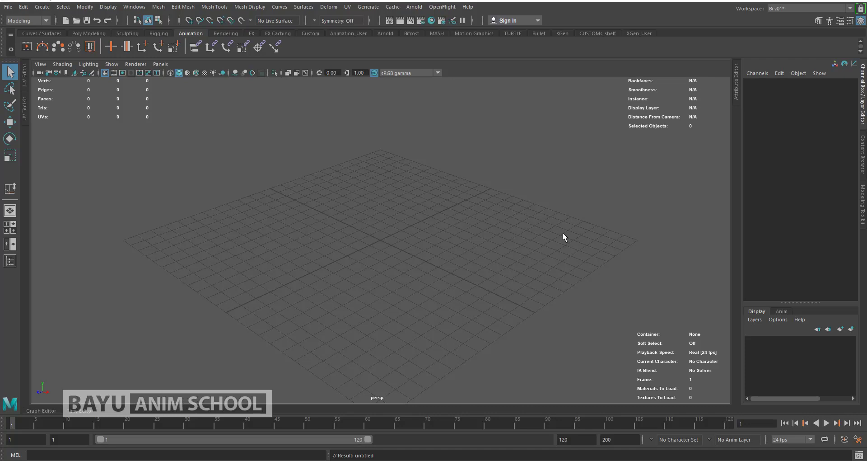
- Switch to the Hangouts video call and share the Autodesk Maya 2018 application window with the participants
{"action": "mouse_move", "coordinate": [653, 0]}
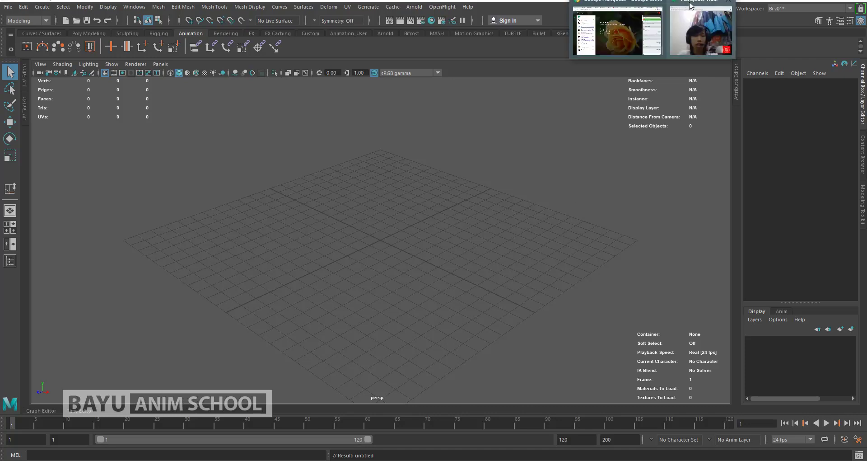
{"action": "left_click", "coordinate": [701, 31]}
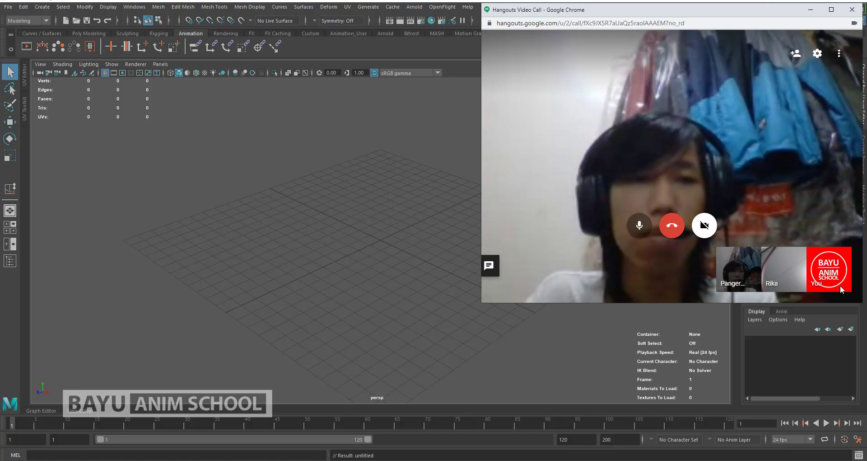
{"action": "left_click", "coordinate": [838, 53]}
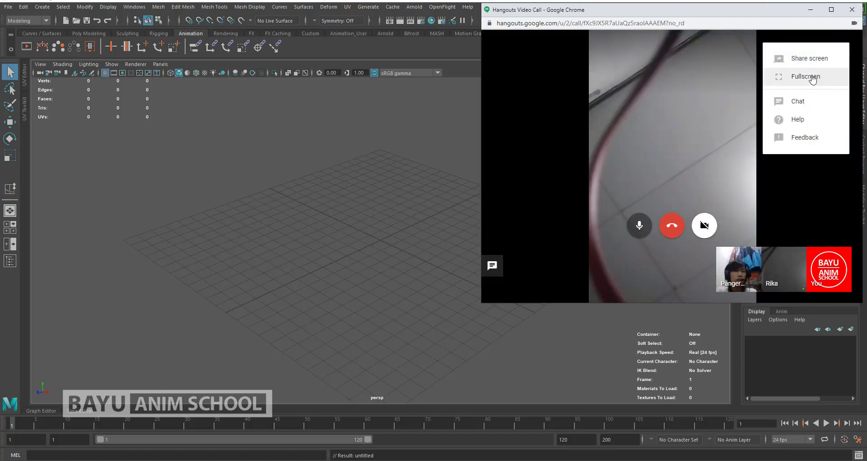
{"action": "left_click", "coordinate": [810, 58]}
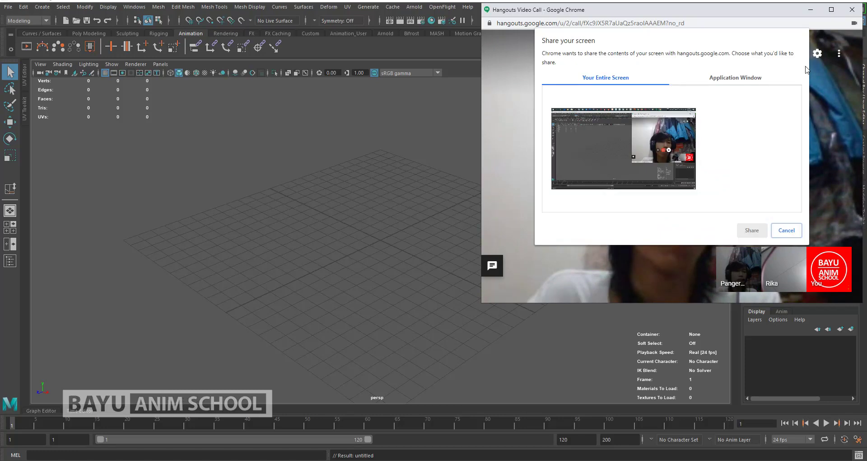
{"action": "left_click", "coordinate": [728, 82]}
{"action": "left_click", "coordinate": [668, 108]}
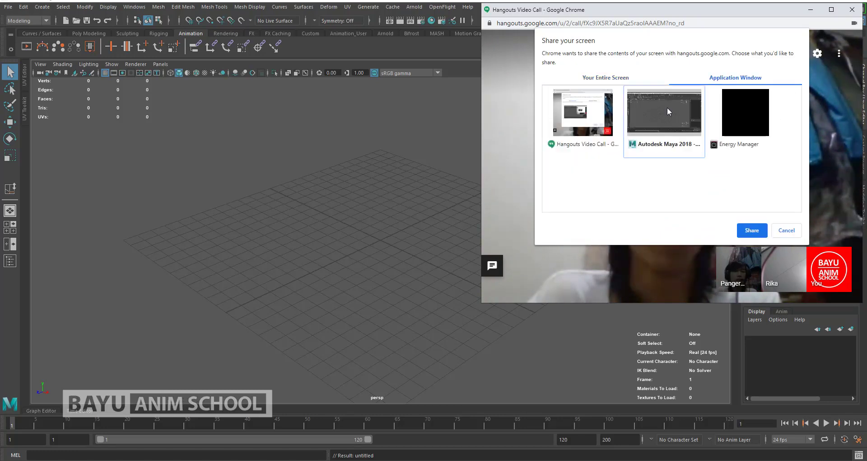
{"action": "left_click", "coordinate": [749, 231]}
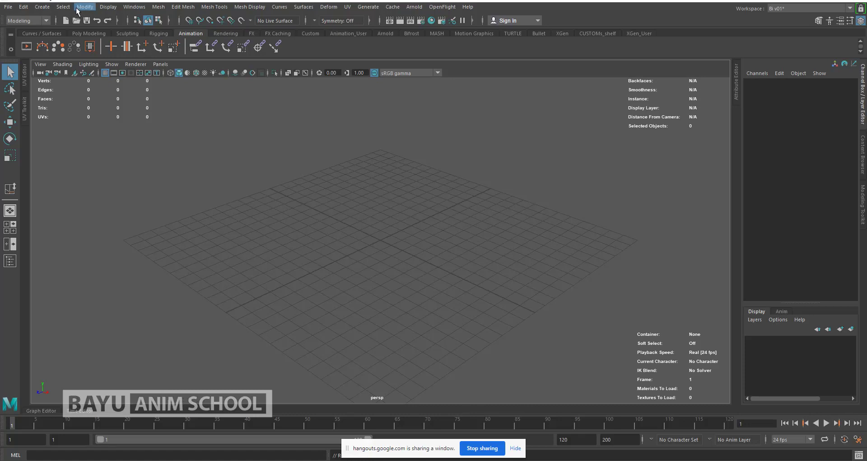
- Create a polygon cube and set its height to 8
{"action": "left_click", "coordinate": [48, 7]}
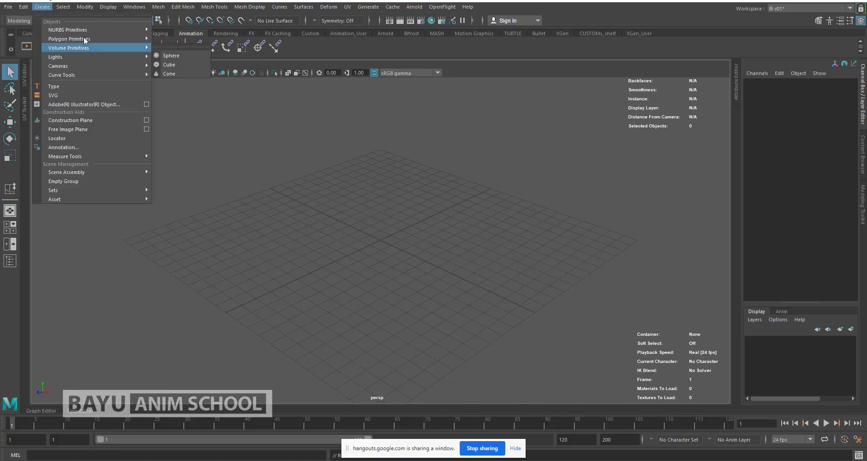
{"action": "mouse_move", "coordinate": [80, 40]}
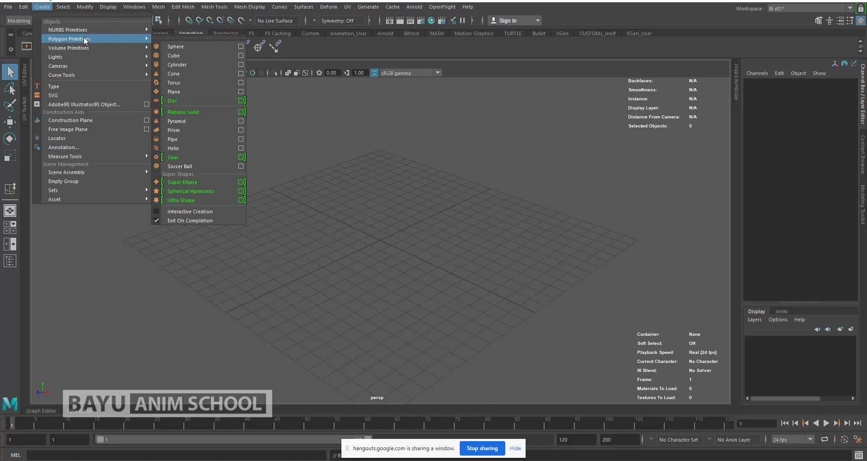
{"action": "left_click", "coordinate": [190, 56]}
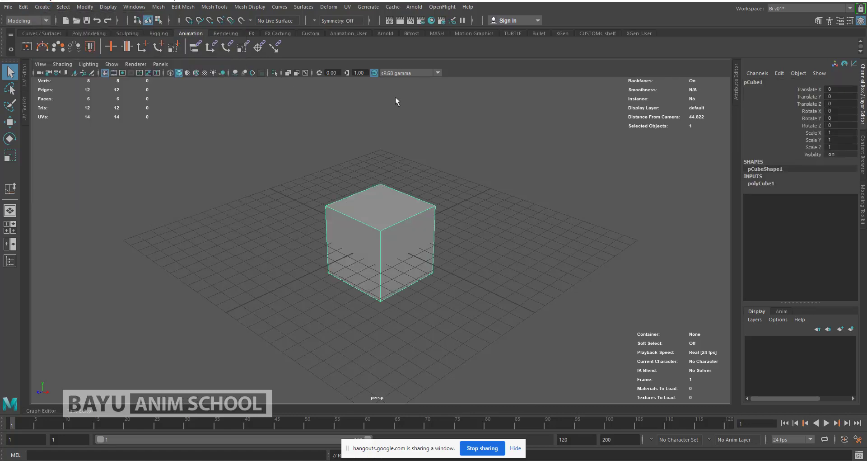
{"action": "left_click", "coordinate": [760, 183]}
{"action": "left_click", "coordinate": [840, 199]}
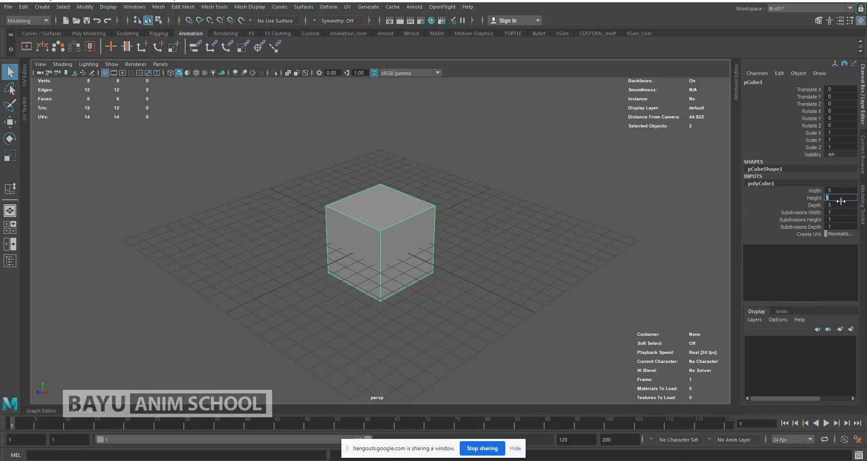
{"action": "key", "text": "Return"}
- Raise the box straight up above the grid to a Translate Y of about 8.7
{"action": "left_click_drag", "start_coordinate": [460, 283], "coordinate": [449, 257], "text": "alt"}
{"action": "middle_click_drag", "start_coordinate": [449, 257], "coordinate": [441, 304], "text": "alt"}
{"action": "key", "text": "w"}
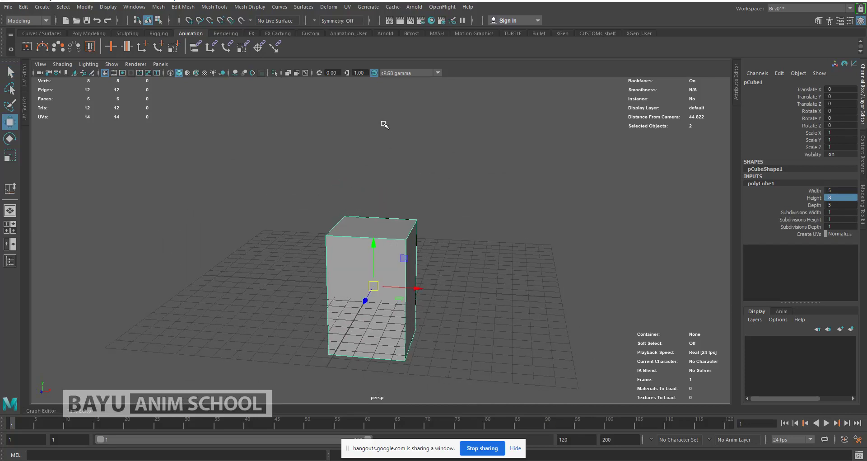
{"action": "left_click_drag", "start_coordinate": [374, 244], "coordinate": [390, 110]}
{"action": "left_click_drag", "start_coordinate": [453, 205], "coordinate": [440, 256], "text": "alt"}
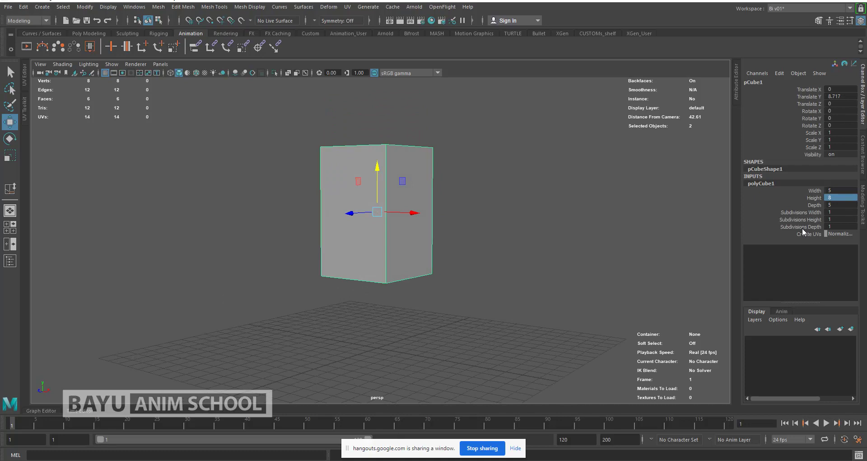
- Subdivide the box with 3 width subdivisions and 4 height subdivisions
{"action": "left_click", "coordinate": [812, 212]}
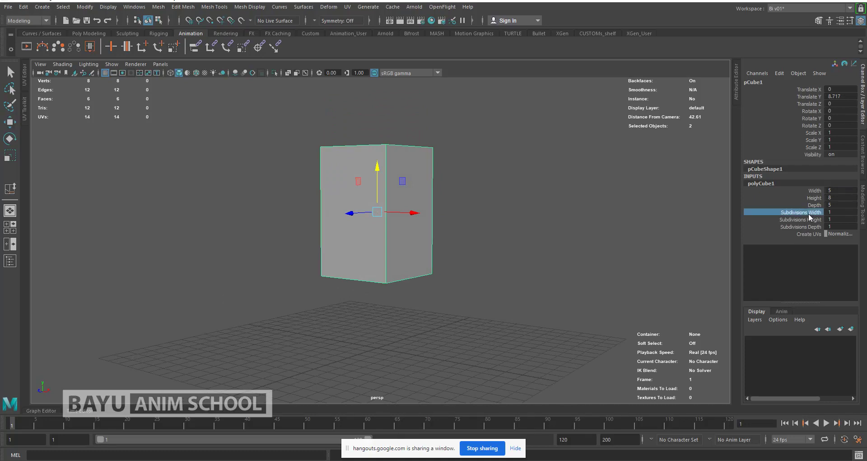
{"action": "middle_click_drag", "start_coordinate": [535, 198], "coordinate": [541, 200]}
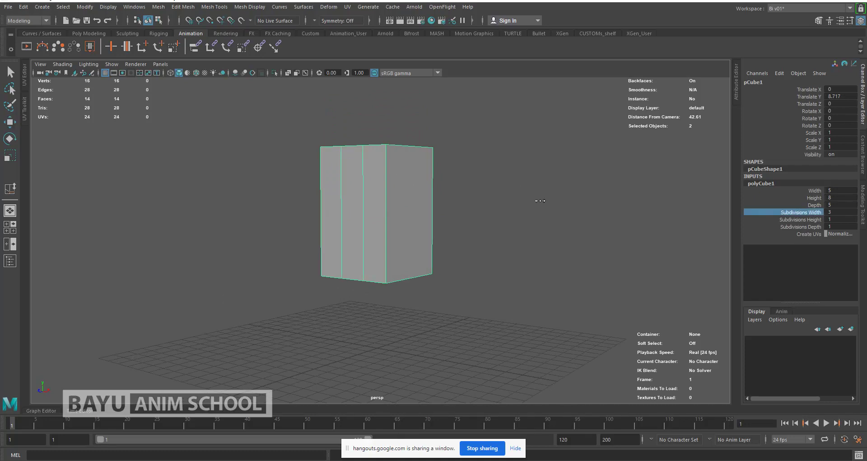
{"action": "left_click", "coordinate": [804, 220]}
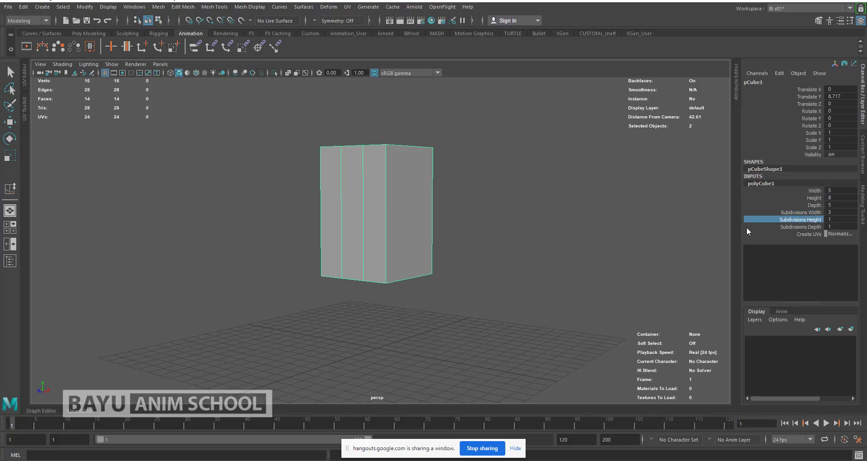
{"action": "middle_click_drag", "start_coordinate": [604, 214], "coordinate": [610, 217]}
{"action": "scroll", "coordinate": [524, 242], "scroll_direction": "down", "scroll_amount": 3}
{"action": "scroll", "coordinate": [445, 247], "scroll_direction": "down", "scroll_amount": 2}
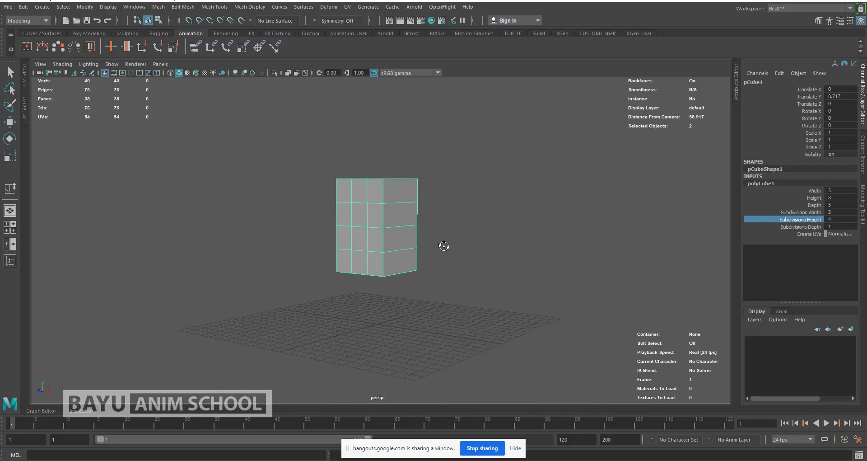
{"action": "left_click_drag", "start_coordinate": [445, 247], "coordinate": [448, 258], "text": "alt"}
{"action": "scroll", "coordinate": [449, 253], "scroll_direction": "up", "scroll_amount": 2}
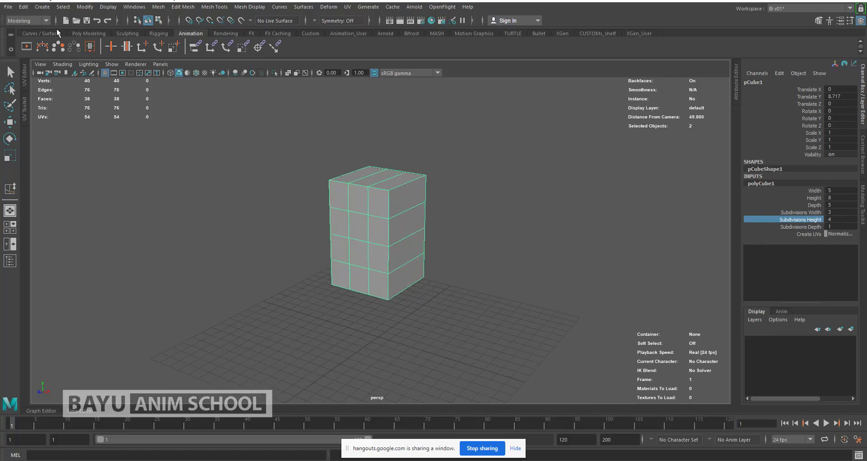
- Make one copy of the box with Duplicate Special, including its input graph, and raise it to a Translate Y of about 15.3
{"action": "left_click", "coordinate": [28, 7]}
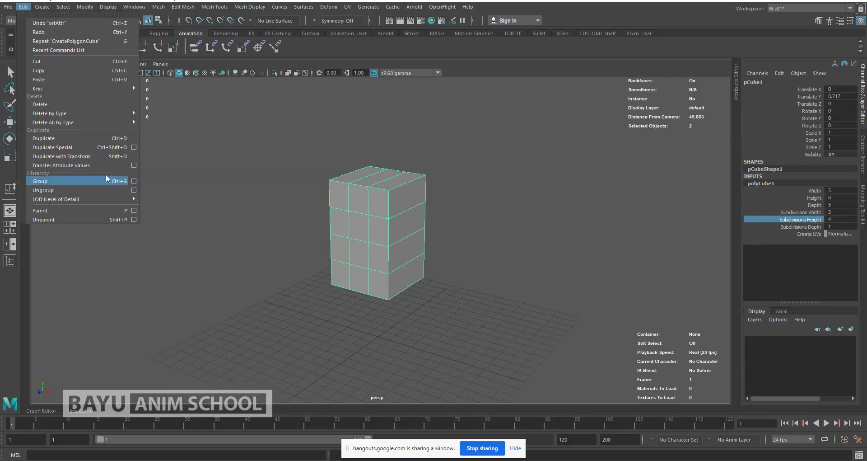
{"action": "left_click", "coordinate": [134, 147]}
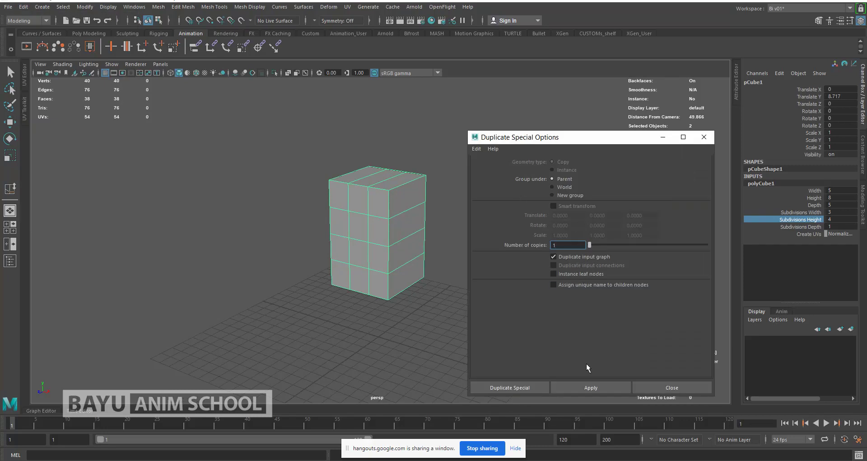
{"action": "left_click", "coordinate": [522, 388]}
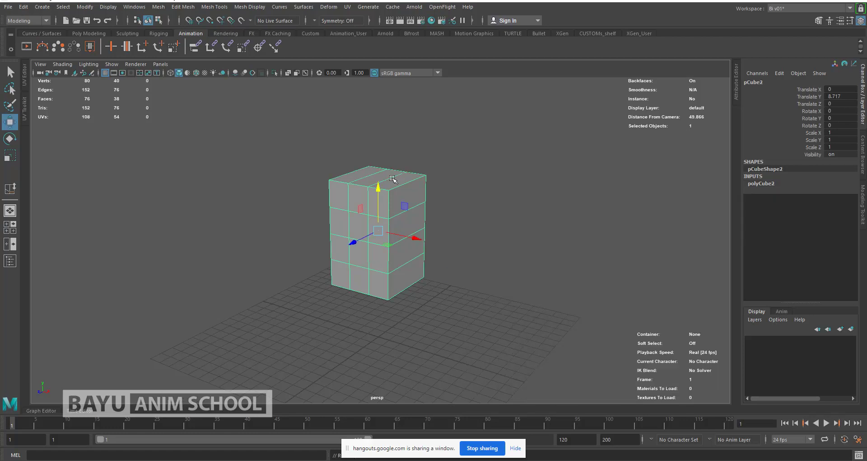
{"action": "left_click_drag", "start_coordinate": [378, 195], "coordinate": [382, 101]}
- Set the upper box's subdivisions to 3 in height and 2 in depth
{"action": "left_click", "coordinate": [757, 184]}
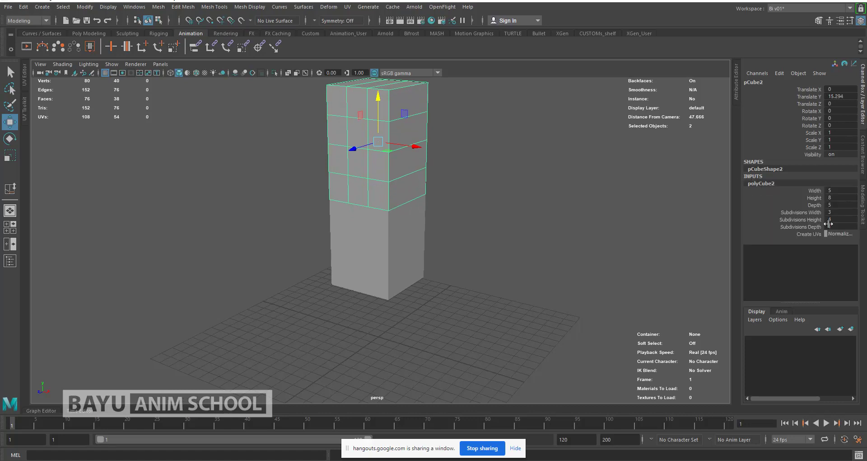
{"action": "left_click", "coordinate": [818, 220]}
{"action": "middle_click_drag", "start_coordinate": [723, 222], "coordinate": [642, 224]}
{"action": "left_click", "coordinate": [808, 227], "text": "shift"}
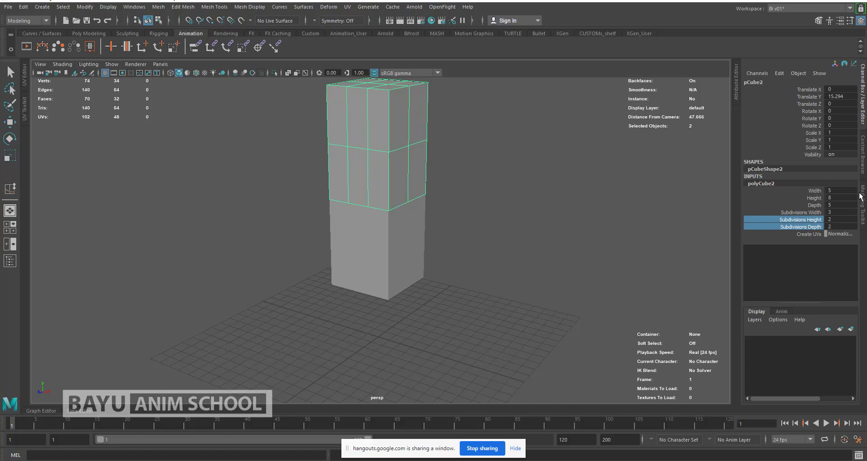
{"action": "right_click_drag", "start_coordinate": [664, 193], "coordinate": [644, 195], "text": "alt"}
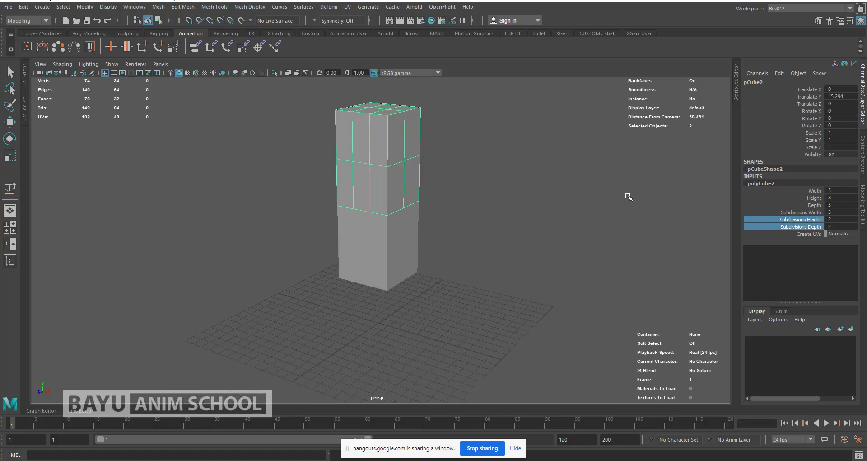
{"action": "mouse_move", "coordinate": [616, 201]}
{"action": "middle_mouse_down"}
{"action": "mouse_move", "coordinate": [621, 207]}
{"action": "mouse_move", "coordinate": [614, 204]}
{"action": "middle_mouse_up"}
{"action": "left_click", "coordinate": [812, 220]}
{"action": "middle_click_drag", "start_coordinate": [604, 203], "coordinate": [607, 206]}
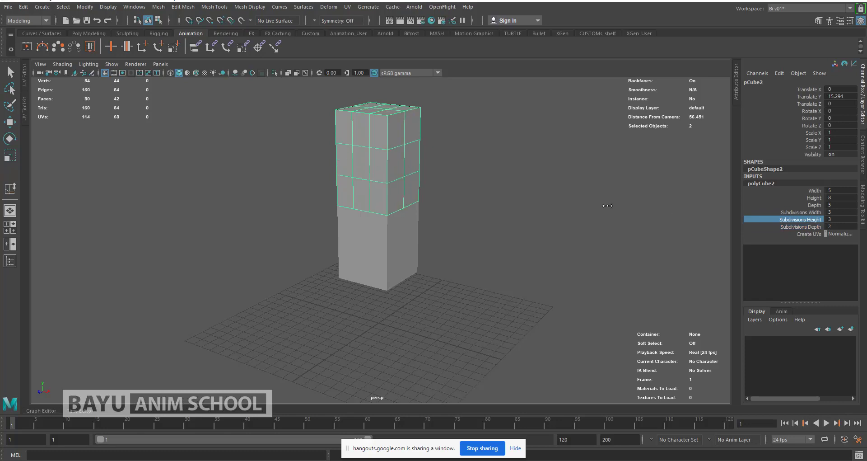
- Set the upper box's height to 5 and raise it to a Translate Y of about 16.4, clear of the lower box
{"action": "double_click", "coordinate": [841, 196]}
{"action": "key", "text": "Return"}
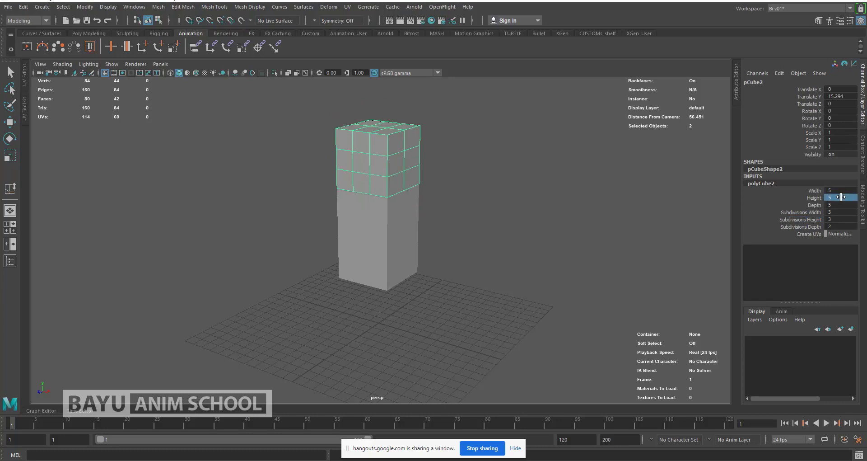
{"action": "left_click_drag", "start_coordinate": [493, 213], "coordinate": [443, 233], "text": "alt"}
{"action": "key", "text": "w"}
{"action": "mouse_move", "coordinate": [371, 154]}
{"action": "left_mouse_down"}
{"action": "mouse_move", "coordinate": [382, 111]}
{"action": "mouse_move", "coordinate": [383, 143]}
{"action": "left_mouse_up"}
- Display wireframe on shaded objects and combine the lower and upper boxes into a single mesh
{"action": "left_click_drag", "start_coordinate": [462, 253], "coordinate": [379, 220], "text": "alt"}
{"action": "scroll", "coordinate": [424, 238], "scroll_direction": "up", "scroll_amount": 3}
{"action": "left_click", "coordinate": [195, 73]}
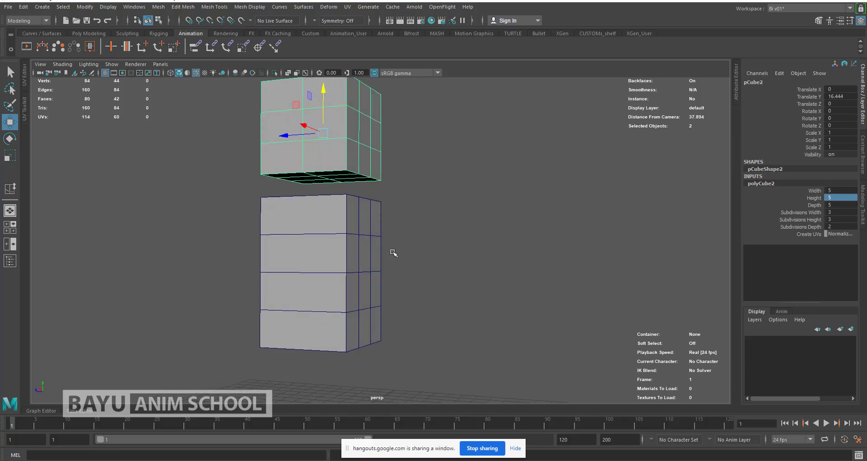
{"action": "left_click", "coordinate": [378, 275]}
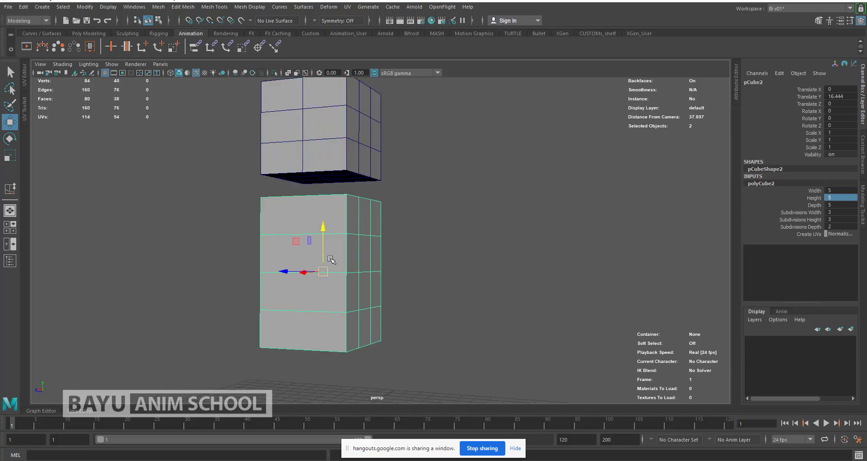
{"action": "left_click", "coordinate": [370, 260]}
{"action": "left_click_drag", "start_coordinate": [395, 257], "coordinate": [424, 262], "text": "alt"}
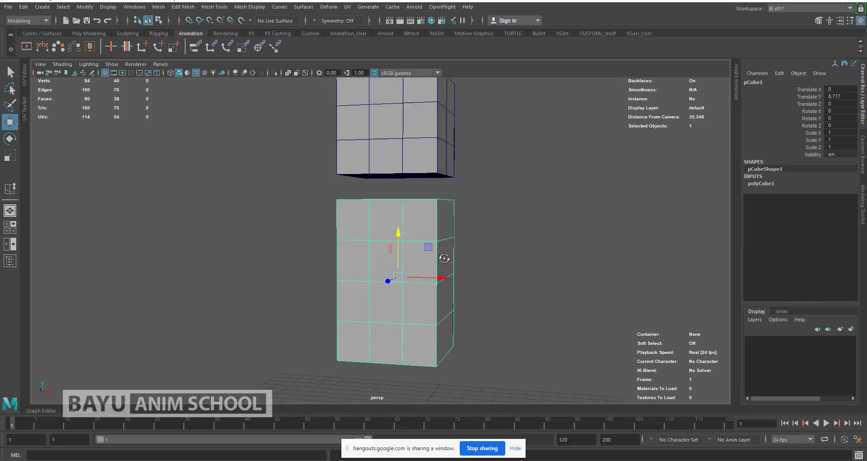
{"action": "left_click_drag", "start_coordinate": [465, 241], "coordinate": [412, 240], "text": "alt"}
{"action": "left_click", "coordinate": [333, 163], "text": "shift"}
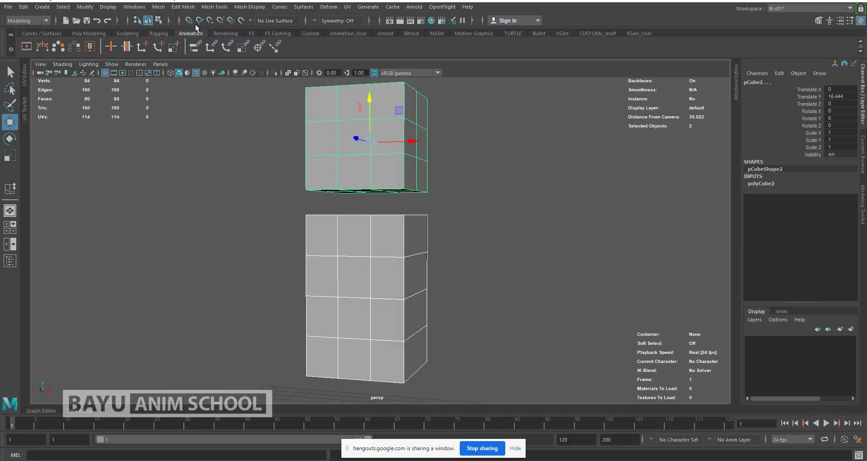
{"action": "left_click", "coordinate": [158, 7]}
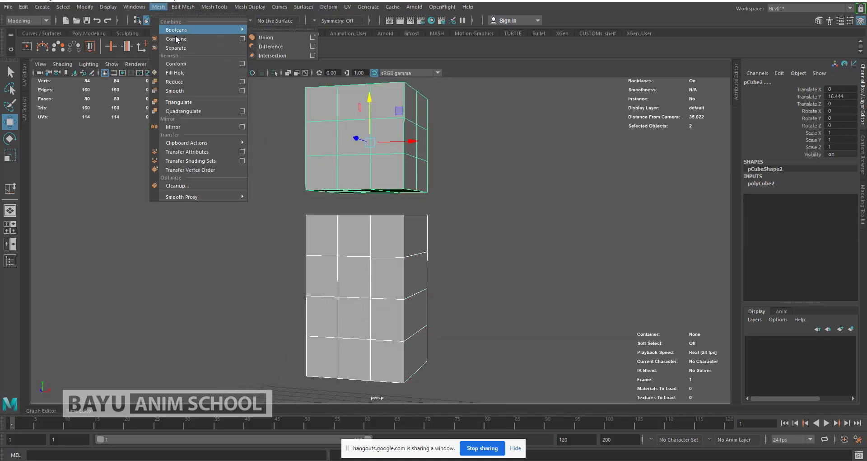
{"action": "left_click", "coordinate": [176, 38]}
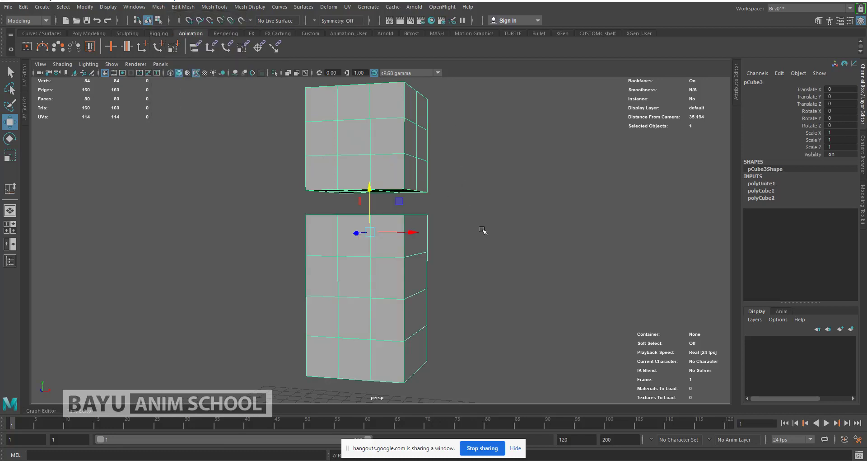
- Turn on Object X symmetry for the combined mesh
{"action": "left_click_drag", "start_coordinate": [469, 241], "coordinate": [476, 241], "text": "alt"}
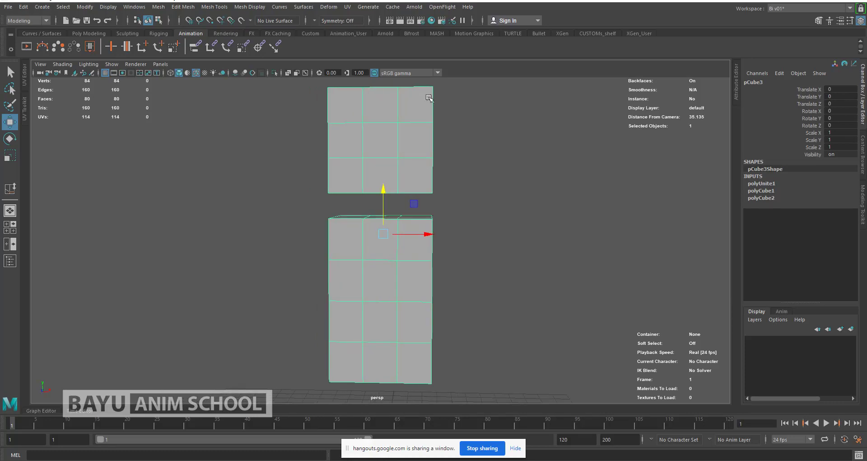
{"action": "left_click", "coordinate": [315, 21]}
{"action": "left_click", "coordinate": [330, 34]}
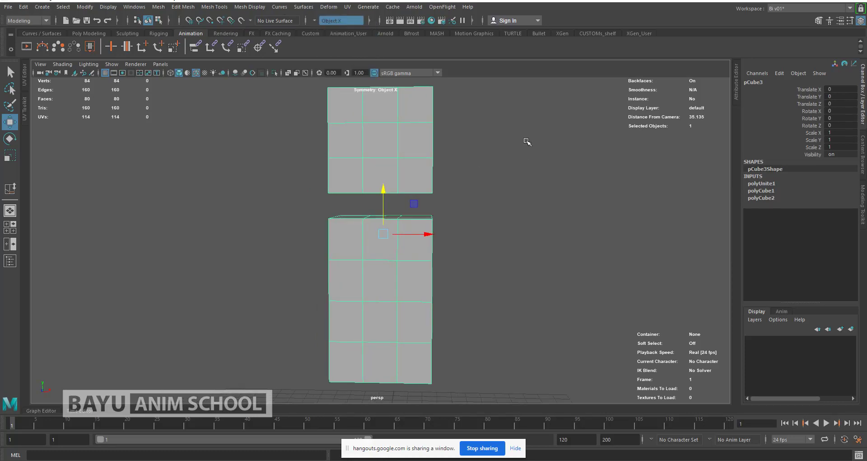
- Select the outer side vertices of the lower block and scale them inward along Z to round its corners
{"action": "right_click_drag", "start_coordinate": [527, 143], "coordinate": [497, 140]}
{"action": "left_click_drag", "start_coordinate": [453, 200], "coordinate": [417, 396]}
{"action": "left_click_drag", "start_coordinate": [479, 325], "coordinate": [406, 333], "text": "alt"}
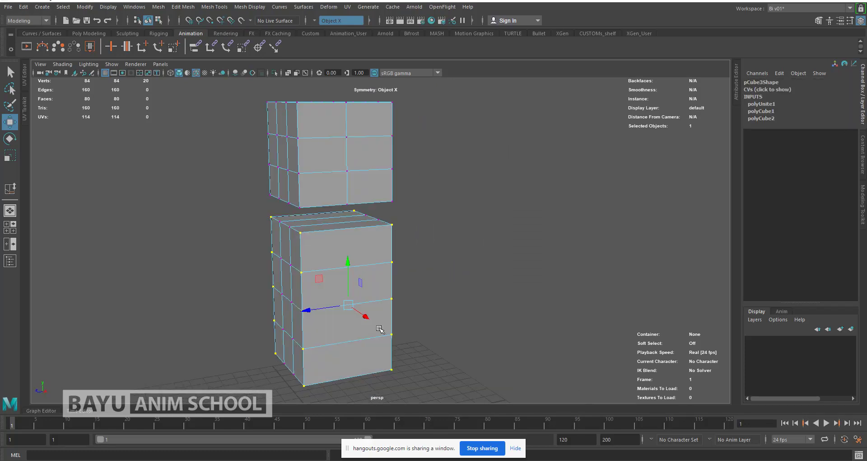
{"action": "key", "text": "r"}
{"action": "mouse_move", "coordinate": [322, 311]}
{"action": "left_mouse_down"}
{"action": "mouse_move", "coordinate": [344, 308]}
{"action": "mouse_move", "coordinate": [335, 311]}
{"action": "left_mouse_up"}
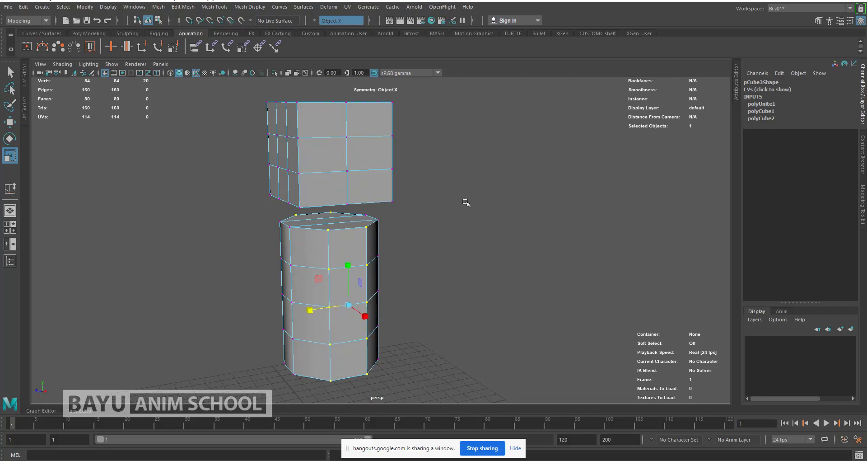
- Select the four inner vertices on top of the lower block and scale them inward along Z
{"action": "left_click_drag", "start_coordinate": [340, 248], "coordinate": [404, 240], "text": "alt"}
{"action": "middle_click_drag", "start_coordinate": [407, 239], "coordinate": [405, 236], "text": "alt"}
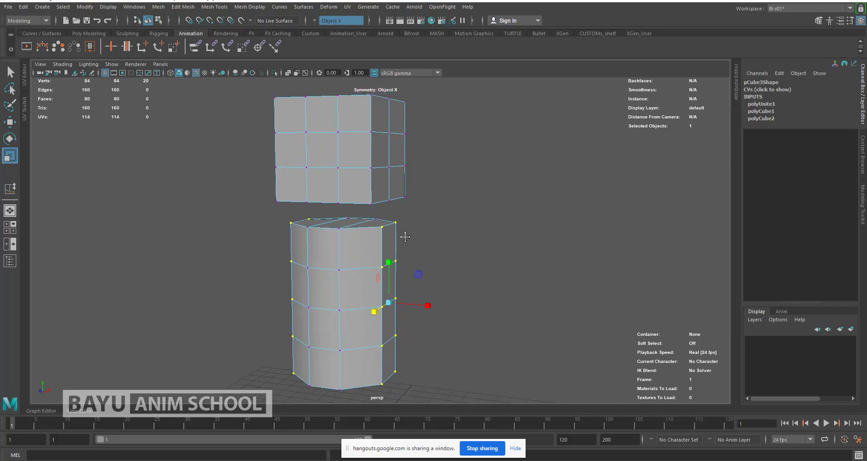
{"action": "left_click", "coordinate": [339, 229]}
{"action": "key", "text": "w"}
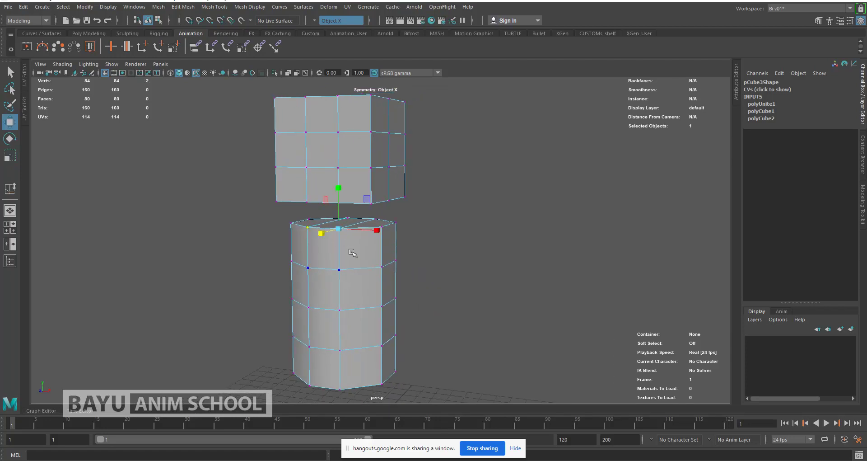
{"action": "left_click", "coordinate": [375, 218], "text": "shift"}
{"action": "key", "text": "r"}
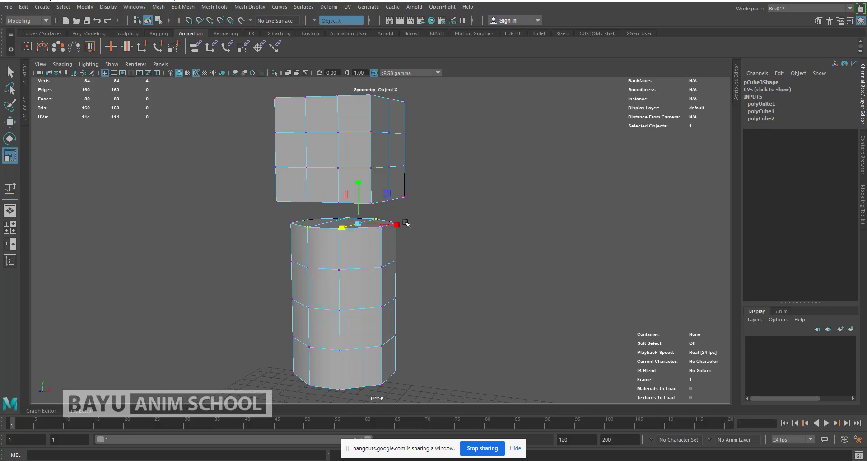
{"action": "left_click_drag", "start_coordinate": [325, 259], "coordinate": [291, 260], "text": "alt"}
{"action": "left_click_drag", "start_coordinate": [277, 225], "coordinate": [299, 235]}
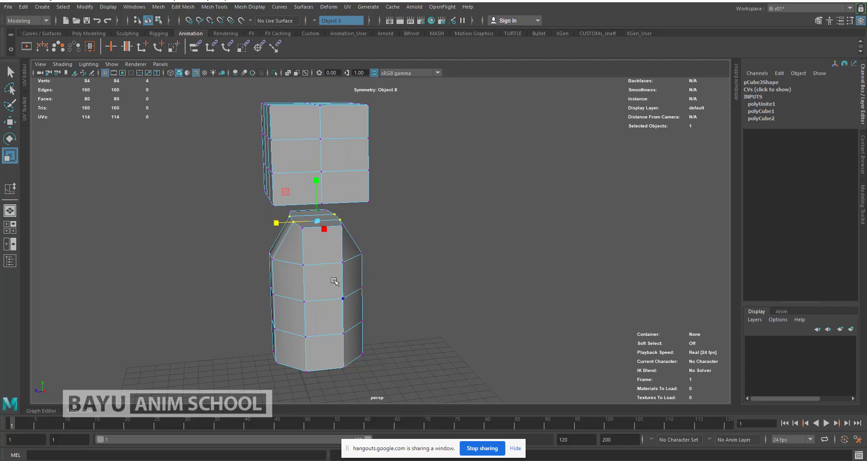
- Select the outer side vertices of the lower block and move them slightly backward along Z
{"action": "left_click_drag", "start_coordinate": [339, 271], "coordinate": [404, 276], "text": "alt"}
{"action": "left_click_drag", "start_coordinate": [442, 209], "coordinate": [398, 402]}
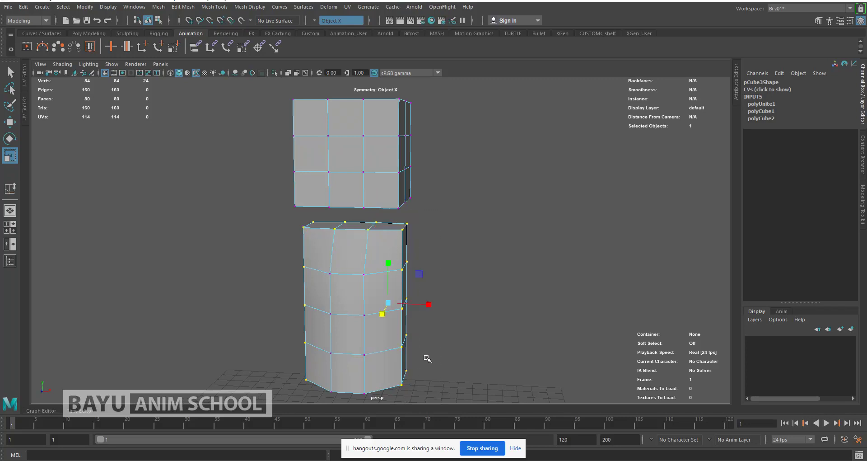
{"action": "left_click_drag", "start_coordinate": [442, 334], "coordinate": [366, 341], "text": "alt"}
{"action": "key", "text": "w"}
{"action": "left_click_drag", "start_coordinate": [278, 301], "coordinate": [284, 305]}
{"action": "middle_click_drag", "start_coordinate": [358, 281], "coordinate": [395, 292], "text": "alt"}
{"action": "left_click_drag", "start_coordinate": [373, 280], "coordinate": [327, 267], "text": "alt"}
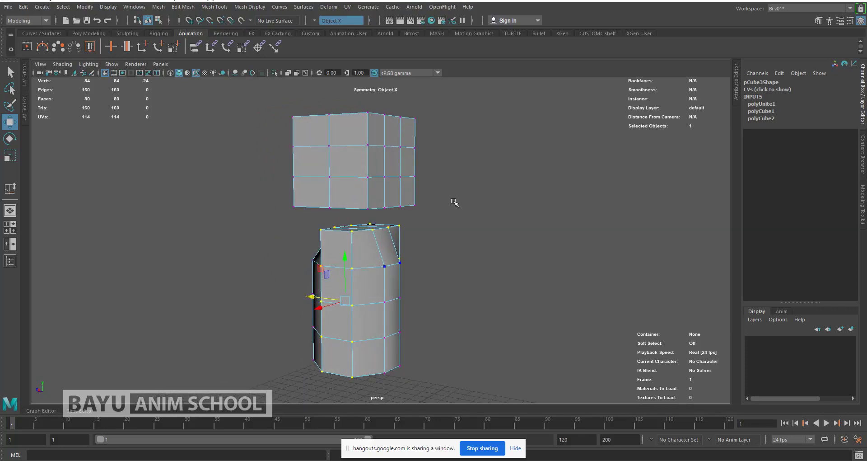
- Delete the centre face on top of the lower block and the centre face under the upper box
{"action": "right_click_drag", "start_coordinate": [454, 205], "coordinate": [453, 218]}
{"action": "left_click_drag", "start_coordinate": [368, 258], "coordinate": [366, 250], "text": "alt"}
{"action": "left_click", "coordinate": [375, 236]}
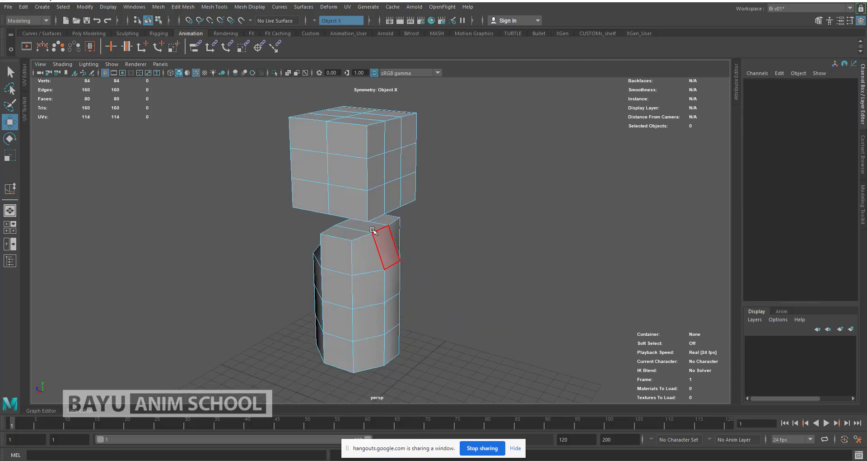
{"action": "left_click", "coordinate": [371, 228]}
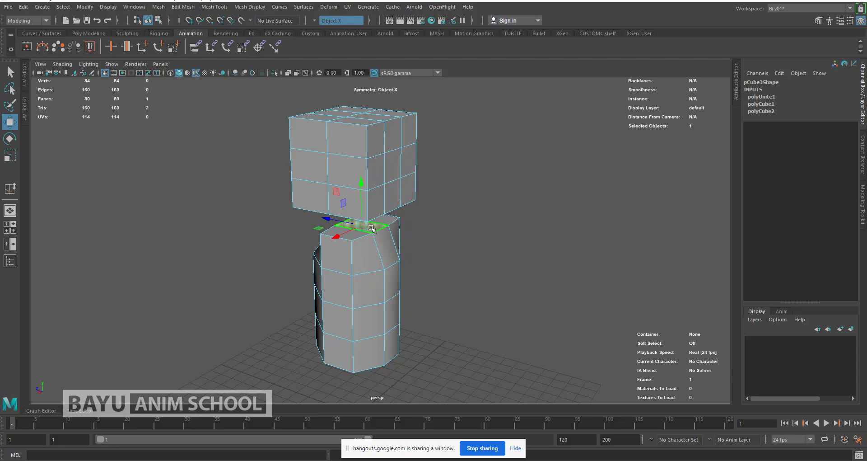
{"action": "key", "text": "Delete"}
{"action": "left_click_drag", "start_coordinate": [441, 254], "coordinate": [437, 207], "text": "alt"}
{"action": "left_click", "coordinate": [379, 215]}
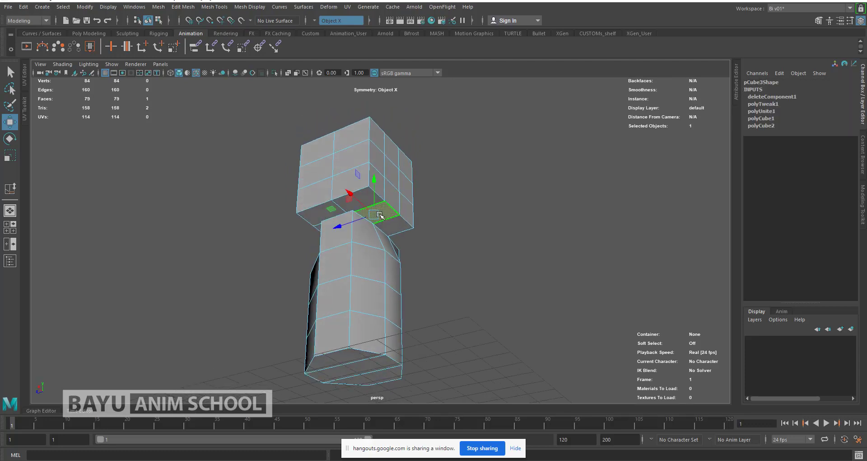
{"action": "key", "text": "Delete"}
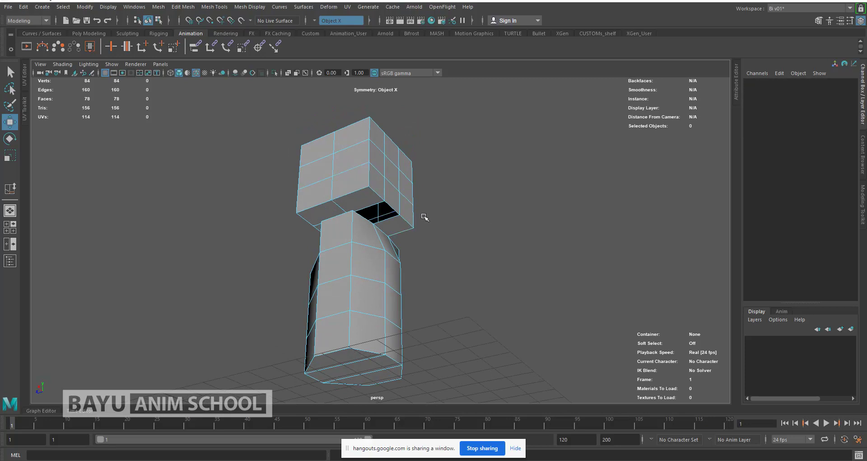
- Select the outer side vertices of the upper box and scale them inward along Z to round its vertical corners
{"action": "left_click_drag", "start_coordinate": [454, 241], "coordinate": [466, 250], "text": "alt"}
{"action": "left_click_drag", "start_coordinate": [482, 265], "coordinate": [468, 257], "text": "alt"}
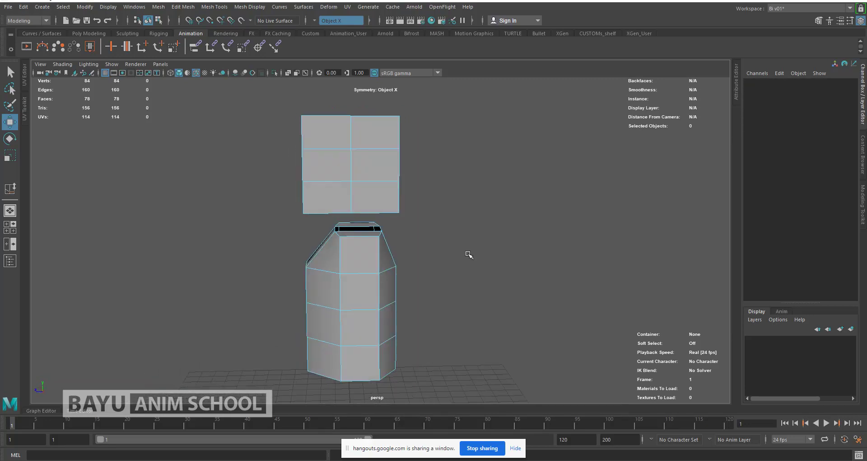
{"action": "mouse_move", "coordinate": [415, 238]}
{"action": "left_mouse_down", "text": "alt"}
{"action": "mouse_move", "coordinate": [467, 237]}
{"action": "mouse_move", "coordinate": [426, 242]}
{"action": "mouse_move", "coordinate": [426, 235]}
{"action": "left_mouse_up", "text": "alt"}
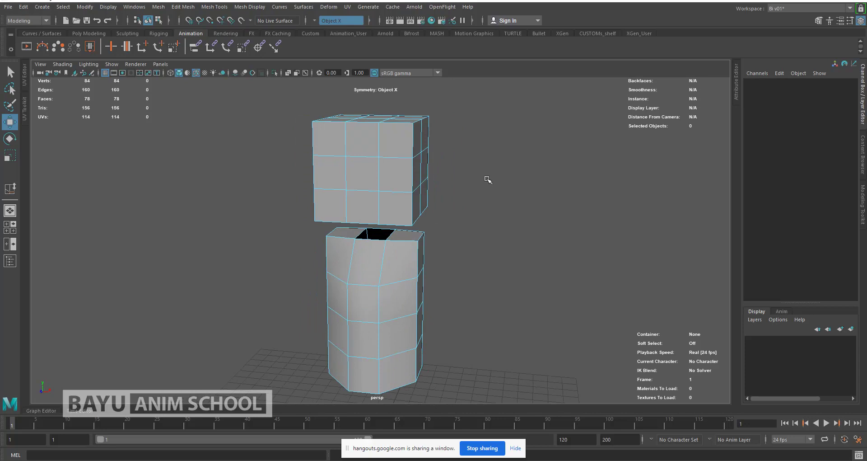
{"action": "left_click_drag", "start_coordinate": [474, 192], "coordinate": [480, 188], "text": "alt"}
{"action": "right_click_drag", "start_coordinate": [480, 137], "coordinate": [445, 135]}
{"action": "left_click_drag", "start_coordinate": [450, 100], "coordinate": [388, 179]}
{"action": "key", "text": "r"}
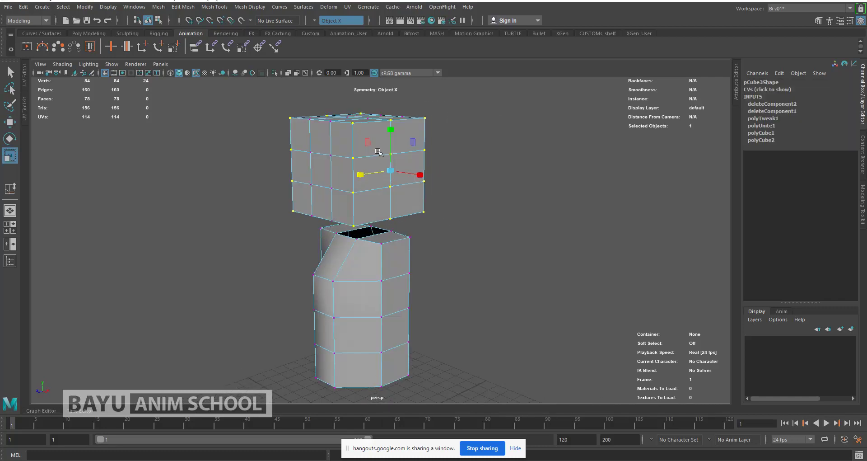
{"action": "left_click_drag", "start_coordinate": [370, 144], "coordinate": [374, 146]}
{"action": "left_click_drag", "start_coordinate": [450, 206], "coordinate": [465, 202], "text": "alt"}
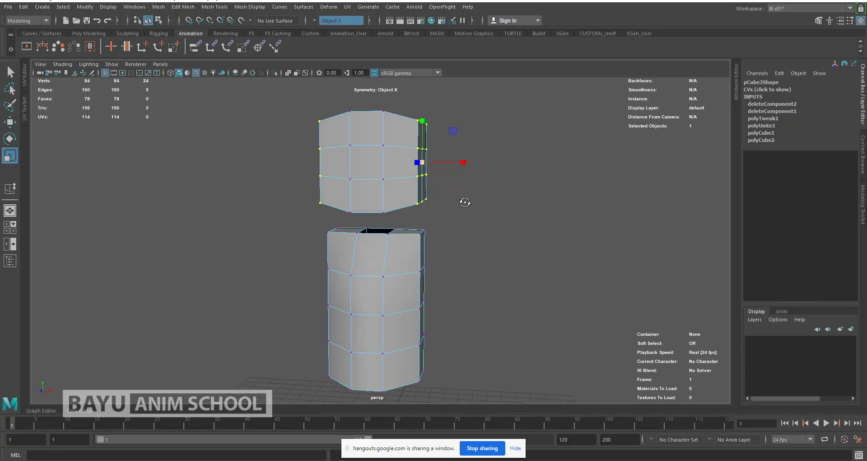
- Move the upper box's outer top and bottom side vertices inward along X to round its silhouette
{"action": "key", "text": "w"}
{"action": "left_click_drag", "start_coordinate": [460, 163], "coordinate": [407, 182]}
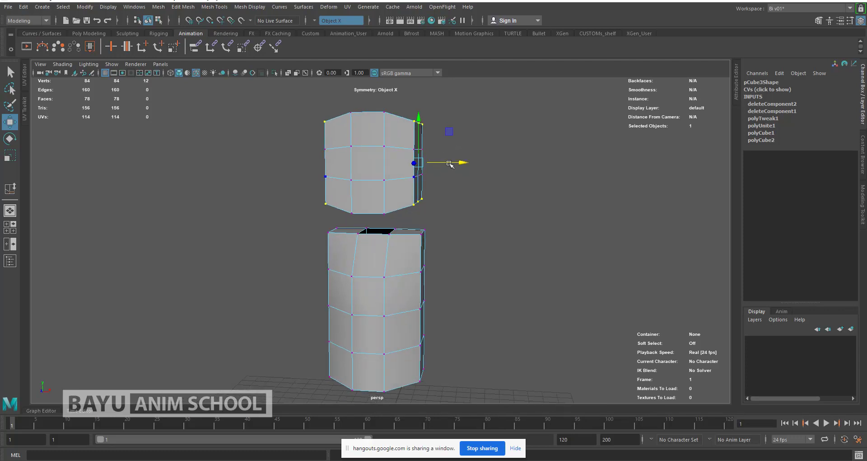
{"action": "left_click_drag", "start_coordinate": [459, 163], "coordinate": [452, 163]}
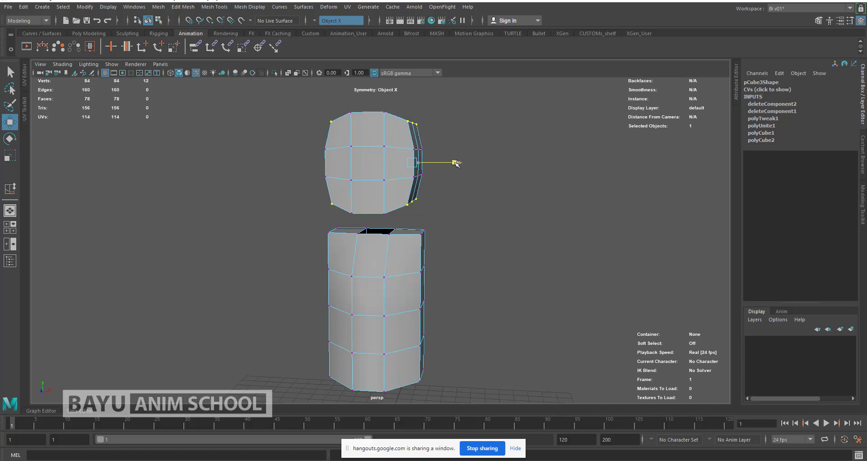
{"action": "left_click_drag", "start_coordinate": [427, 223], "coordinate": [337, 235], "text": "alt"}
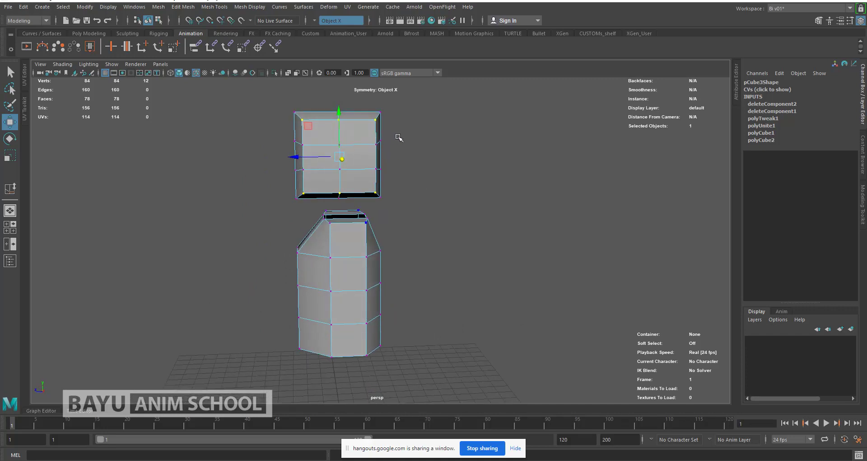
- Switch to wireframe display and scale the upper box's two middle vertex rows outward along Z
{"action": "key", "text": "4"}
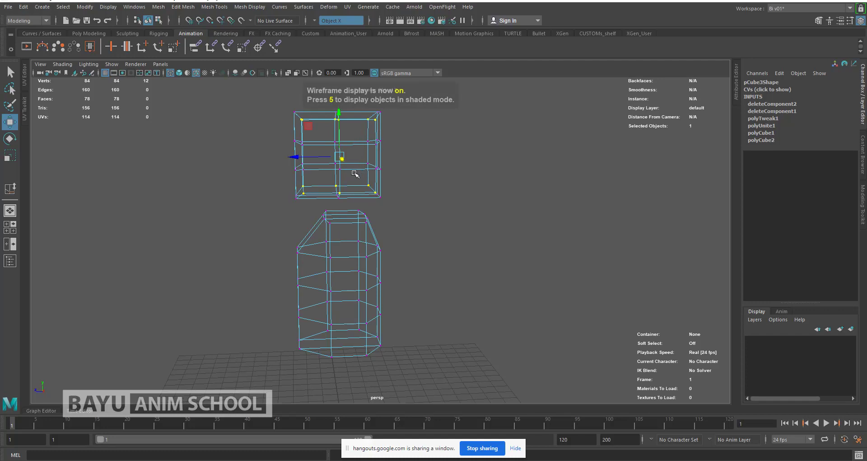
{"action": "left_click_drag", "start_coordinate": [286, 137], "coordinate": [293, 158]}
{"action": "key", "text": "r"}
{"action": "left_click_drag", "start_coordinate": [428, 204], "coordinate": [398, 211], "text": "alt"}
- Select the upper box's top and middle vertices plus its lower back corner vertices and move them up along Y
{"action": "left_click_drag", "start_coordinate": [253, 111], "coordinate": [416, 201]}
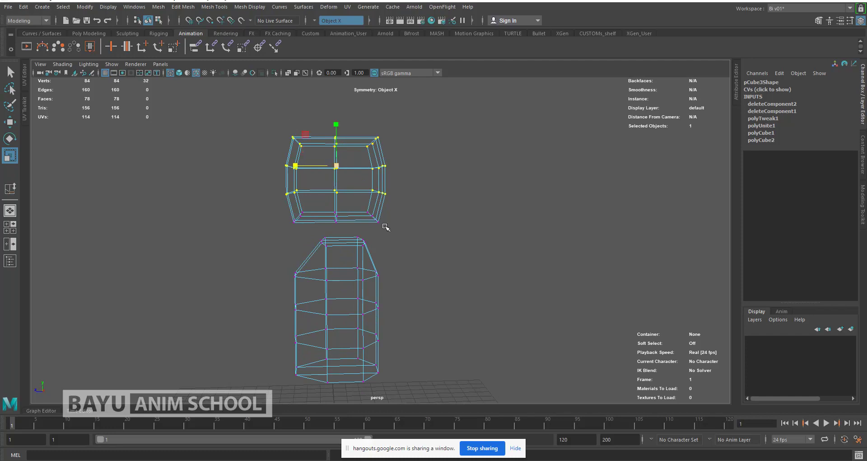
{"action": "left_click_drag", "start_coordinate": [362, 204], "coordinate": [389, 232], "text": "shift"}
{"action": "key", "text": "w"}
{"action": "left_click_drag", "start_coordinate": [337, 149], "coordinate": [337, 126]}
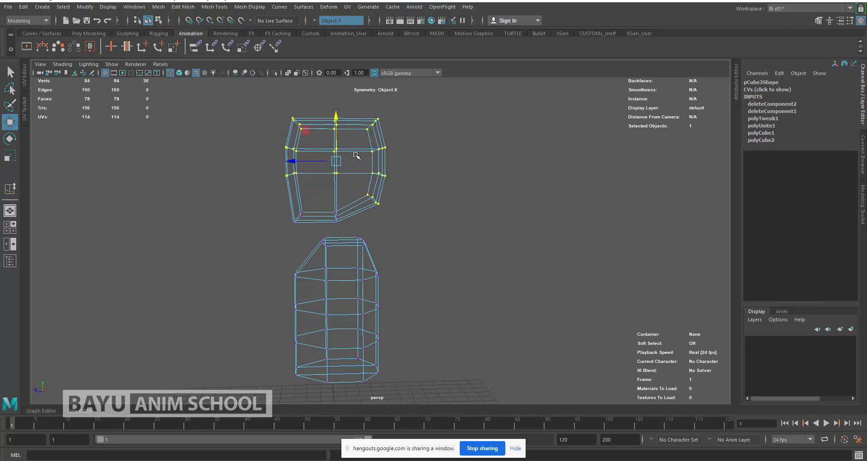
{"action": "left_click_drag", "start_coordinate": [400, 227], "coordinate": [394, 224], "text": "alt"}
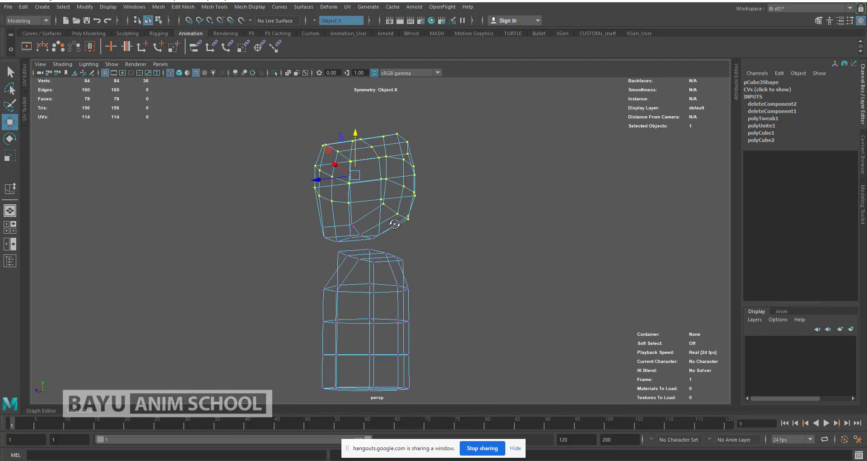
- Select the border edges of both openings and bridge them to connect the upper box to the lower block
{"action": "right_click_drag", "start_coordinate": [472, 194], "coordinate": [472, 176]}
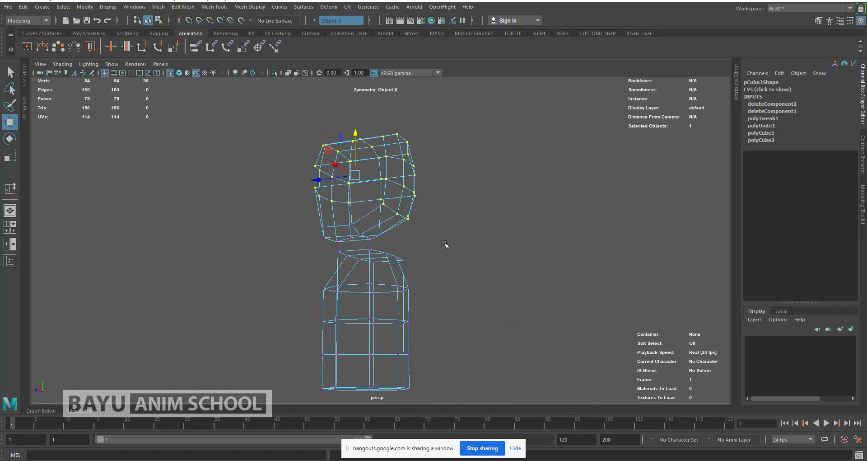
{"action": "left_click", "coordinate": [402, 217]}
{"action": "middle_click_drag", "start_coordinate": [426, 247], "coordinate": [419, 224], "text": "alt"}
{"action": "left_click_drag", "start_coordinate": [412, 233], "coordinate": [403, 236], "text": "alt"}
{"action": "scroll", "coordinate": [403, 236], "scroll_direction": "up", "scroll_amount": 2}
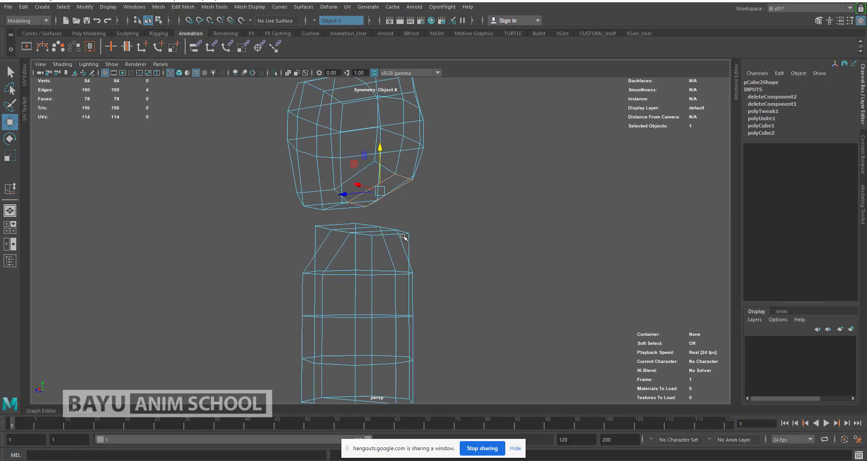
{"action": "left_click_drag", "start_coordinate": [426, 238], "coordinate": [426, 236], "text": "alt"}
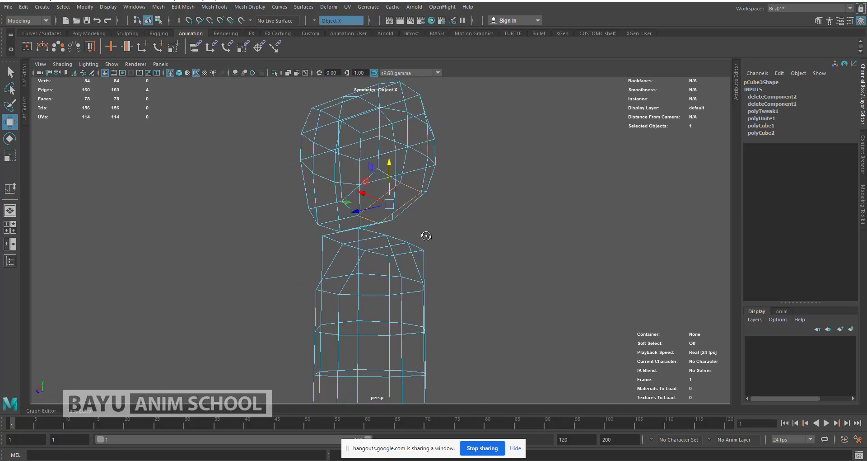
{"action": "double_click", "coordinate": [397, 238], "text": "shift"}
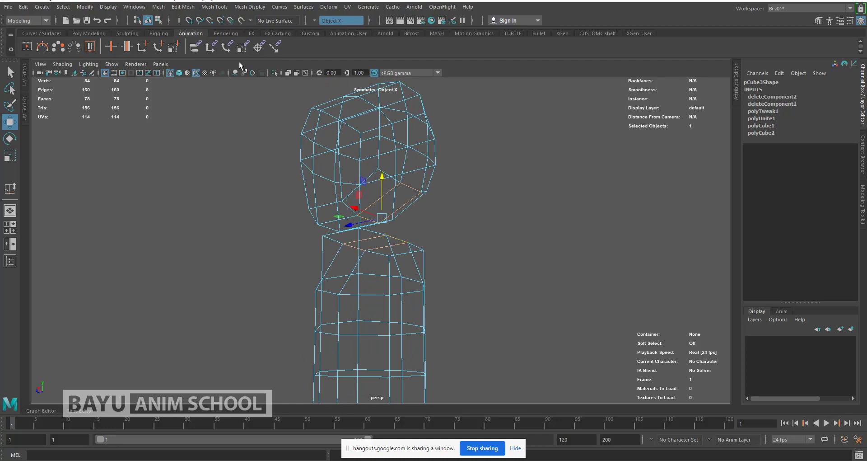
{"action": "left_click", "coordinate": [183, 7]}
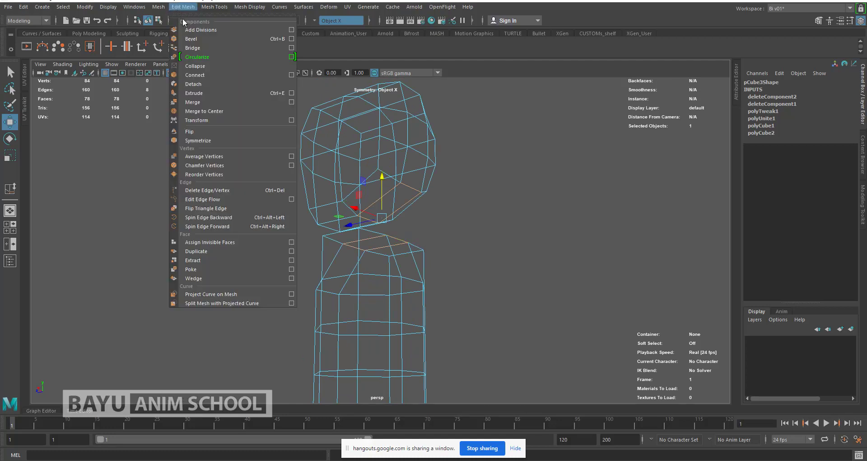
{"action": "left_click", "coordinate": [201, 50]}
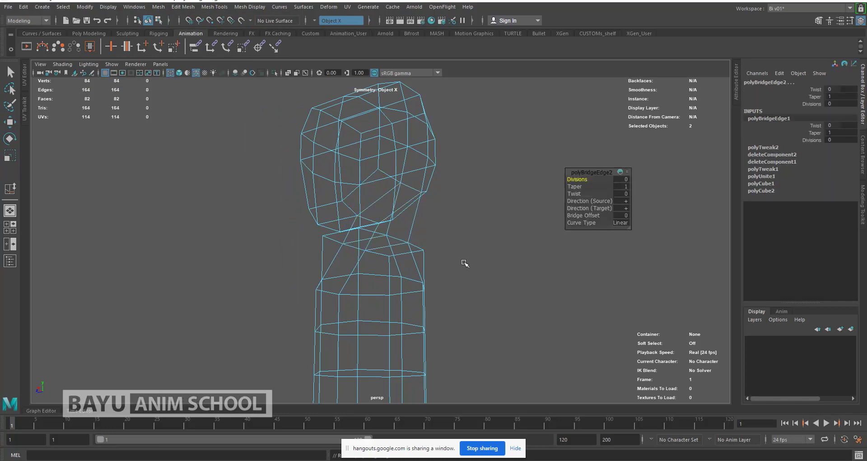
- Select all vertices of the upper box and move them forward along Z over the lower block
{"action": "left_click_drag", "start_coordinate": [421, 249], "coordinate": [465, 236], "text": "alt"}
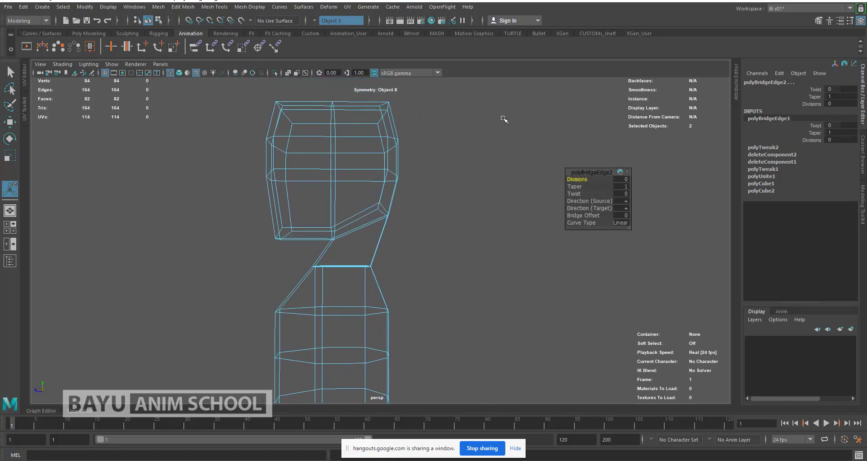
{"action": "right_click_drag", "start_coordinate": [503, 118], "coordinate": [466, 118]}
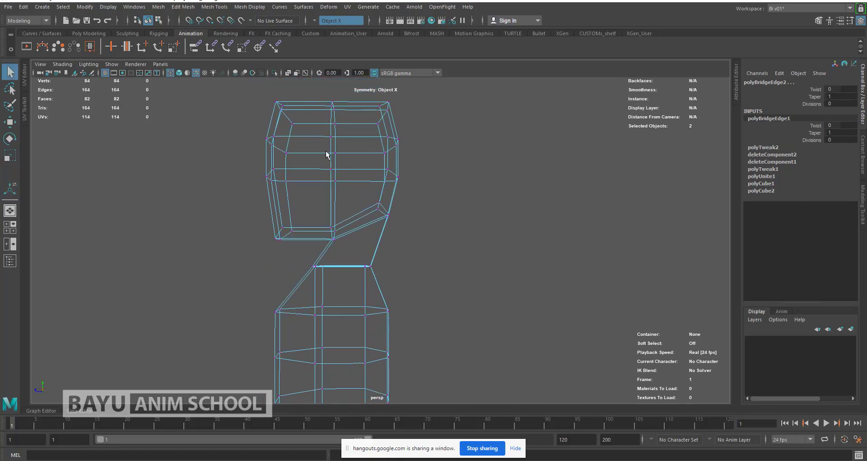
{"action": "left_click_drag", "start_coordinate": [217, 86], "coordinate": [469, 253]}
{"action": "key", "text": "w"}
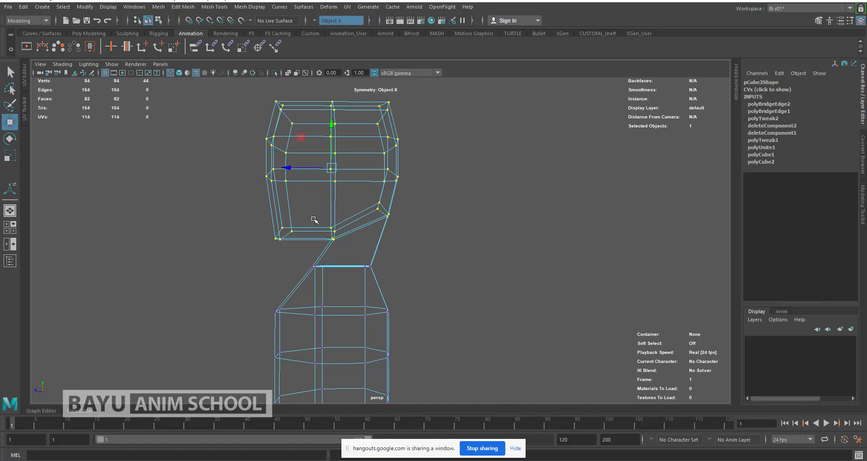
{"action": "left_click_drag", "start_coordinate": [291, 172], "coordinate": [265, 168]}
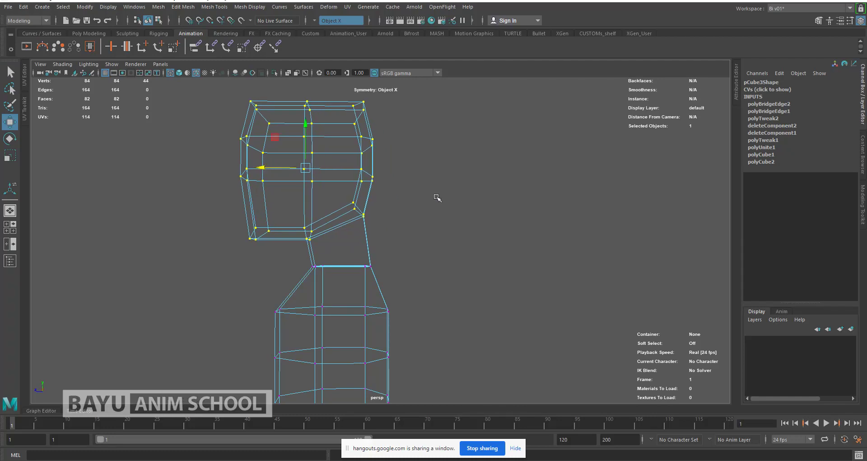
- Raise the centre vertices on top of the upper box slightly along Y to round the crown
{"action": "scroll", "coordinate": [420, 212], "scroll_direction": "down", "scroll_amount": 3}
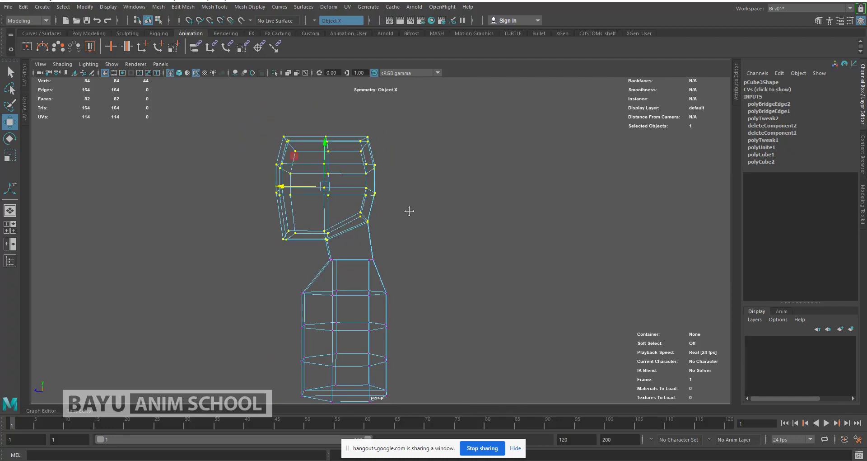
{"action": "middle_click_drag", "start_coordinate": [409, 211], "coordinate": [399, 202], "text": "alt"}
{"action": "left_click_drag", "start_coordinate": [351, 137], "coordinate": [319, 177]}
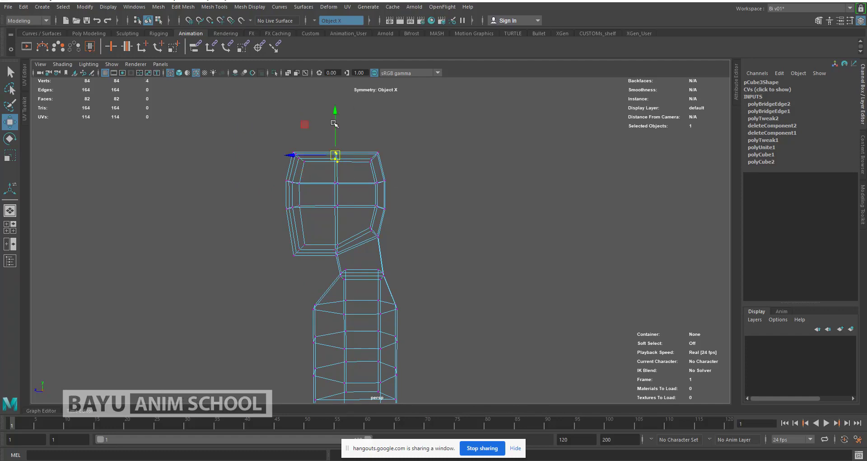
{"action": "left_click_drag", "start_coordinate": [335, 127], "coordinate": [335, 121]}
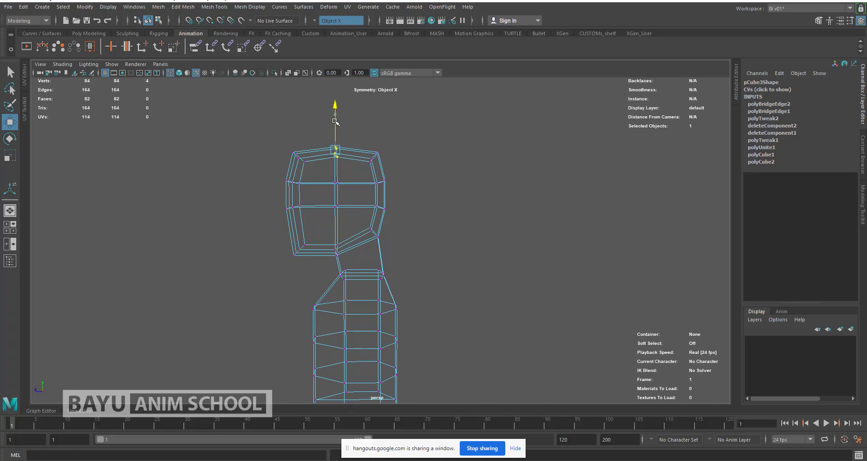
{"action": "scroll", "coordinate": [428, 232], "scroll_direction": "down", "scroll_amount": 3}
{"action": "mouse_move", "coordinate": [498, 235]}
{"action": "left_mouse_down", "text": "alt"}
{"action": "mouse_move", "coordinate": [523, 230]}
{"action": "mouse_move", "coordinate": [502, 236]}
{"action": "left_mouse_up", "text": "alt"}
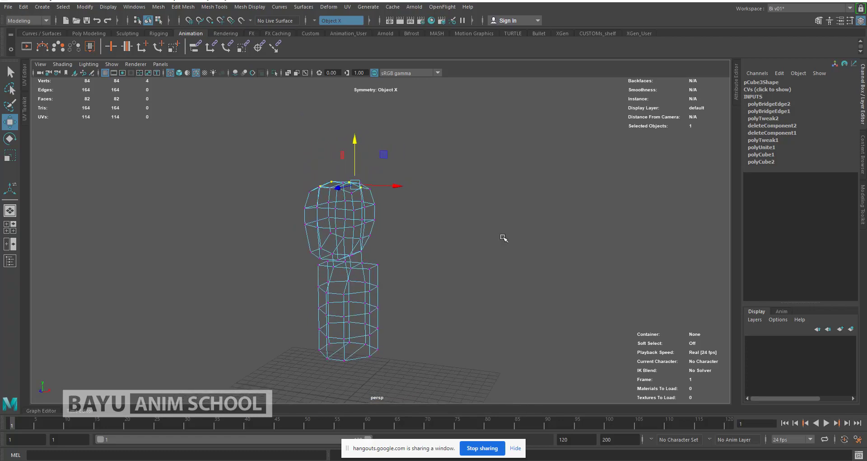
- Return the combined mesh to shaded object mode and create a Subdiv Proxy from it
{"action": "key", "text": "5"}
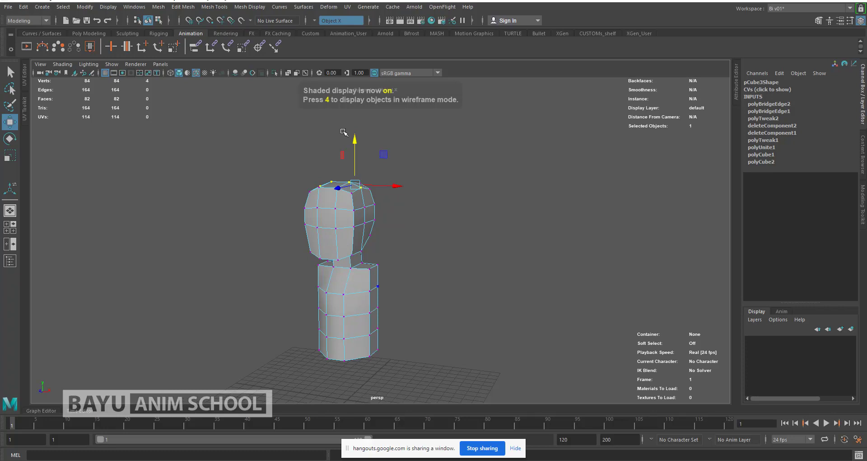
{"action": "right_click_drag", "start_coordinate": [504, 144], "coordinate": [526, 131]}
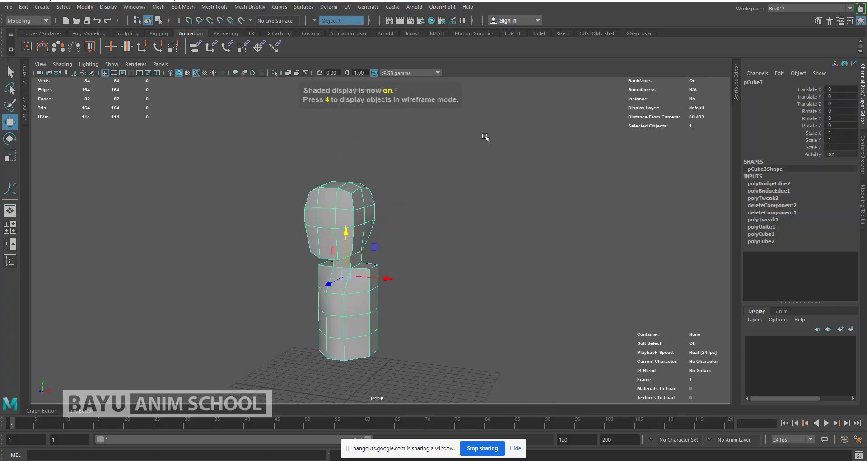
{"action": "left_click", "coordinate": [158, 7]}
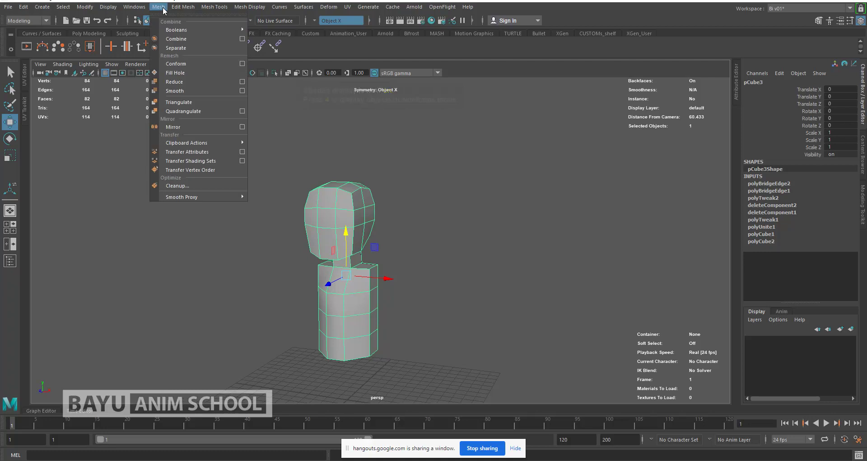
{"action": "mouse_move", "coordinate": [219, 197]}
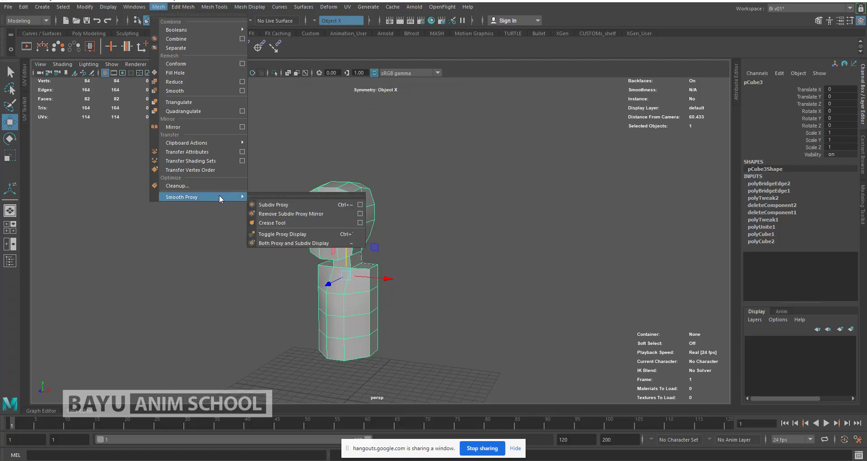
{"action": "left_click", "coordinate": [271, 204]}
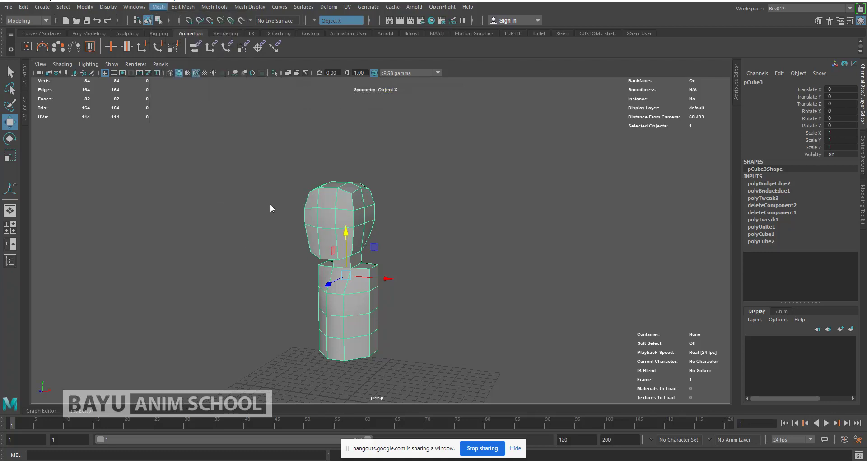
- Select the smoothed proxy mesh and move it back along Z to about -12.647, clear of the original
{"action": "left_click", "coordinate": [343, 219]}
{"action": "left_click_drag", "start_coordinate": [400, 238], "coordinate": [380, 236], "text": "alt"}
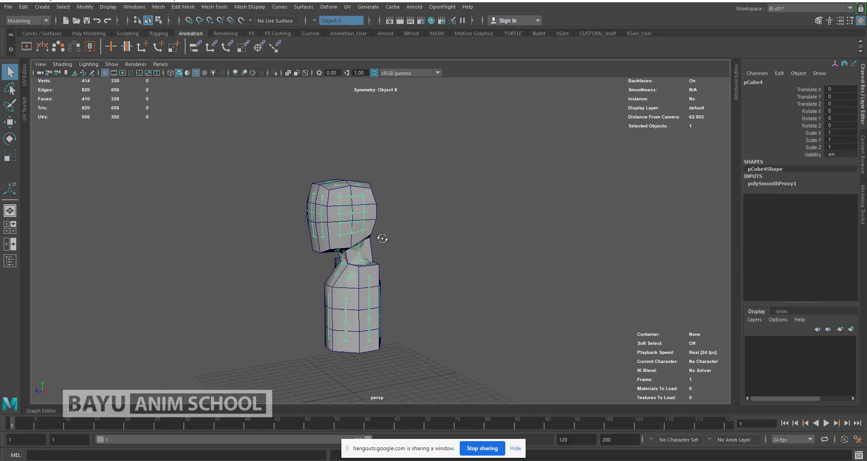
{"action": "key", "text": "w"}
{"action": "left_click_drag", "start_coordinate": [376, 269], "coordinate": [457, 232]}
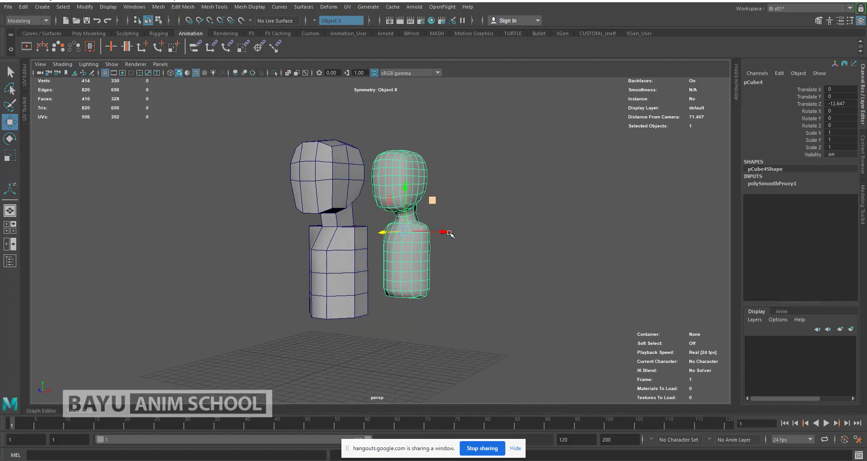
{"action": "right_click_drag", "start_coordinate": [449, 229], "coordinate": [501, 226], "text": "alt"}
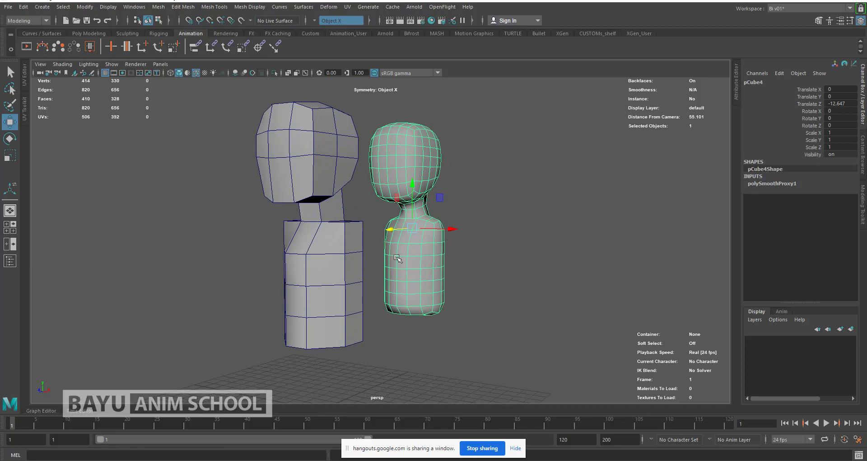
{"action": "left_click_drag", "start_coordinate": [357, 260], "coordinate": [380, 258], "text": "alt"}
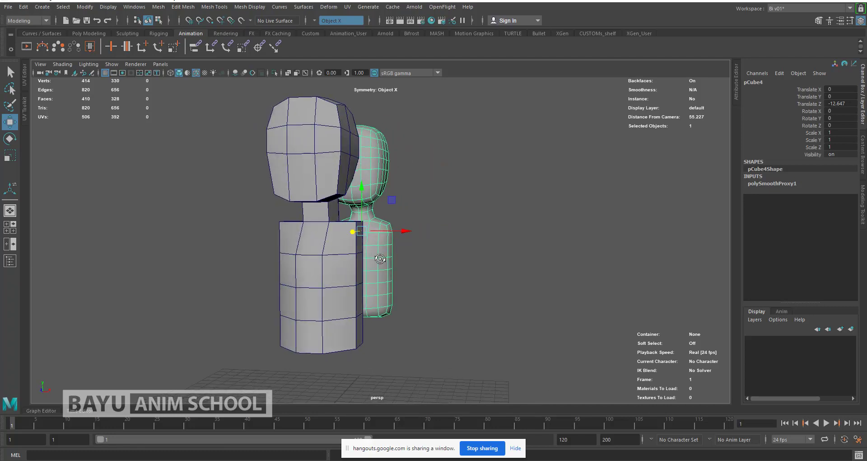
- Move the side vertices of the original body's second row outward along X to broaden the upper torso
{"action": "left_click", "coordinate": [338, 280]}
{"action": "right_click_drag", "start_coordinate": [475, 176], "coordinate": [429, 176]}
{"action": "left_click_drag", "start_coordinate": [371, 248], "coordinate": [405, 255]}
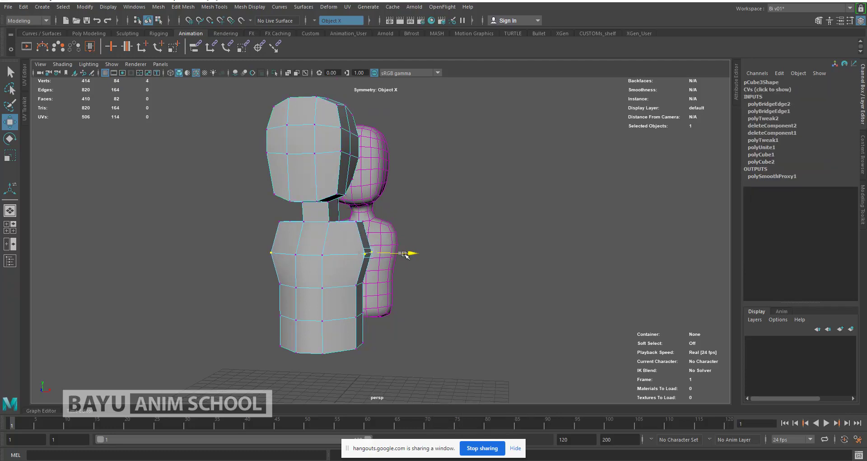
- Scale the outer bottom vertices of the body inward along Z to taper its base
{"action": "left_click_drag", "start_coordinate": [470, 203], "coordinate": [399, 258], "text": "alt"}
{"action": "left_click_drag", "start_coordinate": [456, 260], "coordinate": [394, 237], "text": "alt"}
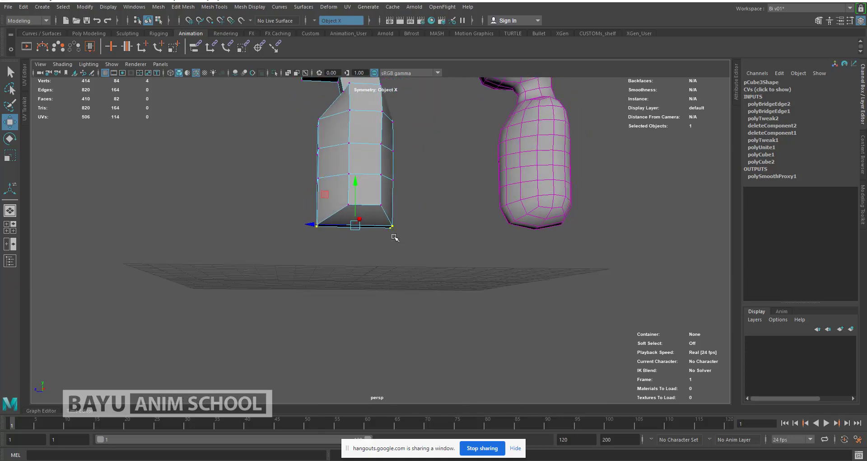
{"action": "key", "text": "r"}
{"action": "middle_click_drag", "start_coordinate": [329, 230], "coordinate": [342, 231]}
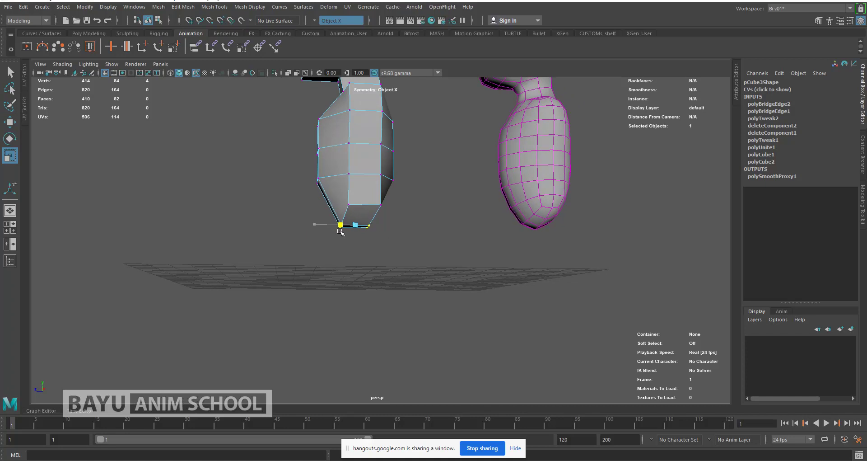
{"action": "left_click_drag", "start_coordinate": [409, 248], "coordinate": [392, 244], "text": "alt"}
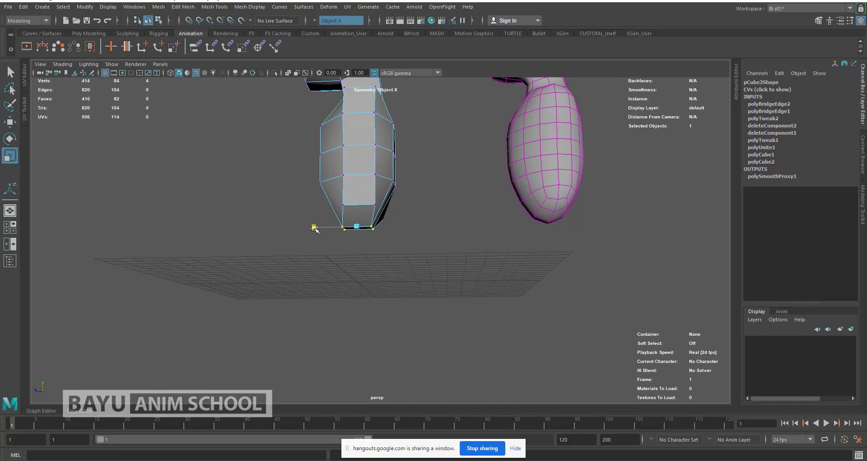
{"action": "left_click_drag", "start_coordinate": [439, 246], "coordinate": [317, 193], "text": "alt"}
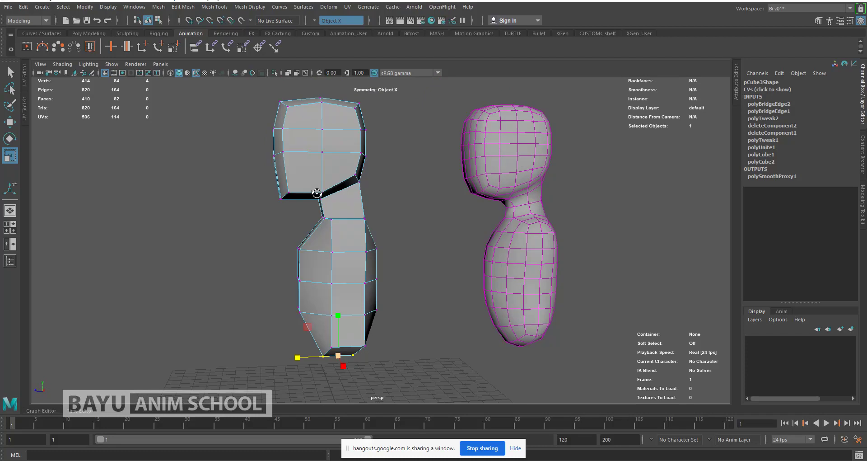
- Select the upper vertices of the head's middle column in wireframe and move them backward along Z
{"action": "middle_click_drag", "start_coordinate": [364, 180], "coordinate": [389, 201], "text": "alt"}
{"action": "left_click_drag", "start_coordinate": [353, 191], "coordinate": [350, 191], "text": "alt"}
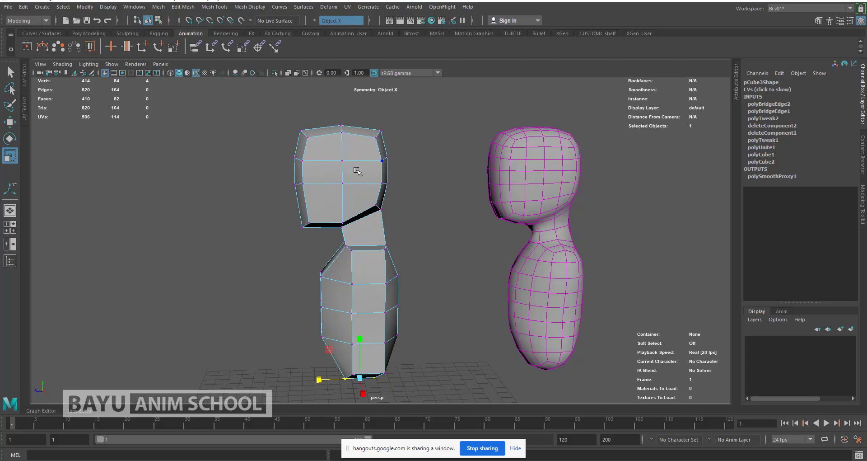
{"action": "key", "text": "4"}
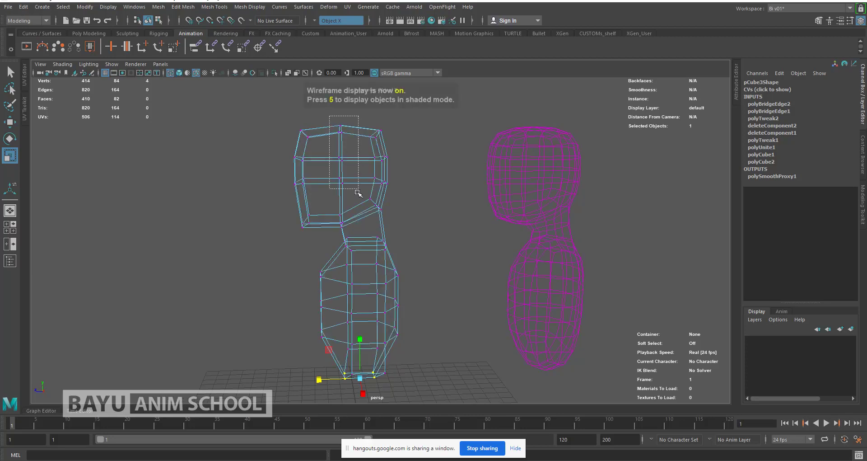
{"action": "key", "text": "ctrl+z"}
{"action": "key", "text": "ctrl+z"}
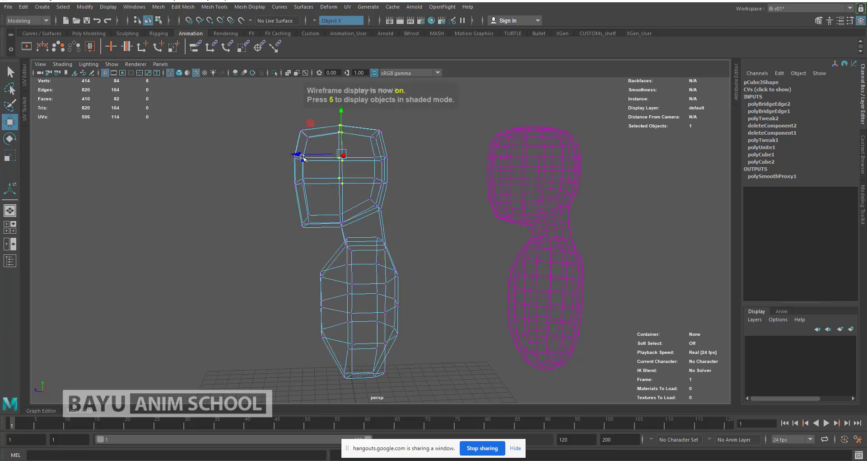
{"action": "left_click_drag", "start_coordinate": [309, 156], "coordinate": [318, 160]}
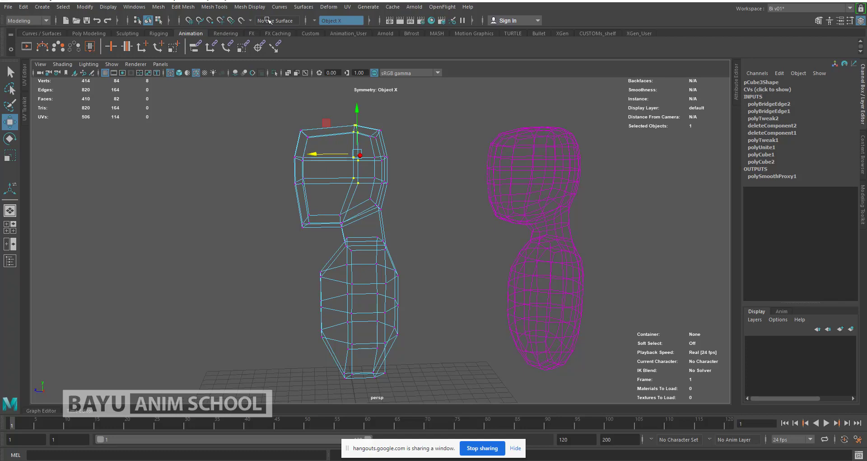
- Insert a vertical edge loop through the front half of the head and a horizontal one around its lower part
{"action": "left_click", "coordinate": [215, 7]}
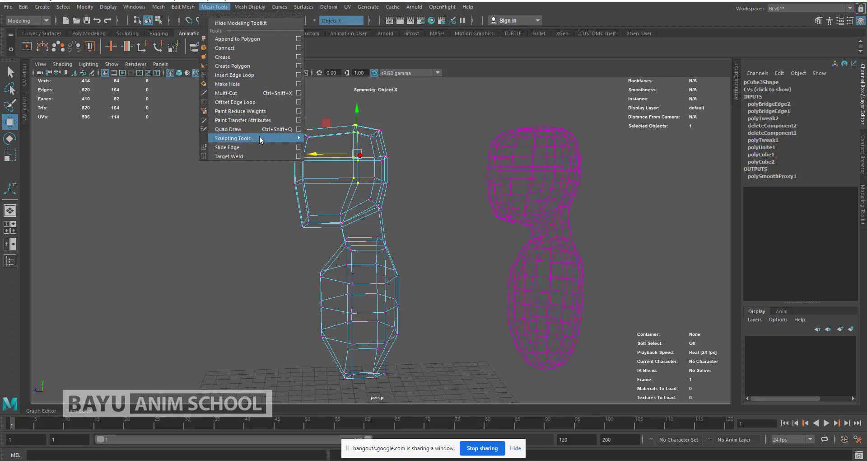
{"action": "mouse_move", "coordinate": [259, 137]}
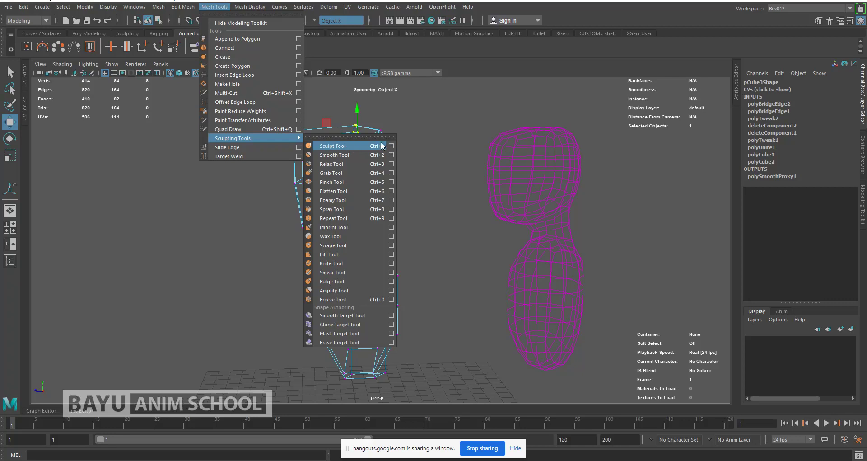
{"action": "left_click", "coordinate": [244, 75]}
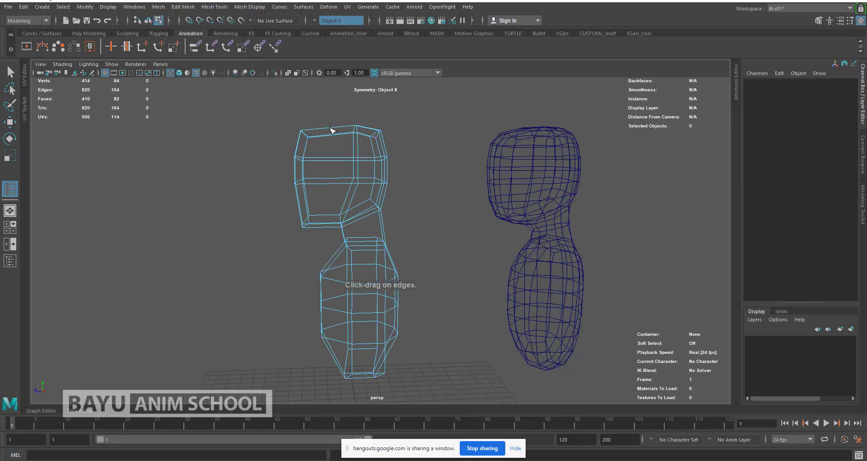
{"action": "left_click_drag", "start_coordinate": [330, 129], "coordinate": [330, 131]}
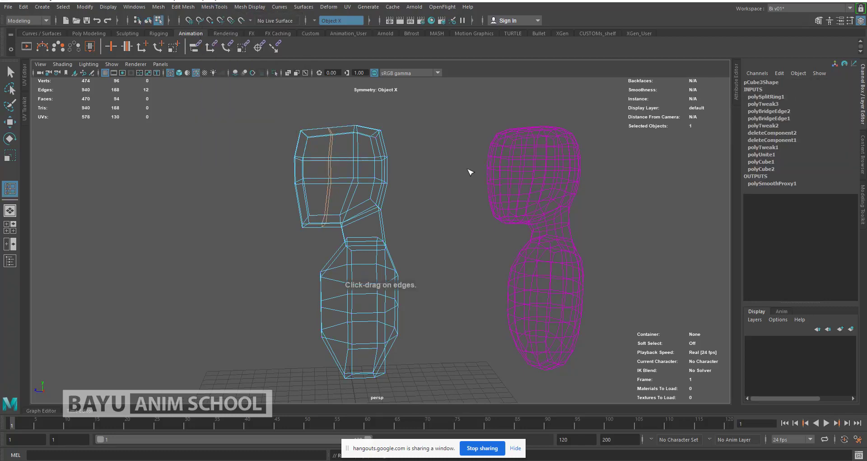
{"action": "scroll", "coordinate": [441, 187], "scroll_direction": "up", "scroll_amount": 2}
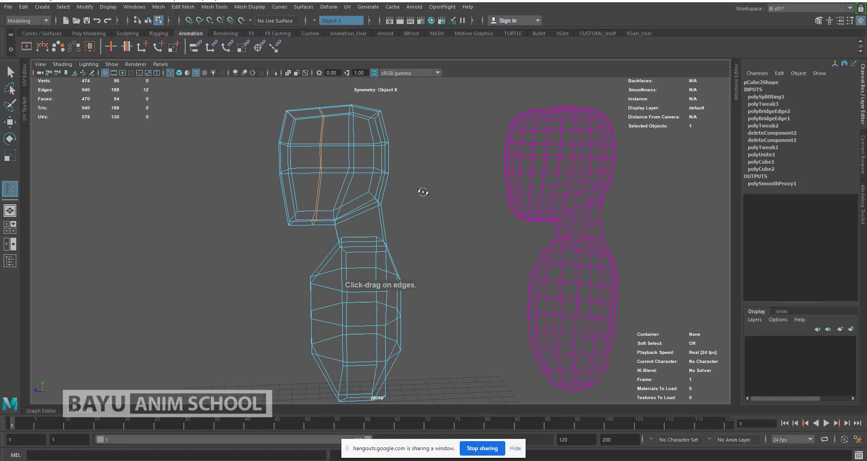
{"action": "left_click_drag", "start_coordinate": [423, 192], "coordinate": [423, 189], "text": "alt"}
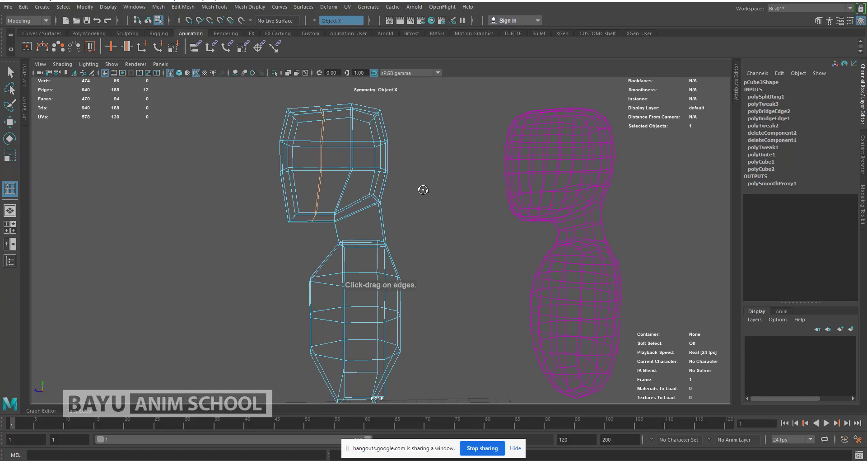
{"action": "left_click", "coordinate": [318, 195]}
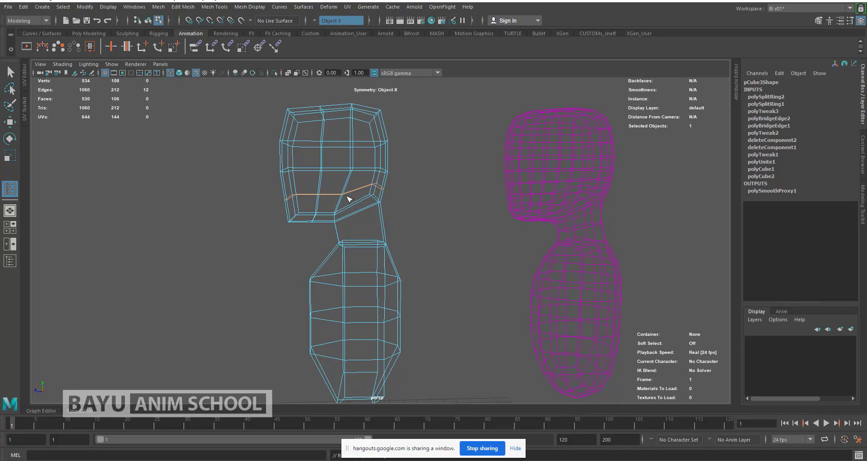
- Multi-Cut a diagonal edge symmetrically from the crossing of the two new edge loops to the jaw's back corner
{"action": "key", "text": "5"}
{"action": "left_click_drag", "start_coordinate": [325, 229], "coordinate": [370, 232], "text": "alt"}
{"action": "scroll", "coordinate": [371, 223], "scroll_direction": "up", "scroll_amount": 2}
{"action": "scroll", "coordinate": [353, 210], "scroll_direction": "up", "scroll_amount": 1}
{"action": "scroll", "coordinate": [364, 183], "scroll_direction": "up", "scroll_amount": 1}
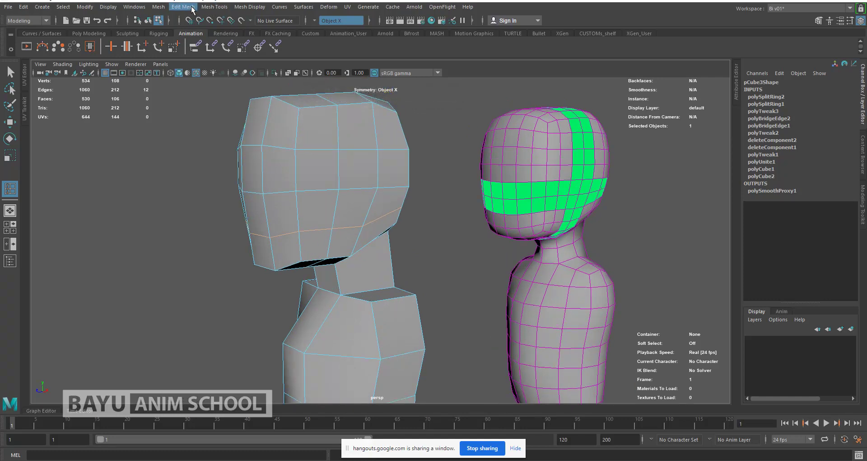
{"action": "left_click", "coordinate": [215, 7]}
{"action": "left_click", "coordinate": [238, 94]}
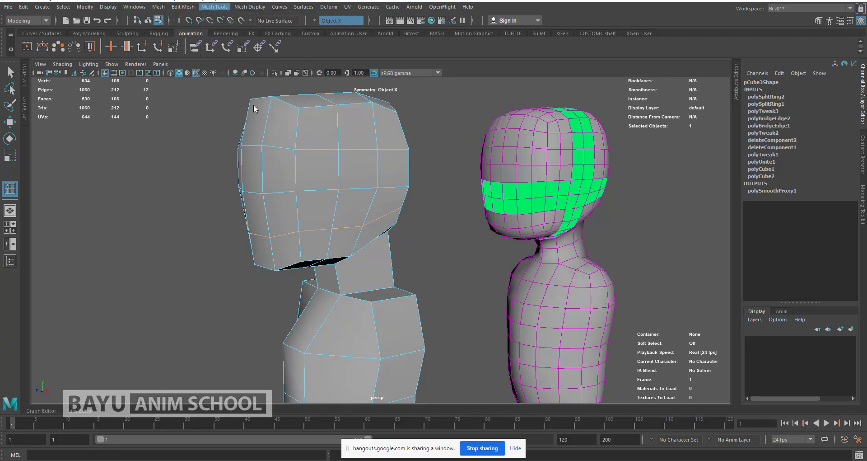
{"action": "left_click", "coordinate": [332, 229]}
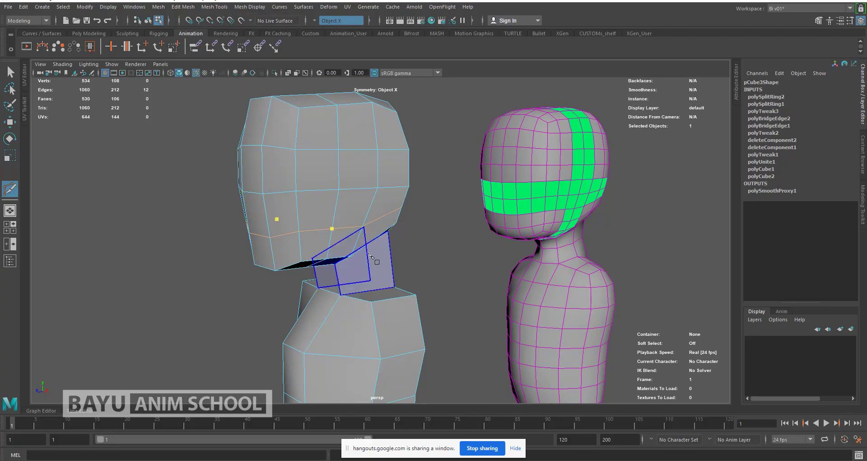
{"action": "left_click_drag", "start_coordinate": [371, 256], "coordinate": [357, 253], "text": "alt"}
{"action": "left_click", "coordinate": [337, 246]}
{"action": "right_click", "coordinate": [339, 248]}
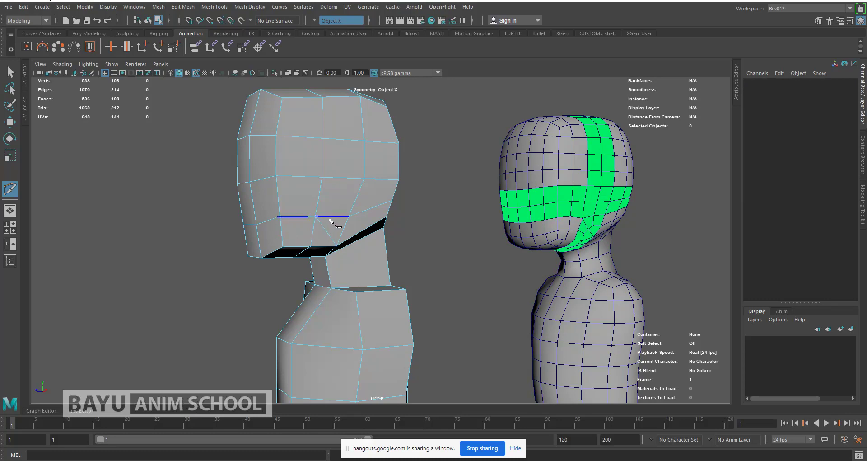
- Delete the lower horizontal loop's edges behind the crossing and the vertical loop's edges below it, continuing under the jaw
{"action": "key", "text": "w"}
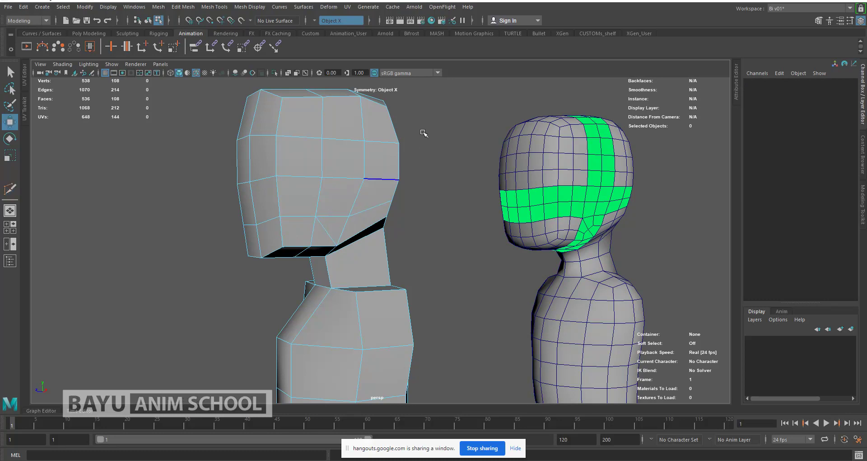
{"action": "right_click", "coordinate": [423, 132]}
{"action": "left_click", "coordinate": [423, 108]}
{"action": "double_click", "coordinate": [335, 217]}
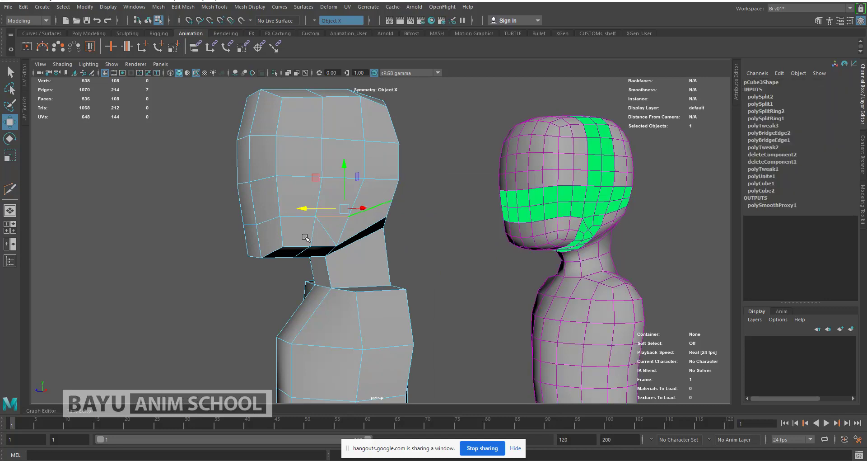
{"action": "key", "text": "4"}
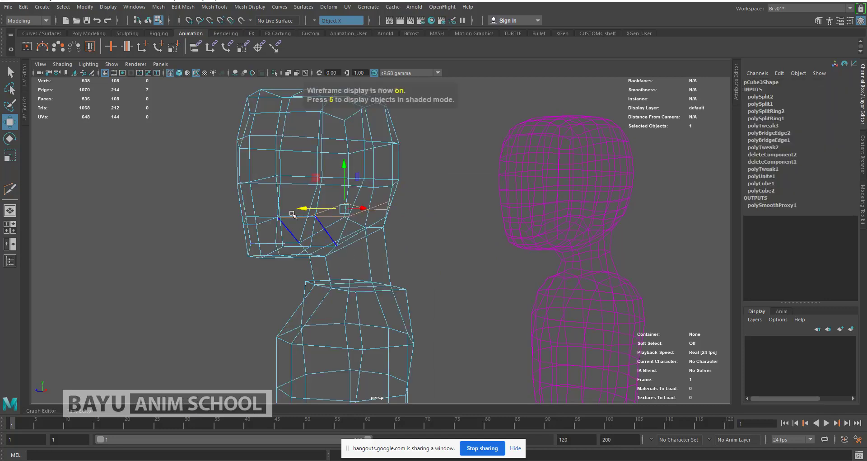
{"action": "key", "text": "5"}
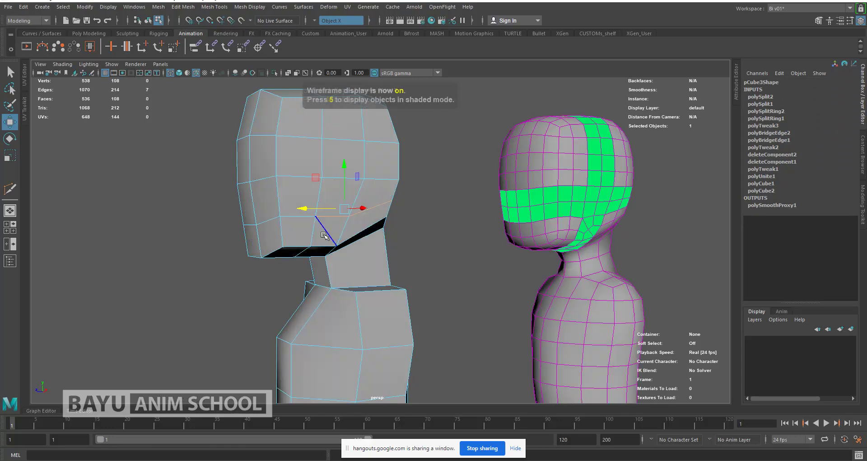
{"action": "double_click", "coordinate": [314, 234], "text": "shift"}
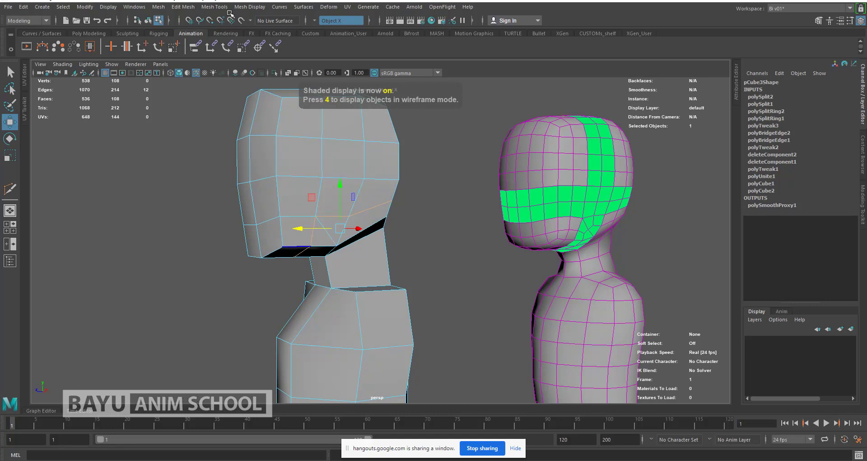
{"action": "left_click", "coordinate": [183, 8]}
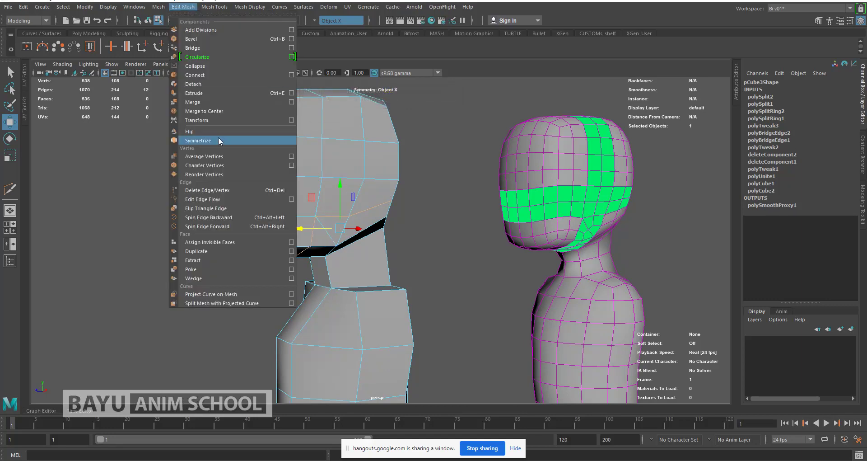
{"action": "left_click", "coordinate": [226, 190]}
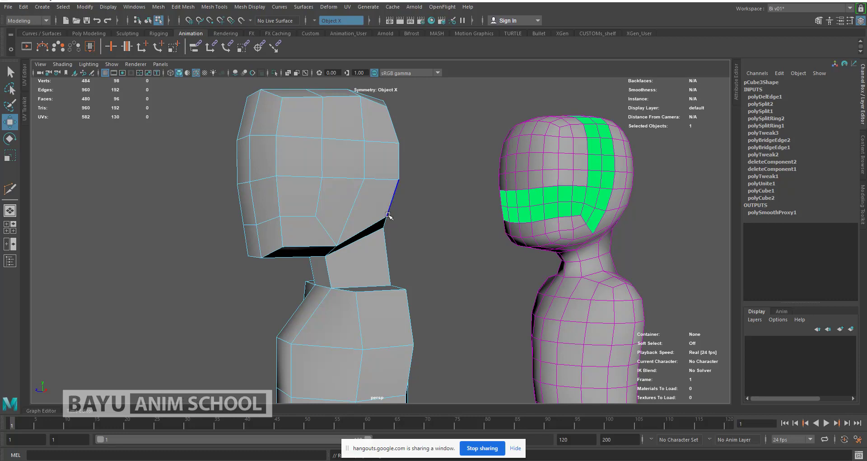
- Move the chin's bottom front vertices backward along Z and lower the front vertices just above them along Y
{"action": "mouse_move", "coordinate": [345, 216]}
{"action": "left_mouse_down", "text": "alt"}
{"action": "mouse_move", "coordinate": [408, 195]}
{"action": "mouse_move", "coordinate": [346, 215]}
{"action": "left_mouse_up", "text": "alt"}
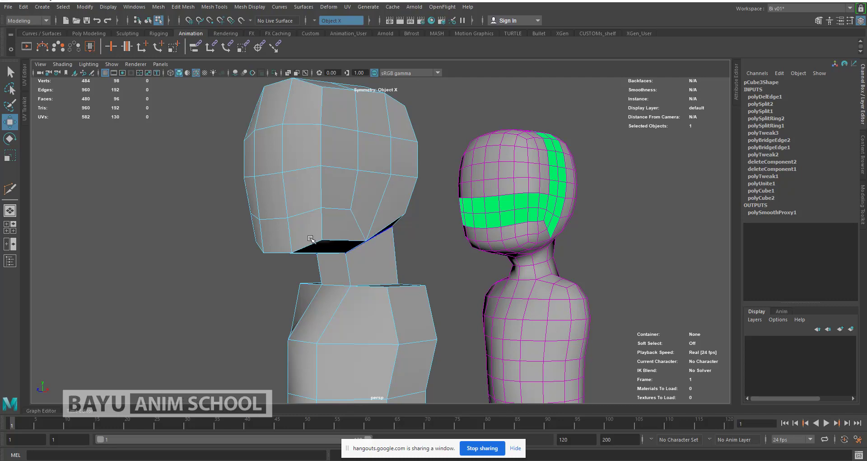
{"action": "left_click_drag", "start_coordinate": [259, 228], "coordinate": [241, 236], "text": "alt"}
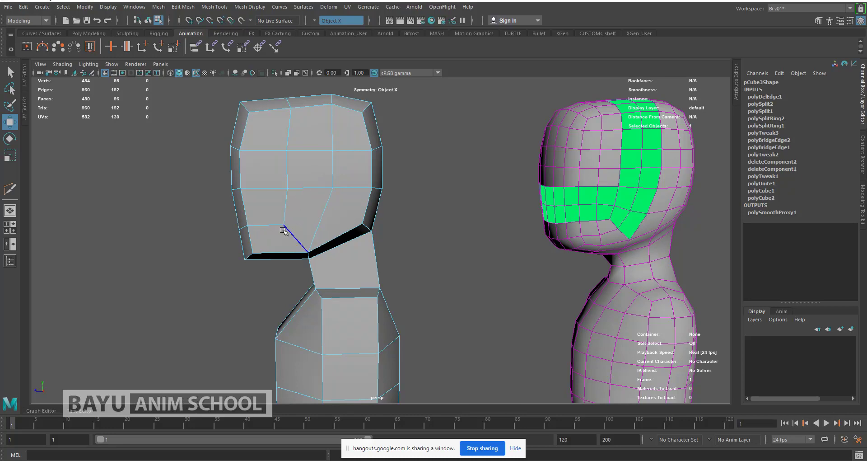
{"action": "right_click_drag", "start_coordinate": [446, 128], "coordinate": [403, 126]}
{"action": "key", "text": "4"}
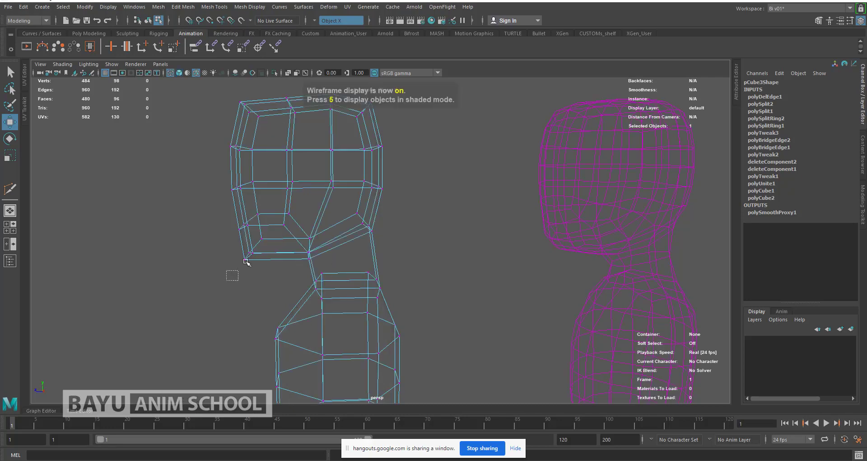
{"action": "left_click", "coordinate": [234, 280]}
{"action": "left_click_drag", "start_coordinate": [251, 283], "coordinate": [271, 237], "text": "alt"}
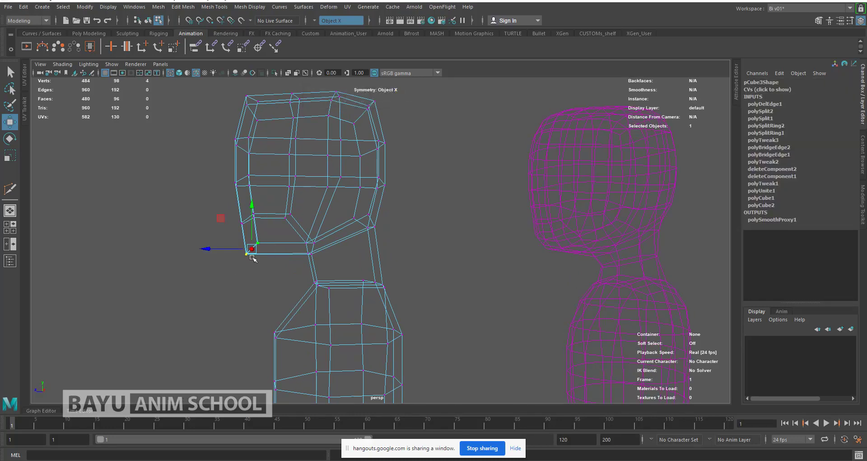
{"action": "left_click_drag", "start_coordinate": [219, 250], "coordinate": [230, 254]}
{"action": "left_click_drag", "start_coordinate": [261, 231], "coordinate": [253, 214]}
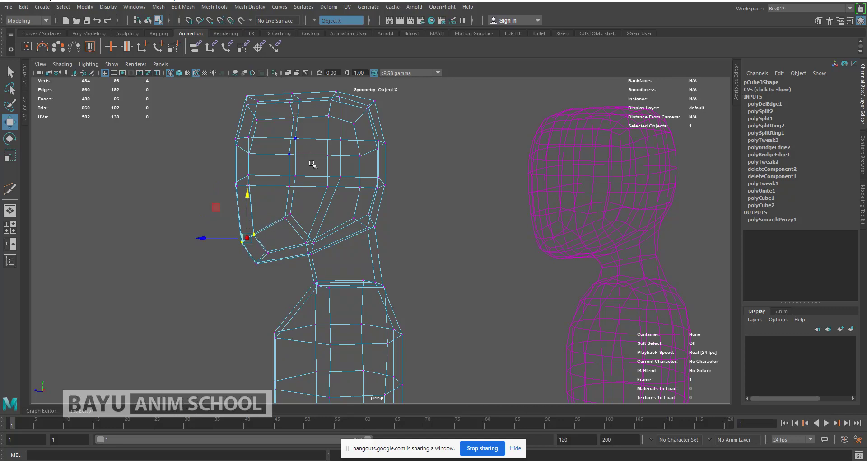
- Lower the head's middle side vertices along Y and move the vertices at the back of the head backward along Z
{"action": "left_click_drag", "start_coordinate": [315, 201], "coordinate": [311, 167], "text": "alt"}
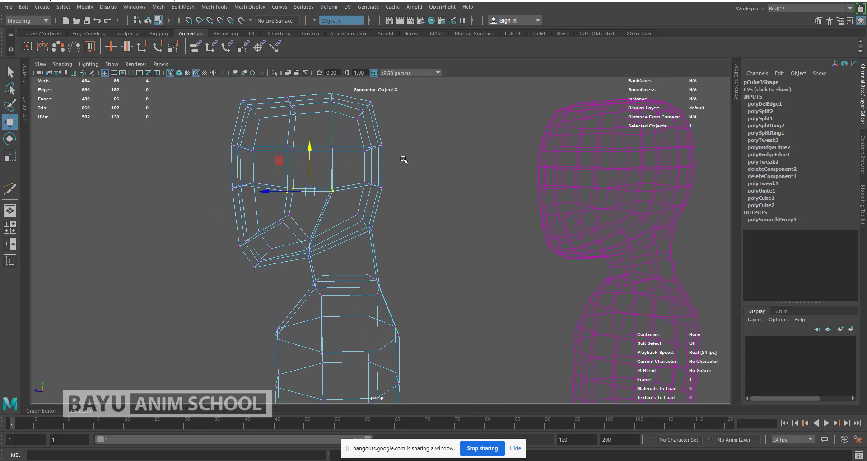
{"action": "left_click_drag", "start_coordinate": [408, 135], "coordinate": [349, 199]}
{"action": "left_click_drag", "start_coordinate": [425, 206], "coordinate": [412, 212], "text": "alt"}
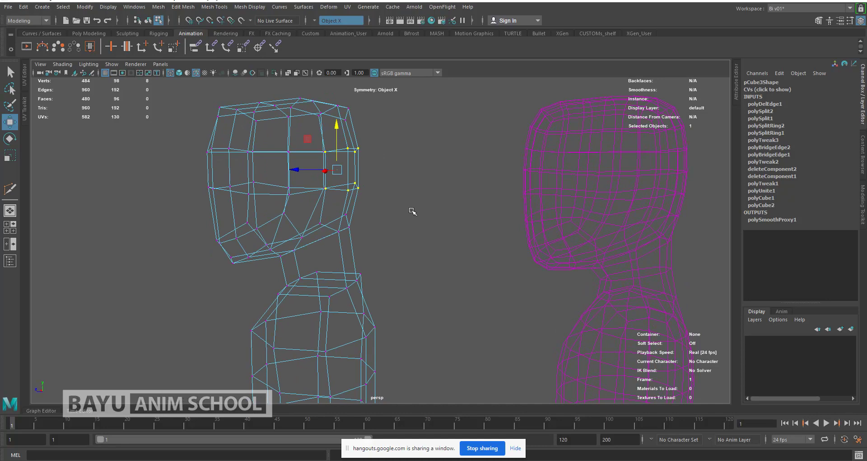
{"action": "left_click_drag", "start_coordinate": [309, 171], "coordinate": [315, 170]}
{"action": "left_click_drag", "start_coordinate": [397, 194], "coordinate": [416, 194], "text": "alt"}
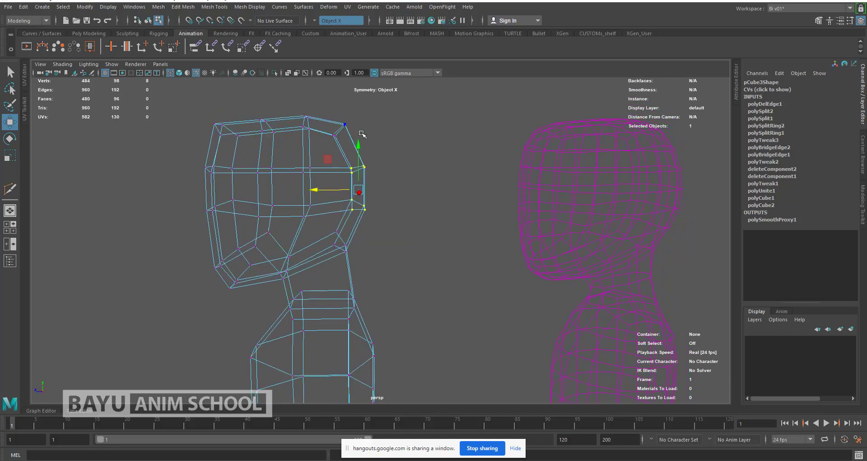
- Select the head's top front corner vertices, lower them slightly along Y and restore shaded display
{"action": "left_click_drag", "start_coordinate": [258, 166], "coordinate": [267, 167], "text": "alt"}
{"action": "left_click_drag", "start_coordinate": [189, 105], "coordinate": [241, 144]}
{"action": "left_click_drag", "start_coordinate": [220, 112], "coordinate": [220, 114]}
{"action": "key", "text": "5"}
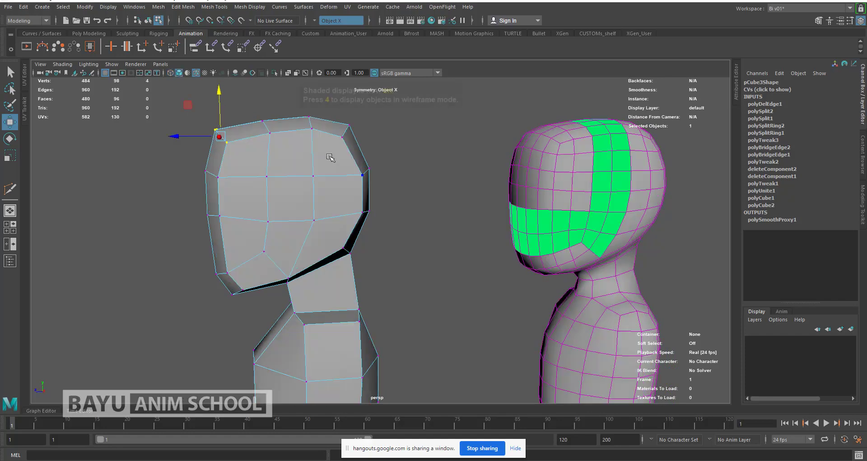
- Return to object mode, clear the selection and examine the smoothed proxy's edge flow beside the low-poly mesh
{"action": "middle_click_drag", "start_coordinate": [513, 210], "coordinate": [501, 206], "text": "alt"}
{"action": "left_click_drag", "start_coordinate": [501, 206], "coordinate": [524, 205], "text": "alt"}
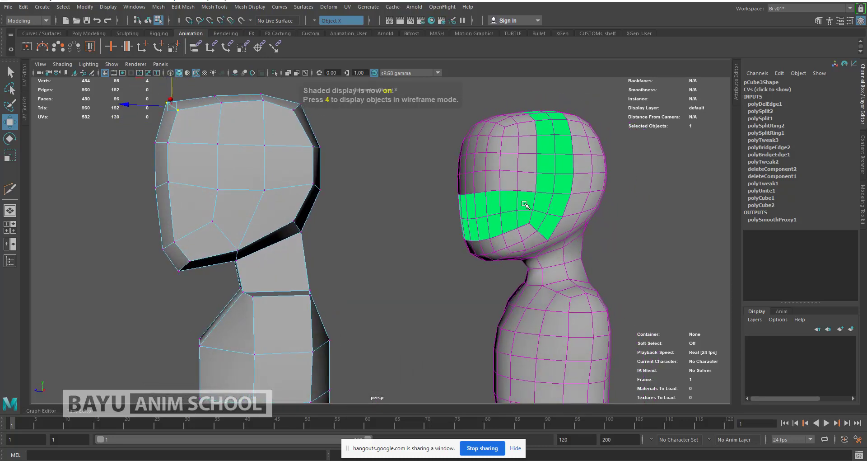
{"action": "right_click_drag", "start_coordinate": [517, 178], "coordinate": [562, 404]}
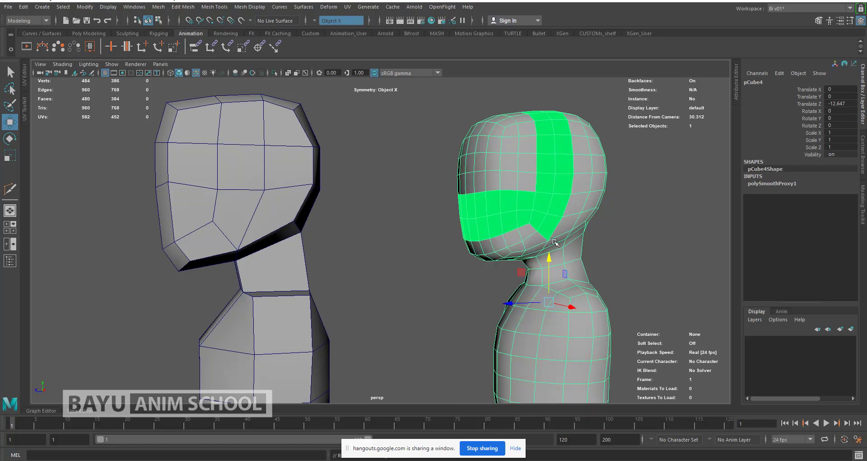
{"action": "left_click", "coordinate": [626, 195]}
{"action": "scroll", "coordinate": [506, 193], "scroll_direction": "down", "scroll_amount": 4}
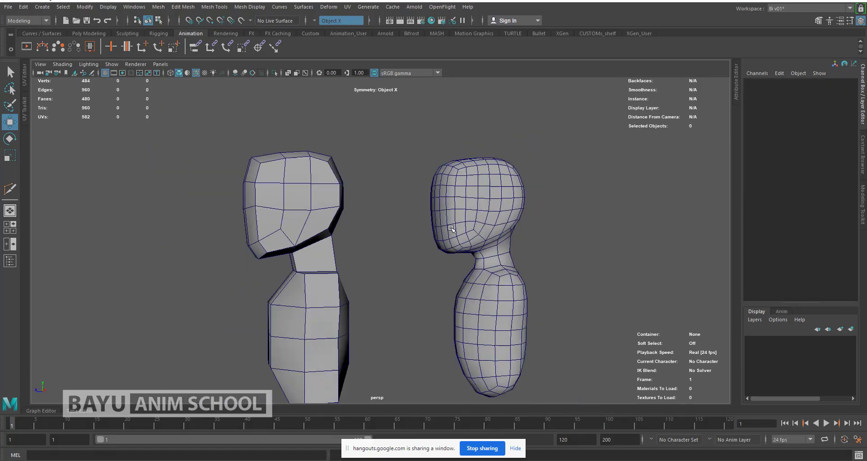
{"action": "mouse_move", "coordinate": [426, 245]}
{"action": "left_mouse_down", "text": "alt"}
{"action": "mouse_move", "coordinate": [522, 233]}
{"action": "mouse_move", "coordinate": [537, 242]}
{"action": "mouse_move", "coordinate": [411, 243]}
{"action": "left_mouse_up", "text": "alt"}
{"action": "middle_click_drag", "start_coordinate": [380, 255], "coordinate": [420, 261], "text": "alt"}
{"action": "scroll", "coordinate": [397, 256], "scroll_direction": "up", "scroll_amount": 3}
- Select the slanted front side edge of the jaw and move it backward along Z with object X symmetry
{"action": "right_click_drag", "start_coordinate": [316, 192], "coordinate": [315, 174]}
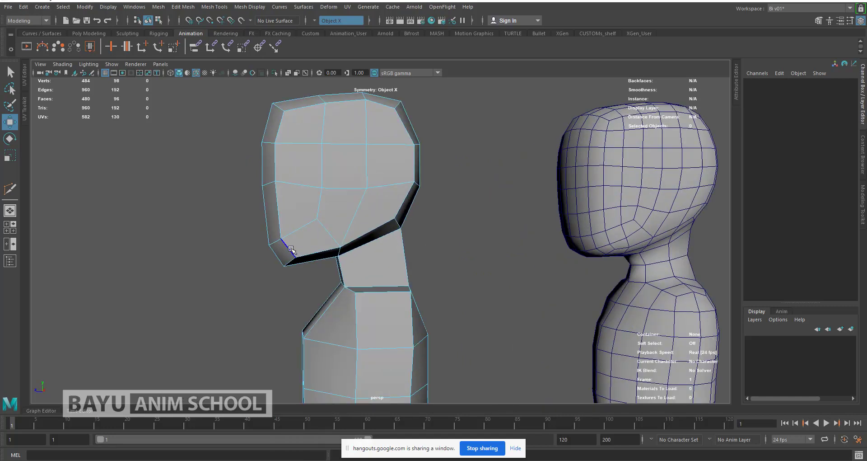
{"action": "left_click", "coordinate": [291, 249]}
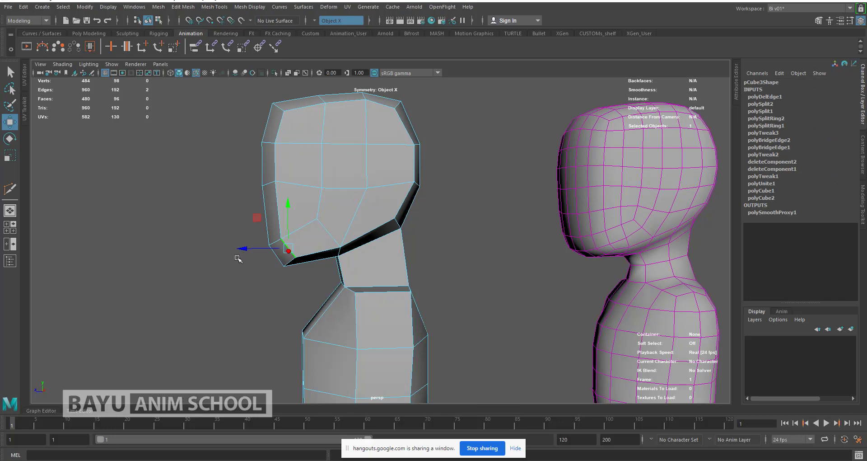
{"action": "left_click_drag", "start_coordinate": [244, 248], "coordinate": [256, 248]}
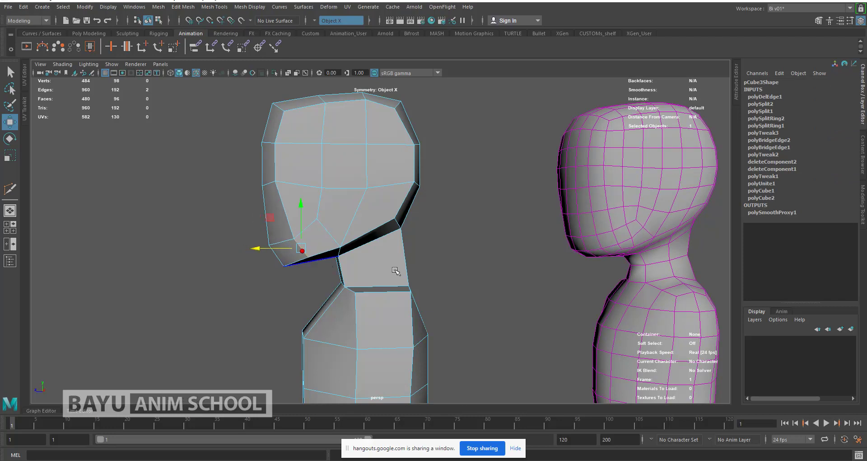
- Move the two vertical edges along the upper front side of the head backward along Z, symmetrically
{"action": "left_click_drag", "start_coordinate": [400, 272], "coordinate": [426, 272], "text": "alt"}
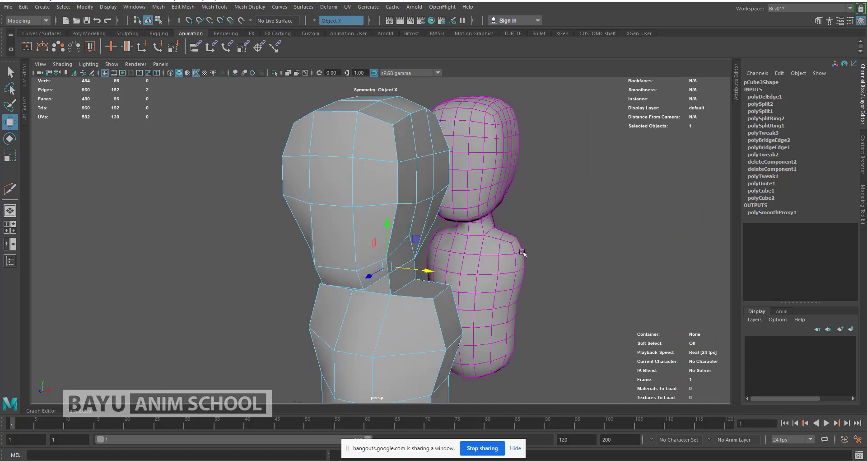
{"action": "left_click_drag", "start_coordinate": [507, 239], "coordinate": [443, 243], "text": "alt"}
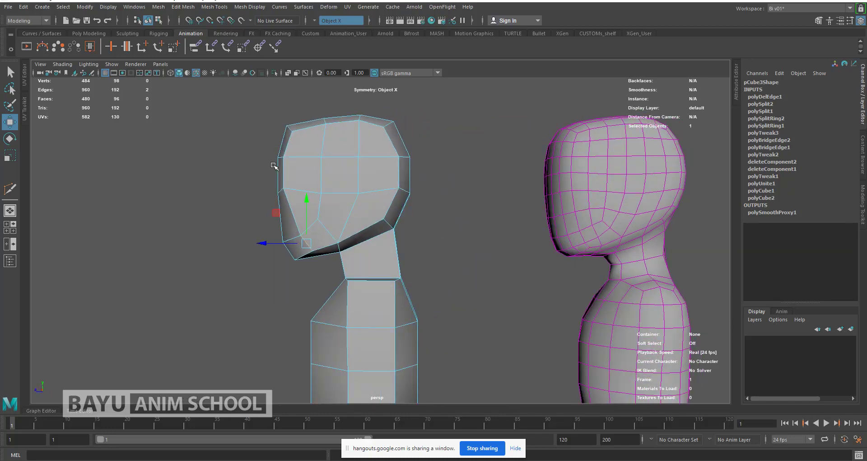
{"action": "left_click_drag", "start_coordinate": [300, 191], "coordinate": [307, 189], "text": "alt"}
{"action": "left_click", "coordinate": [295, 176], "text": "shift"}
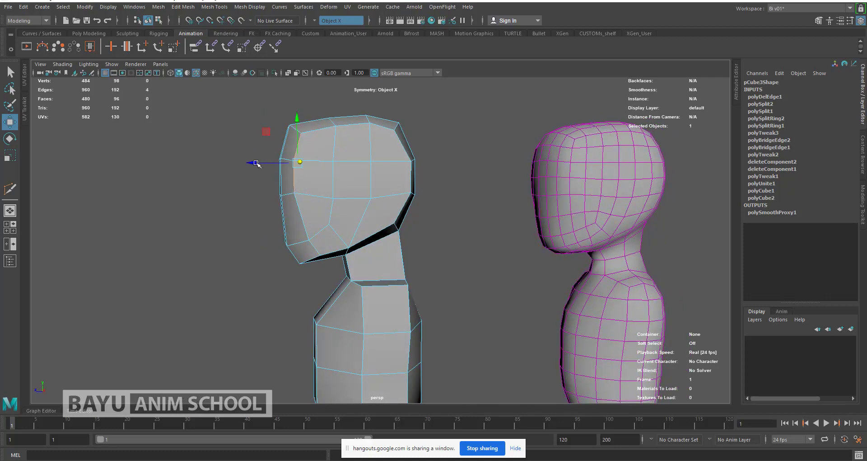
{"action": "left_click_drag", "start_coordinate": [257, 163], "coordinate": [268, 168]}
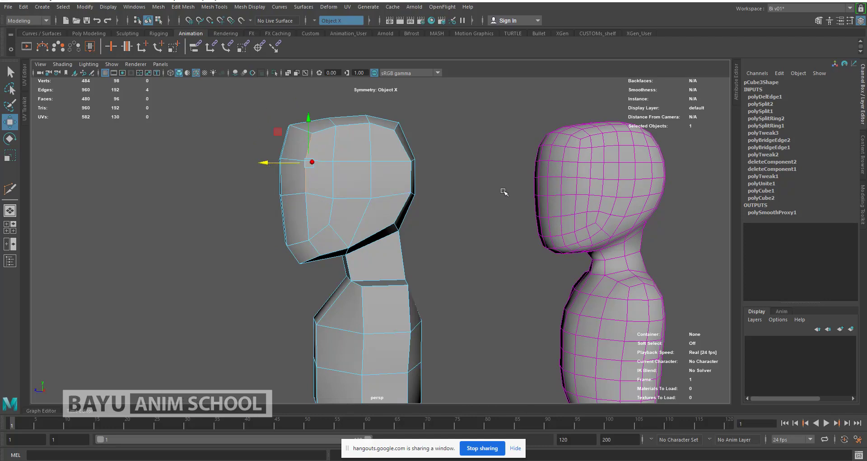
- Select the two stacked upper faces at the middle of the head's side and move them outward along X symmetrically
{"action": "left_click_drag", "start_coordinate": [547, 190], "coordinate": [578, 230], "text": "alt"}
{"action": "middle_click_drag", "start_coordinate": [578, 230], "coordinate": [504, 271], "text": "alt"}
{"action": "left_click_drag", "start_coordinate": [488, 269], "coordinate": [424, 220], "text": "alt"}
{"action": "right_click_drag", "start_coordinate": [419, 124], "coordinate": [423, 149]}
{"action": "left_click", "coordinate": [349, 187]}
{"action": "left_click", "coordinate": [342, 173]}
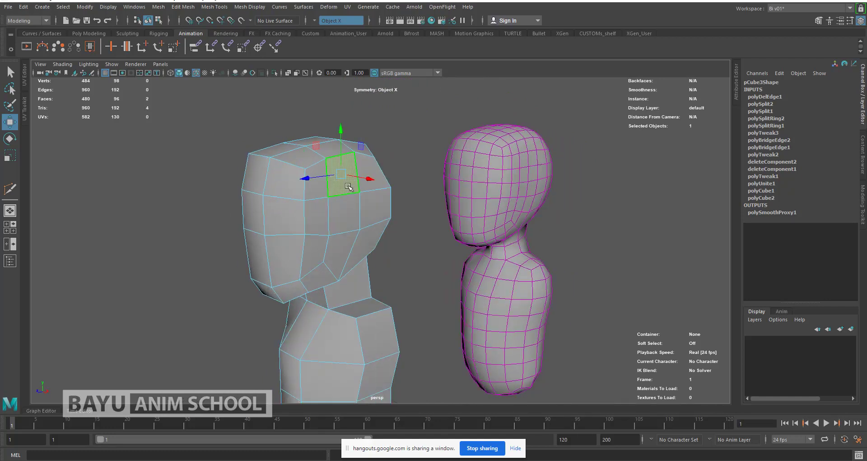
{"action": "left_click", "coordinate": [346, 212], "text": "shift"}
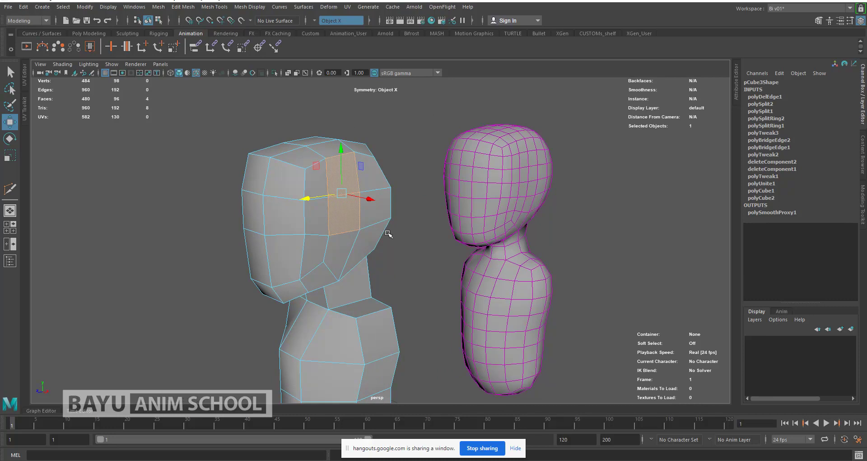
{"action": "mouse_move", "coordinate": [422, 236]}
{"action": "left_mouse_down", "text": "alt"}
{"action": "mouse_move", "coordinate": [522, 226]}
{"action": "mouse_move", "coordinate": [441, 237]}
{"action": "mouse_move", "coordinate": [438, 247]}
{"action": "mouse_move", "coordinate": [448, 251]}
{"action": "left_mouse_up", "text": "alt"}
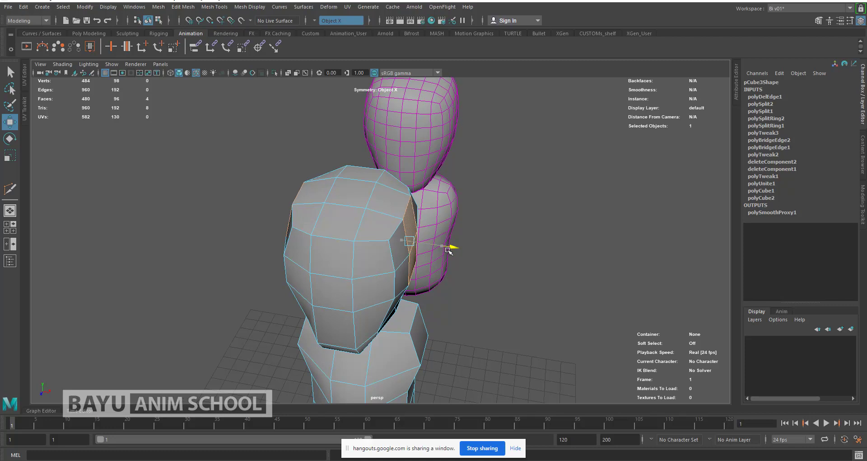
{"action": "left_click_drag", "start_coordinate": [474, 217], "coordinate": [482, 228], "text": "alt"}
{"action": "middle_click_drag", "start_coordinate": [483, 182], "coordinate": [464, 218], "text": "alt"}
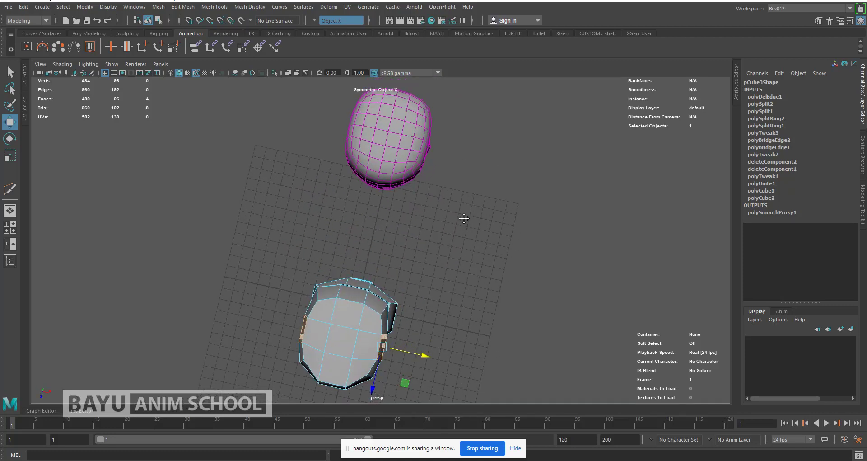
{"action": "left_click_drag", "start_coordinate": [452, 241], "coordinate": [377, 180], "text": "alt"}
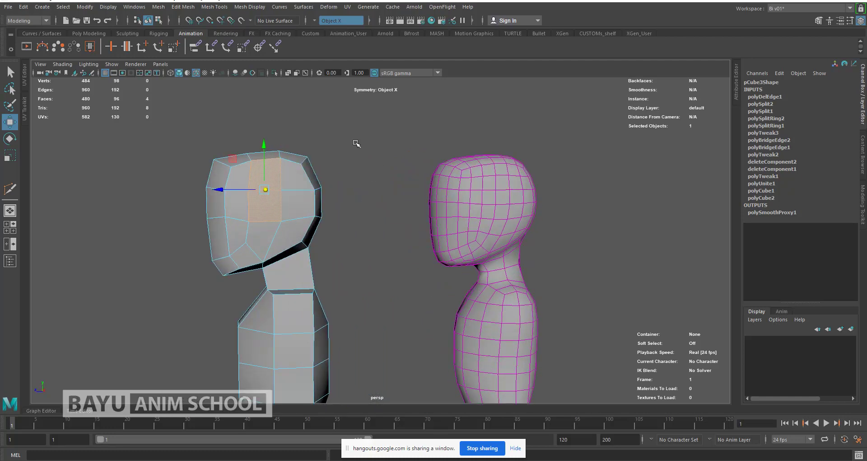
- Select the three connected edges along the back side of the head and move them forward along Z
{"action": "mouse_move", "coordinate": [356, 142]}
{"action": "right_mouse_down"}
{"action": "mouse_move", "coordinate": [354, 129]}
{"action": "mouse_move", "coordinate": [355, 148]}
{"action": "right_mouse_up"}
{"action": "left_click", "coordinate": [311, 176]}
{"action": "left_click", "coordinate": [317, 202], "text": "shift"}
{"action": "left_click", "coordinate": [310, 228], "text": "shift"}
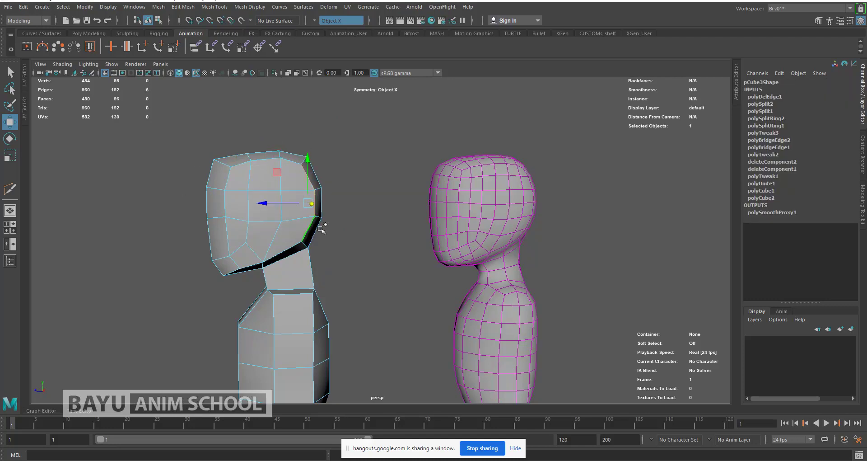
{"action": "left_click_drag", "start_coordinate": [270, 204], "coordinate": [263, 204]}
- Move the side vertices at the head's upper back corner slightly backward along Z
{"action": "left_click_drag", "start_coordinate": [351, 194], "coordinate": [355, 195], "text": "alt"}
{"action": "right_click_drag", "start_coordinate": [361, 158], "coordinate": [313, 156]}
{"action": "left_click", "coordinate": [294, 165]}
{"action": "left_click_drag", "start_coordinate": [254, 166], "coordinate": [256, 167]}
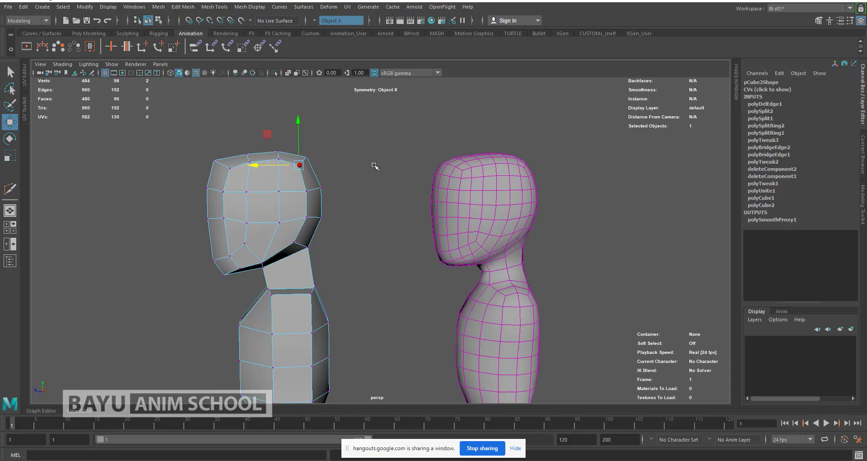
- Extrude the two symmetrical faces on the underside of the torso
{"action": "scroll", "coordinate": [398, 179], "scroll_direction": "down", "scroll_amount": 2}
{"action": "left_click_drag", "start_coordinate": [430, 212], "coordinate": [406, 176], "text": "alt"}
{"action": "middle_click_drag", "start_coordinate": [399, 277], "coordinate": [408, 124], "text": "alt"}
{"action": "left_click_drag", "start_coordinate": [395, 211], "coordinate": [387, 223], "text": "alt"}
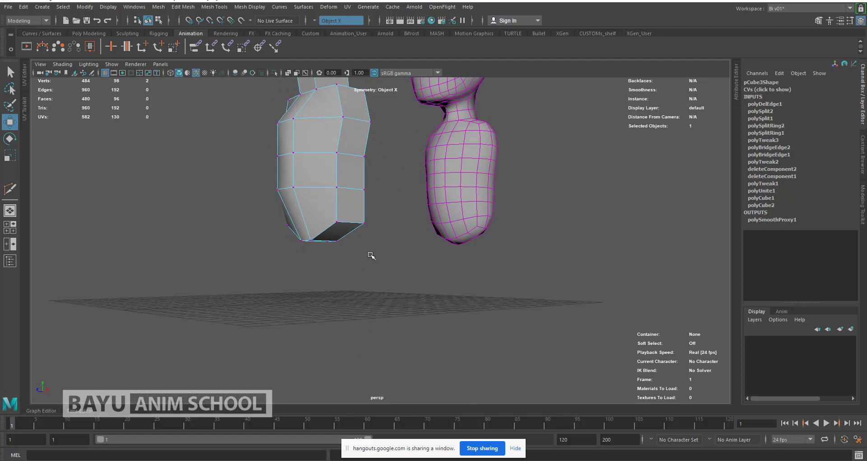
{"action": "right_click_drag", "start_coordinate": [387, 199], "coordinate": [387, 214]}
{"action": "left_click", "coordinate": [336, 235]}
{"action": "scroll", "coordinate": [336, 235], "scroll_direction": "down", "scroll_amount": 3}
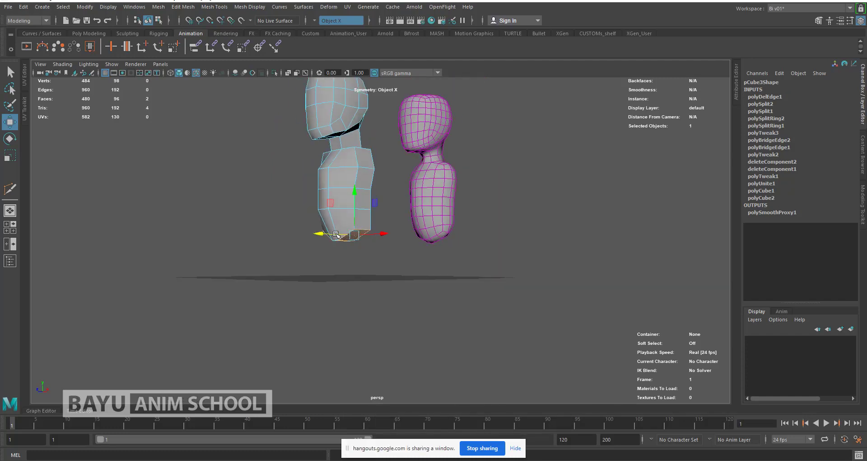
{"action": "left_click", "coordinate": [183, 6]}
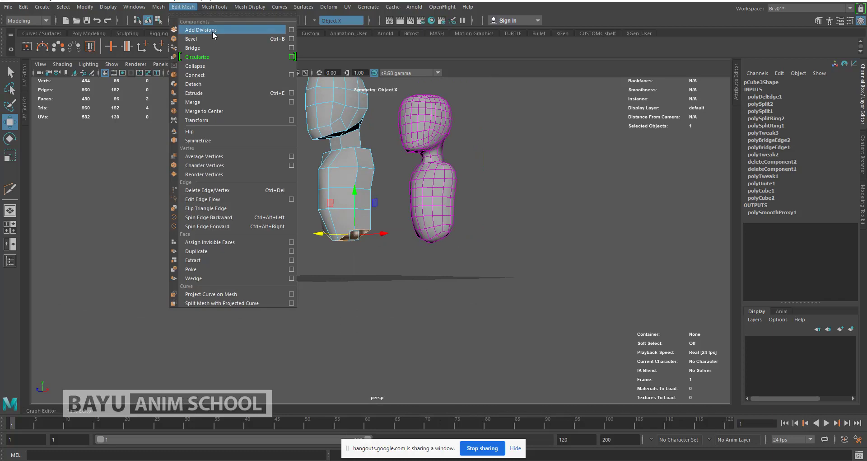
{"action": "left_click", "coordinate": [217, 93]}
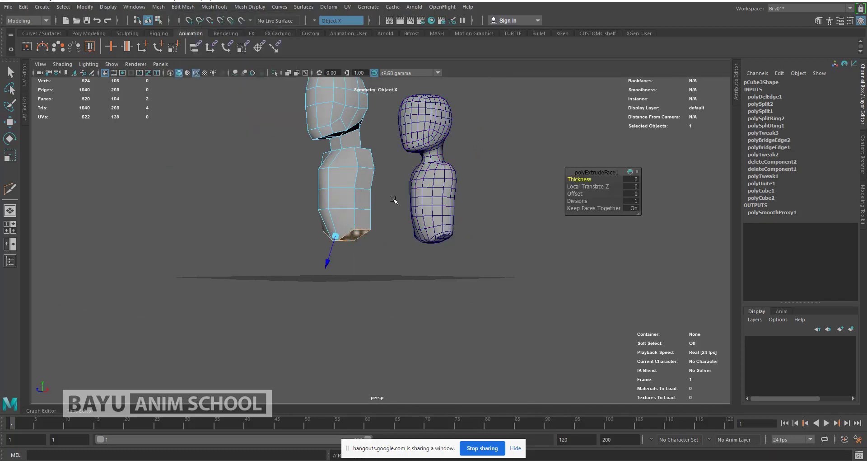
- Move the extruded faces down along Y to form two long legs
{"action": "scroll", "coordinate": [394, 201], "scroll_direction": "down", "scroll_amount": 3}
{"action": "key", "text": "t"}
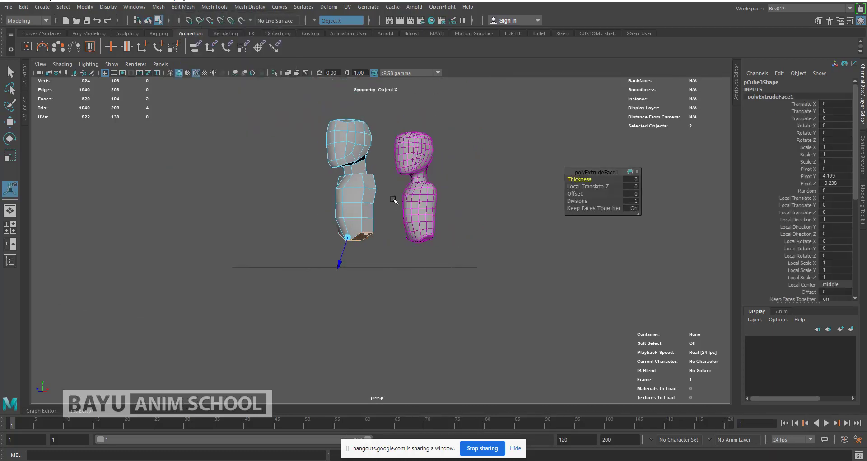
{"action": "key", "text": "w"}
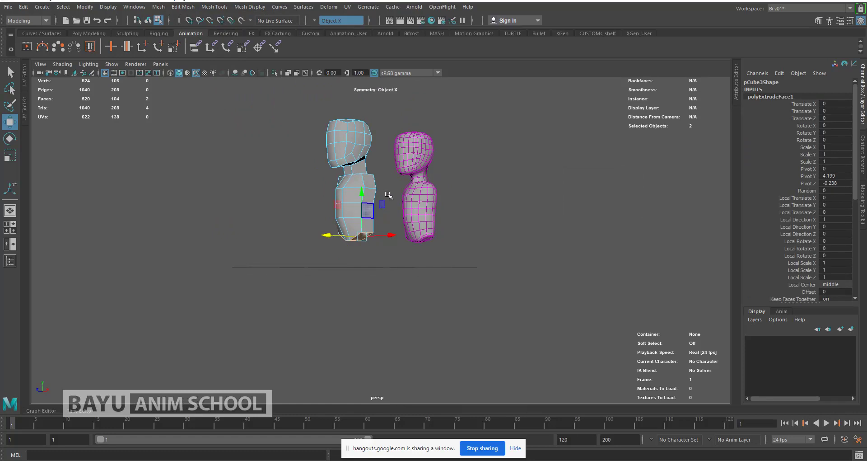
{"action": "mouse_move", "coordinate": [398, 247]}
{"action": "left_mouse_down", "text": "alt"}
{"action": "mouse_move", "coordinate": [405, 241]}
{"action": "mouse_move", "coordinate": [394, 247]}
{"action": "left_mouse_up", "text": "alt"}
{"action": "scroll", "coordinate": [395, 248], "scroll_direction": "up", "scroll_amount": 1}
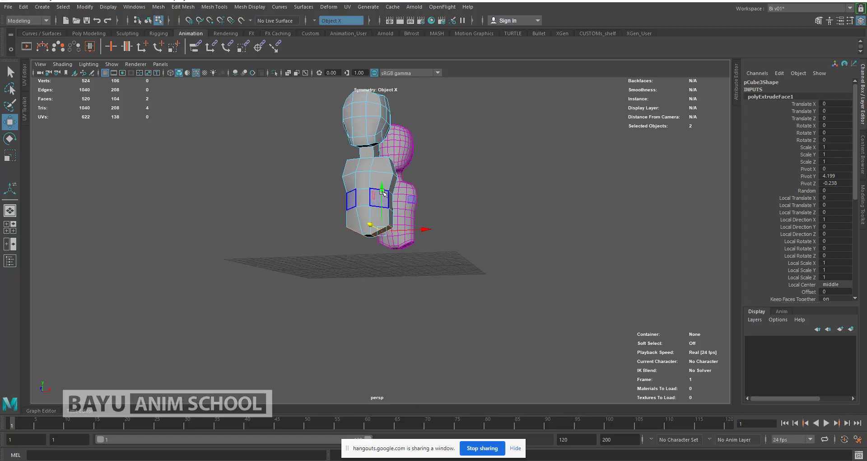
{"action": "left_click_drag", "start_coordinate": [382, 212], "coordinate": [400, 289]}
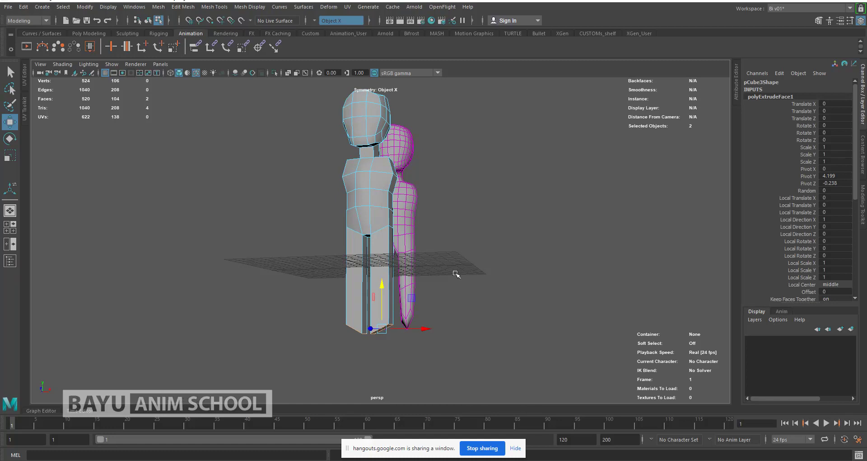
- Scale the leg end faces flat along Y and move them backward along Z
{"action": "key", "text": "r"}
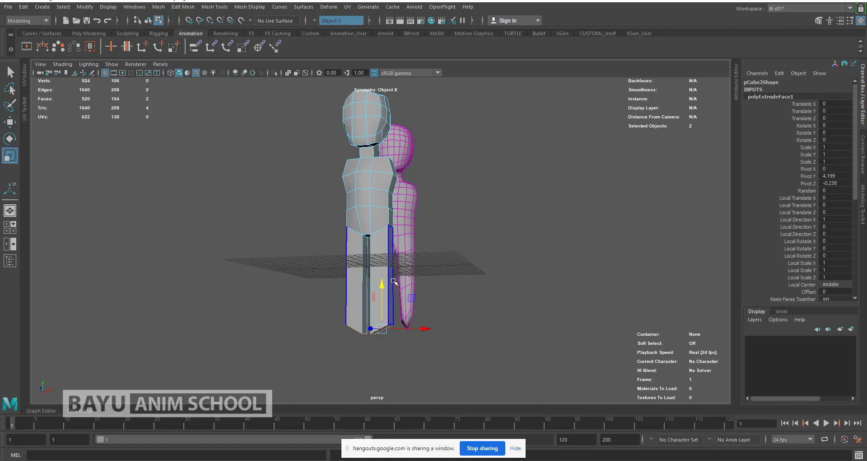
{"action": "left_click_drag", "start_coordinate": [383, 288], "coordinate": [373, 391]}
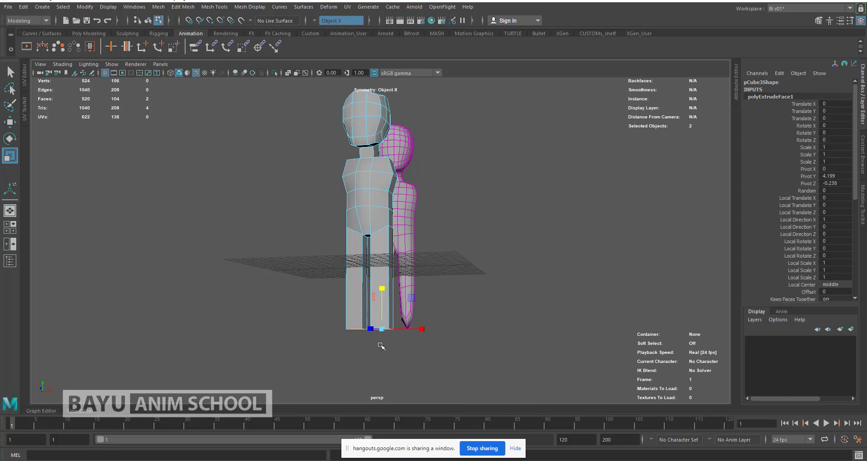
{"action": "left_click_drag", "start_coordinate": [356, 352], "coordinate": [308, 336], "text": "alt"}
{"action": "key", "text": "w"}
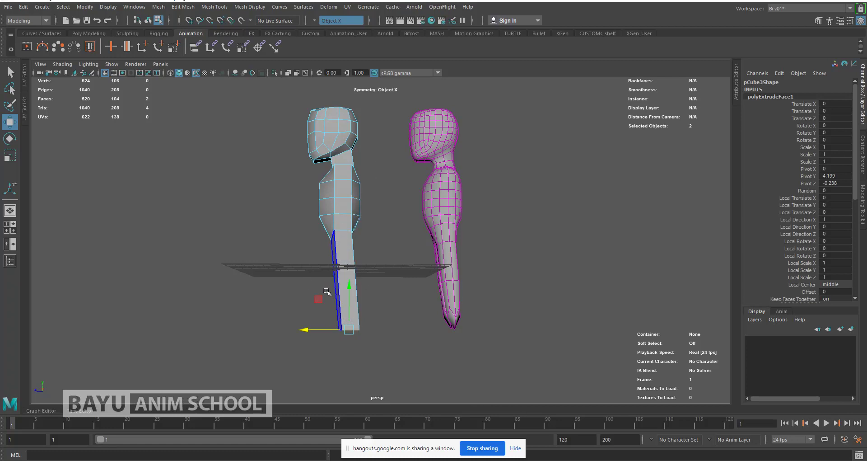
- Insert an edge loop around the middle of both legs and move it forward along Z to shape the knees
{"action": "left_click_drag", "start_coordinate": [334, 295], "coordinate": [348, 292], "text": "alt"}
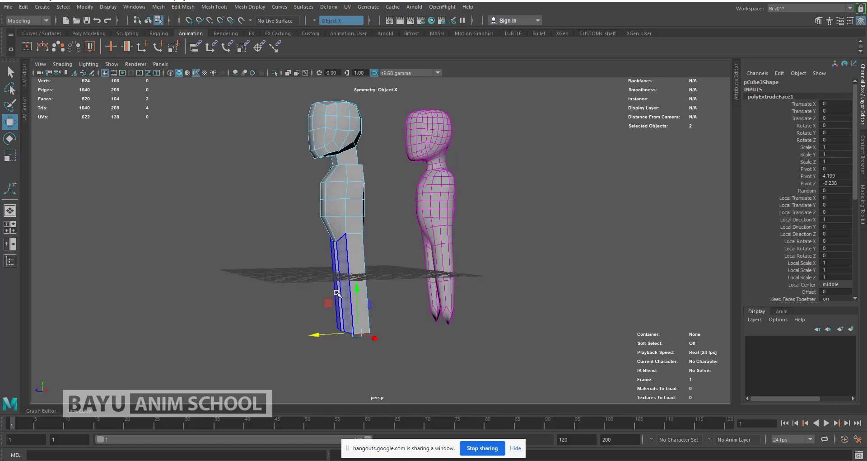
{"action": "scroll", "coordinate": [349, 307], "scroll_direction": "up", "scroll_amount": 2}
{"action": "middle_click_drag", "start_coordinate": [350, 308], "coordinate": [356, 295], "text": "alt"}
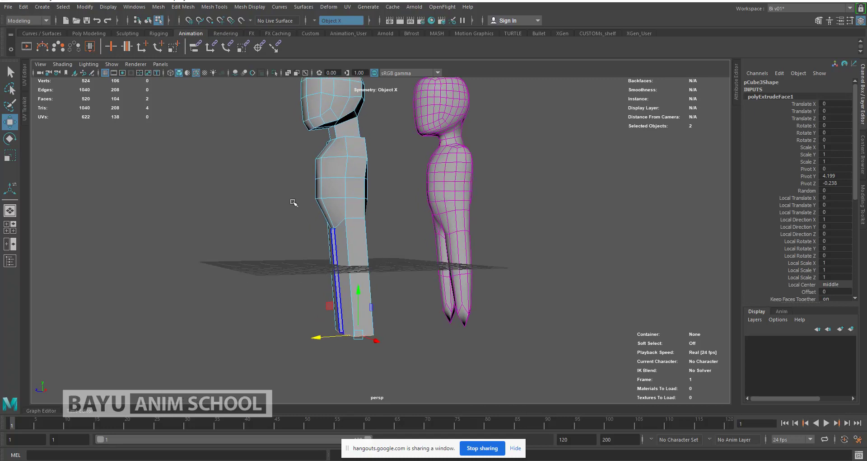
{"action": "left_click", "coordinate": [215, 7]}
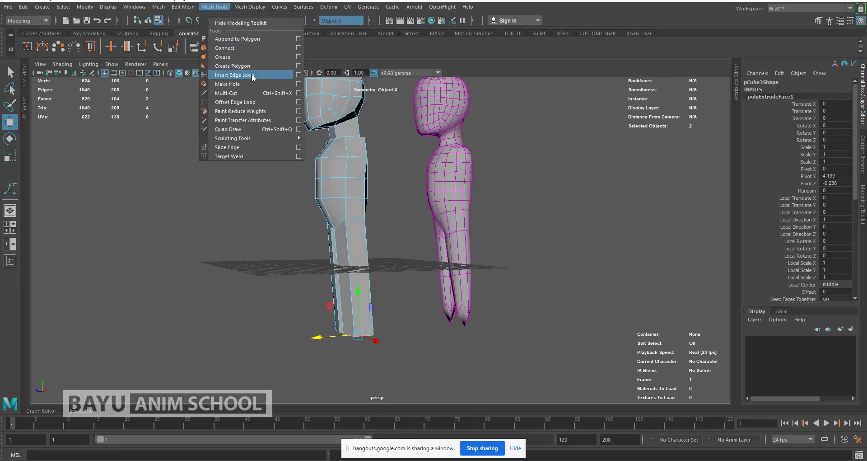
{"action": "left_click", "coordinate": [241, 66]}
{"action": "left_click_drag", "start_coordinate": [370, 277], "coordinate": [310, 273]}
{"action": "key", "text": "w"}
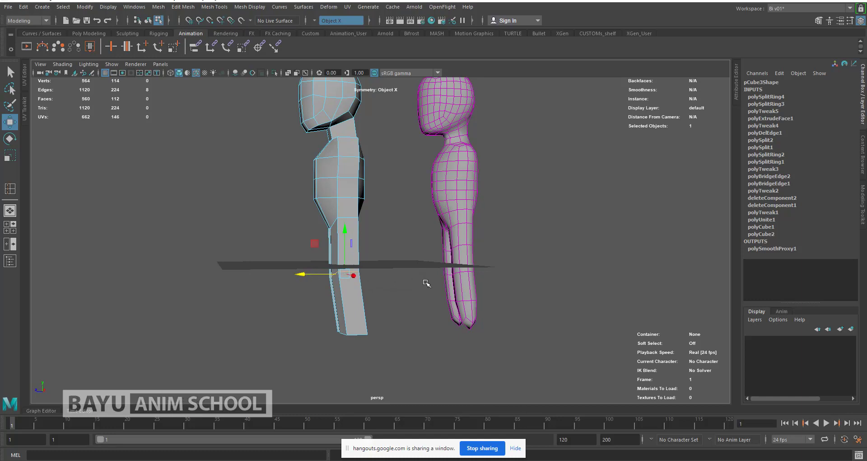
- Scale the knee edge loops flat along Y
{"action": "left_click_drag", "start_coordinate": [354, 252], "coordinate": [432, 256], "text": "alt"}
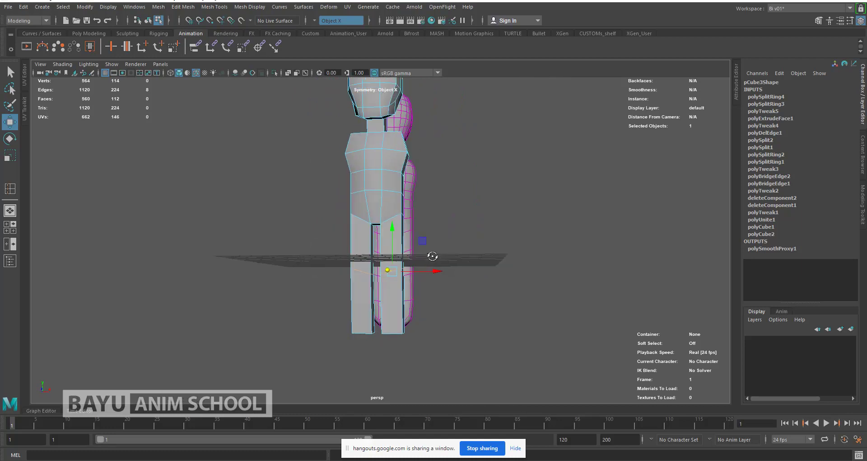
{"action": "key", "text": "r"}
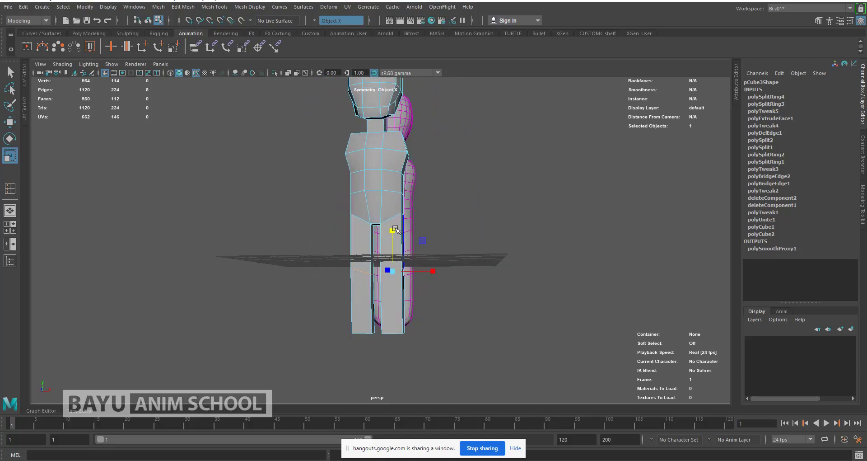
{"action": "left_click_drag", "start_coordinate": [394, 240], "coordinate": [402, 262]}
- Select the vertices at the lower ends of the legs and move them outward along X symmetrically
{"action": "left_click_drag", "start_coordinate": [332, 293], "coordinate": [363, 295], "text": "alt"}
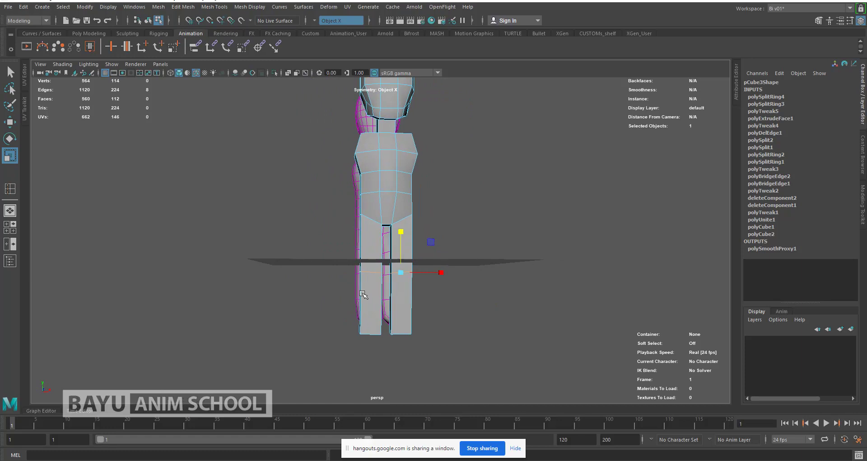
{"action": "key", "text": "w"}
{"action": "scroll", "coordinate": [390, 277], "scroll_direction": "up", "scroll_amount": 3}
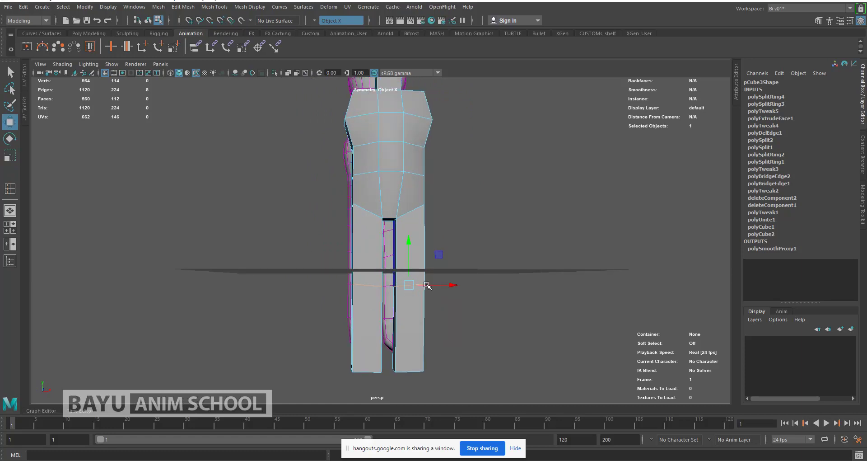
{"action": "left_click_drag", "start_coordinate": [418, 281], "coordinate": [451, 281], "text": "alt"}
{"action": "right_click_drag", "start_coordinate": [524, 239], "coordinate": [493, 199]}
{"action": "left_click_drag", "start_coordinate": [443, 338], "coordinate": [388, 384]}
{"action": "left_click_drag", "start_coordinate": [441, 369], "coordinate": [455, 369]}
{"action": "left_click_drag", "start_coordinate": [400, 300], "coordinate": [379, 294], "text": "alt"}
- Return to object mode, select the low-poly character mesh and move its pivot down along Y to the grid
{"action": "right_click", "coordinate": [397, 192]}
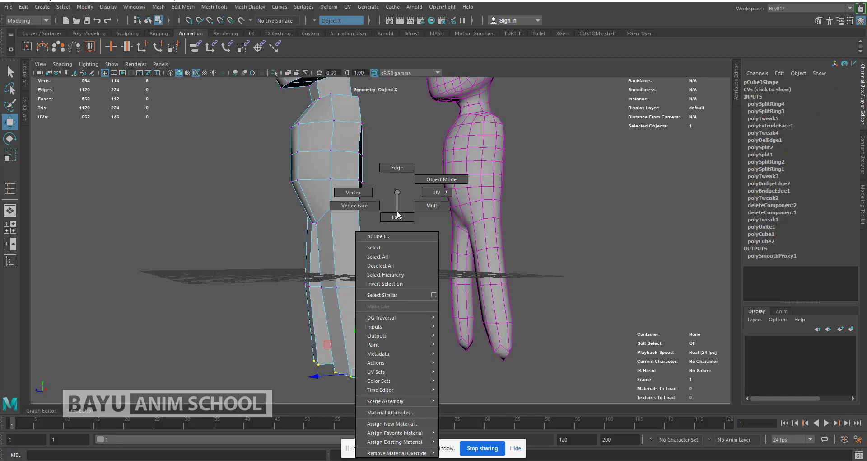
{"action": "left_click", "coordinate": [425, 181]}
{"action": "left_click", "coordinate": [393, 221]}
{"action": "left_click_drag", "start_coordinate": [257, 192], "coordinate": [561, 216]}
{"action": "key", "text": "f"}
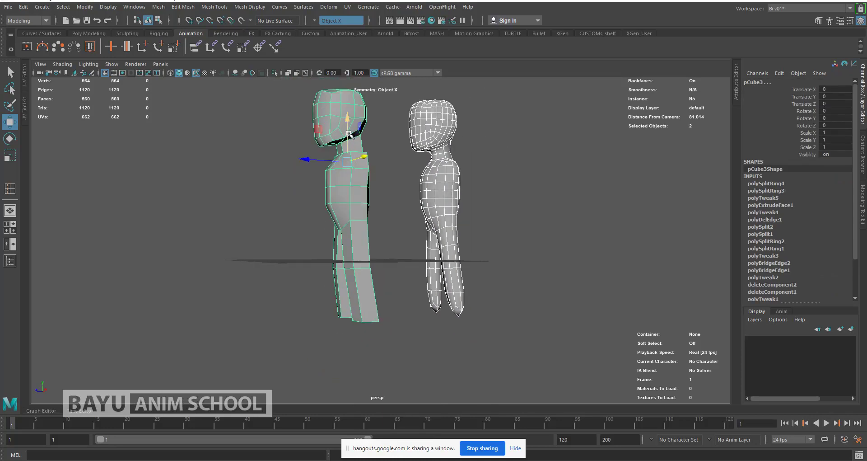
{"action": "left_click", "coordinate": [467, 178]}
{"action": "left_click", "coordinate": [360, 184]}
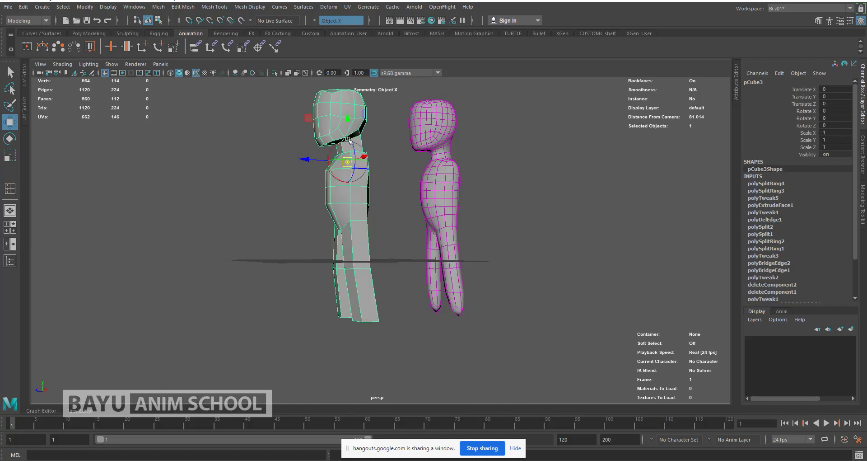
{"action": "left_click_drag", "start_coordinate": [349, 135], "coordinate": [358, 207]}
{"action": "key", "text": "ctrl+z"}
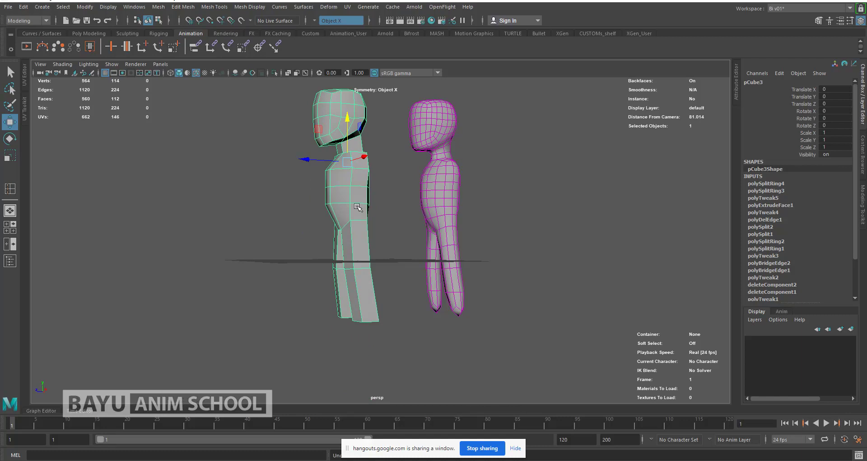
{"action": "key", "text": "d"}
{"action": "left_click_drag", "start_coordinate": [348, 120], "coordinate": [370, 219]}
{"action": "key", "text": "d"}
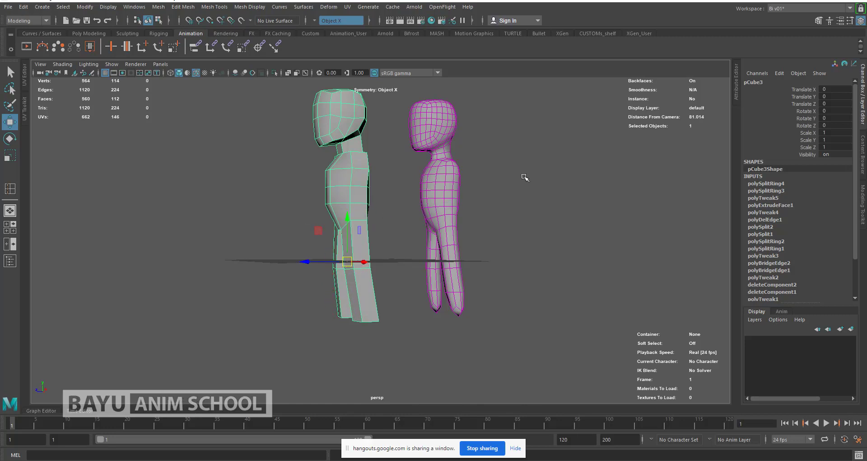
- Select all vertices of the low-poly character and move them up along Y until the feet rest on the grid
{"action": "right_click_drag", "start_coordinate": [524, 176], "coordinate": [488, 179]}
{"action": "scroll", "coordinate": [444, 241], "scroll_direction": "down", "scroll_amount": 1}
{"action": "middle_click_drag", "start_coordinate": [408, 240], "coordinate": [411, 259], "text": "alt"}
{"action": "left_click_drag", "start_coordinate": [295, 110], "coordinate": [399, 351]}
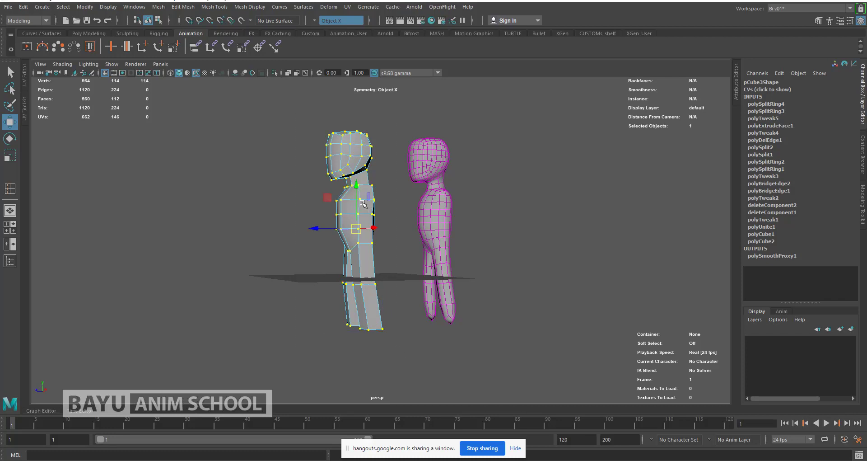
{"action": "left_click_drag", "start_coordinate": [357, 196], "coordinate": [366, 141]}
- Select the knee edge loops on both legs and bevel them with a fraction of 0.1
{"action": "scroll", "coordinate": [389, 280], "scroll_direction": "up", "scroll_amount": 5}
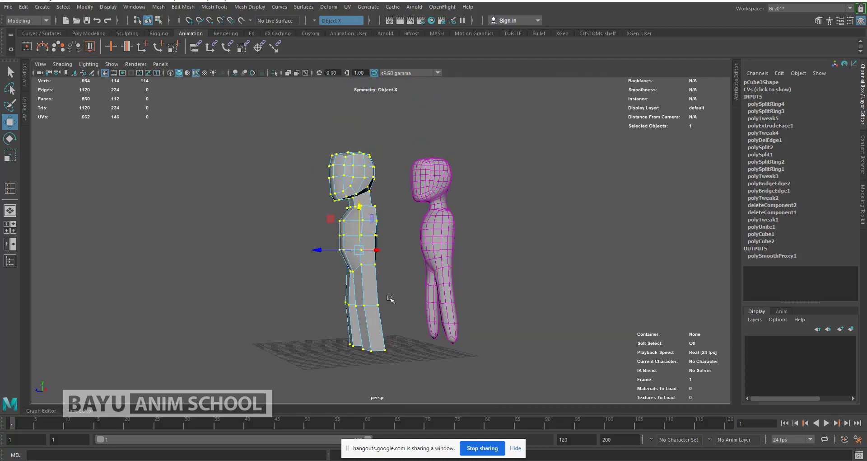
{"action": "left_click_drag", "start_coordinate": [421, 292], "coordinate": [512, 187], "text": "alt"}
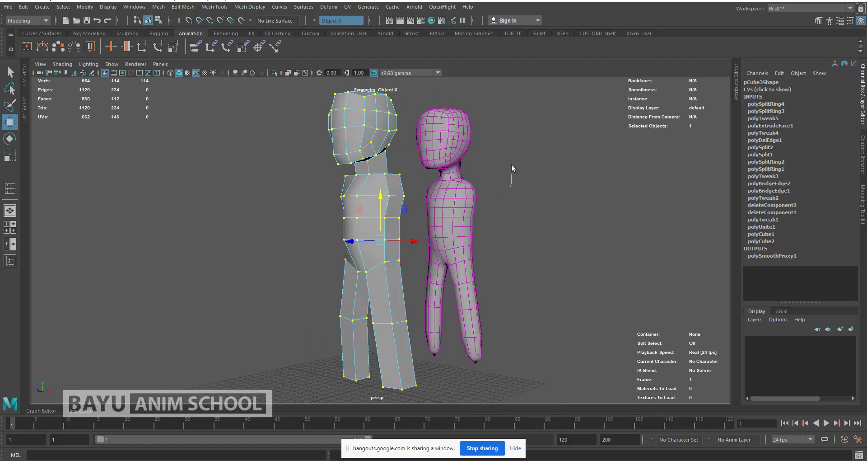
{"action": "right_click_drag", "start_coordinate": [511, 187], "coordinate": [512, 163]}
{"action": "left_click", "coordinate": [486, 235]}
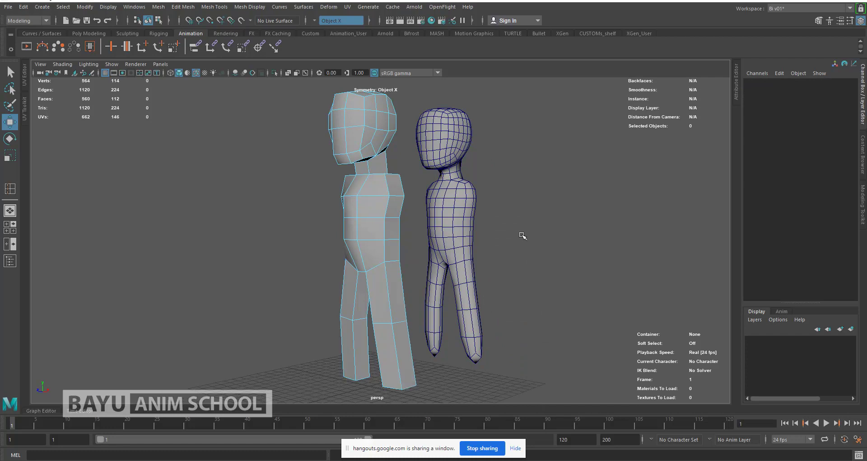
{"action": "right_click_drag", "start_coordinate": [520, 191], "coordinate": [520, 169]}
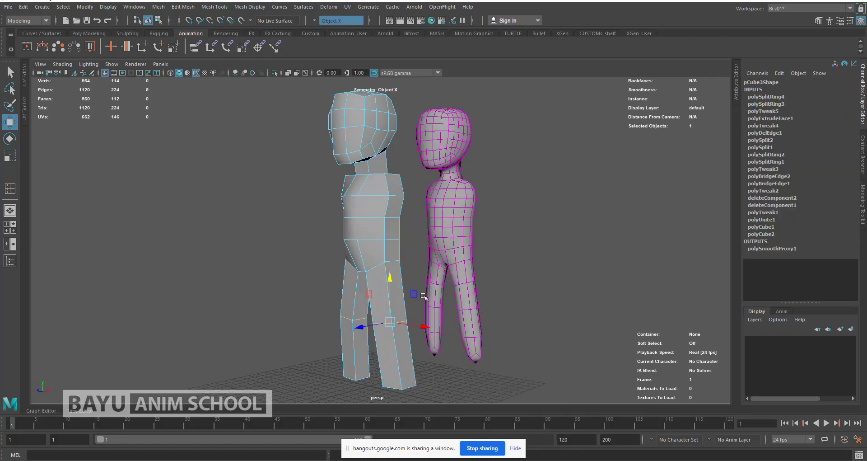
{"action": "left_click", "coordinate": [189, 8]}
{"action": "left_click", "coordinate": [207, 38]}
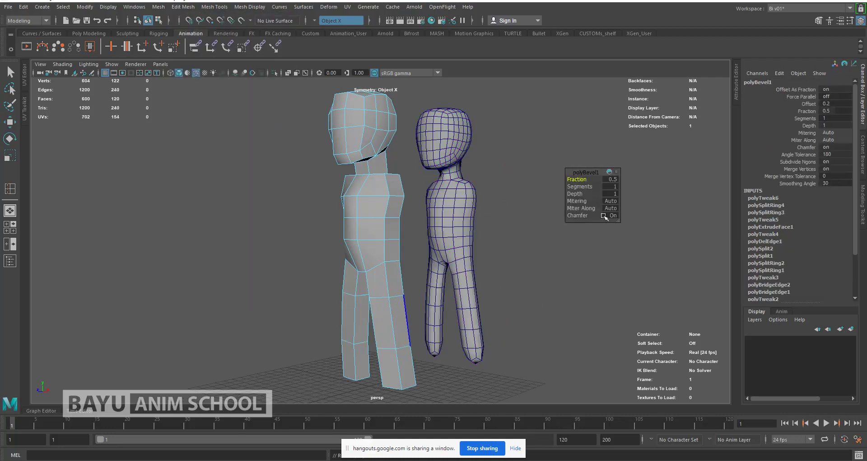
{"action": "left_click", "coordinate": [609, 179]}
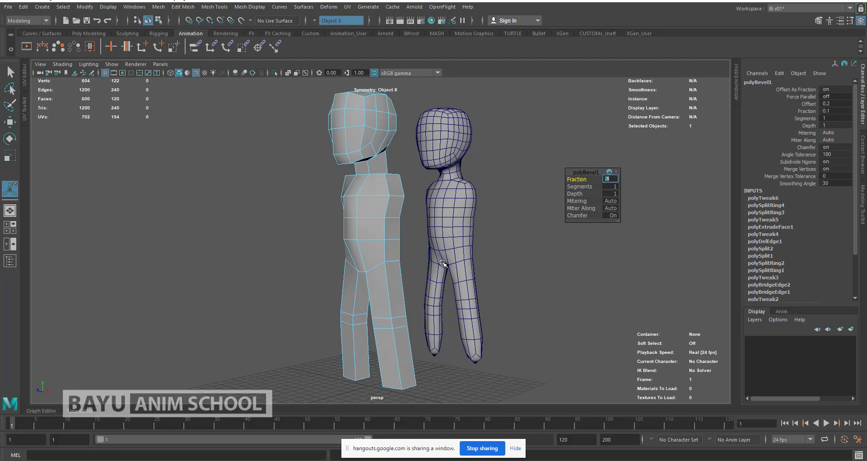
{"action": "key", "text": "Return"}
- Select the complete hip edge loops where the legs join the torso and bevel them with a fraction of 1
{"action": "double_click", "coordinate": [378, 267]}
{"action": "scroll", "coordinate": [426, 283], "scroll_direction": "up", "scroll_amount": 5}
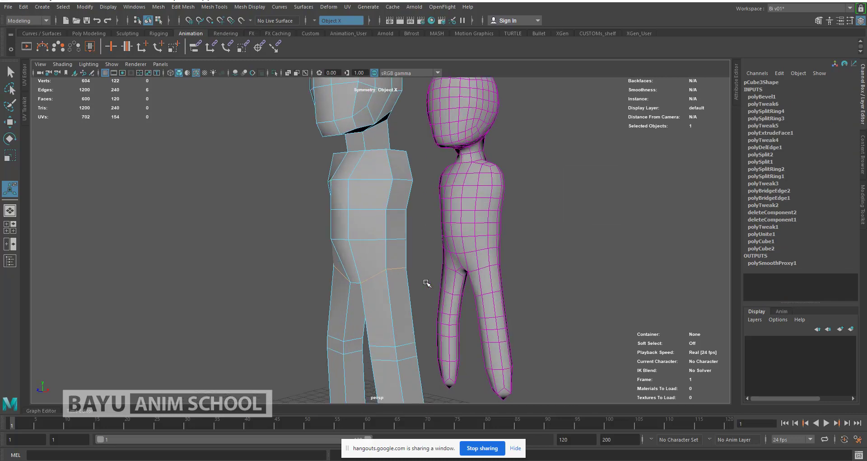
{"action": "left_click_drag", "start_coordinate": [387, 284], "coordinate": [412, 252], "text": "alt"}
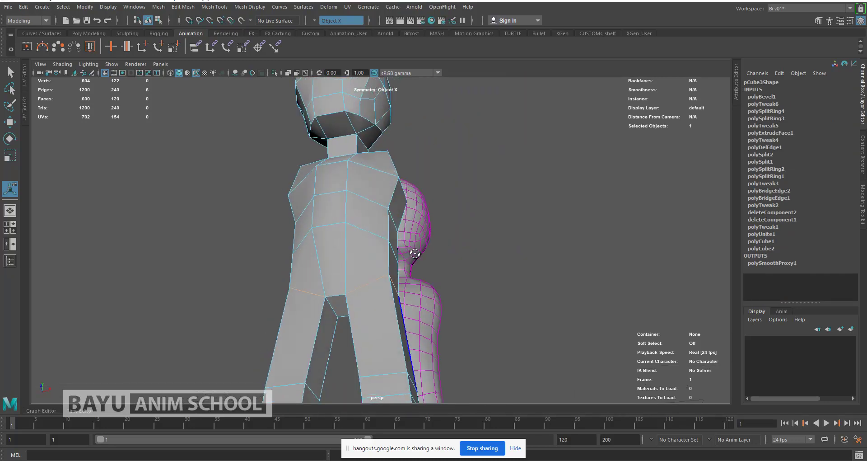
{"action": "left_click", "coordinate": [332, 307], "text": "shift"}
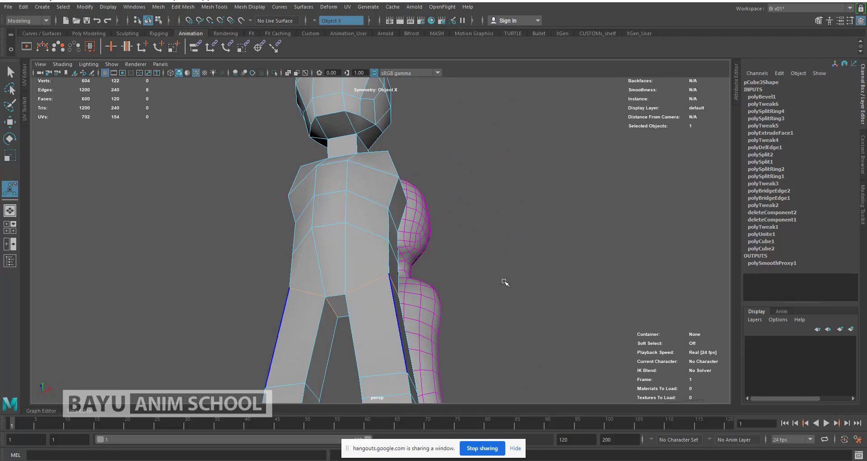
{"action": "left_click_drag", "start_coordinate": [509, 282], "coordinate": [346, 276], "text": "alt"}
{"action": "left_click", "coordinate": [187, 9]}
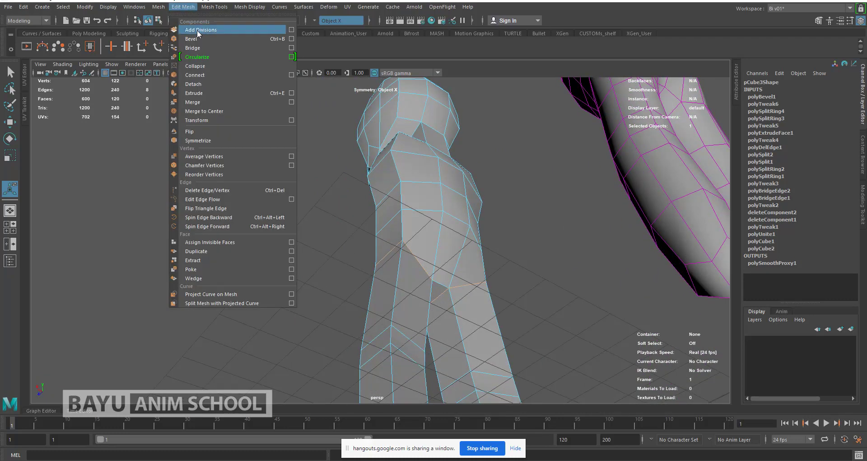
{"action": "left_click", "coordinate": [198, 43]}
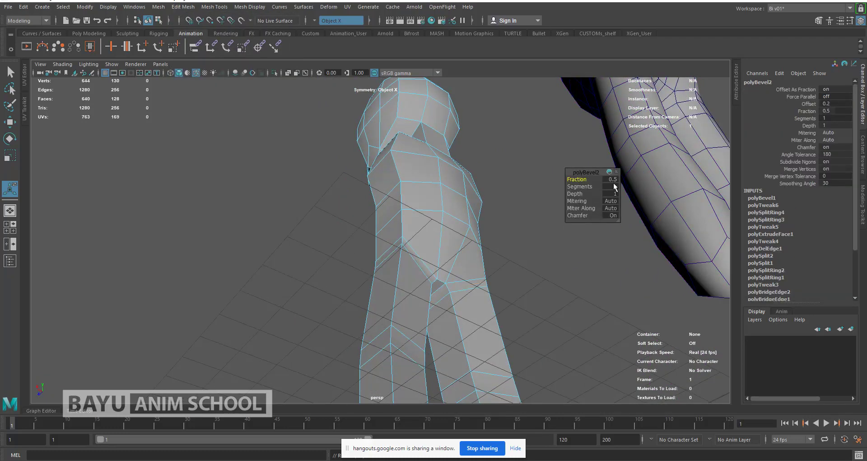
{"action": "key", "text": "Tab"}
{"action": "key", "text": "Tab"}
{"action": "left_click_drag", "start_coordinate": [351, 256], "coordinate": [454, 275], "text": "alt"}
- Select the outer hip faces on both sides, adjust them along X and scale them taller along Y
{"action": "right_click_drag", "start_coordinate": [541, 205], "coordinate": [538, 217]}
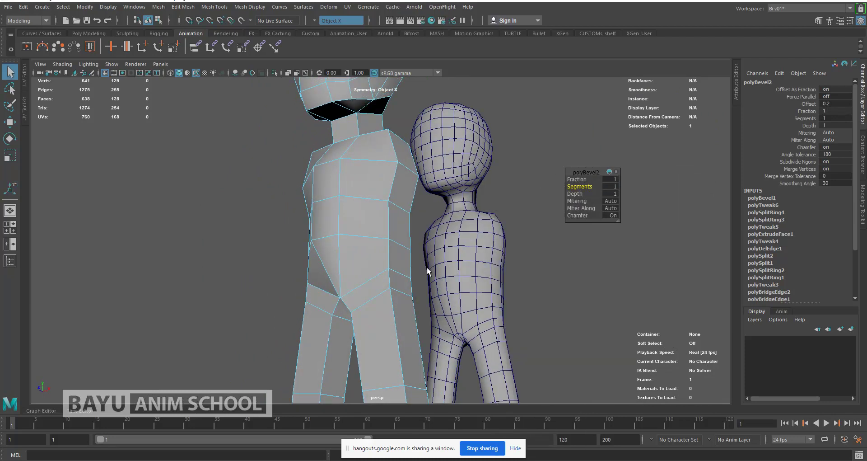
{"action": "left_click", "coordinate": [397, 279]}
{"action": "left_click_drag", "start_coordinate": [398, 280], "coordinate": [451, 313], "text": "alt"}
{"action": "key", "text": "w"}
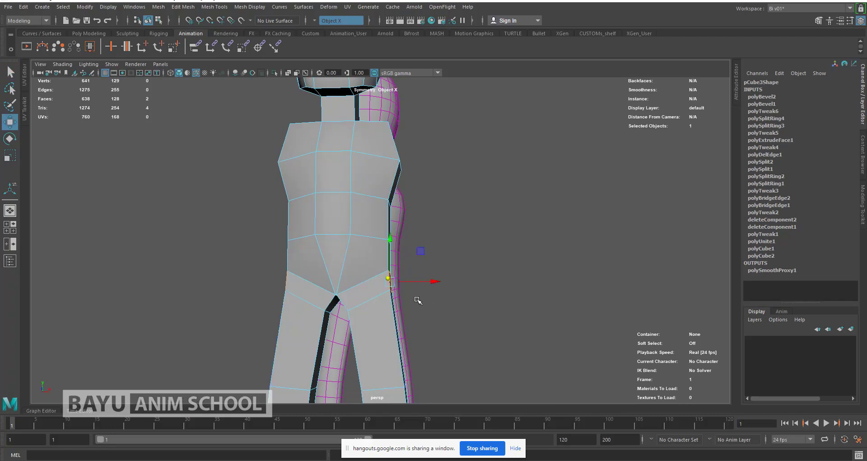
{"action": "left_click_drag", "start_coordinate": [435, 283], "coordinate": [421, 266]}
{"action": "scroll", "coordinate": [451, 289], "scroll_direction": "down", "scroll_amount": 4}
{"action": "middle_click_drag", "start_coordinate": [434, 307], "coordinate": [441, 329], "text": "alt"}
{"action": "left_click_drag", "start_coordinate": [441, 329], "coordinate": [454, 337], "text": "alt"}
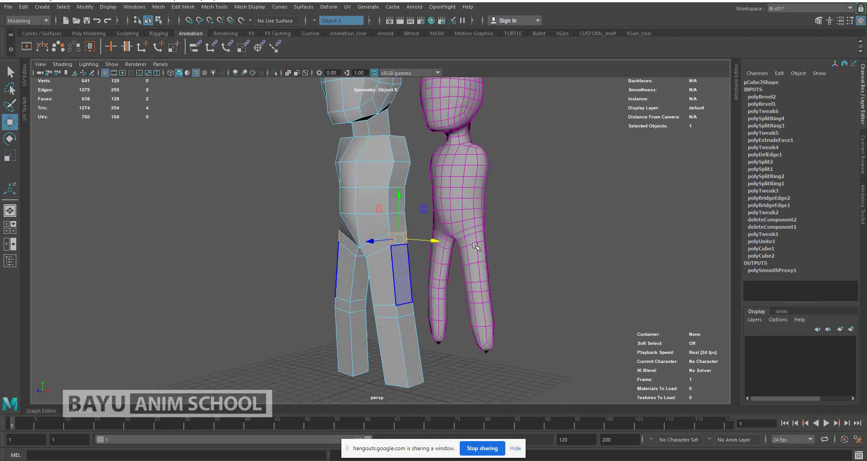
{"action": "key", "text": "r"}
{"action": "mouse_move", "coordinate": [398, 198]}
{"action": "left_mouse_down"}
{"action": "mouse_move", "coordinate": [397, 150]}
{"action": "mouse_move", "coordinate": [400, 183]}
{"action": "left_mouse_up"}
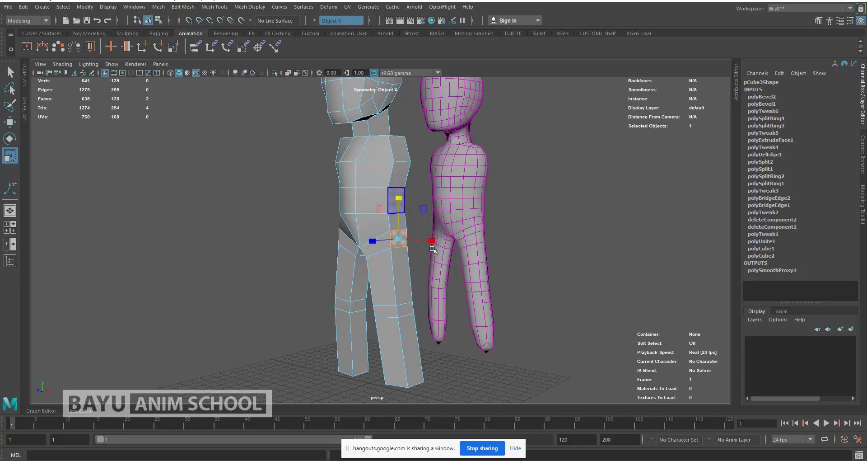
- Extrude the uppermost side faces of the torso outward as shoulders with a Local Translate Z of 1.104
{"action": "left_click_drag", "start_coordinate": [446, 246], "coordinate": [385, 249], "text": "alt"}
{"action": "left_click_drag", "start_coordinate": [429, 190], "coordinate": [437, 197], "text": "alt"}
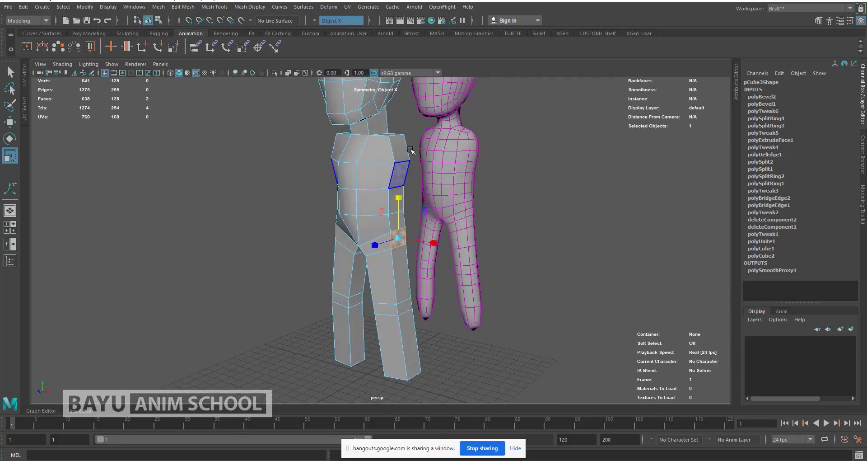
{"action": "left_click", "coordinate": [402, 149]}
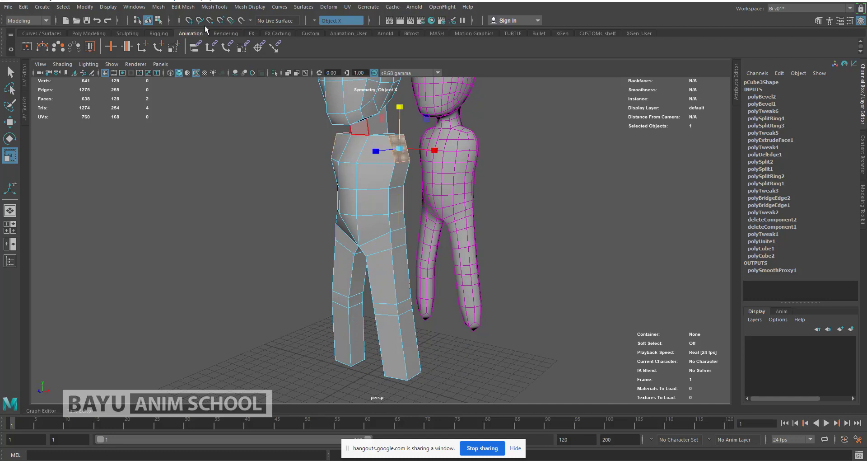
{"action": "left_click", "coordinate": [183, 7]}
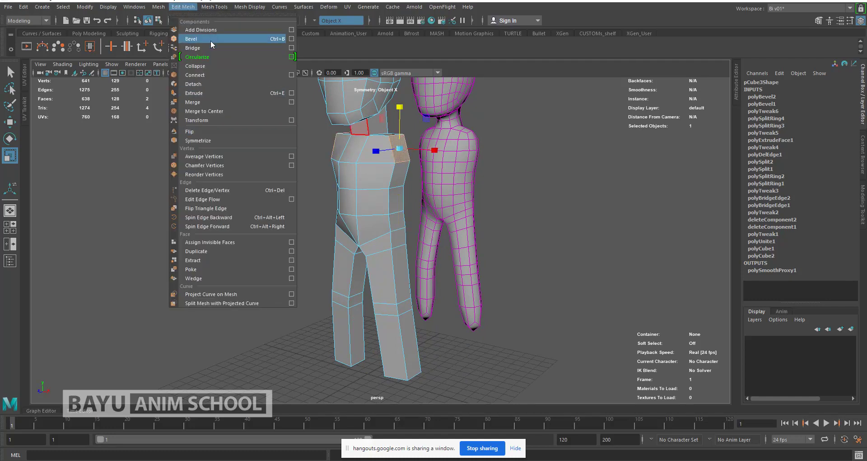
{"action": "left_click", "coordinate": [205, 92]}
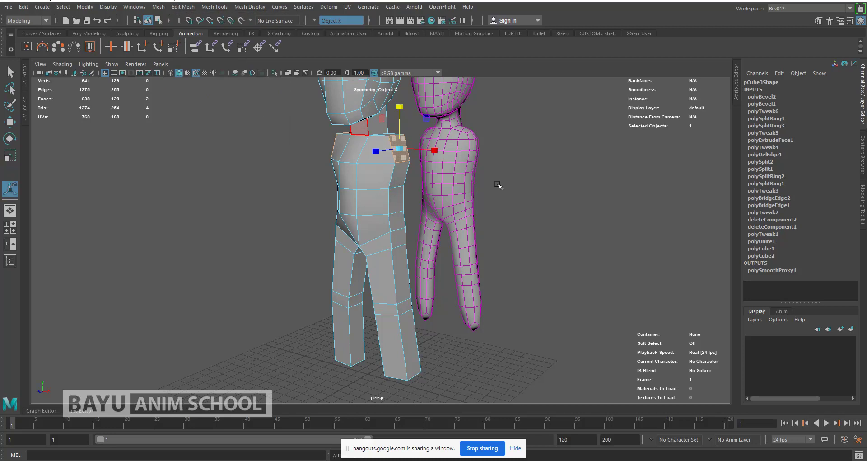
{"action": "left_click_drag", "start_coordinate": [432, 143], "coordinate": [441, 140]}
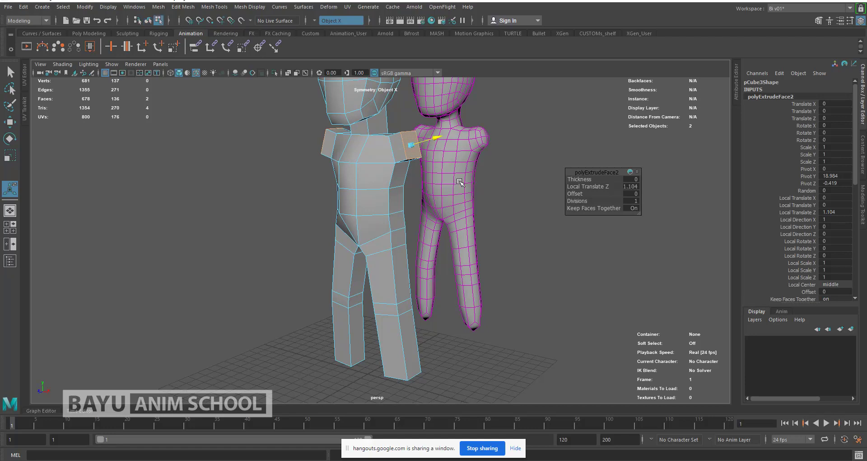
- Move the extruded shoulder end faces slightly outward along X and down along Y to level the shoulder tops
{"action": "left_click_drag", "start_coordinate": [454, 181], "coordinate": [472, 181], "text": "alt"}
{"action": "scroll", "coordinate": [449, 176], "scroll_direction": "up", "scroll_amount": 3}
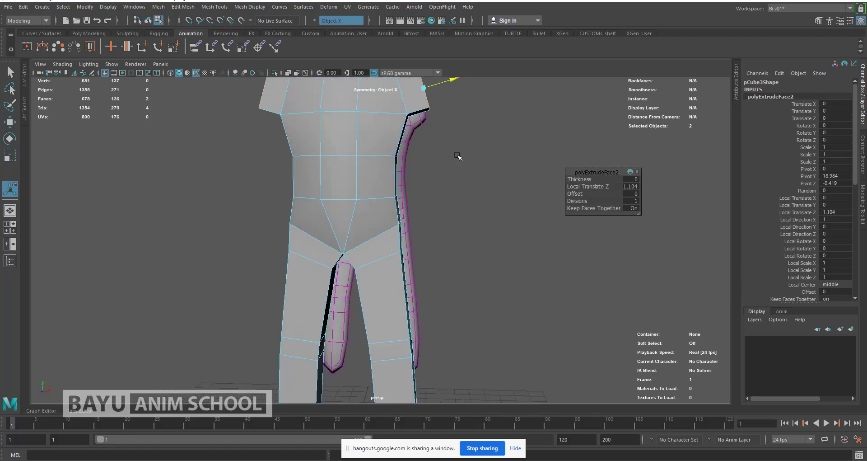
{"action": "middle_click_drag", "start_coordinate": [445, 228], "coordinate": [427, 301], "text": "alt"}
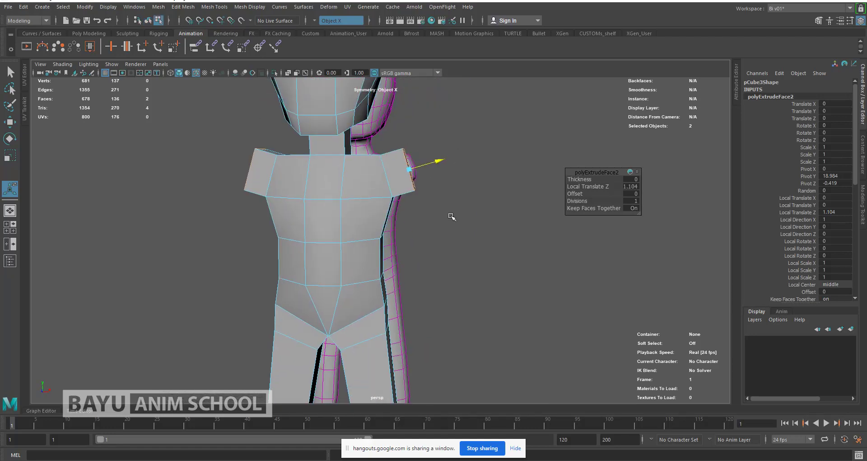
{"action": "key", "text": "w"}
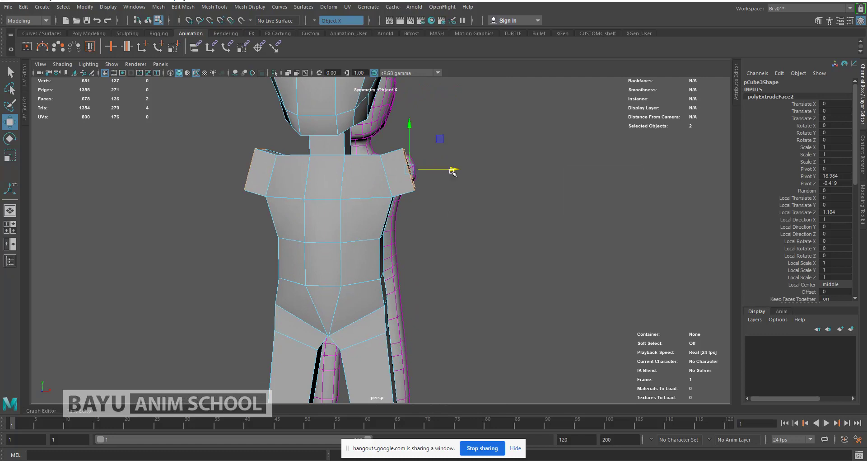
{"action": "left_click_drag", "start_coordinate": [454, 169], "coordinate": [455, 170]}
{"action": "left_click_drag", "start_coordinate": [413, 126], "coordinate": [413, 130]}
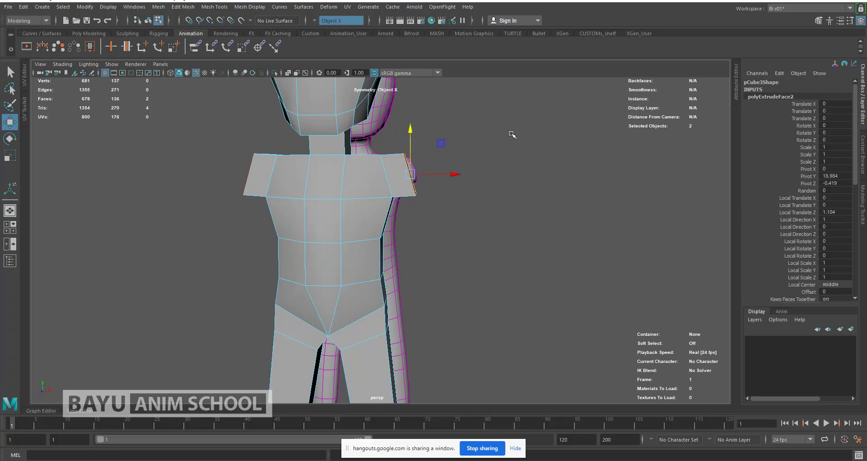
- Select the lower outer shoulder vertices and move them up and slightly outward in the XY plane
{"action": "right_click_drag", "start_coordinate": [512, 134], "coordinate": [465, 135]}
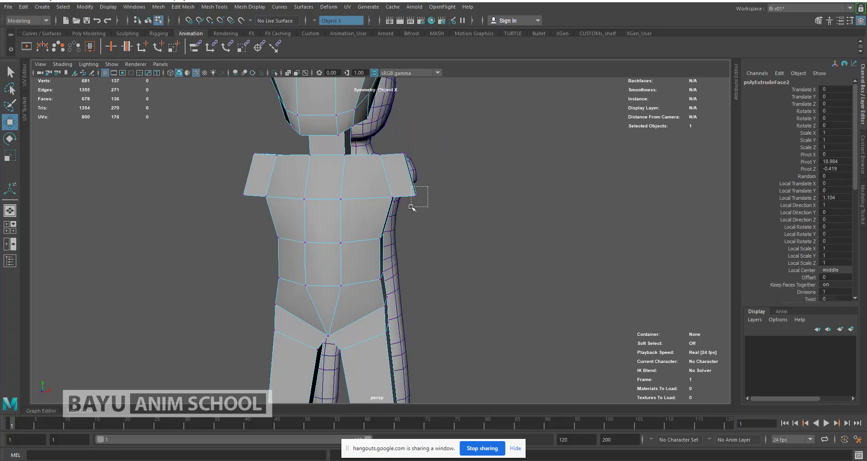
{"action": "left_click_drag", "start_coordinate": [412, 207], "coordinate": [412, 208]}
{"action": "middle_click_drag", "start_coordinate": [447, 165], "coordinate": [451, 134]}
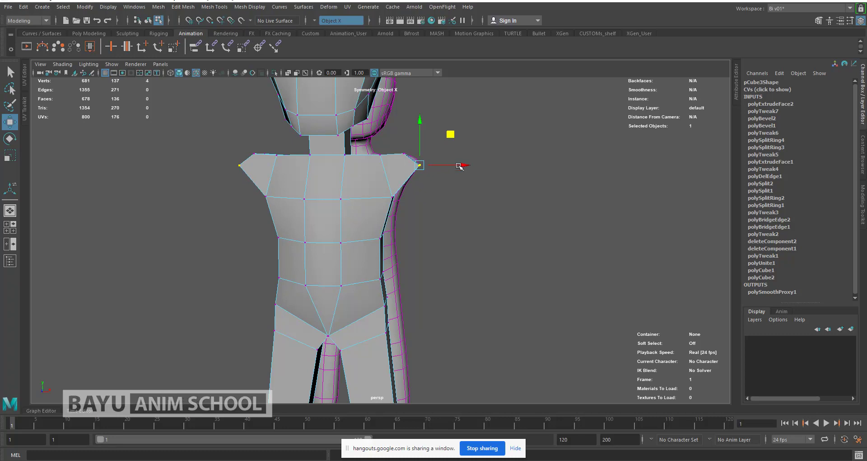
- Extrude the slanted outer shoulder faces and move them outward in the XY plane to form the arms
{"action": "mouse_move", "coordinate": [540, 166]}
{"action": "right_mouse_down"}
{"action": "mouse_move", "coordinate": [530, 164]}
{"action": "mouse_move", "coordinate": [537, 163]}
{"action": "right_mouse_up"}
{"action": "left_click_drag", "start_coordinate": [460, 180], "coordinate": [447, 174], "text": "alt"}
{"action": "left_click", "coordinate": [407, 186]}
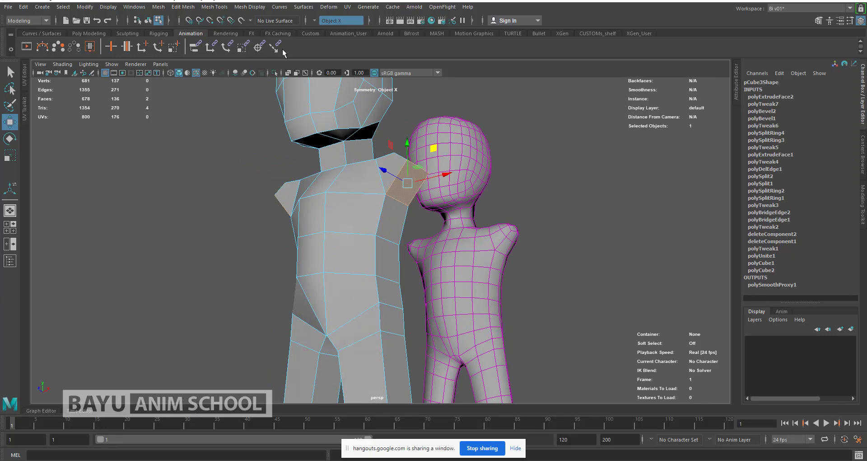
{"action": "left_click", "coordinate": [190, 7]}
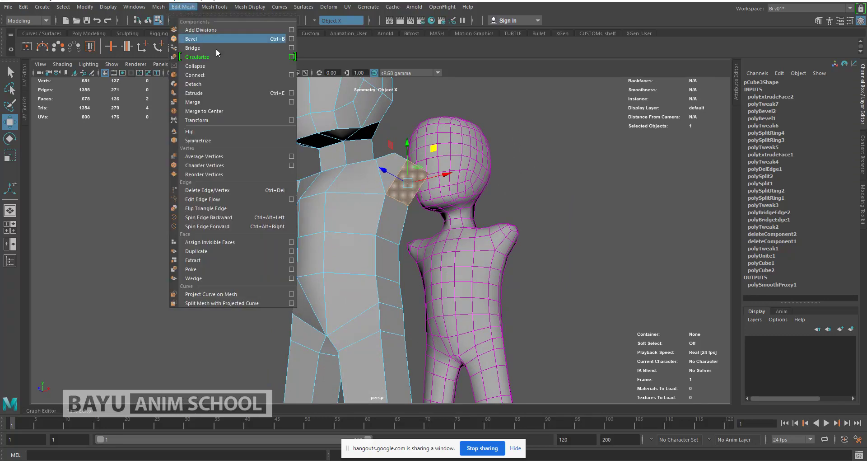
{"action": "left_click", "coordinate": [207, 93]}
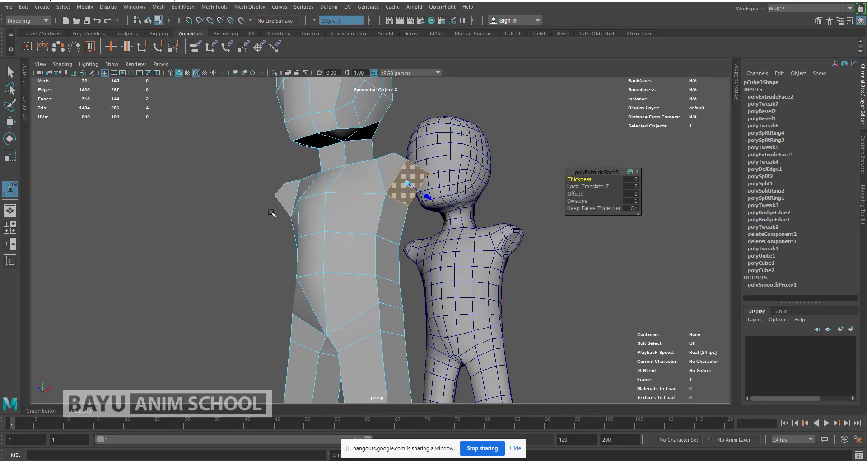
{"action": "left_click_drag", "start_coordinate": [270, 211], "coordinate": [308, 224], "text": "alt"}
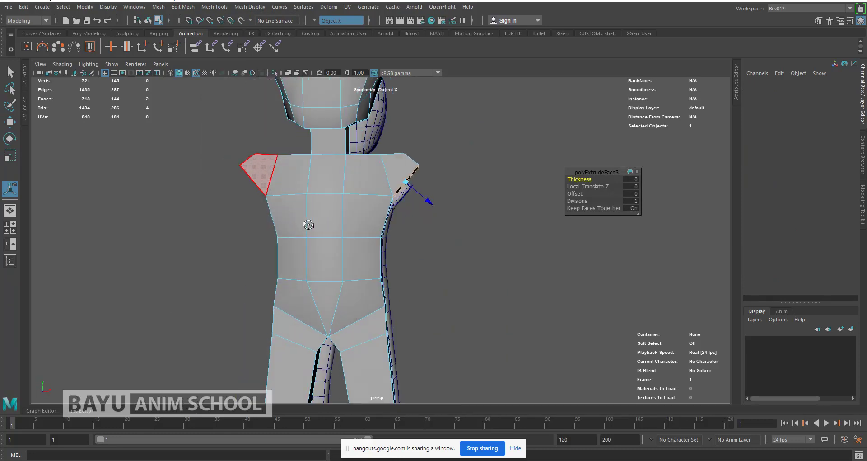
{"action": "key", "text": "w"}
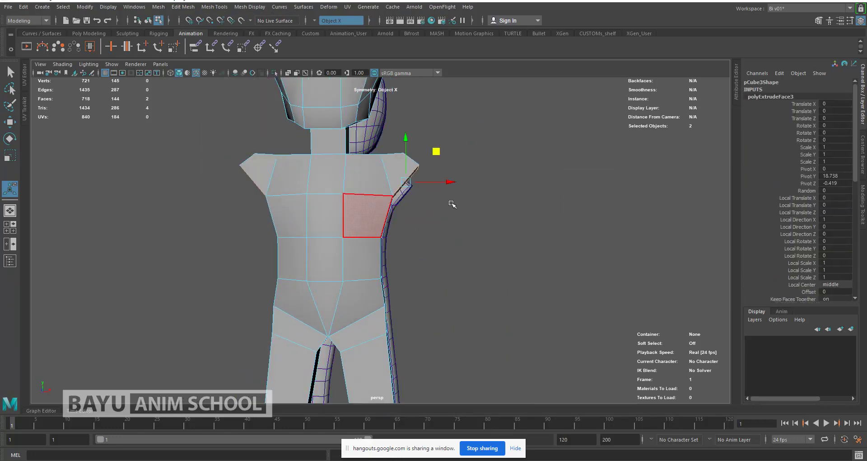
{"action": "middle_click_drag", "start_coordinate": [550, 194], "coordinate": [571, 201]}
- Scale the end faces of both arms along X until they are flat and vertical
{"action": "left_click", "coordinate": [380, 350]}
{"action": "left_click_drag", "start_coordinate": [565, 183], "coordinate": [243, 182]}
{"action": "key", "text": "r"}
- Extrude the arm end faces and move them outward along X to add a short elbow segment on both arms
{"action": "left_click_drag", "start_coordinate": [474, 248], "coordinate": [424, 251], "text": "alt"}
{"action": "left_click", "coordinate": [180, 7]}
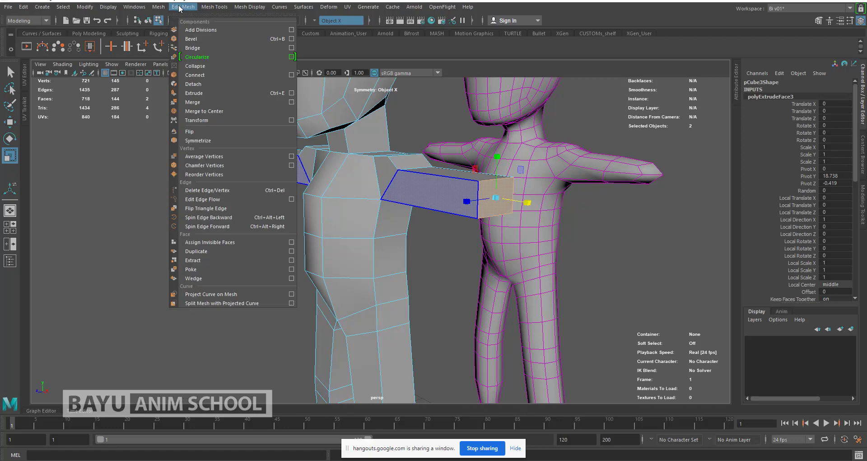
{"action": "left_click", "coordinate": [213, 94]}
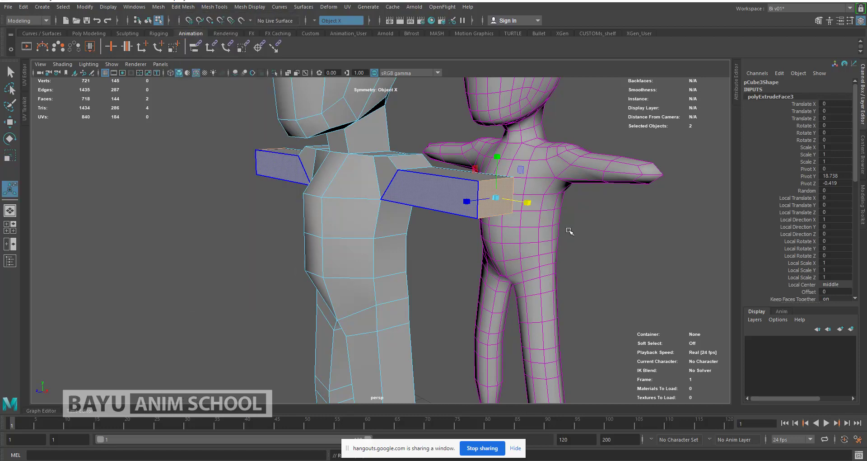
{"action": "key", "text": "w"}
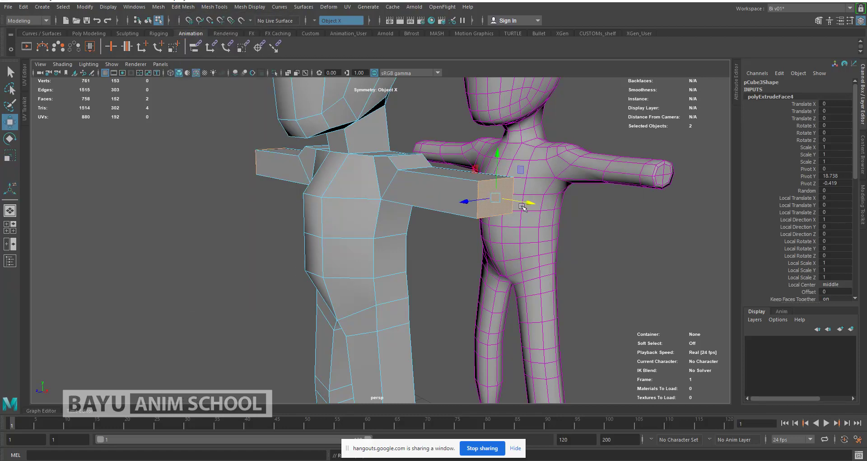
{"action": "left_click_drag", "start_coordinate": [537, 210], "coordinate": [538, 211]}
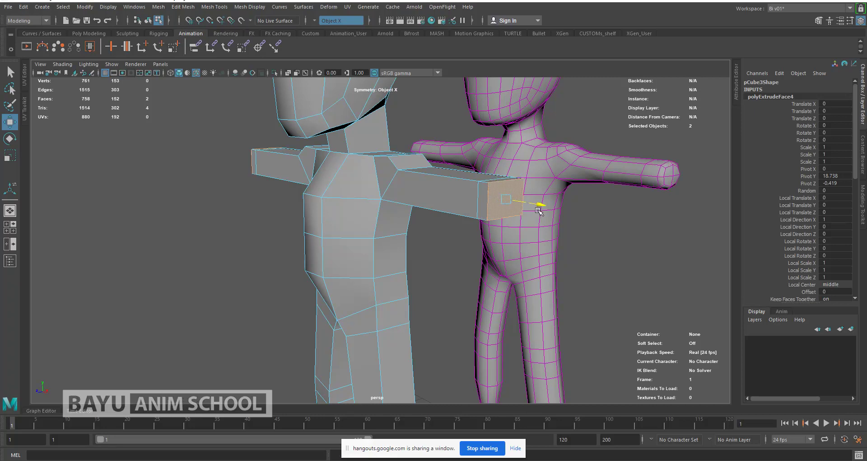
- Extrude the arm end faces again, extending both arms with a Local Translate Z of 1.447
{"action": "scroll", "coordinate": [550, 246], "scroll_direction": "down", "scroll_amount": 3}
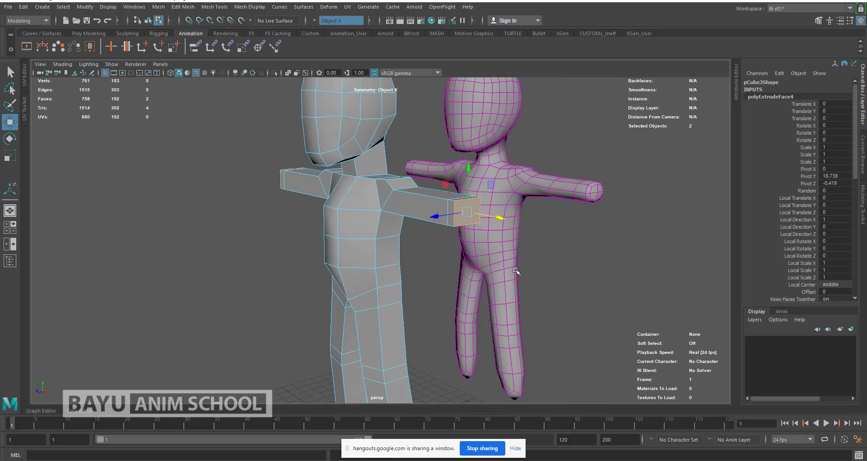
{"action": "left_click_drag", "start_coordinate": [515, 271], "coordinate": [525, 281], "text": "alt"}
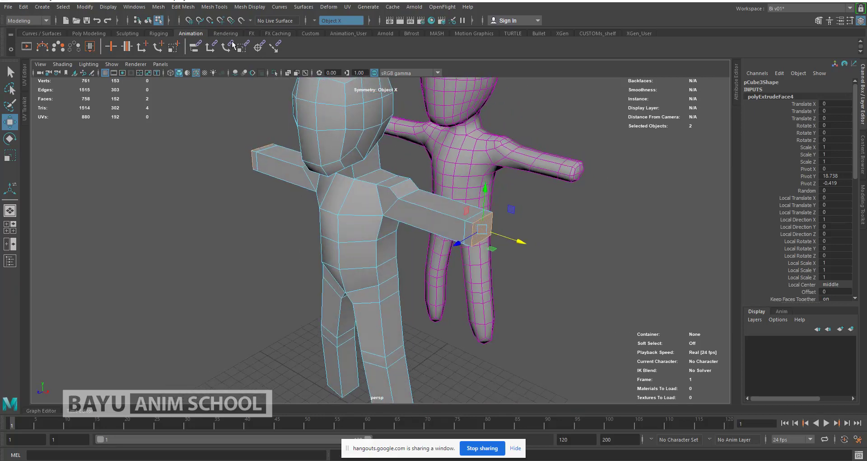
{"action": "left_click", "coordinate": [183, 7]}
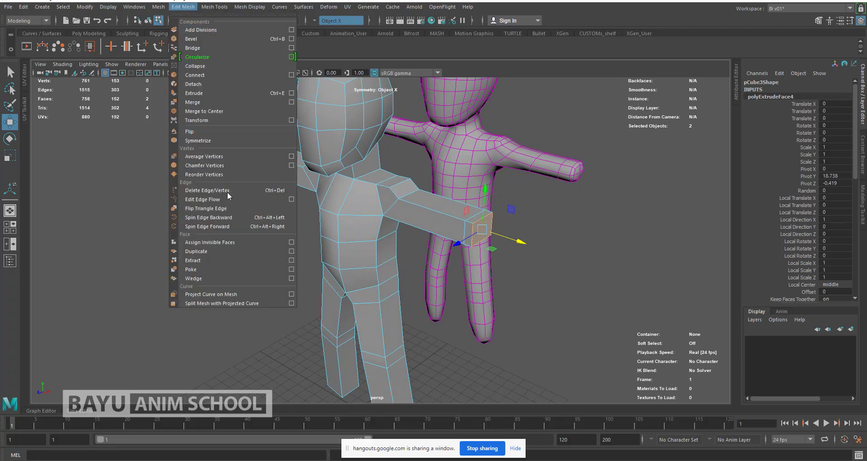
{"action": "left_click", "coordinate": [202, 93]}
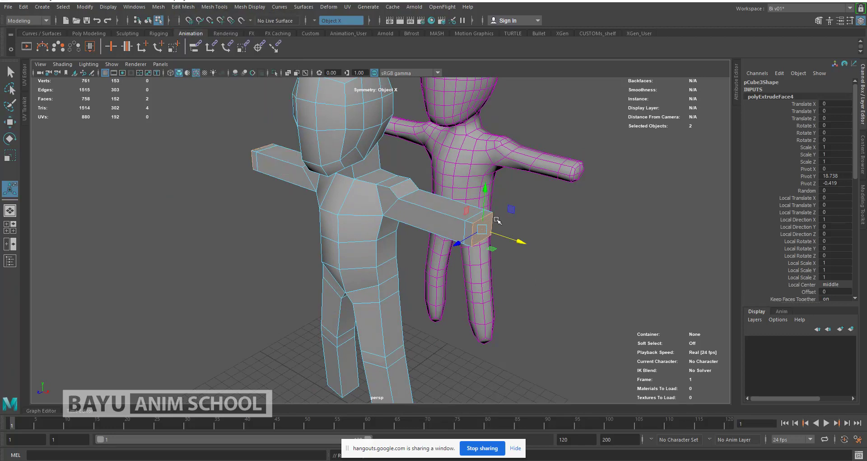
{"action": "left_click_drag", "start_coordinate": [508, 238], "coordinate": [528, 253]}
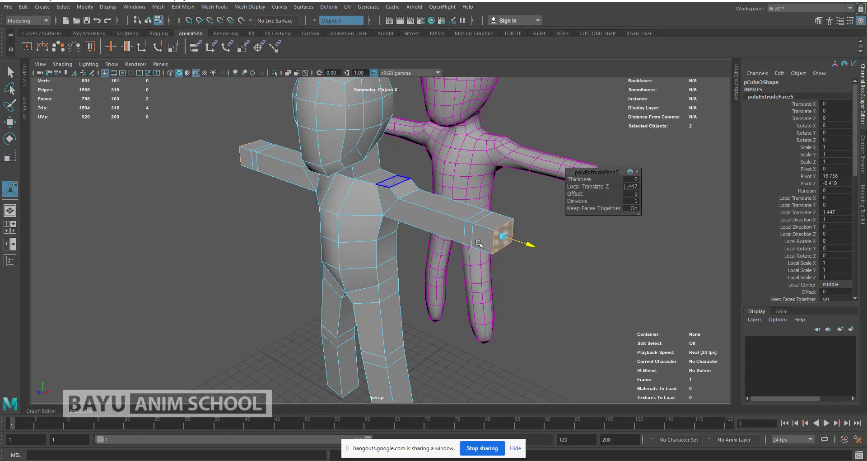
{"action": "left_click_drag", "start_coordinate": [519, 277], "coordinate": [466, 289], "text": "alt"}
{"action": "scroll", "coordinate": [468, 289], "scroll_direction": "up", "scroll_amount": 2}
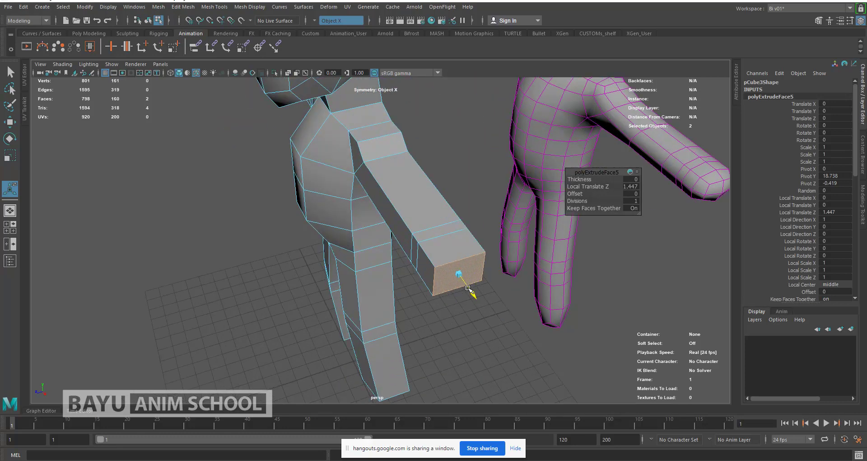
- Scale the end faces of both arms along Z until each arm tip narrows to a single vertical edge
{"action": "middle_click_drag", "start_coordinate": [468, 270], "coordinate": [458, 265], "text": "alt"}
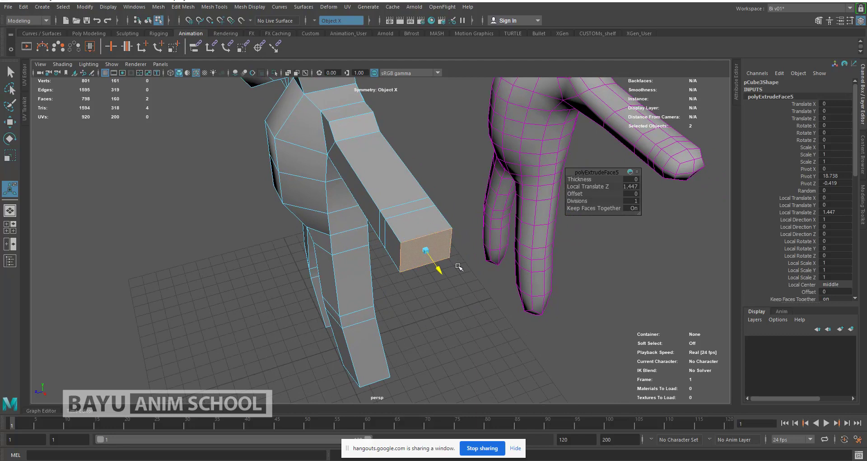
{"action": "key", "text": "r"}
{"action": "left_click_drag", "start_coordinate": [389, 261], "coordinate": [431, 300]}
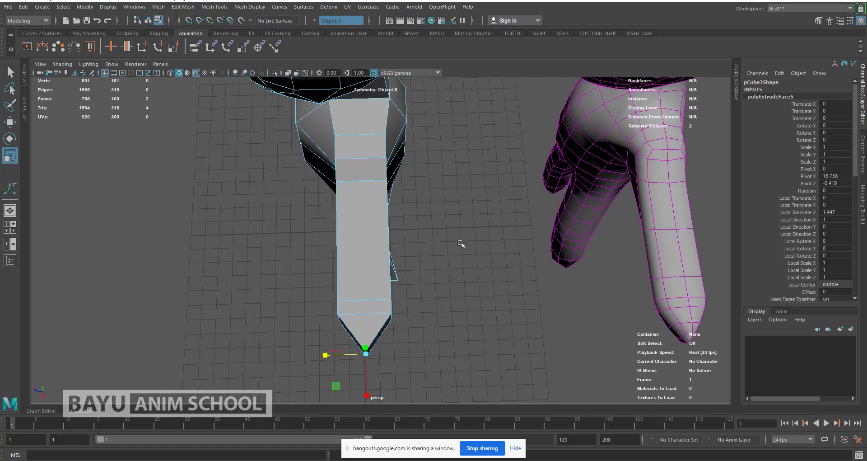
- Merge the overlapping vertices at both pinched arm tips with a distance threshold of 0.2
{"action": "right_click_drag", "start_coordinate": [464, 226], "coordinate": [430, 199]}
{"action": "left_click_drag", "start_coordinate": [391, 376], "coordinate": [355, 347]}
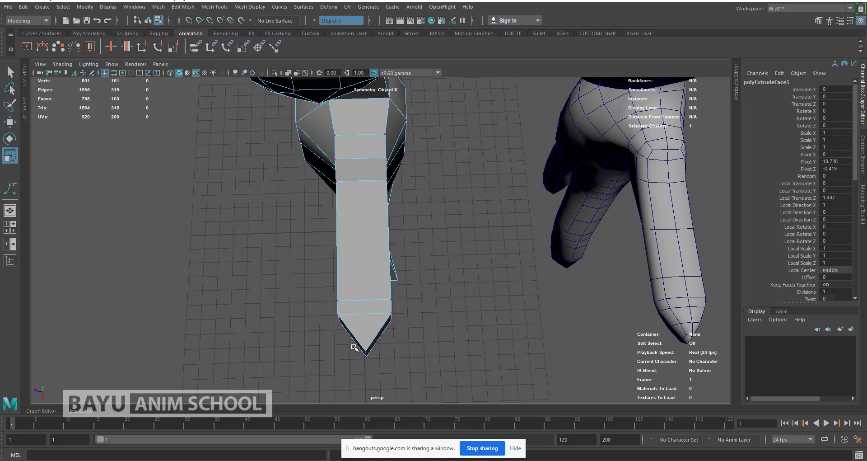
{"action": "left_click", "coordinate": [183, 7]}
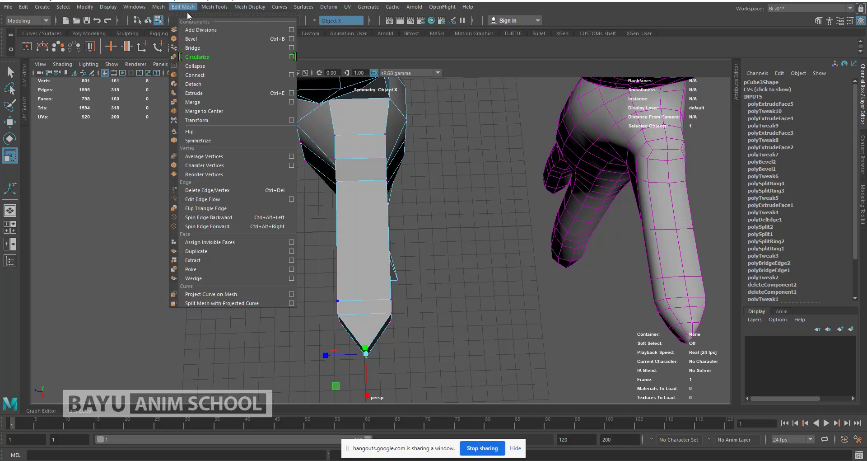
{"action": "left_click", "coordinate": [216, 101]}
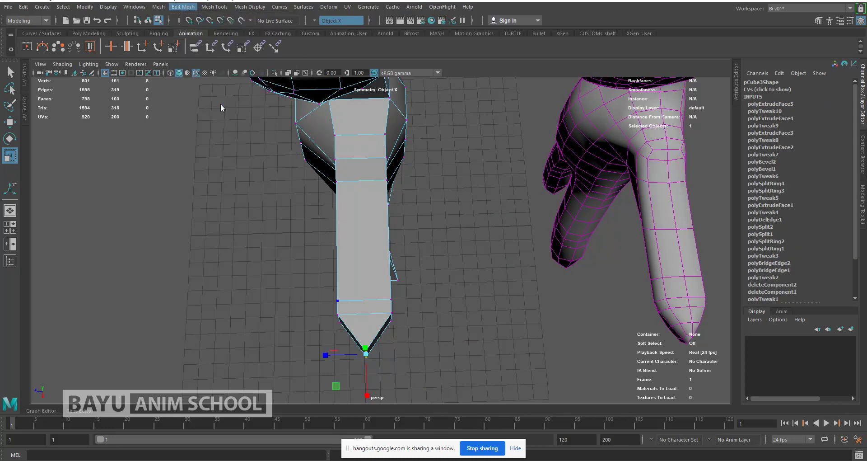
{"action": "right_click_drag", "start_coordinate": [452, 195], "coordinate": [482, 175]}
- Extrude the two slanted tip faces on each arm and move them outward along X
{"action": "left_click_drag", "start_coordinate": [461, 236], "coordinate": [447, 242], "text": "alt"}
{"action": "mouse_move", "coordinate": [459, 264]}
{"action": "right_mouse_down"}
{"action": "mouse_move", "coordinate": [453, 221]}
{"action": "mouse_move", "coordinate": [443, 270]}
{"action": "right_mouse_up"}
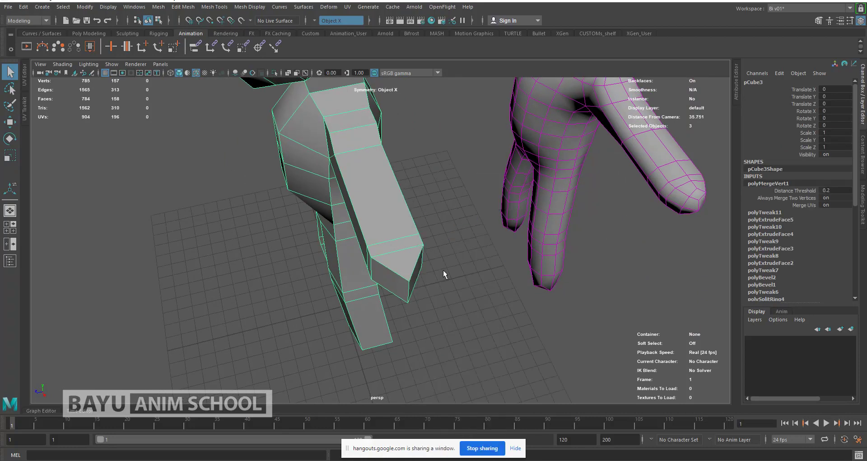
{"action": "left_click", "coordinate": [417, 272]}
{"action": "left_click", "coordinate": [386, 283], "text": "shift"}
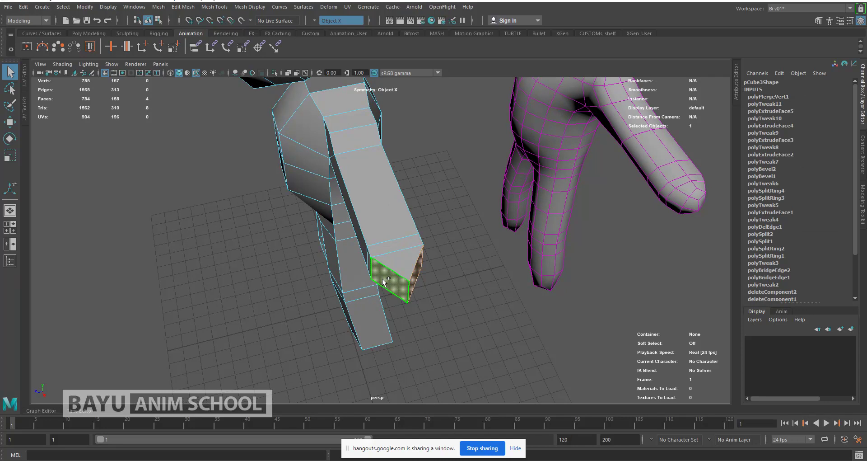
{"action": "left_click", "coordinate": [186, 7]}
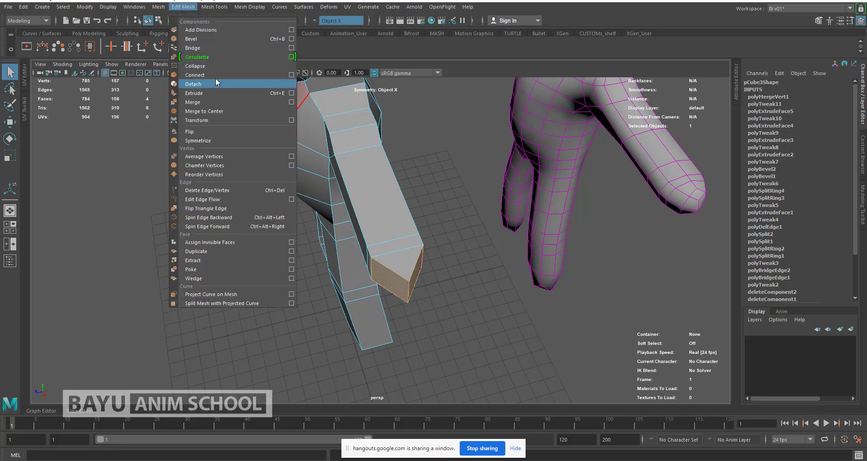
{"action": "left_click", "coordinate": [210, 93]}
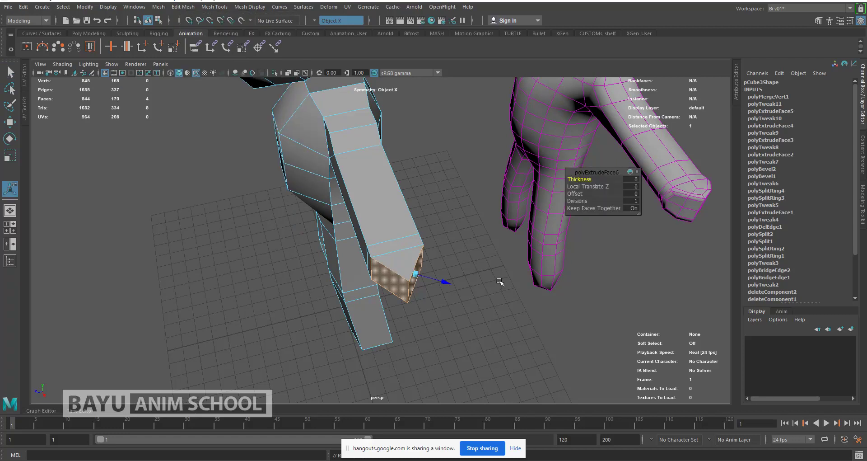
{"action": "key", "text": "w"}
{"action": "left_click_drag", "start_coordinate": [421, 318], "coordinate": [444, 384]}
- Scale the extruded tip faces flat along X and move them back inward to shorten the palm segment
{"action": "key", "text": "r"}
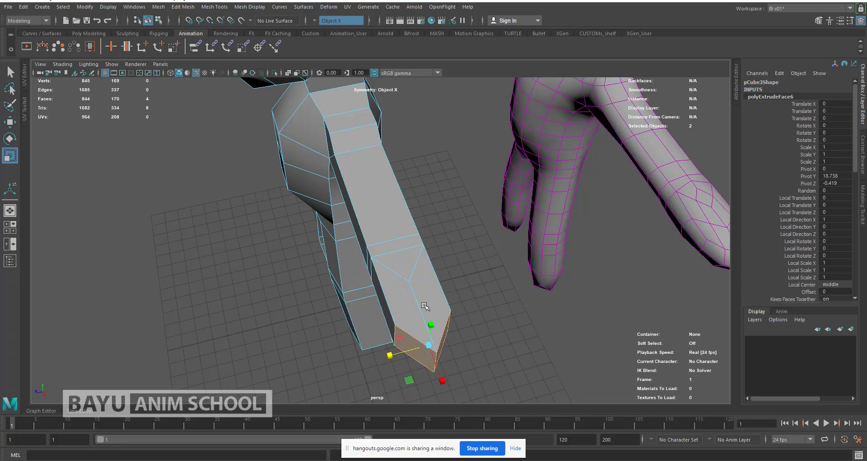
{"action": "left_click_drag", "start_coordinate": [442, 381], "coordinate": [408, 277]}
{"action": "key", "text": "w"}
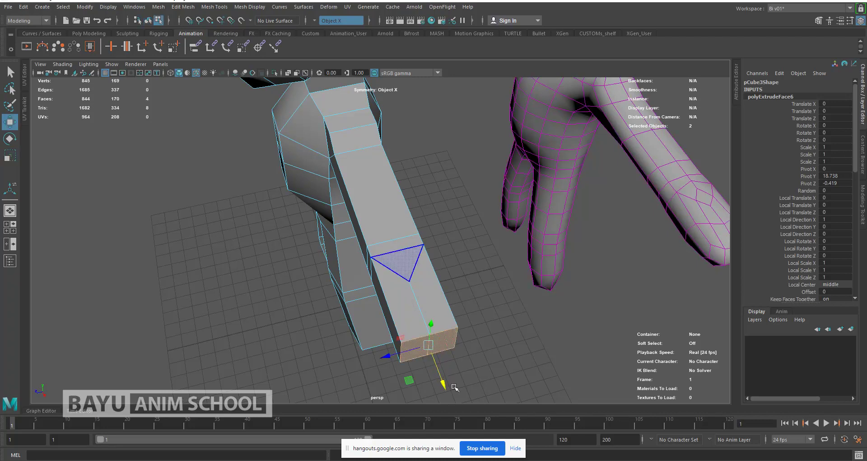
{"action": "left_click_drag", "start_coordinate": [436, 356], "coordinate": [429, 332]}
- Merge the overlapping vertices at the flat ends of both palms with a distance threshold of 0.2
{"action": "left_click_drag", "start_coordinate": [488, 343], "coordinate": [529, 352], "text": "alt"}
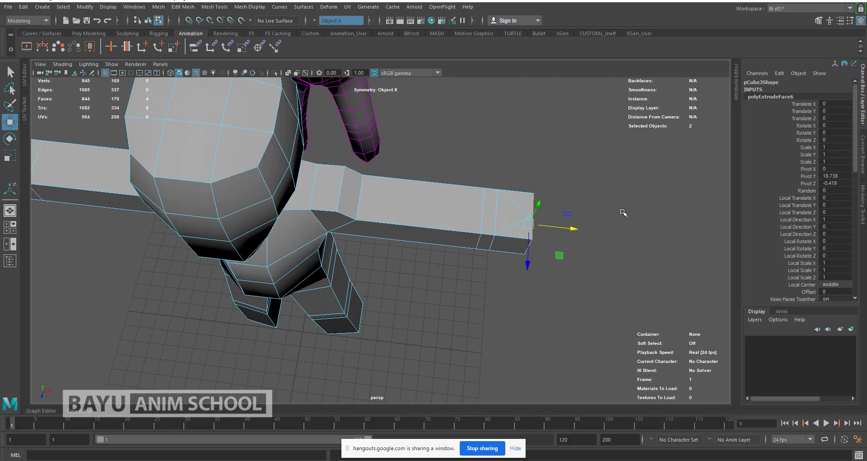
{"action": "right_click_drag", "start_coordinate": [601, 186], "coordinate": [595, 188]}
{"action": "left_click_drag", "start_coordinate": [581, 162], "coordinate": [520, 270]}
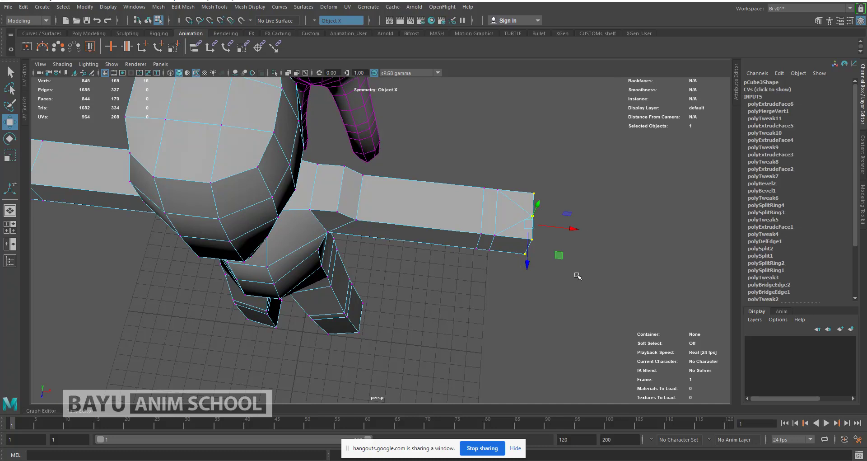
{"action": "left_click", "coordinate": [193, 8]}
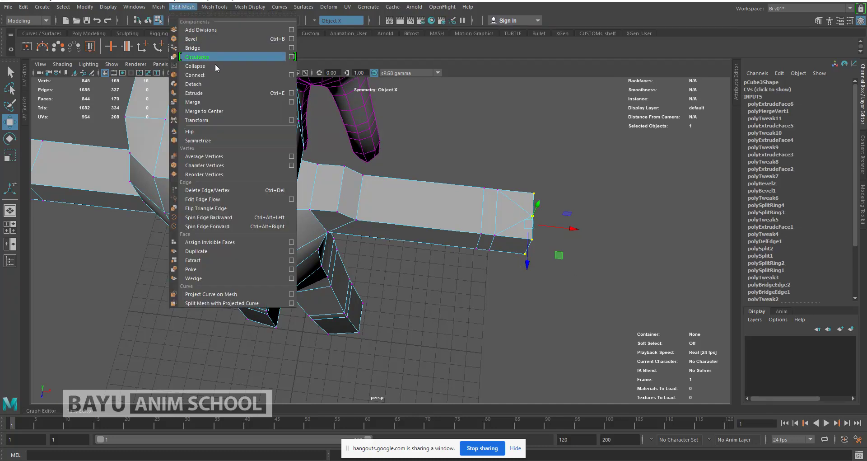
{"action": "left_click", "coordinate": [222, 102]}
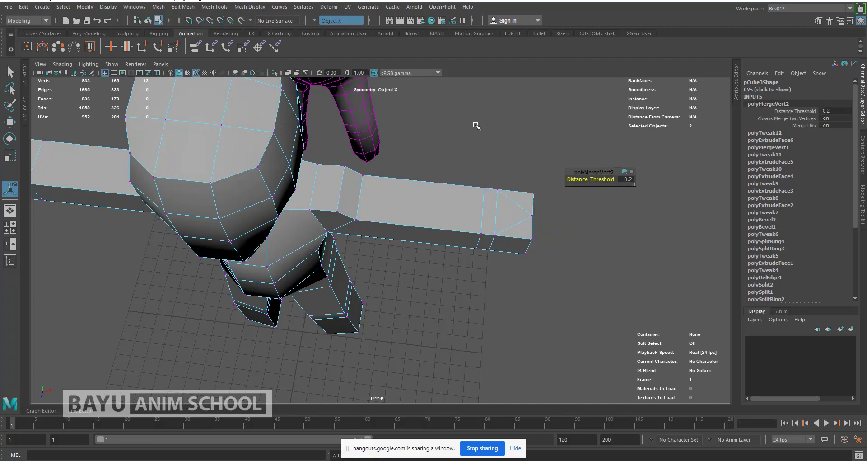
{"action": "right_click_drag", "start_coordinate": [490, 112], "coordinate": [519, 96]}
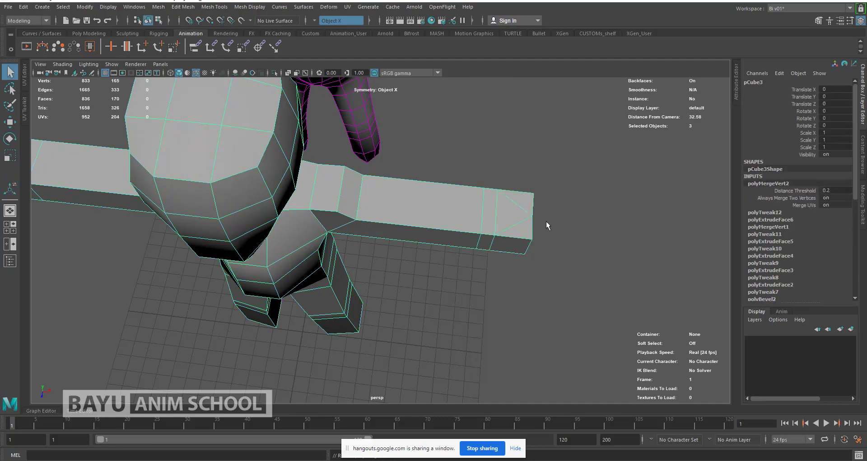
- Extrude the front and back side faces of both palms with a Local Translate Z of 0.898 to widen the hands
{"action": "middle_click_drag", "start_coordinate": [515, 224], "coordinate": [507, 223], "text": "alt"}
{"action": "scroll", "coordinate": [512, 143], "scroll_direction": "down", "scroll_amount": 3}
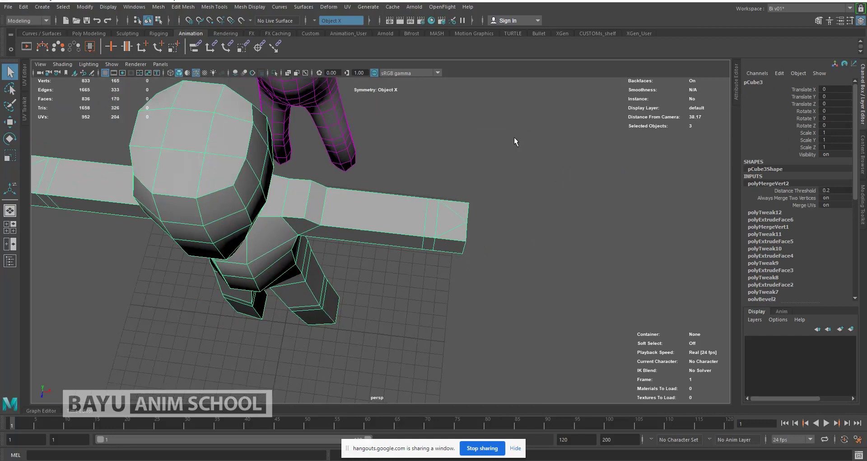
{"action": "right_click_drag", "start_coordinate": [516, 145], "coordinate": [468, 253]}
{"action": "left_click", "coordinate": [450, 247]}
{"action": "left_click_drag", "start_coordinate": [530, 269], "coordinate": [379, 248], "text": "alt"}
{"action": "left_click", "coordinate": [323, 195], "text": "shift"}
{"action": "left_click", "coordinate": [183, 7]}
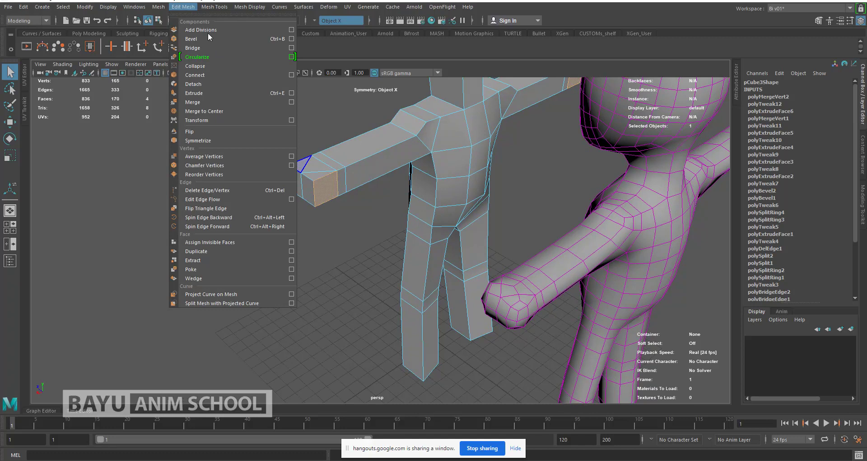
{"action": "left_click", "coordinate": [218, 92]}
{"action": "left_click_drag", "start_coordinate": [346, 202], "coordinate": [442, 219]}
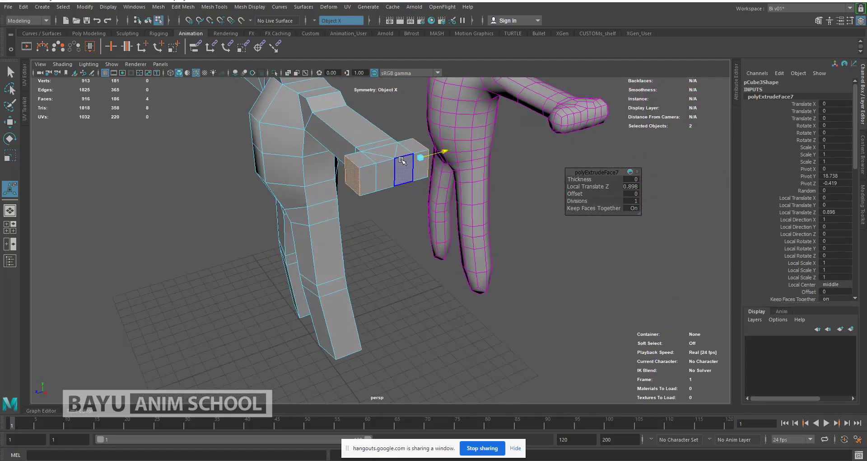
- Extrude the four outer end faces of each hand with a Local Translate Z of 1.675 to lengthen the hands
{"action": "left_click", "coordinate": [372, 185]}
{"action": "key", "text": "q"}
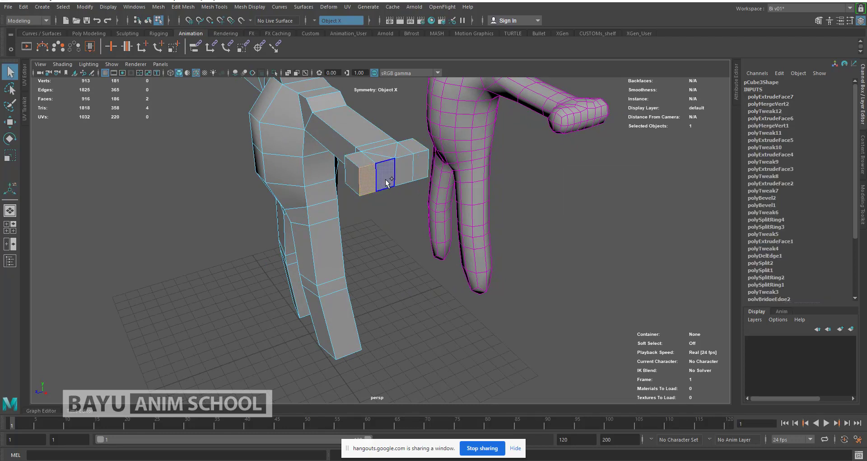
{"action": "double_click", "coordinate": [403, 169], "text": "shift"}
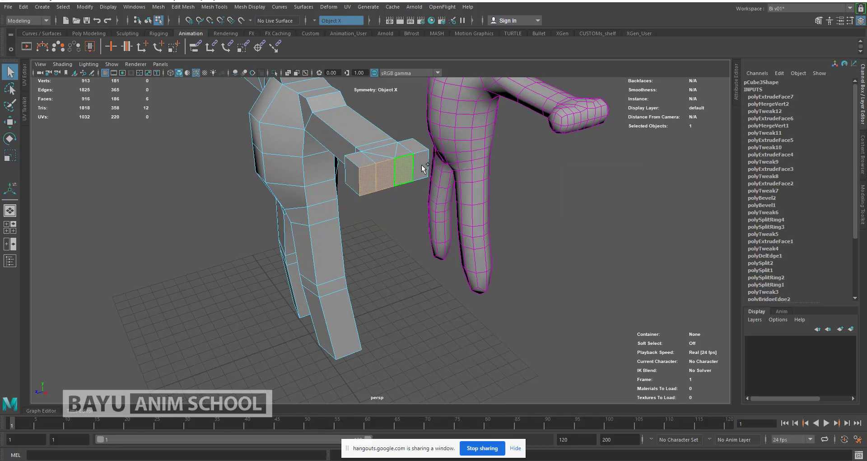
{"action": "left_click", "coordinate": [183, 7]}
{"action": "left_click", "coordinate": [220, 94]}
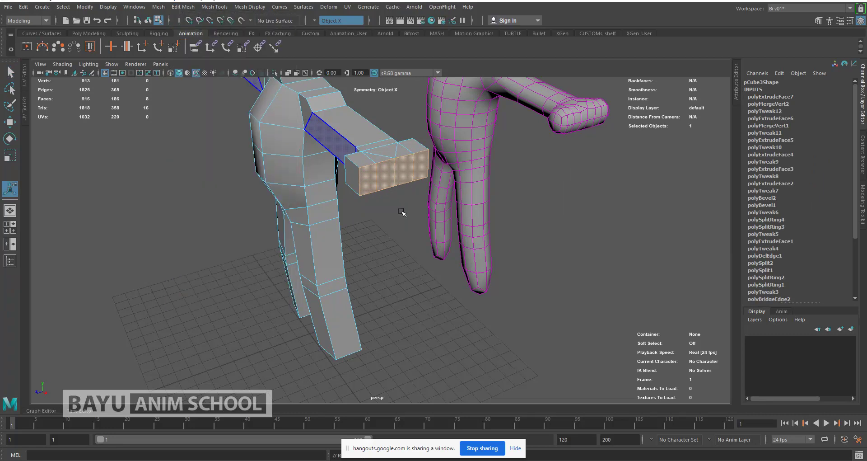
{"action": "left_click_drag", "start_coordinate": [421, 184], "coordinate": [438, 206]}
{"action": "left_click_drag", "start_coordinate": [482, 253], "coordinate": [487, 293], "text": "alt"}
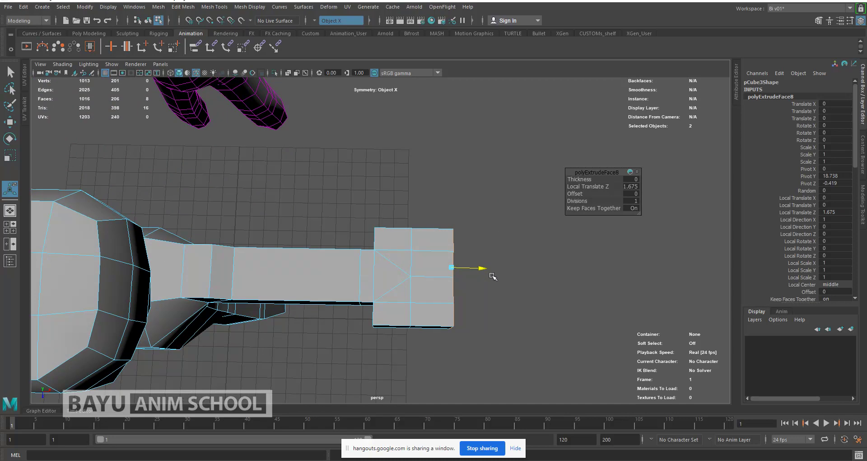
- Round the hand outline in wireframe by moving the middle tip vertices outward, the rear tip corner inward, and the rear wrist corner diagonally inward
{"action": "right_click_drag", "start_coordinate": [521, 214], "coordinate": [477, 190]}
{"action": "key", "text": "4"}
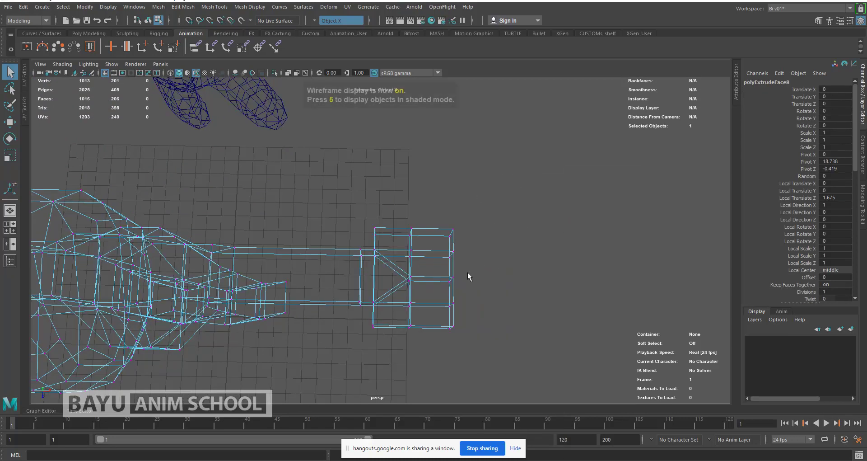
{"action": "left_click_drag", "start_coordinate": [452, 311], "coordinate": [445, 312]}
{"action": "key", "text": "w"}
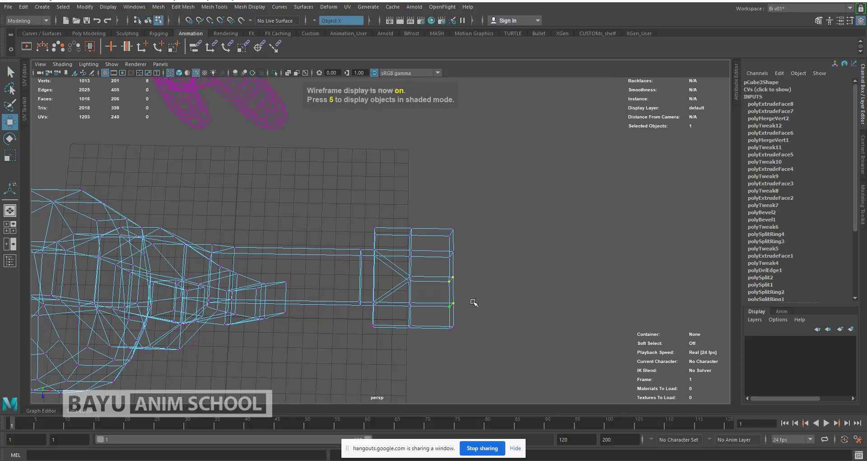
{"action": "left_click_drag", "start_coordinate": [496, 294], "coordinate": [505, 295]}
{"action": "left_click_drag", "start_coordinate": [472, 211], "coordinate": [473, 234]}
{"action": "left_click_drag", "start_coordinate": [420, 311], "coordinate": [419, 316], "text": "alt"}
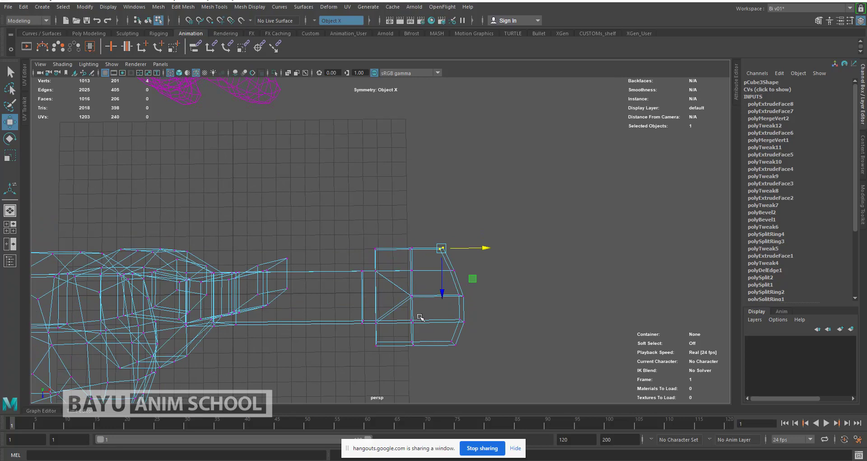
{"action": "left_click", "coordinate": [377, 249]}
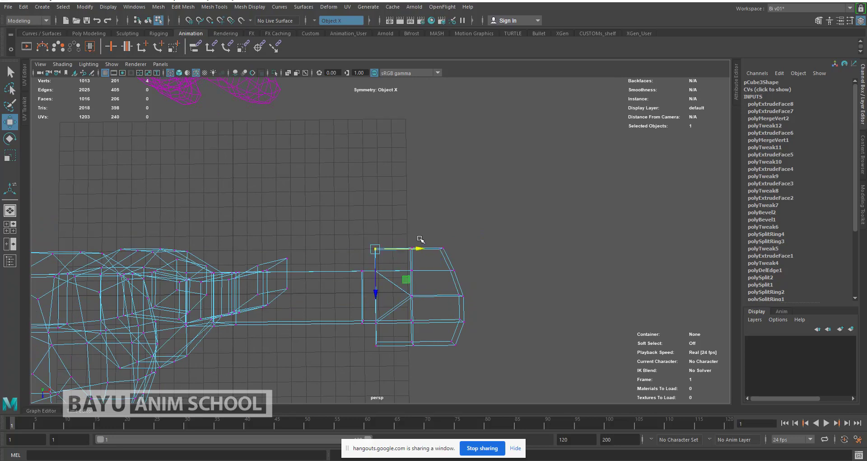
{"action": "left_click_drag", "start_coordinate": [413, 285], "coordinate": [419, 291]}
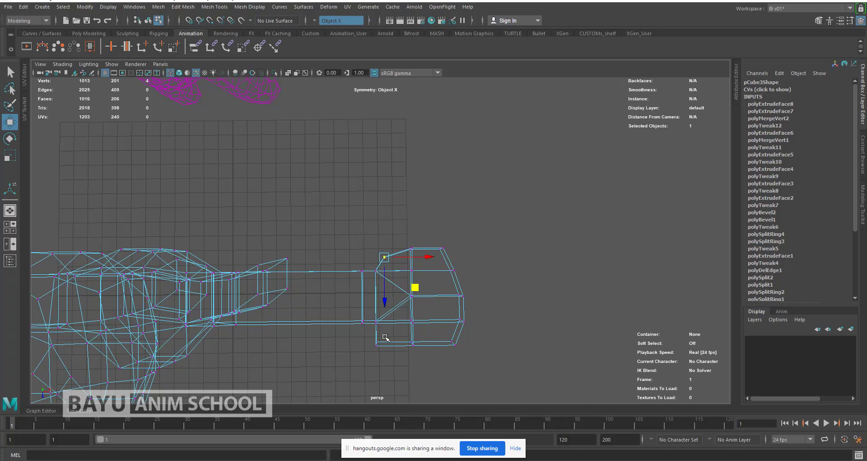
- Pull the front wrist corner vertices diagonally outward to form a thumb and shift the two neighbouring vertex groups outward along X
{"action": "left_click_drag", "start_coordinate": [364, 334], "coordinate": [389, 359]}
{"action": "middle_click_drag", "start_coordinate": [512, 285], "coordinate": [507, 263], "text": "alt"}
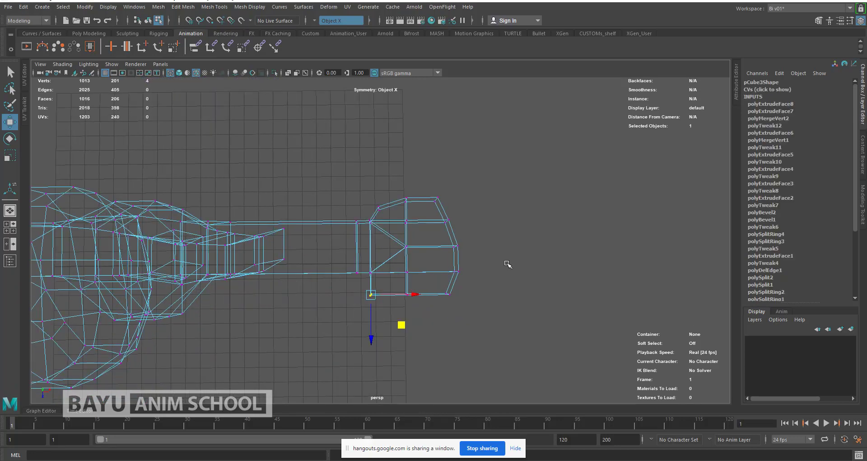
{"action": "left_click_drag", "start_coordinate": [402, 327], "coordinate": [426, 344]}
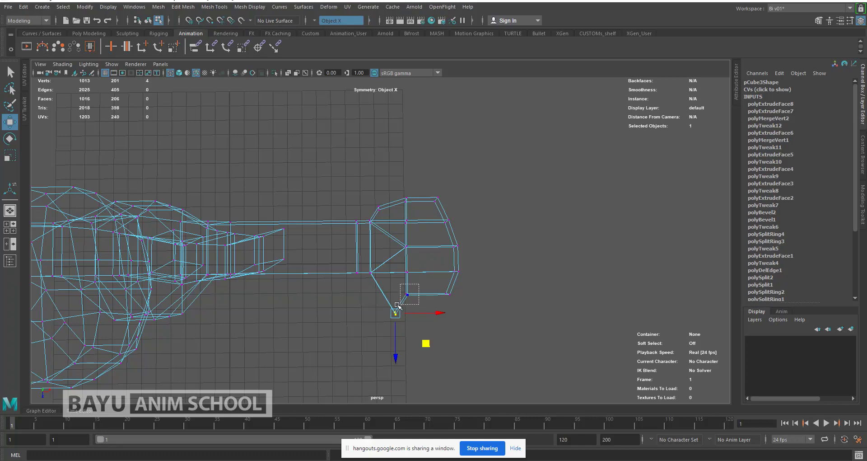
{"action": "left_click", "coordinate": [421, 306]}
{"action": "left_click_drag", "start_coordinate": [452, 295], "coordinate": [465, 295]}
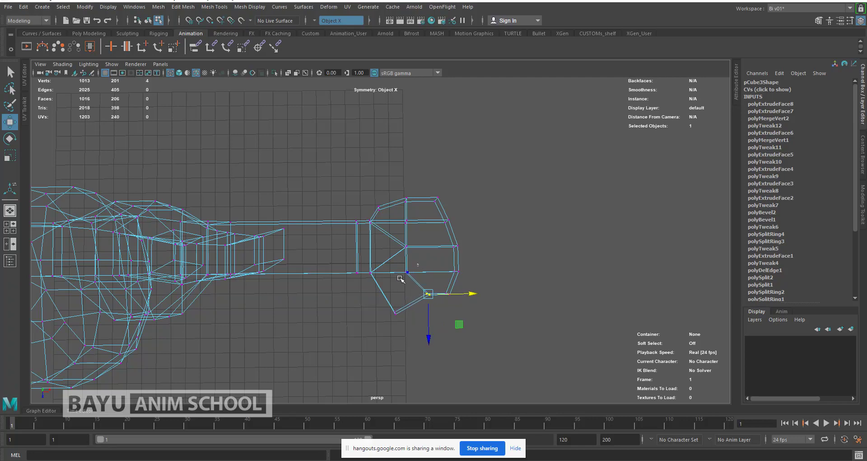
{"action": "left_click_drag", "start_coordinate": [400, 278], "coordinate": [445, 276]}
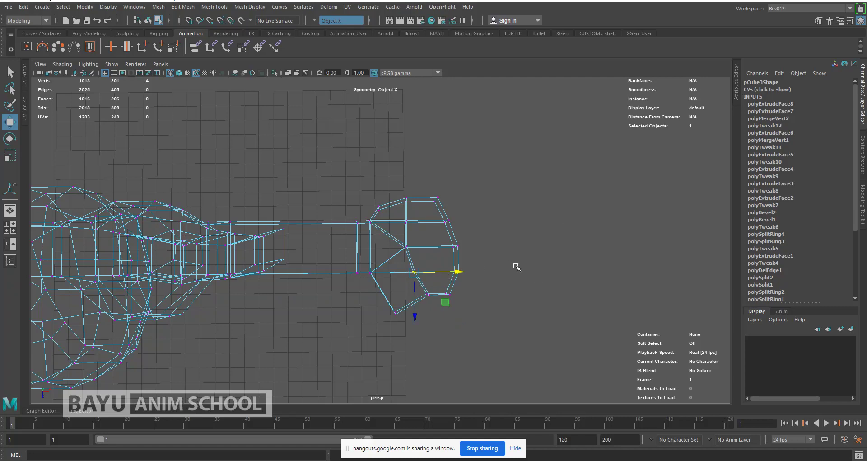
- Move the bottom vertices of both hands and wrists upward along Y to thin the hands and taper the forearms
{"action": "left_click_drag", "start_coordinate": [360, 295], "coordinate": [361, 222], "text": "alt"}
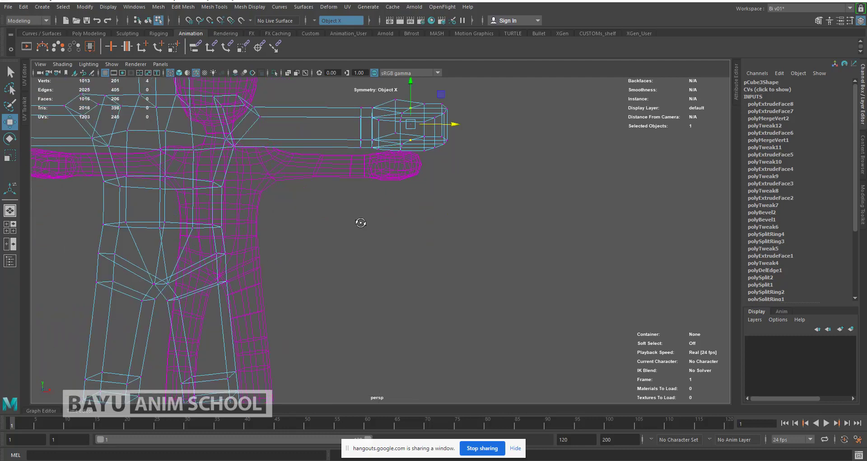
{"action": "left_click_drag", "start_coordinate": [433, 223], "coordinate": [450, 284], "text": "alt"}
{"action": "left_click_drag", "start_coordinate": [512, 202], "coordinate": [359, 249]}
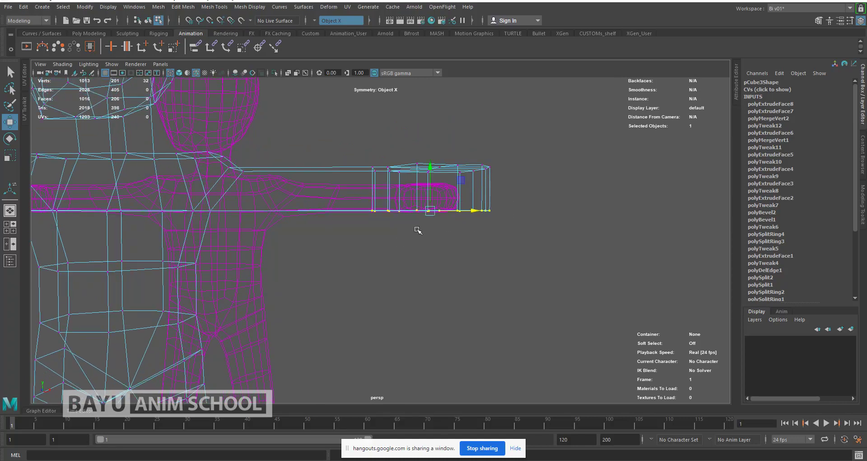
{"action": "left_click_drag", "start_coordinate": [431, 179], "coordinate": [430, 159]}
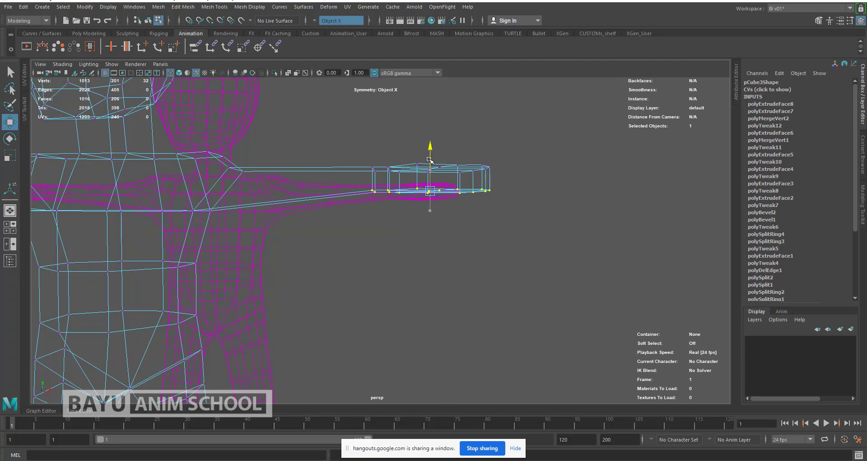
- Insert an edge loop around both arms about midway between shoulder and wrist
{"action": "left_click_drag", "start_coordinate": [478, 279], "coordinate": [396, 258], "text": "alt"}
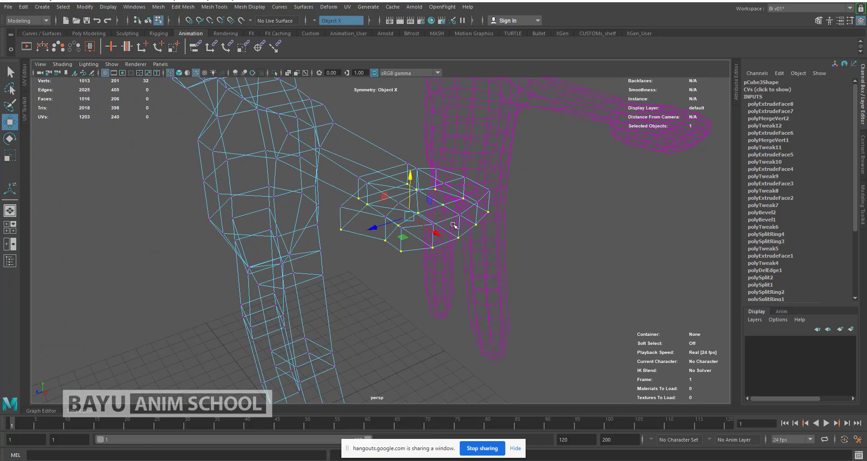
{"action": "left_click_drag", "start_coordinate": [433, 286], "coordinate": [465, 285], "text": "alt"}
{"action": "left_click", "coordinate": [215, 7]}
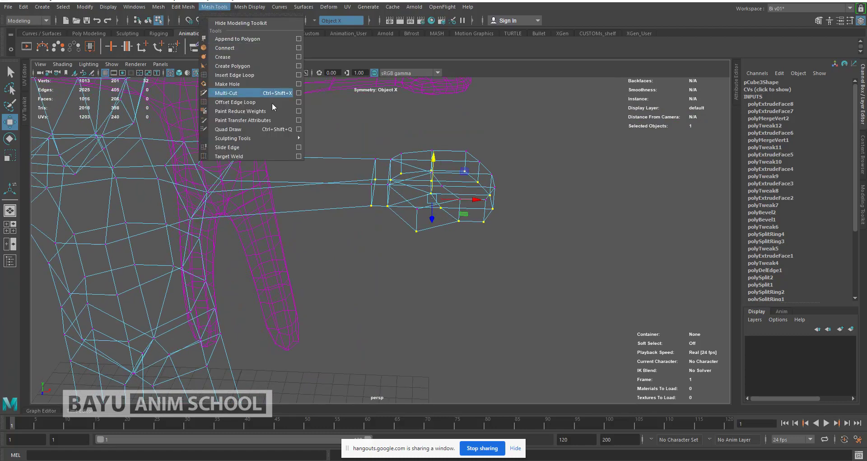
{"action": "left_click", "coordinate": [248, 75]}
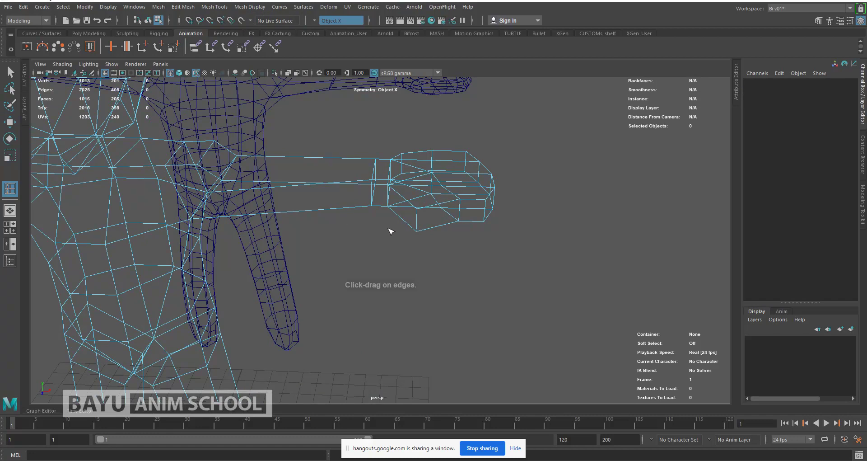
{"action": "scroll", "coordinate": [379, 227], "scroll_direction": "up", "scroll_amount": 2}
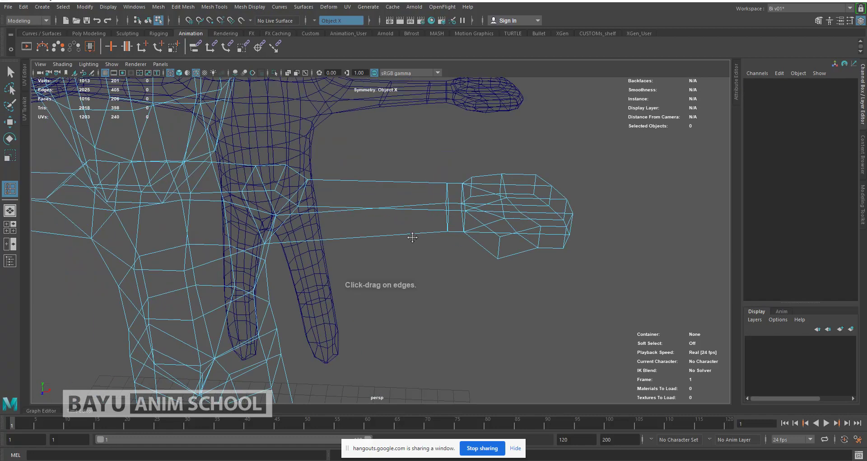
{"action": "left_click", "coordinate": [365, 209]}
{"action": "left_click_drag", "start_coordinate": [374, 214], "coordinate": [368, 213]}
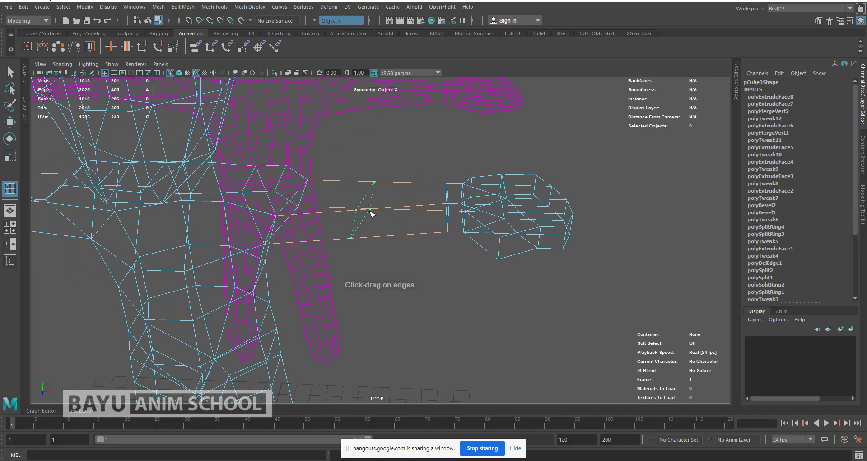
- Flatten the new elbow loops by scaling them along X and bevel them with a Fraction of 0.1
{"action": "key", "text": "r"}
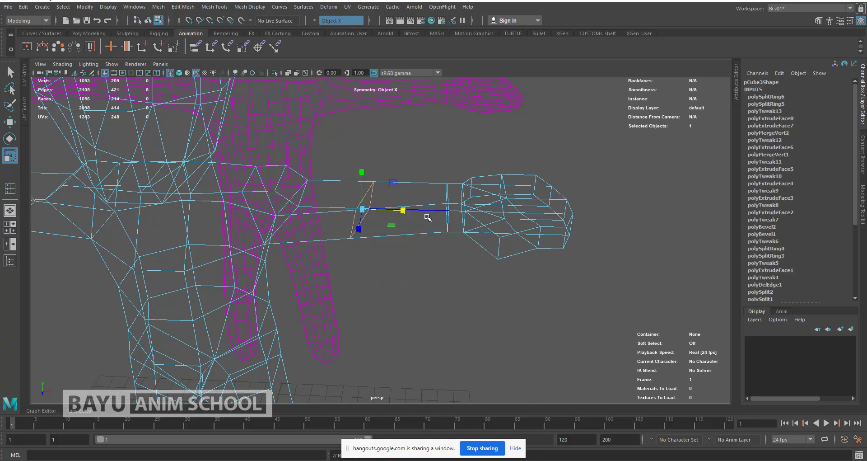
{"action": "left_click_drag", "start_coordinate": [401, 210], "coordinate": [361, 211]}
{"action": "left_click_drag", "start_coordinate": [290, 212], "coordinate": [346, 236]}
{"action": "left_click", "coordinate": [183, 7]}
{"action": "left_click", "coordinate": [196, 36]}
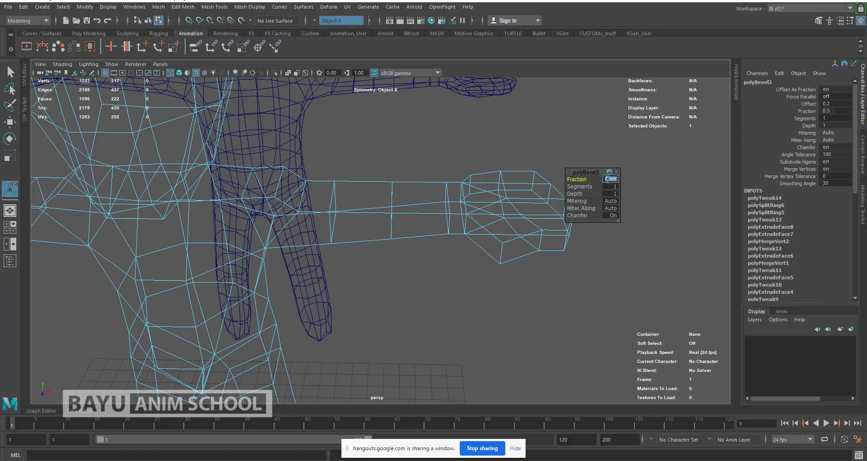
{"action": "key", "text": "Return"}
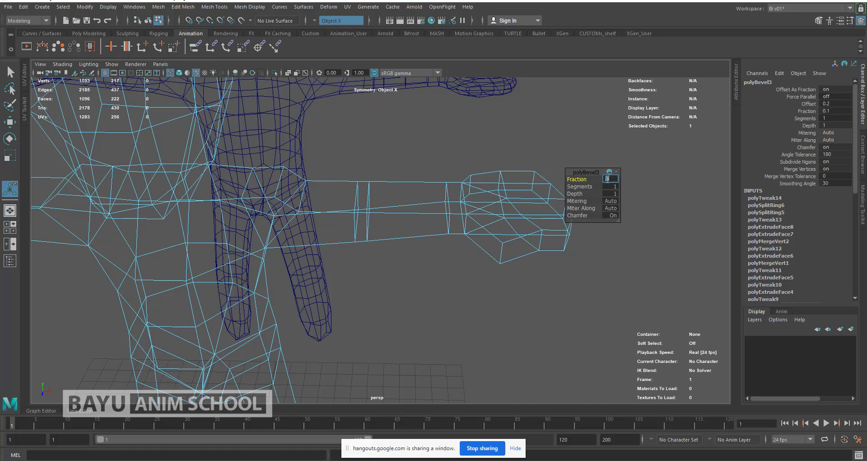
- Move the front elbow vertices slightly rearward and shift both whole hands and wrists forward along Z
{"action": "left_click_drag", "start_coordinate": [405, 279], "coordinate": [402, 285], "text": "alt"}
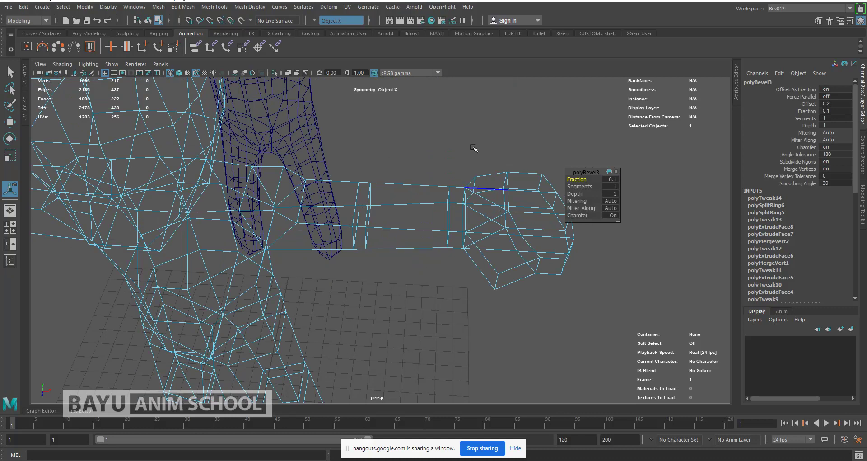
{"action": "right_click_drag", "start_coordinate": [481, 135], "coordinate": [441, 135]}
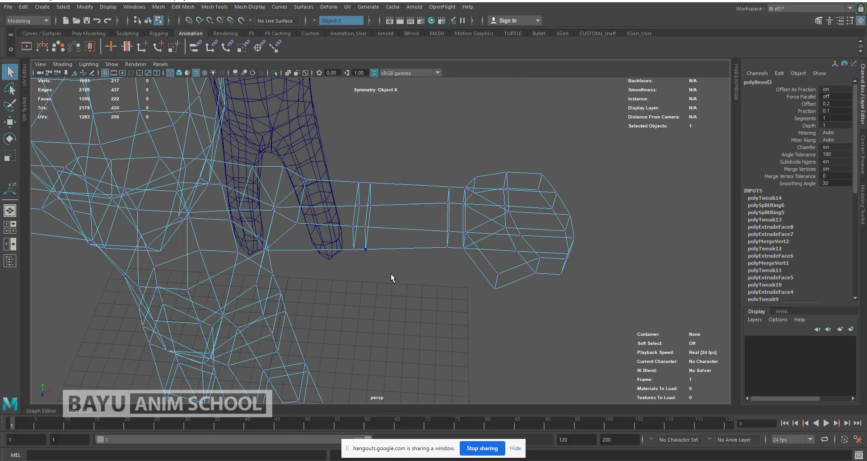
{"action": "left_click_drag", "start_coordinate": [395, 288], "coordinate": [394, 290], "text": "alt"}
{"action": "left_click_drag", "start_coordinate": [379, 248], "coordinate": [365, 296]}
{"action": "key", "text": "w"}
{"action": "left_click_drag", "start_coordinate": [614, 140], "coordinate": [427, 354]}
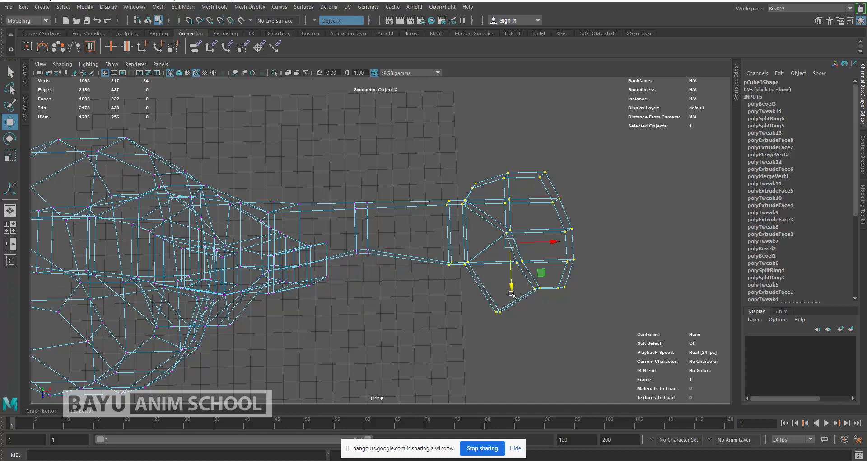
{"action": "left_click_drag", "start_coordinate": [513, 287], "coordinate": [512, 315]}
- Scale the hands and wrists narrower along Z and move them inward and slightly rearward
{"action": "key", "text": "r"}
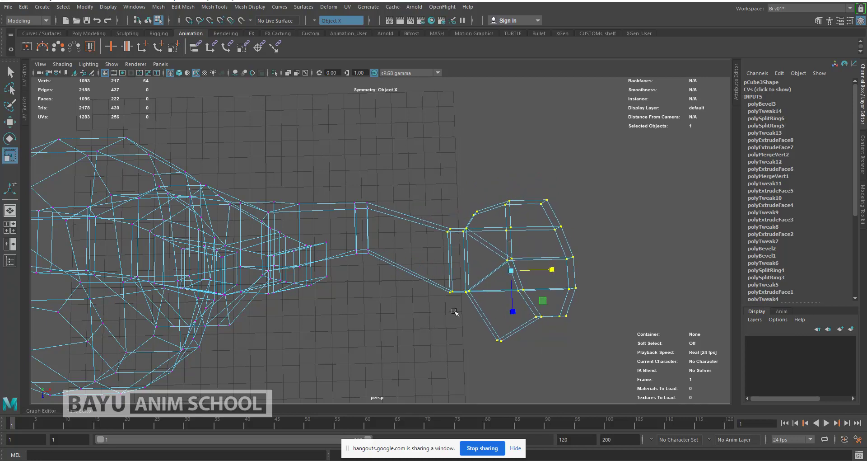
{"action": "left_click_drag", "start_coordinate": [513, 313], "coordinate": [514, 299]}
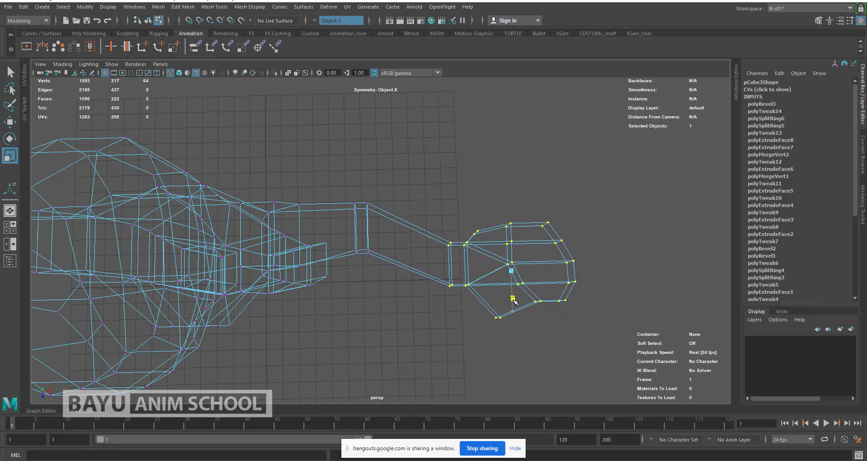
{"action": "left_click_drag", "start_coordinate": [514, 298], "coordinate": [514, 300]}
{"action": "key", "text": "w"}
{"action": "left_click_drag", "start_coordinate": [551, 269], "coordinate": [537, 273]}
{"action": "left_click_drag", "start_coordinate": [498, 319], "coordinate": [500, 307]}
- Scale the hands and wrists down along X and Z and move them further inward along X to shorten the forearms
{"action": "key", "text": "r"}
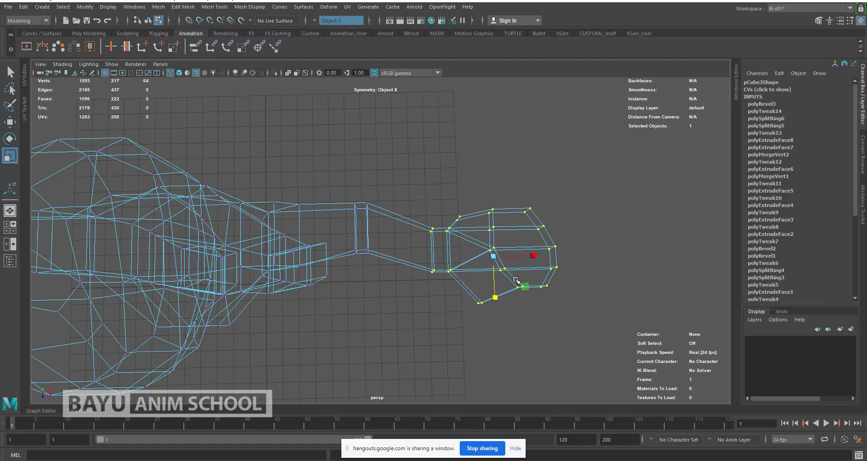
{"action": "mouse_move", "coordinate": [397, 281]}
{"action": "left_mouse_down", "text": "alt"}
{"action": "mouse_move", "coordinate": [386, 241]}
{"action": "mouse_move", "coordinate": [397, 294]}
{"action": "left_mouse_up", "text": "alt"}
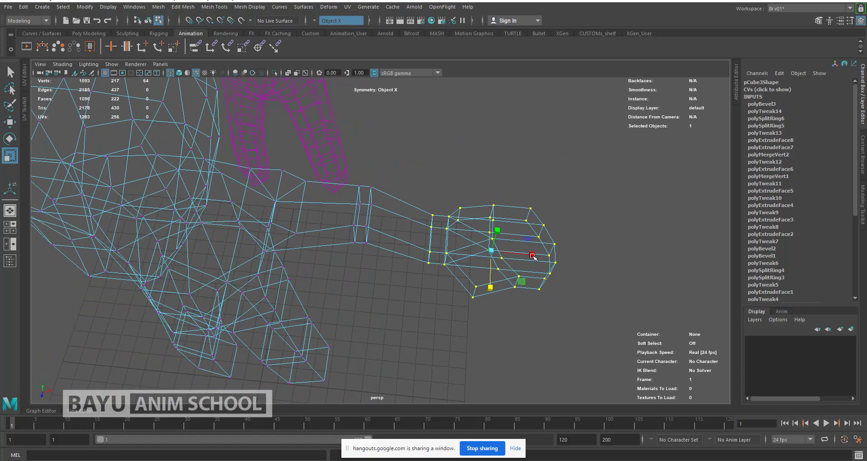
{"action": "left_click_drag", "start_coordinate": [531, 255], "coordinate": [527, 256]}
{"action": "left_click_drag", "start_coordinate": [495, 299], "coordinate": [500, 334], "text": "alt"}
{"action": "left_click_drag", "start_coordinate": [494, 299], "coordinate": [494, 294]}
{"action": "key", "text": "w"}
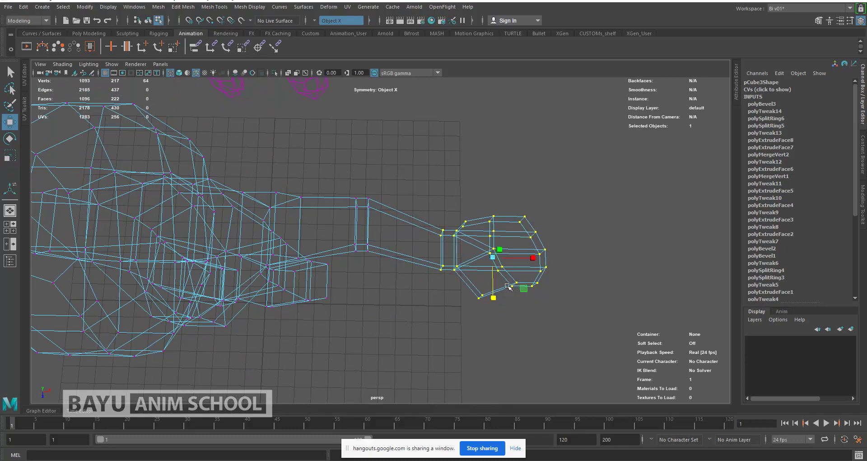
{"action": "left_click_drag", "start_coordinate": [532, 258], "coordinate": [519, 258]}
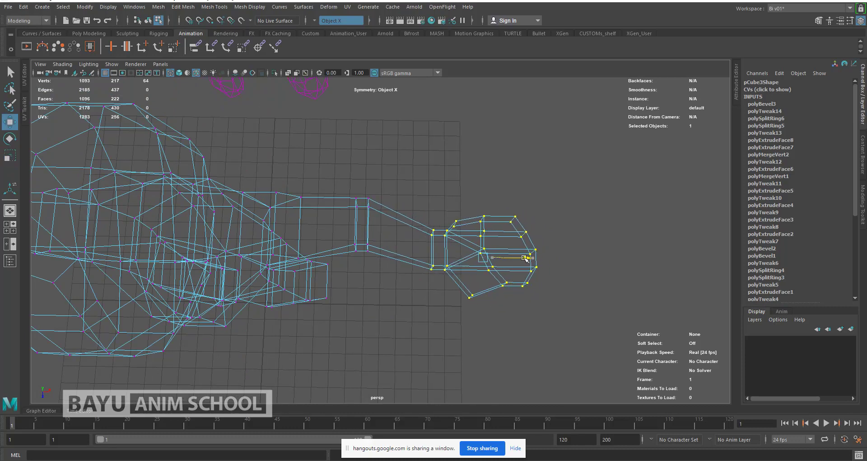
- Spread the rear elbow vertices apart along X, rotate them slightly about Y, and select the front elbow vertices
{"action": "left_click_drag", "start_coordinate": [397, 247], "coordinate": [402, 252], "text": "alt"}
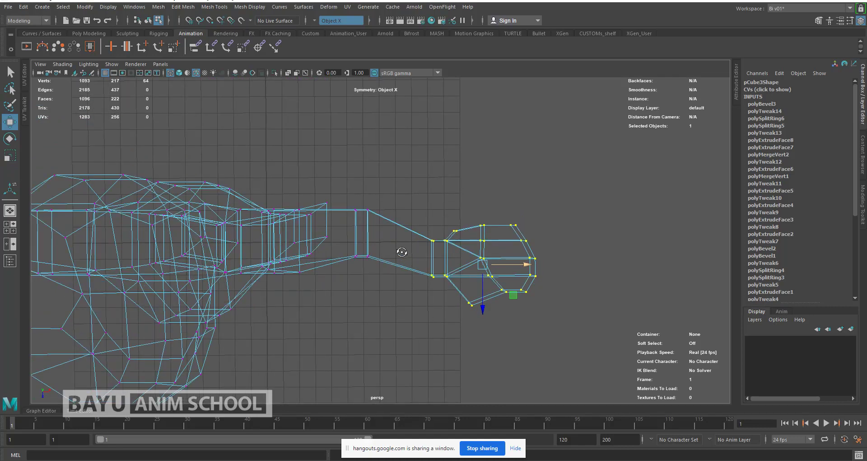
{"action": "mouse_move", "coordinate": [350, 227]}
{"action": "left_mouse_down"}
{"action": "mouse_move", "coordinate": [376, 198]}
{"action": "mouse_move", "coordinate": [431, 220]}
{"action": "left_mouse_up"}
{"action": "key", "text": "r"}
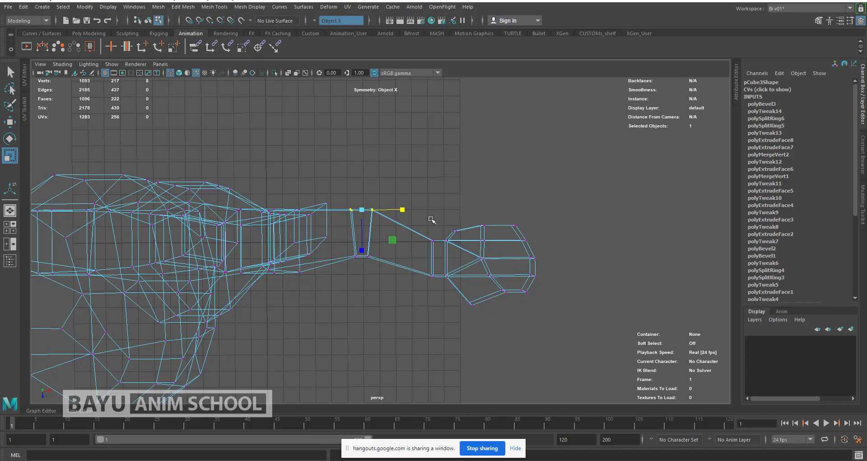
{"action": "key", "text": "e"}
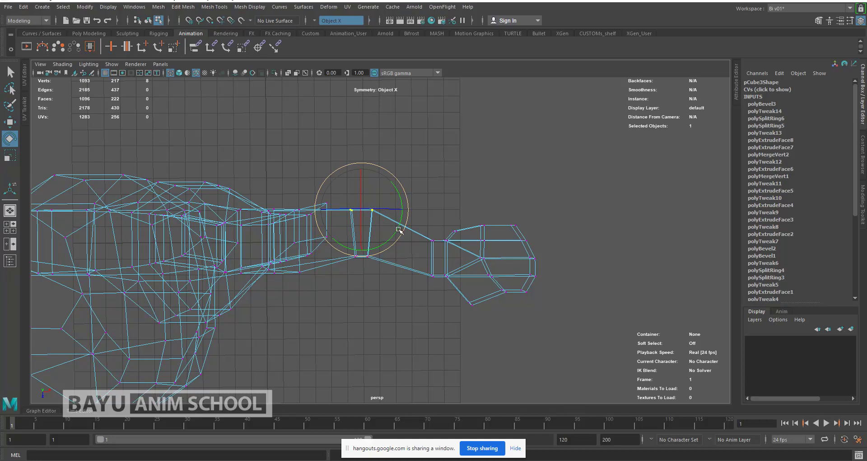
{"action": "left_click_drag", "start_coordinate": [398, 228], "coordinate": [397, 235]}
{"action": "left_click_drag", "start_coordinate": [346, 286], "coordinate": [399, 256]}
{"action": "key", "text": "w"}
{"action": "middle_click_drag", "start_coordinate": [362, 285], "coordinate": [406, 279], "text": "alt"}
{"action": "left_click_drag", "start_coordinate": [405, 279], "coordinate": [436, 236], "text": "alt"}
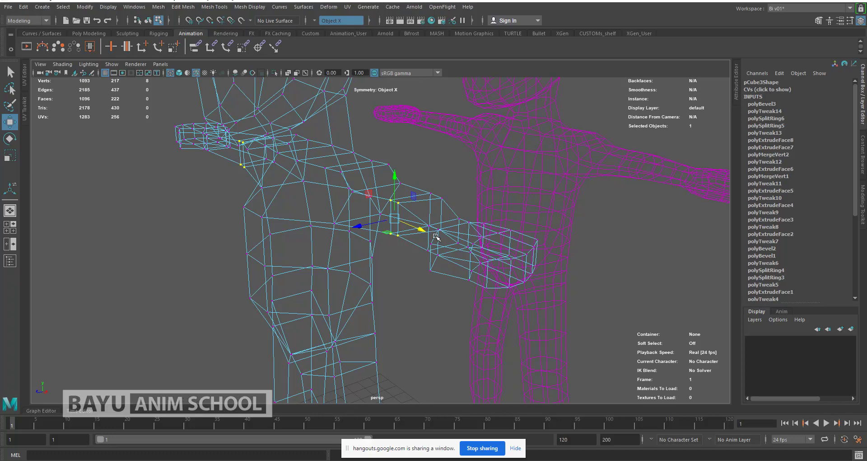
- Move the vertices at the top of both shoulders inward along X in wireframe
{"action": "key", "text": "5"}
{"action": "scroll", "coordinate": [507, 261], "scroll_direction": "down", "scroll_amount": 3}
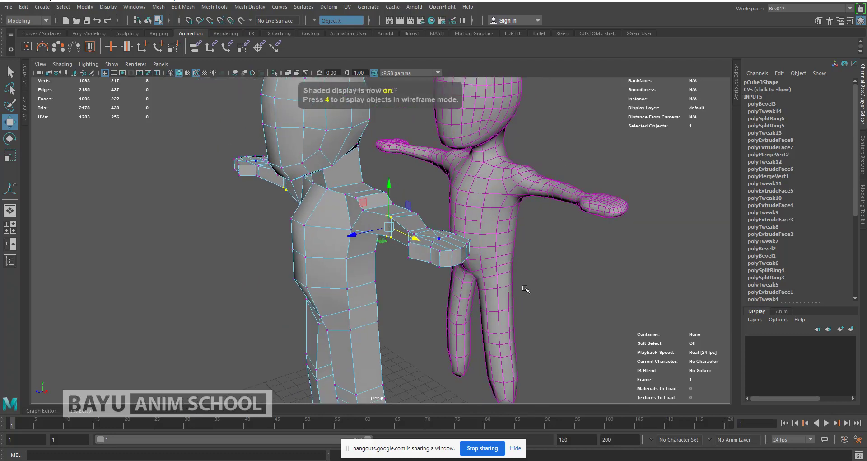
{"action": "left_click_drag", "start_coordinate": [522, 300], "coordinate": [533, 243], "text": "alt"}
{"action": "middle_click_drag", "start_coordinate": [454, 258], "coordinate": [497, 266], "text": "alt"}
{"action": "scroll", "coordinate": [481, 255], "scroll_direction": "up", "scroll_amount": 2}
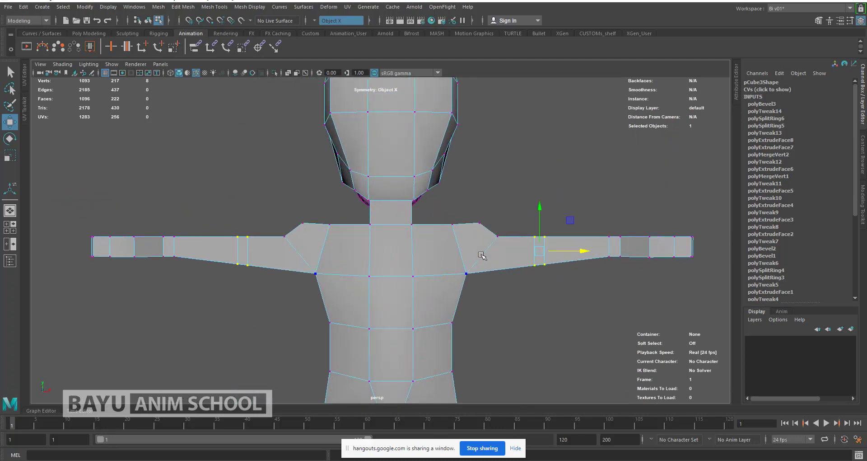
{"action": "key", "text": "4"}
{"action": "left_click_drag", "start_coordinate": [519, 196], "coordinate": [441, 248]}
{"action": "left_click_drag", "start_coordinate": [512, 230], "coordinate": [502, 228]}
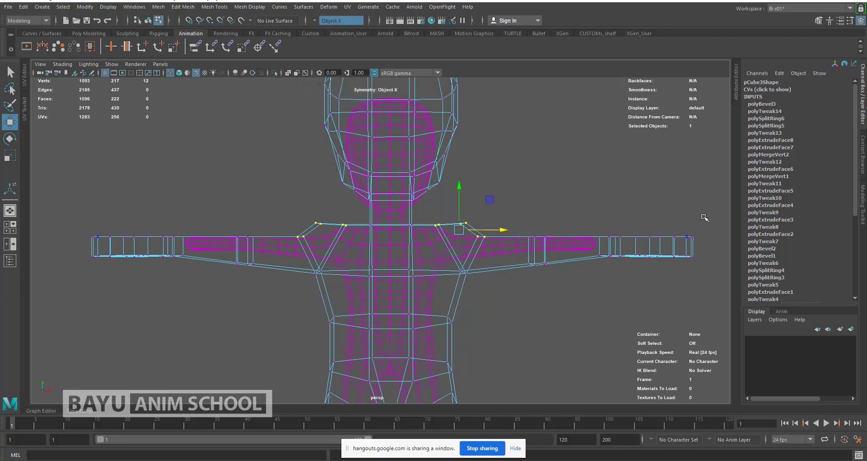
- Lower both arms from the elbows to the hands along Y so the upper arms slope down
{"action": "left_click_drag", "start_coordinate": [577, 276], "coordinate": [582, 281], "text": "alt"}
{"action": "left_click_drag", "start_coordinate": [720, 198], "coordinate": [523, 294]}
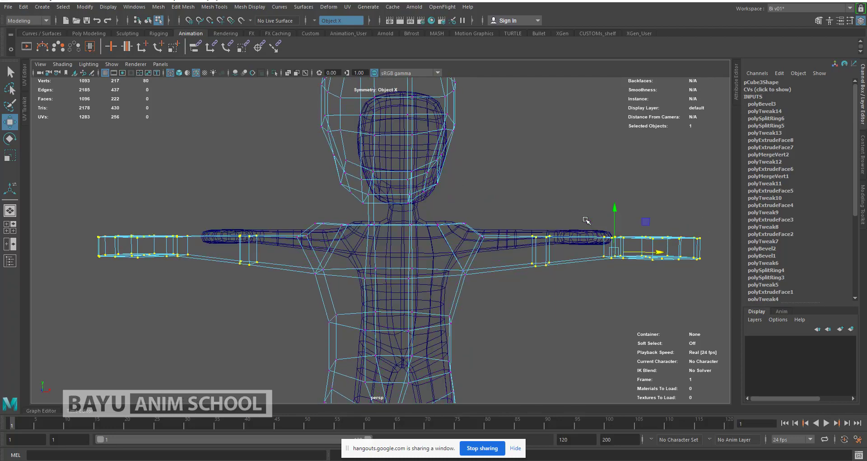
{"action": "left_click_drag", "start_coordinate": [615, 224], "coordinate": [613, 244]}
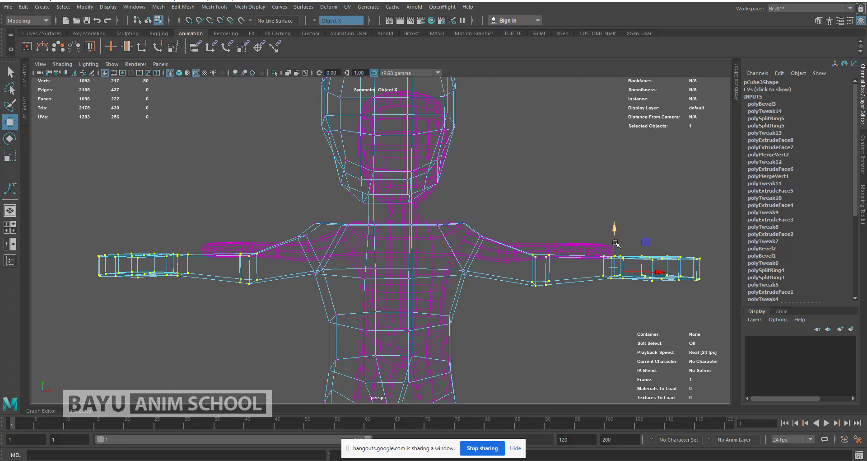
{"action": "left_click_drag", "start_coordinate": [615, 243], "coordinate": [615, 246]}
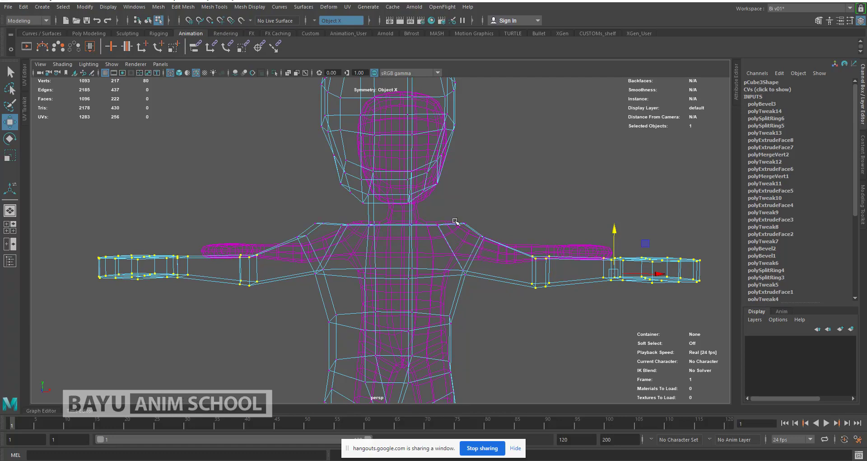
- Round the shoulders by shifting their inner top vertices outward, lowering the tops along Y, and moving the armpit vertices down and inward
{"action": "left_click_drag", "start_coordinate": [432, 215], "coordinate": [489, 227]}
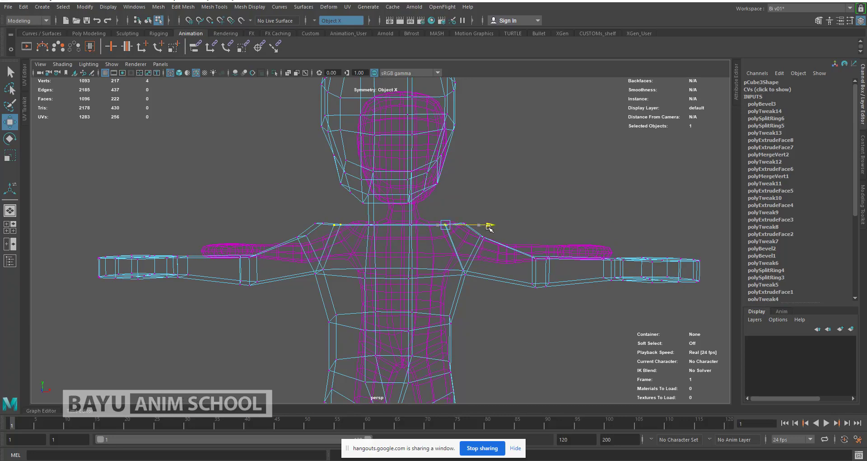
{"action": "left_click_drag", "start_coordinate": [514, 201], "coordinate": [432, 250]}
{"action": "left_click_drag", "start_coordinate": [463, 208], "coordinate": [465, 218]}
{"action": "left_click_drag", "start_coordinate": [446, 263], "coordinate": [480, 286]}
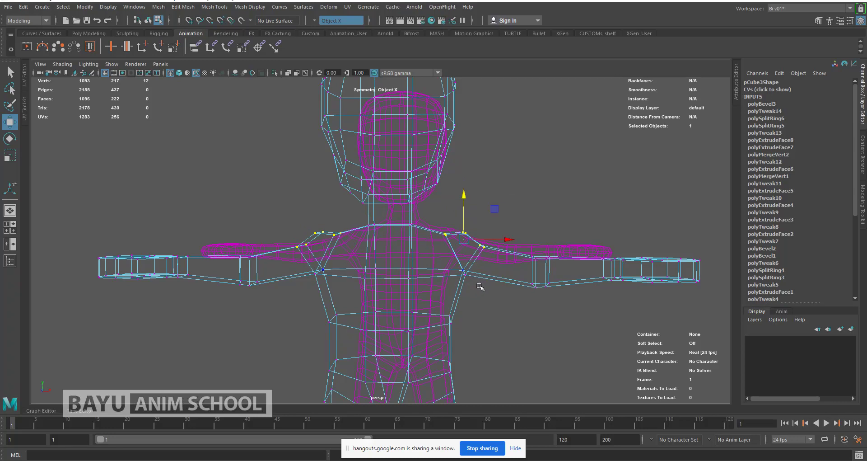
{"action": "left_click_drag", "start_coordinate": [494, 248], "coordinate": [484, 253]}
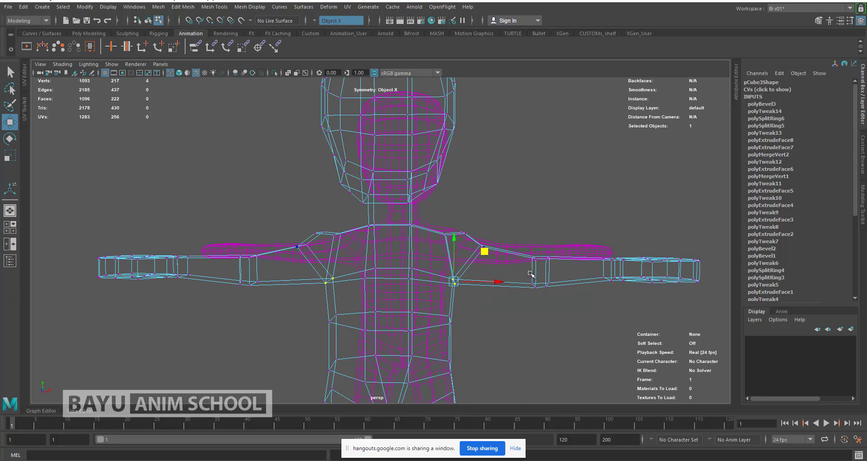
- Move the inner-thigh vertices just below the crotch upward and toward the centre, and return to shaded display
{"action": "scroll", "coordinate": [530, 274], "scroll_direction": "down", "scroll_amount": 5}
{"action": "middle_click_drag", "start_coordinate": [488, 297], "coordinate": [495, 234], "text": "alt"}
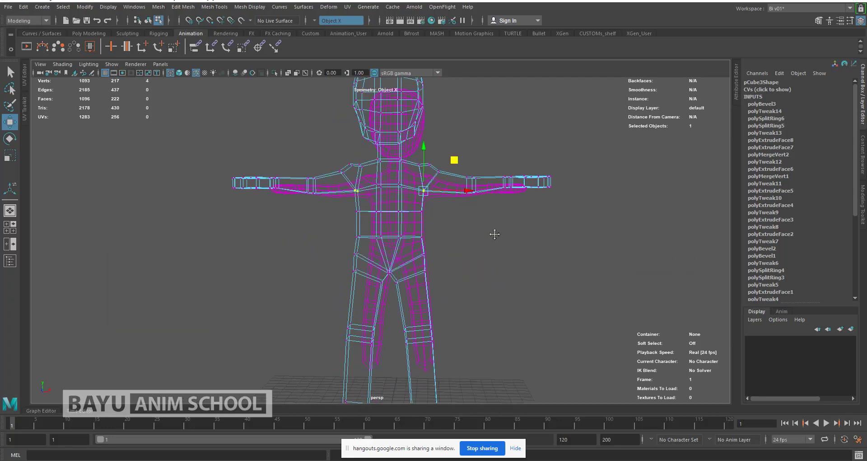
{"action": "mouse_move", "coordinate": [484, 274]}
{"action": "left_mouse_down", "text": "alt"}
{"action": "mouse_move", "coordinate": [470, 284]}
{"action": "mouse_move", "coordinate": [487, 278]}
{"action": "left_mouse_up", "text": "alt"}
{"action": "scroll", "coordinate": [486, 279], "scroll_direction": "up", "scroll_amount": 3}
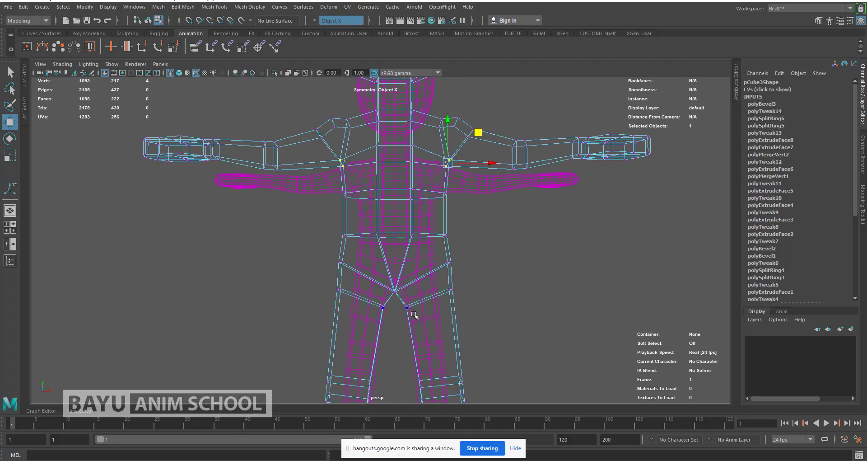
{"action": "left_click_drag", "start_coordinate": [410, 309], "coordinate": [537, 302], "text": "alt"}
{"action": "key", "text": "r"}
{"action": "left_click_drag", "start_coordinate": [397, 323], "coordinate": [423, 299]}
{"action": "key", "text": "w"}
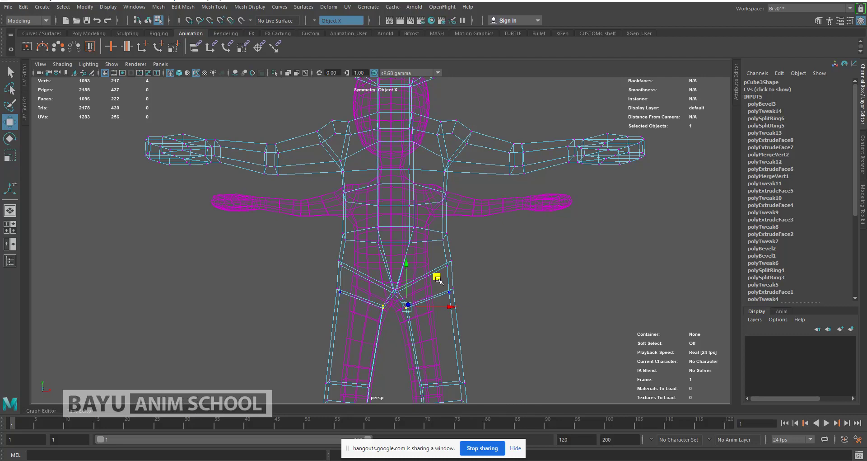
{"action": "middle_click_drag", "start_coordinate": [437, 276], "coordinate": [434, 273]}
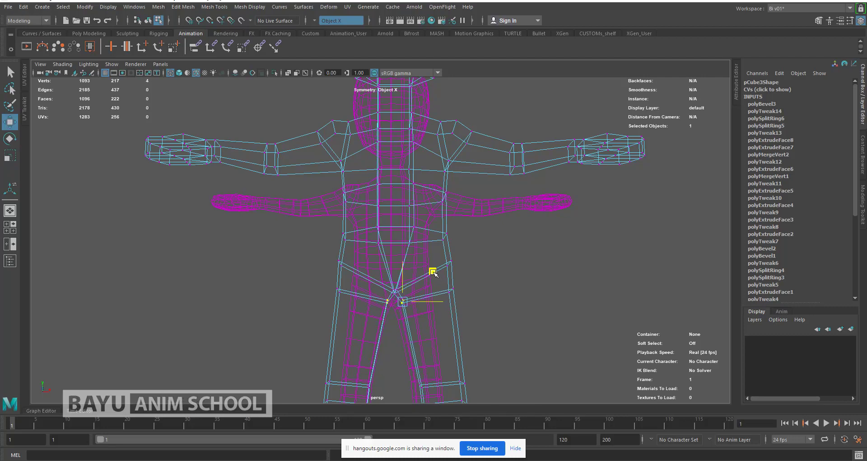
{"action": "scroll", "coordinate": [454, 288], "scroll_direction": "down", "scroll_amount": 5}
{"action": "left_click_drag", "start_coordinate": [421, 294], "coordinate": [395, 312], "text": "alt"}
{"action": "key", "text": "5"}
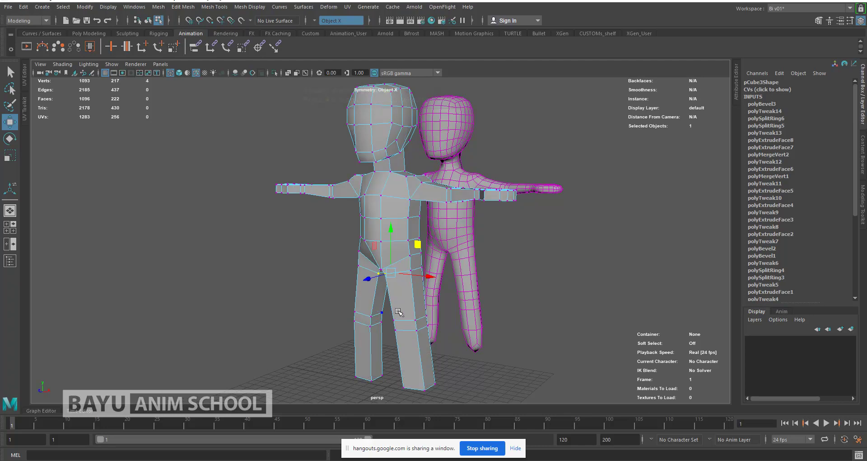
- Select the two edges running front to back under the crotch and try to scale them apart along X
{"action": "mouse_move", "coordinate": [513, 242]}
{"action": "left_mouse_down", "text": "alt"}
{"action": "mouse_move", "coordinate": [437, 230]}
{"action": "mouse_move", "coordinate": [605, 238]}
{"action": "mouse_move", "coordinate": [596, 270]}
{"action": "mouse_move", "coordinate": [523, 244]}
{"action": "mouse_move", "coordinate": [489, 277]}
{"action": "mouse_move", "coordinate": [293, 216]}
{"action": "mouse_move", "coordinate": [362, 224]}
{"action": "left_mouse_up", "text": "alt"}
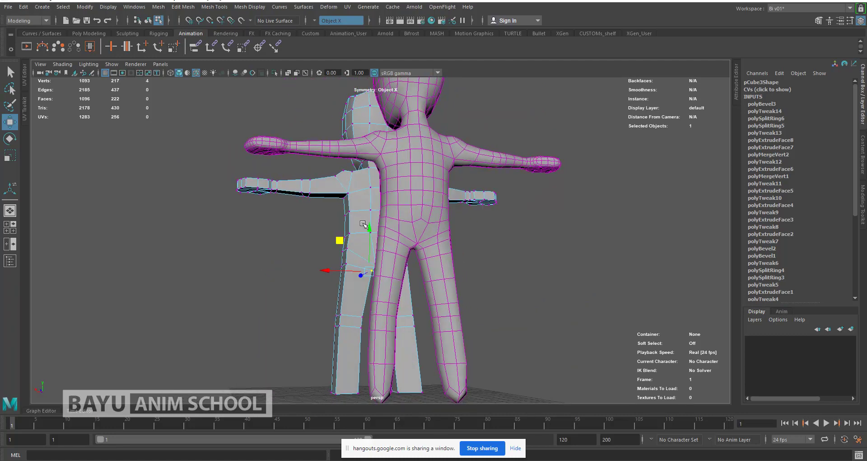
{"action": "scroll", "coordinate": [417, 252], "scroll_direction": "up", "scroll_amount": 3}
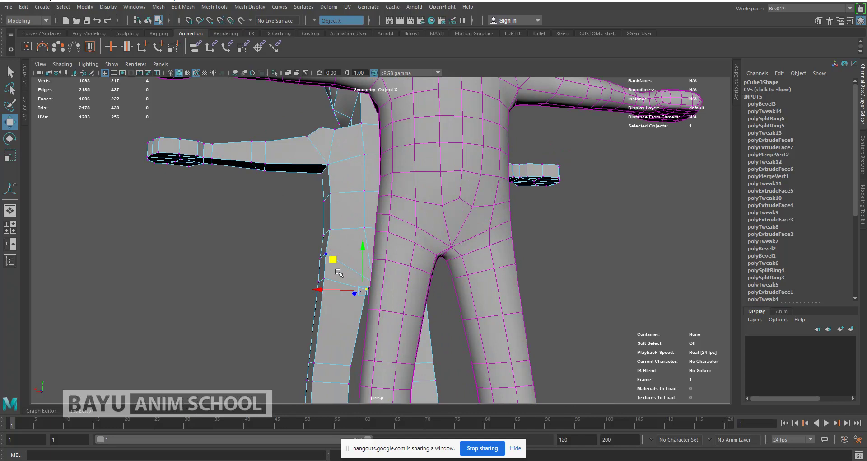
{"action": "left_click_drag", "start_coordinate": [340, 263], "coordinate": [335, 253], "text": "alt"}
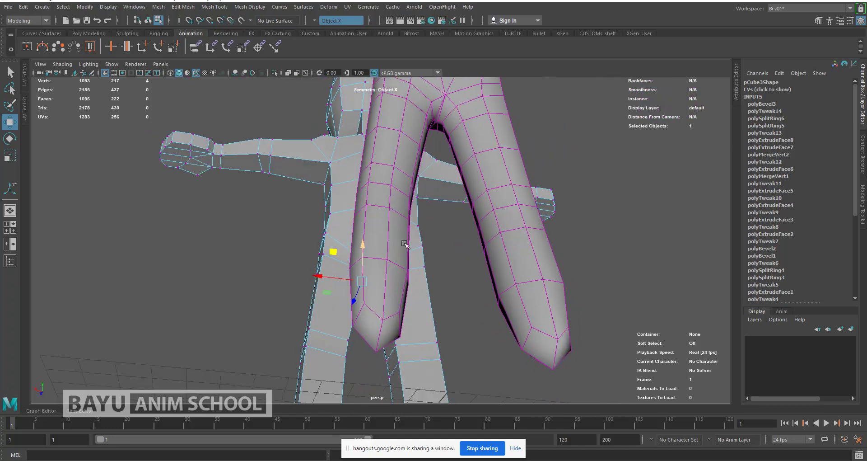
{"action": "right_click_drag", "start_coordinate": [552, 125], "coordinate": [548, 107]}
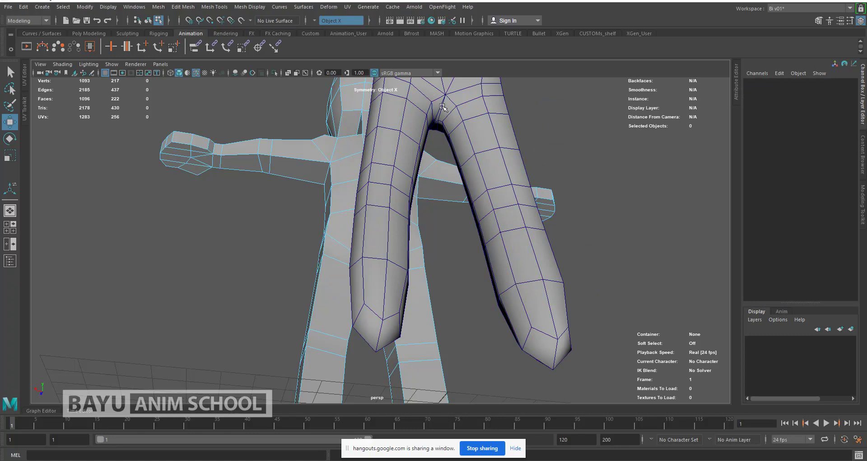
{"action": "left_click_drag", "start_coordinate": [340, 221], "coordinate": [335, 210], "text": "alt"}
{"action": "left_click", "coordinate": [371, 259]}
{"action": "left_click", "coordinate": [371, 259]}
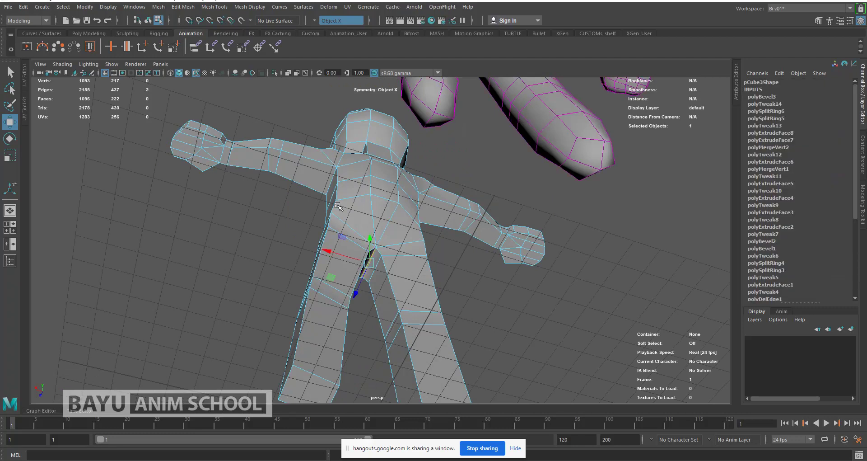
{"action": "scroll", "coordinate": [378, 243], "scroll_direction": "up", "scroll_amount": 5}
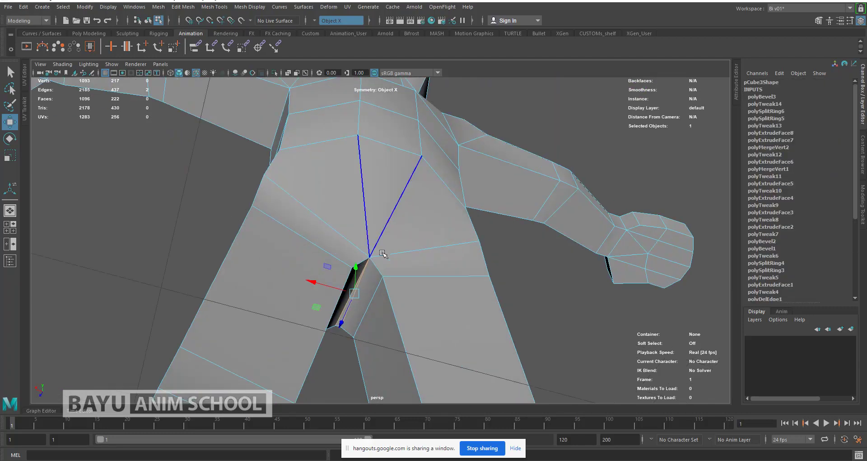
{"action": "key", "text": "r"}
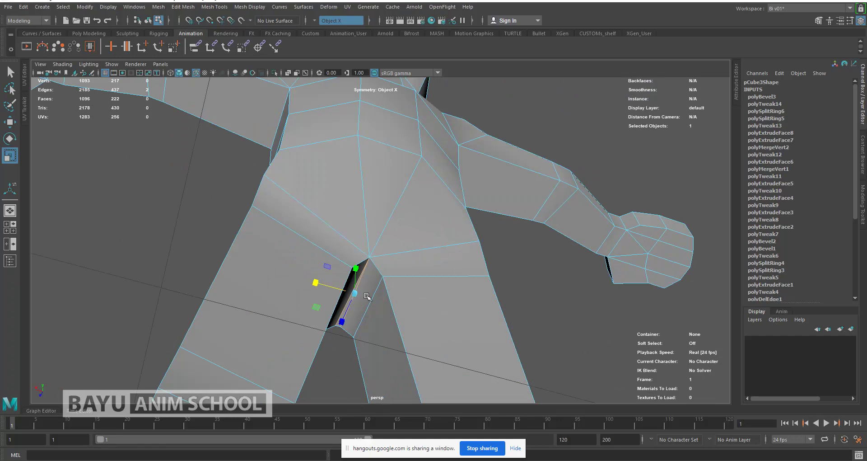
{"action": "left_click_drag", "start_coordinate": [315, 283], "coordinate": [262, 274]}
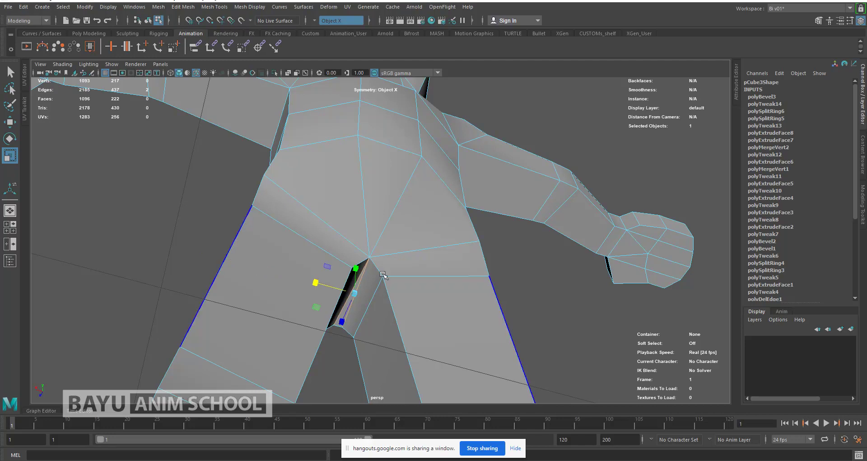
- Try a symmetrical Multi-Cut along the crotch's underside from its front corners to the rear edge, and undo the cut
{"action": "left_click_drag", "start_coordinate": [356, 273], "coordinate": [450, 269], "text": "alt"}
{"action": "scroll", "coordinate": [450, 268], "scroll_direction": "up", "scroll_amount": 5}
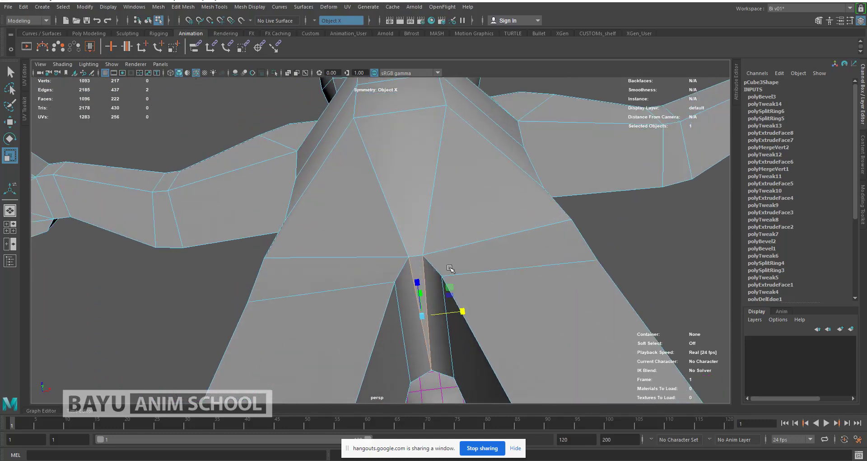
{"action": "middle_click_drag", "start_coordinate": [421, 241], "coordinate": [410, 156], "text": "alt"}
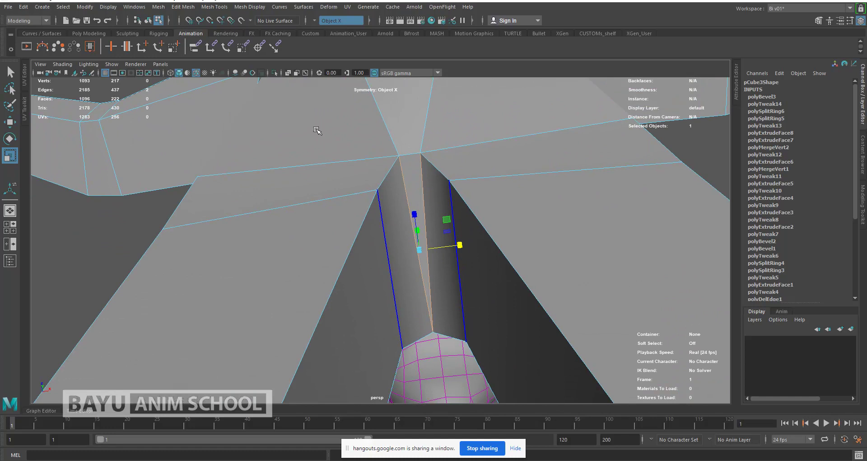
{"action": "left_click", "coordinate": [223, 7]}
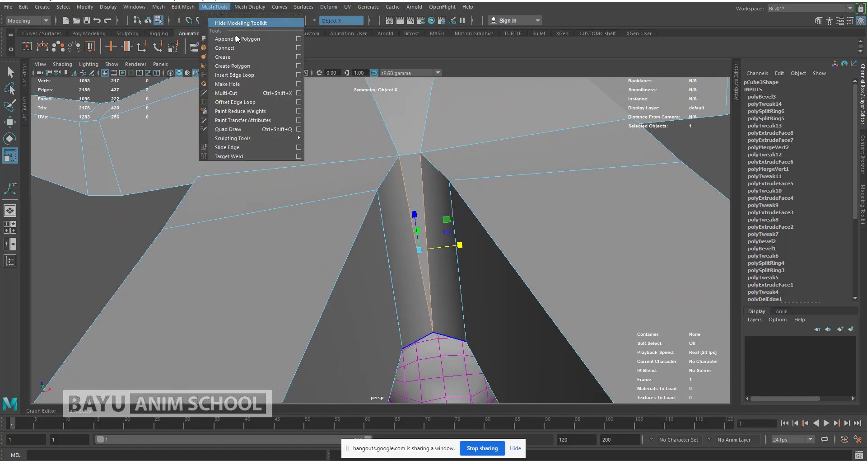
{"action": "left_click", "coordinate": [258, 93]}
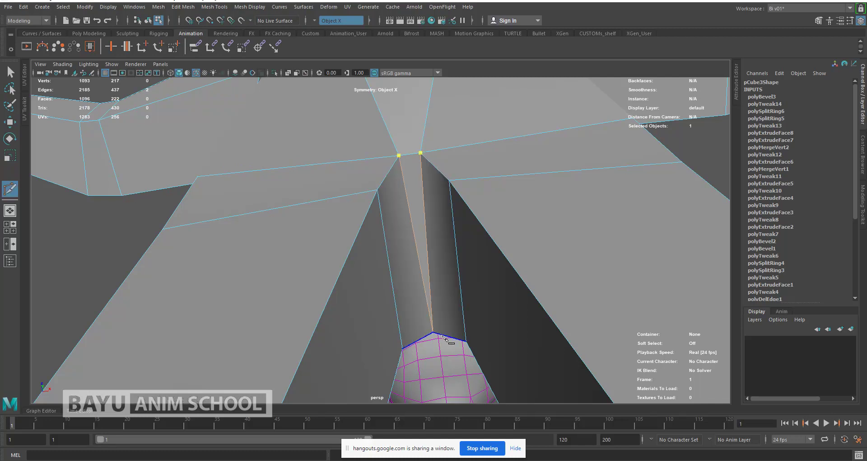
{"action": "left_click", "coordinate": [442, 335]}
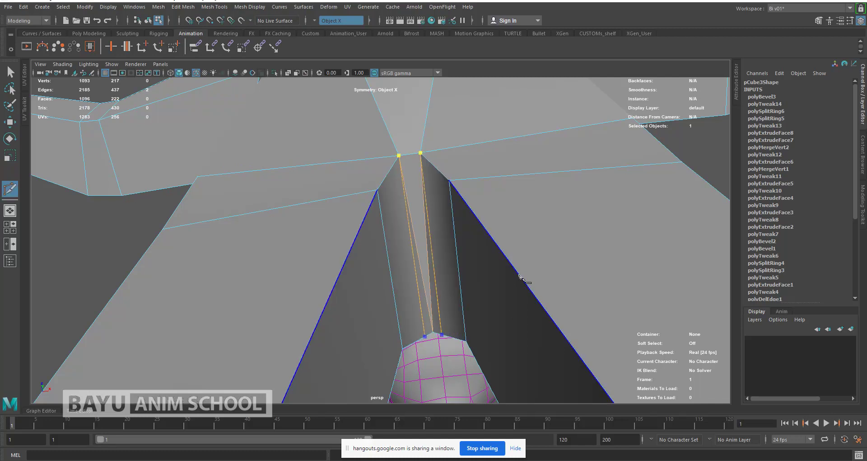
{"action": "key", "text": "Return"}
{"action": "left_click", "coordinate": [448, 180]}
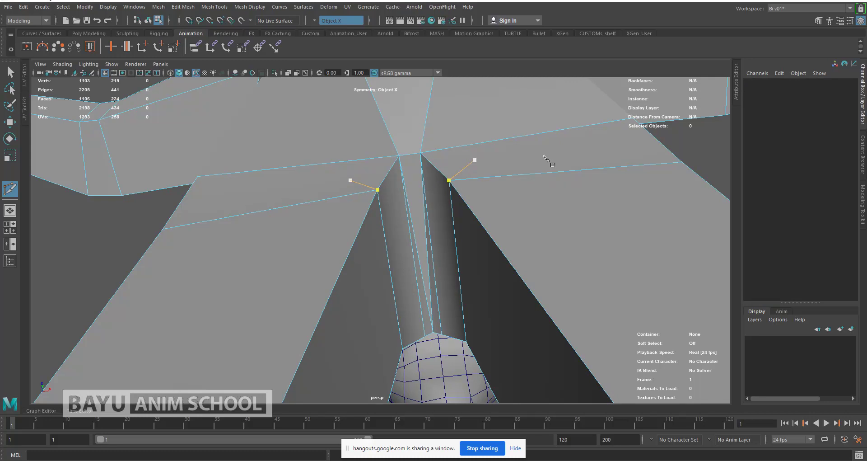
{"action": "key", "text": "ctrl+z"}
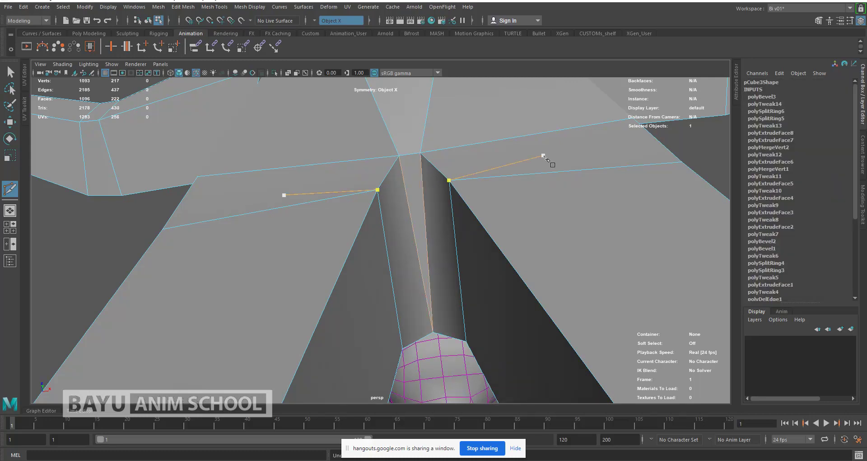
- Cut mirrored edges under the crotch with Multi-Cut, running from the two front corners to points beside the rear centre vertex
{"action": "key", "text": "w"}
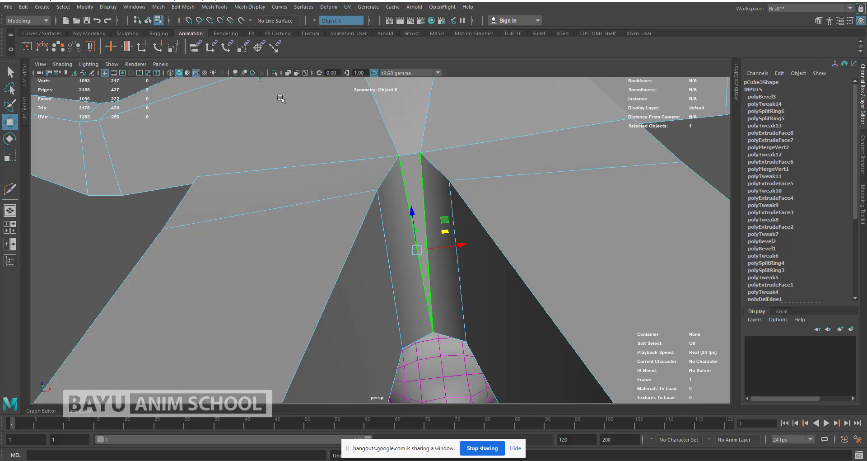
{"action": "left_click", "coordinate": [214, 7]}
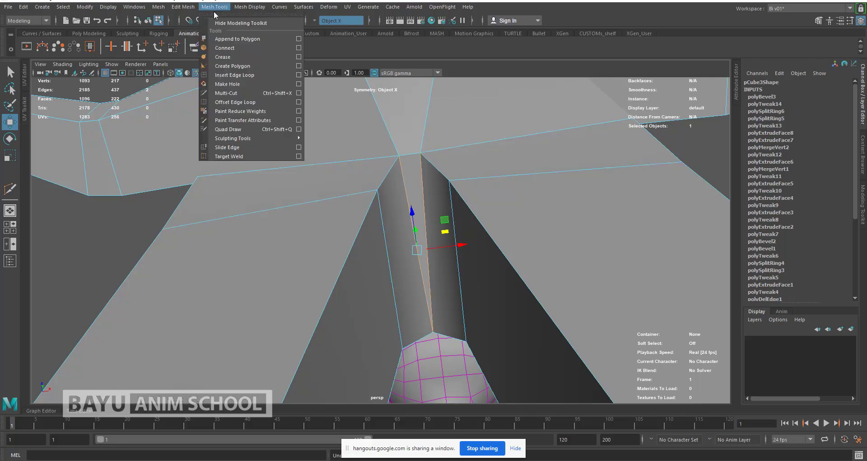
{"action": "left_click", "coordinate": [248, 93]}
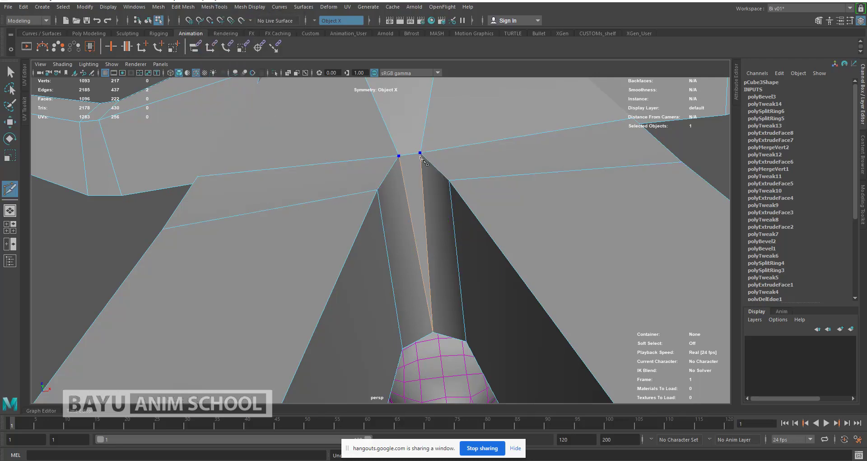
{"action": "left_click", "coordinate": [442, 335]}
{"action": "key", "text": "Return"}
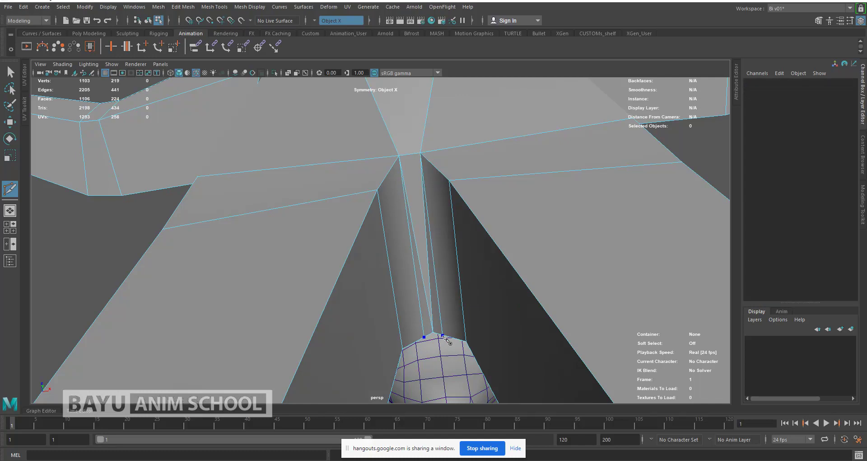
{"action": "key", "text": "w"}
- Delete the two old edges under the crotch that converge on the rear centre vertex
{"action": "left_click", "coordinate": [428, 216]}
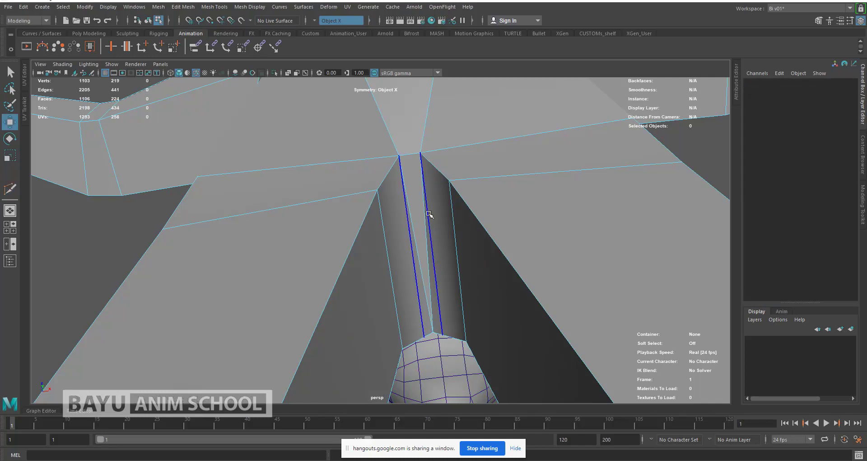
{"action": "right_click_drag", "start_coordinate": [480, 168], "coordinate": [479, 147]}
{"action": "left_click", "coordinate": [427, 246]}
{"action": "left_click", "coordinate": [427, 246]}
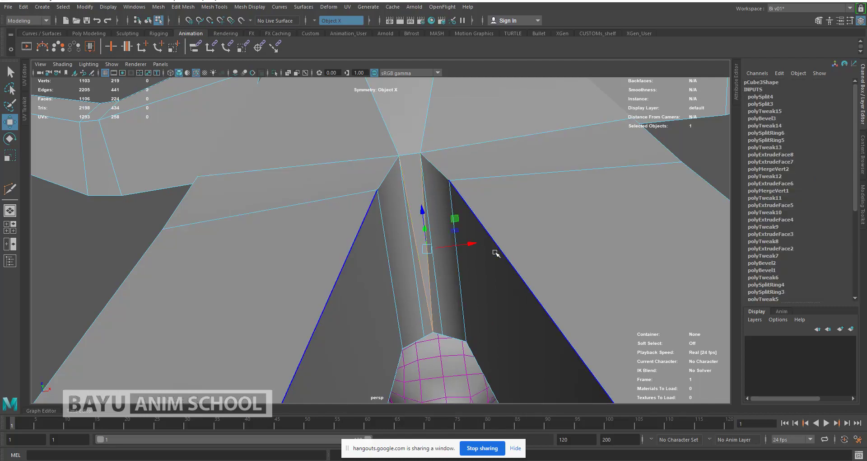
{"action": "left_click", "coordinate": [182, 7]}
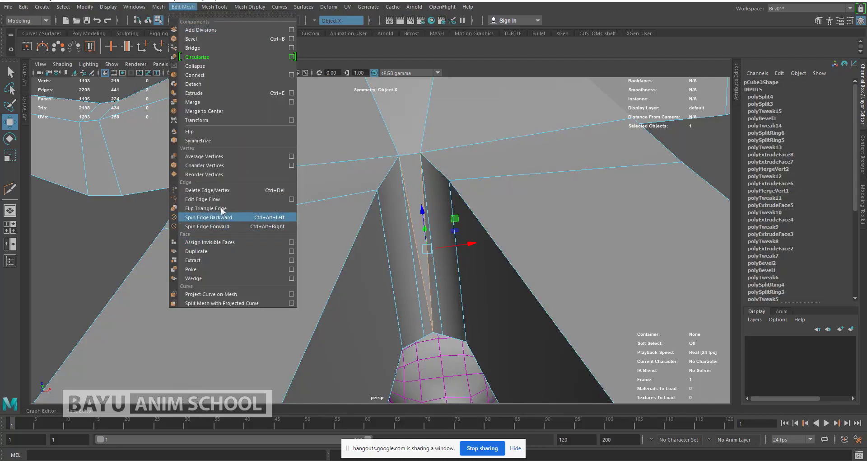
{"action": "left_click", "coordinate": [224, 190]}
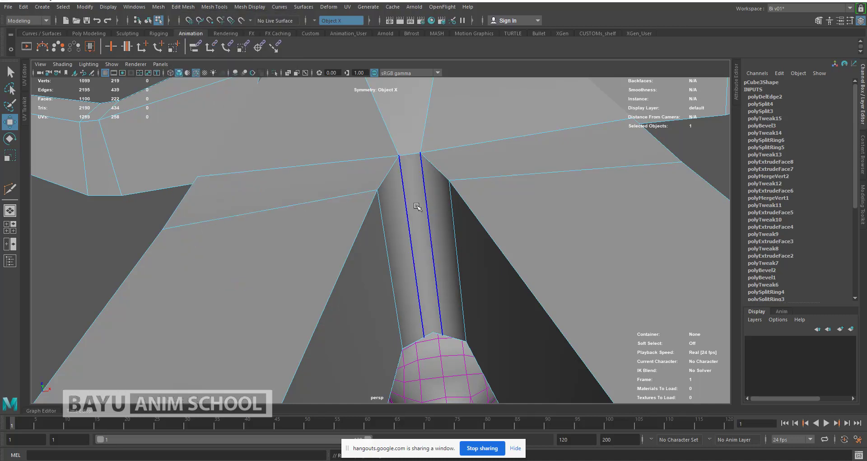
- Delete the leftover centre vertex at the rear end of the crotch's underside
{"action": "right_click_drag", "start_coordinate": [431, 227], "coordinate": [382, 197]}
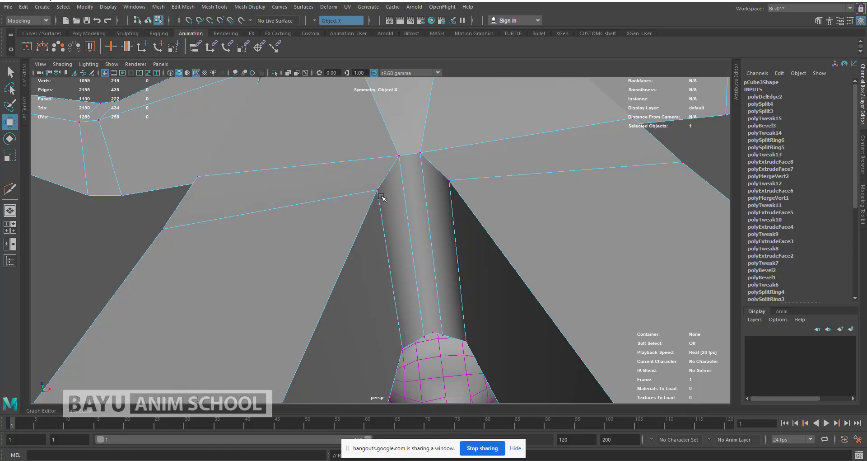
{"action": "left_click", "coordinate": [434, 331]}
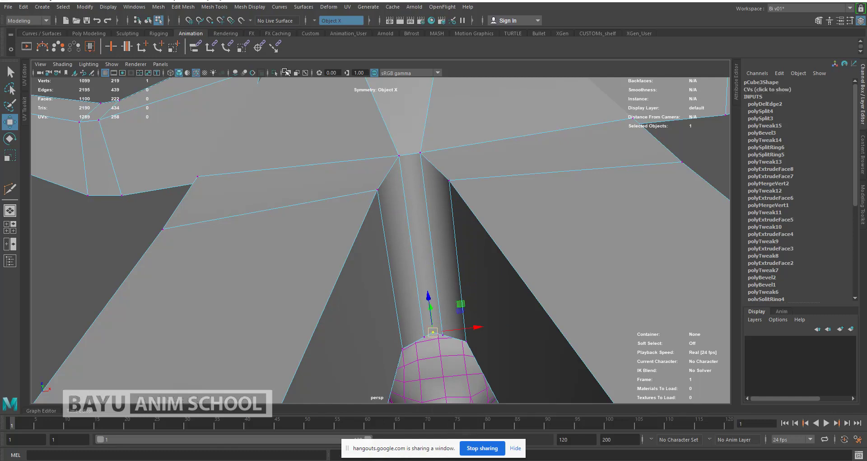
{"action": "left_click", "coordinate": [182, 6]}
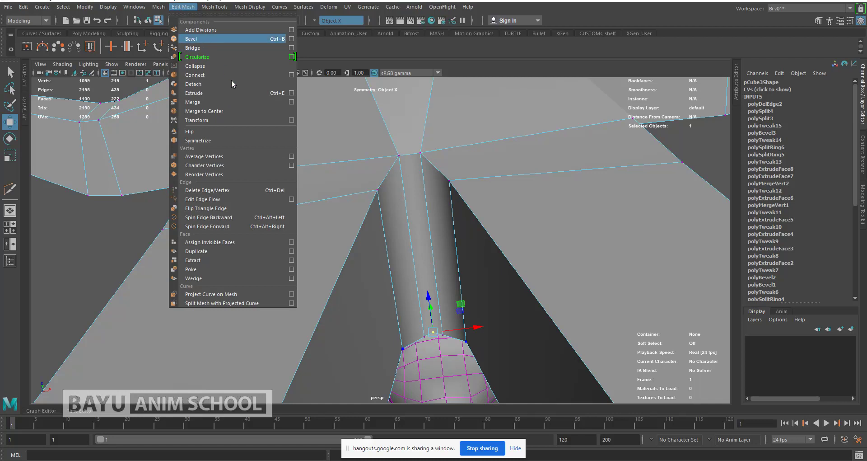
{"action": "left_click", "coordinate": [229, 190]}
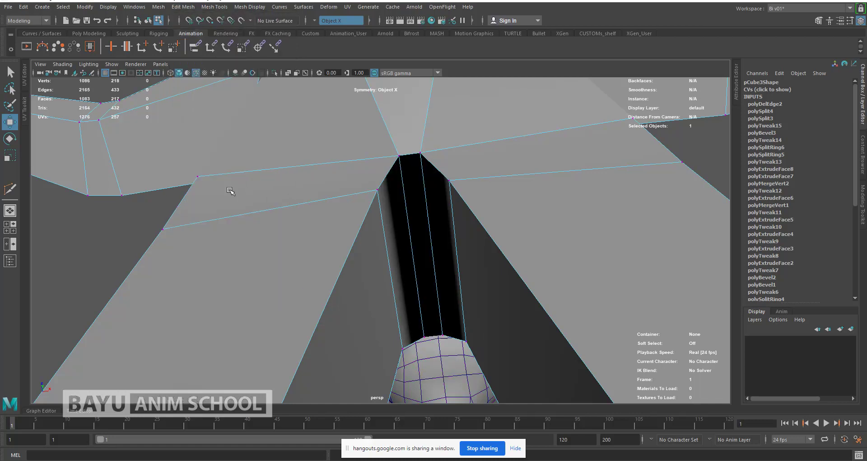
- Use symmetrical Multi-Cut to connect the two central waist vertices on the back to the rear corners of the crotch
{"action": "mouse_move", "coordinate": [414, 243]}
{"action": "left_mouse_down", "text": "alt"}
{"action": "mouse_move", "coordinate": [403, 263]}
{"action": "mouse_move", "coordinate": [416, 257]}
{"action": "left_mouse_up", "text": "alt"}
{"action": "middle_click_drag", "start_coordinate": [416, 258], "coordinate": [429, 103], "text": "alt"}
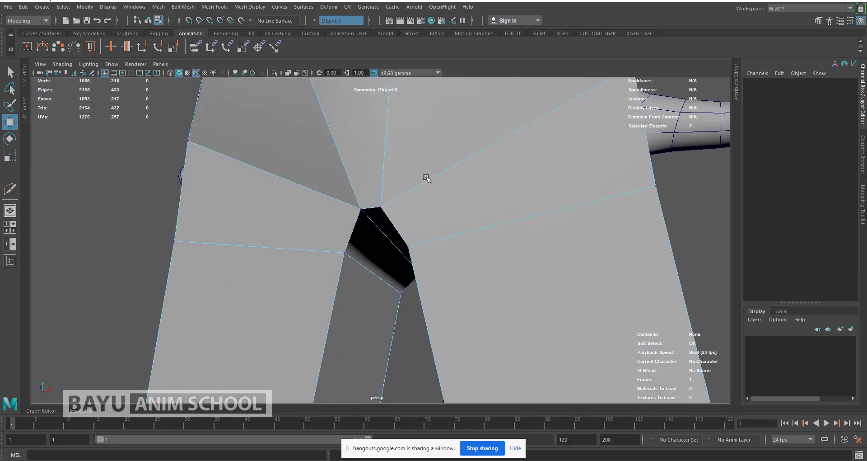
{"action": "scroll", "coordinate": [442, 208], "scroll_direction": "down", "scroll_amount": 4}
{"action": "left_click_drag", "start_coordinate": [430, 241], "coordinate": [397, 216], "text": "alt"}
{"action": "scroll", "coordinate": [449, 222], "scroll_direction": "down", "scroll_amount": 4}
{"action": "left_click_drag", "start_coordinate": [461, 246], "coordinate": [397, 256], "text": "alt"}
{"action": "scroll", "coordinate": [384, 248], "scroll_direction": "up", "scroll_amount": 2}
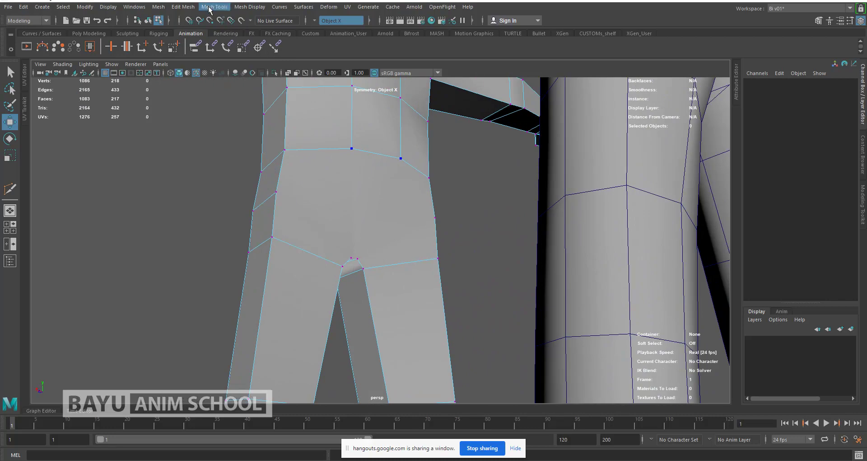
{"action": "left_click", "coordinate": [211, 7]}
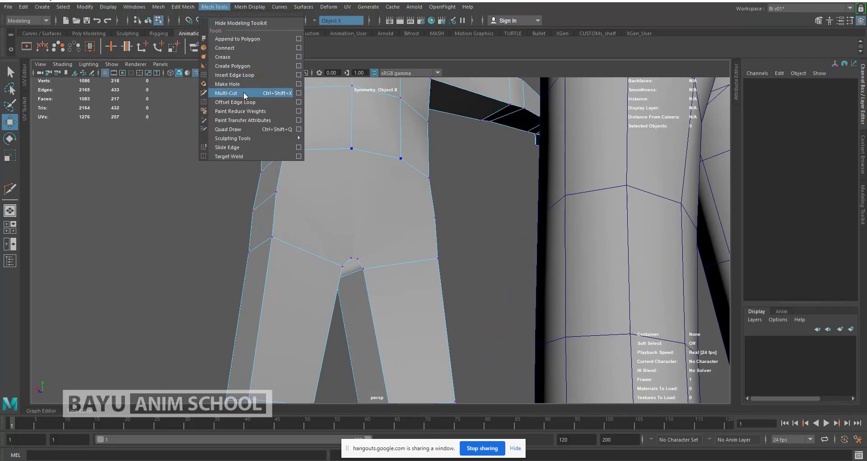
{"action": "left_click", "coordinate": [244, 93]}
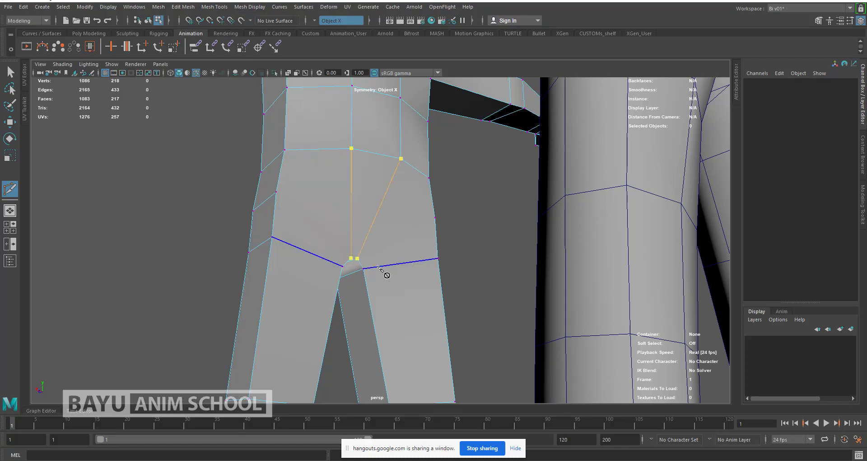
{"action": "key", "text": "Return"}
- Cut mirrored edges across the back of the hips from the crotch's rear corners to the outer hip vertices
{"action": "scroll", "coordinate": [387, 242], "scroll_direction": "down", "scroll_amount": 5}
{"action": "left_click_drag", "start_coordinate": [449, 170], "coordinate": [408, 170], "text": "alt"}
{"action": "scroll", "coordinate": [393, 189], "scroll_direction": "up", "scroll_amount": 5}
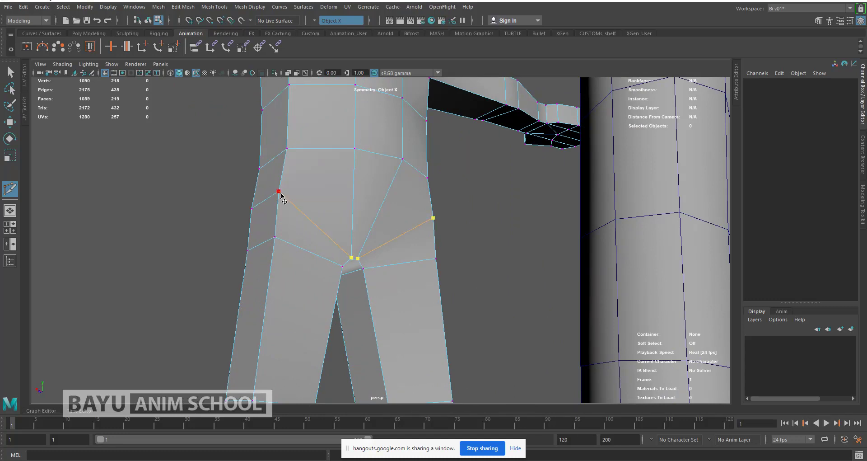
{"action": "key", "text": "Return"}
- Examine the new hip and crotch topology from the side, the back and below
{"action": "scroll", "coordinate": [374, 221], "scroll_direction": "down", "scroll_amount": 6}
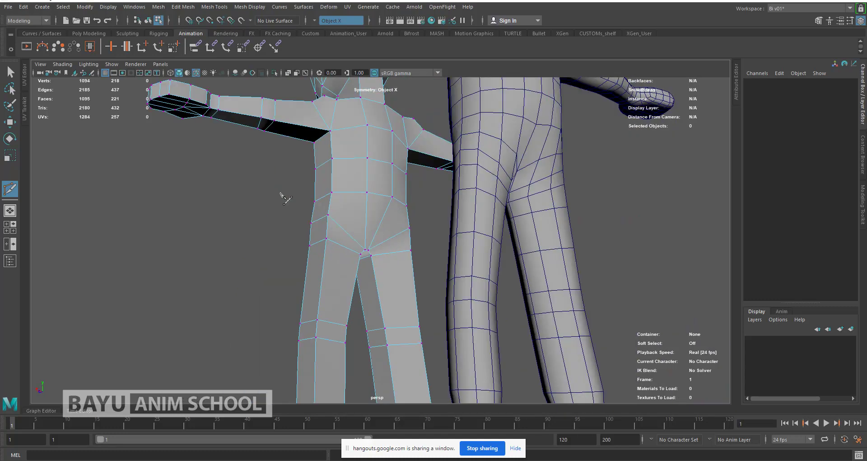
{"action": "left_click_drag", "start_coordinate": [396, 218], "coordinate": [497, 216], "text": "alt"}
{"action": "scroll", "coordinate": [437, 219], "scroll_direction": "up", "scroll_amount": 5}
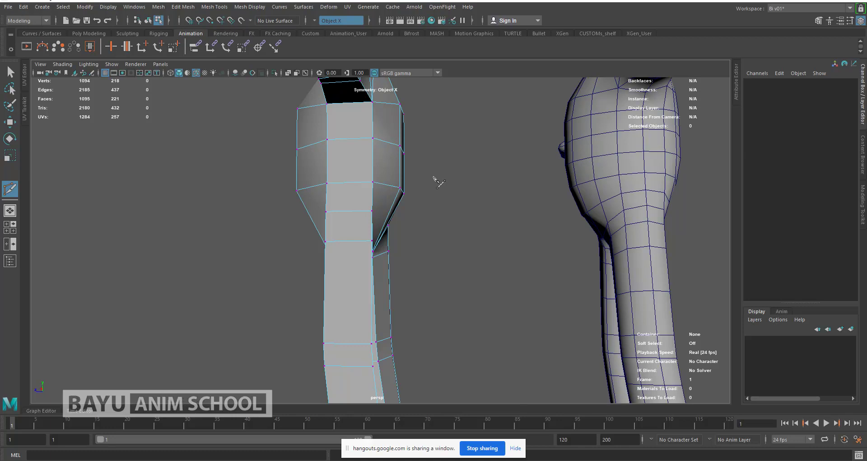
{"action": "key", "text": "w"}
{"action": "left_click_drag", "start_coordinate": [438, 181], "coordinate": [431, 157], "text": "alt"}
{"action": "left_click_drag", "start_coordinate": [420, 204], "coordinate": [360, 212], "text": "alt"}
{"action": "left_click", "coordinate": [396, 234]}
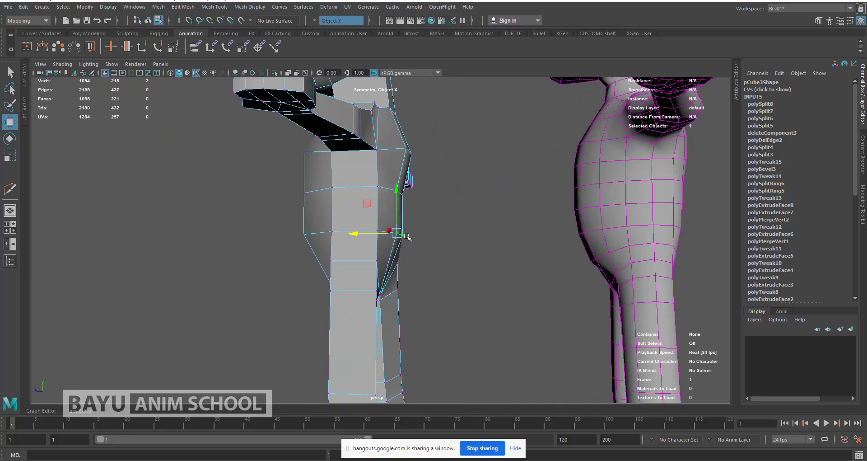
{"action": "left_click_drag", "start_coordinate": [417, 229], "coordinate": [445, 244], "text": "alt"}
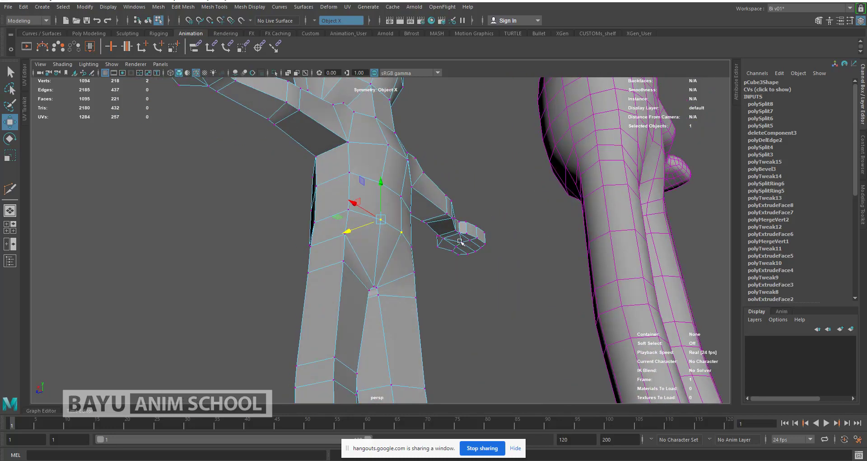
{"action": "right_click_drag", "start_coordinate": [490, 183], "coordinate": [490, 204]}
{"action": "left_click", "coordinate": [402, 290]}
{"action": "left_click", "coordinate": [402, 290]}
{"action": "mouse_move", "coordinate": [361, 292]}
{"action": "left_mouse_down", "text": "alt"}
{"action": "mouse_move", "coordinate": [372, 293]}
{"action": "mouse_move", "coordinate": [354, 289]}
{"action": "left_mouse_up", "text": "alt"}
{"action": "key", "text": "ctrl+z"}
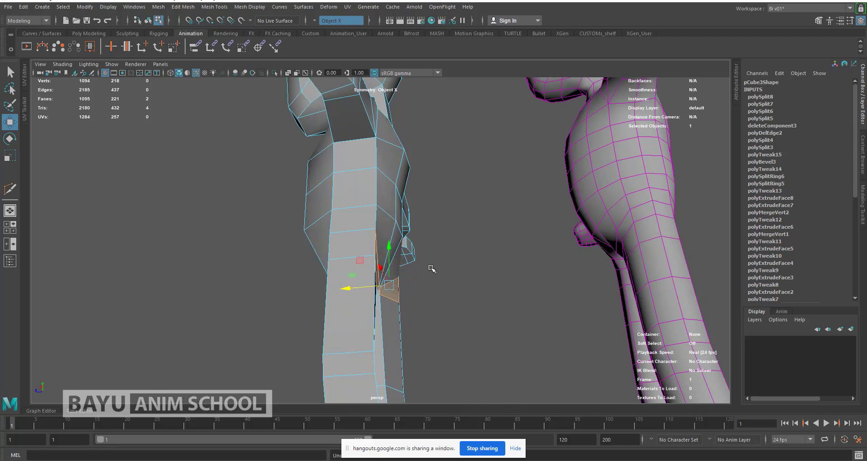
{"action": "left_click_drag", "start_coordinate": [434, 263], "coordinate": [420, 242], "text": "alt"}
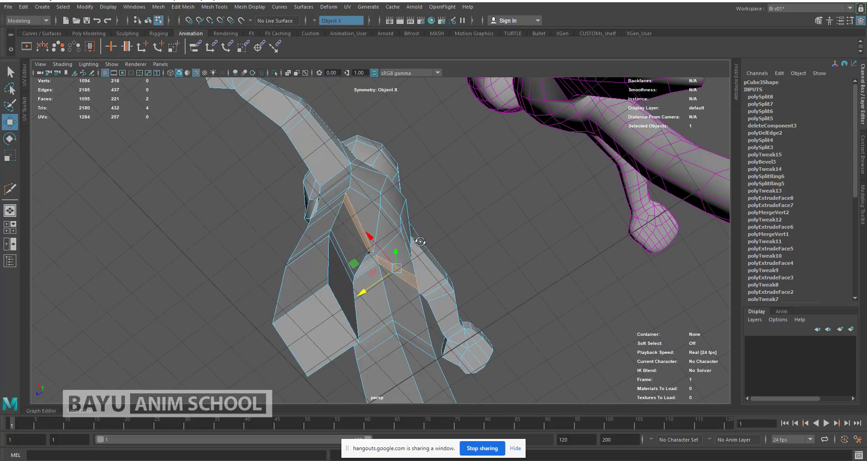
- Turn symmetry off and Multi-Cut an edge joining the two rear corner vertices of the crotch's underside
{"action": "right_click_drag", "start_coordinate": [474, 210], "coordinate": [475, 217]}
{"action": "scroll", "coordinate": [430, 262], "scroll_direction": "up", "scroll_amount": 3}
{"action": "left_click_drag", "start_coordinate": [429, 263], "coordinate": [378, 254], "text": "alt"}
{"action": "scroll", "coordinate": [374, 254], "scroll_direction": "up", "scroll_amount": 2}
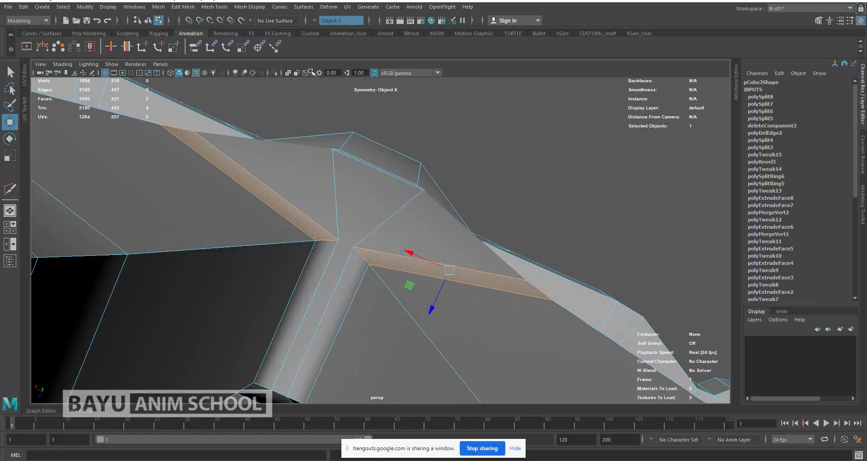
{"action": "left_click", "coordinate": [215, 7]}
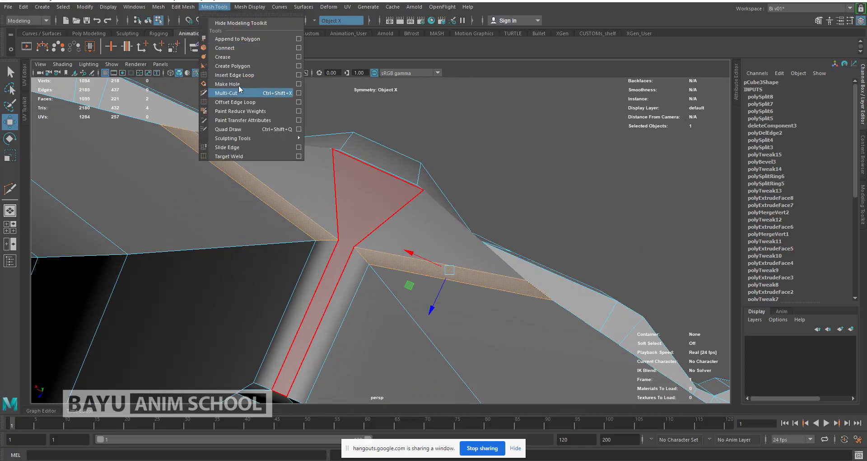
{"action": "left_click", "coordinate": [238, 92]}
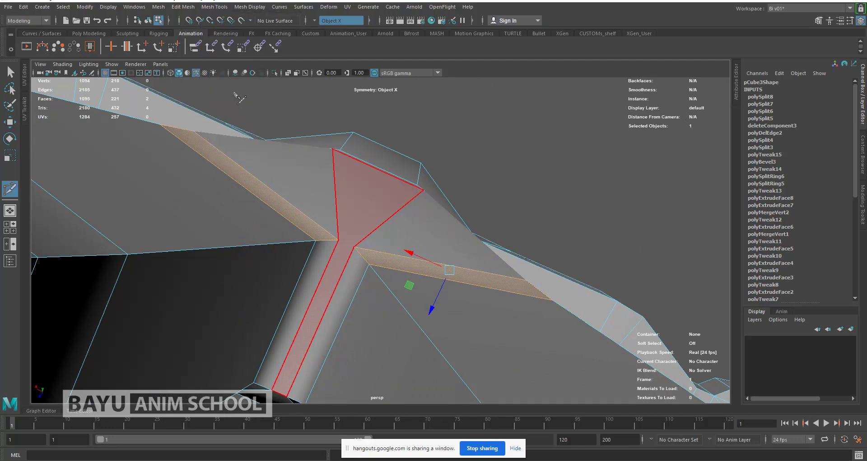
{"action": "left_click", "coordinate": [355, 248]}
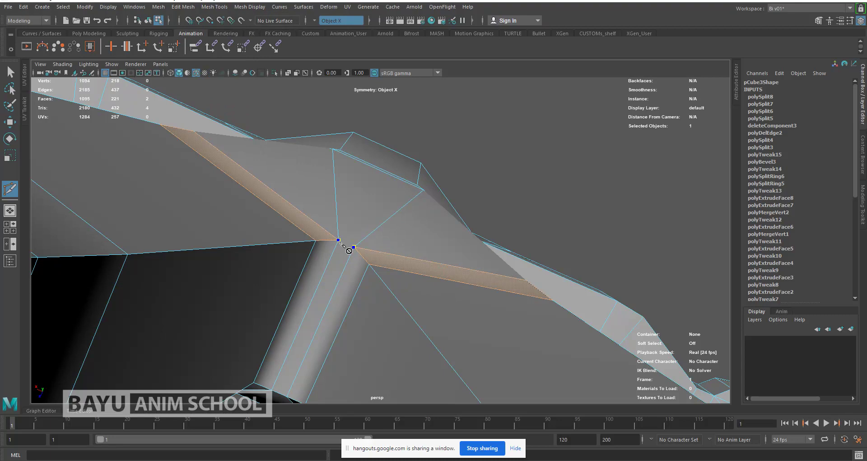
{"action": "left_click", "coordinate": [319, 23]}
{"action": "left_click", "coordinate": [326, 26]}
{"action": "left_click", "coordinate": [344, 246]}
{"action": "left_click", "coordinate": [348, 244]}
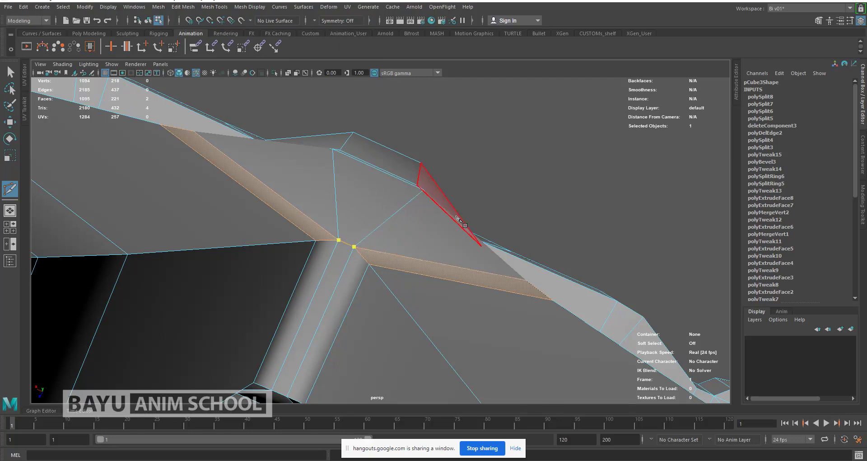
{"action": "right_click", "coordinate": [456, 217]}
- Scale the two narrow faces under the crotch along Z to lengthen them front to back
{"action": "scroll", "coordinate": [456, 217], "scroll_direction": "down", "scroll_amount": 5}
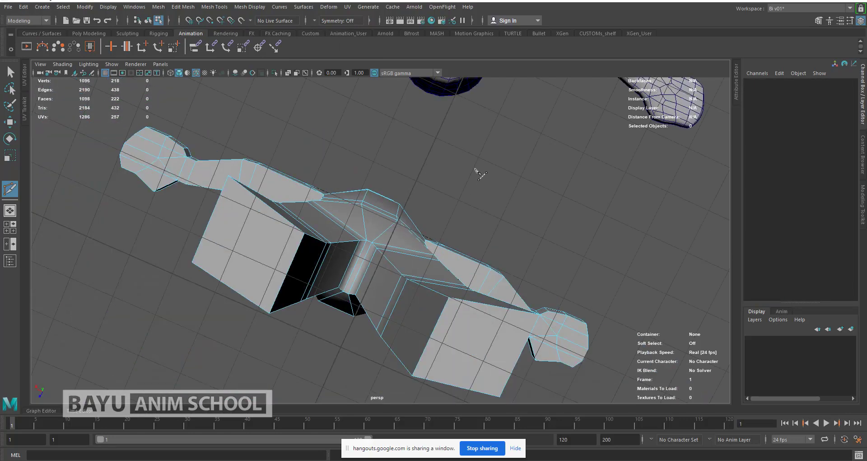
{"action": "left_click_drag", "start_coordinate": [480, 192], "coordinate": [481, 199], "text": "alt"}
{"action": "key", "text": "w"}
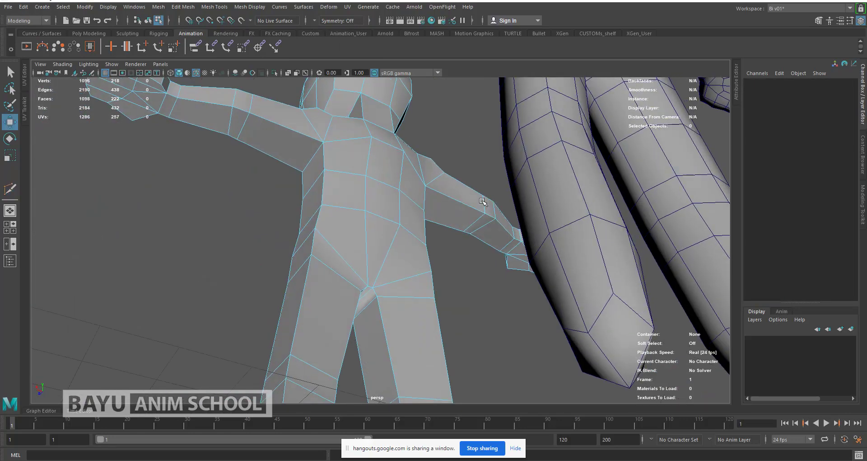
{"action": "scroll", "coordinate": [482, 200], "scroll_direction": "down", "scroll_amount": 4}
{"action": "left_click_drag", "start_coordinate": [509, 130], "coordinate": [399, 182], "text": "alt"}
{"action": "scroll", "coordinate": [398, 182], "scroll_direction": "up", "scroll_amount": 3}
{"action": "scroll", "coordinate": [398, 182], "scroll_direction": "up", "scroll_amount": 4}
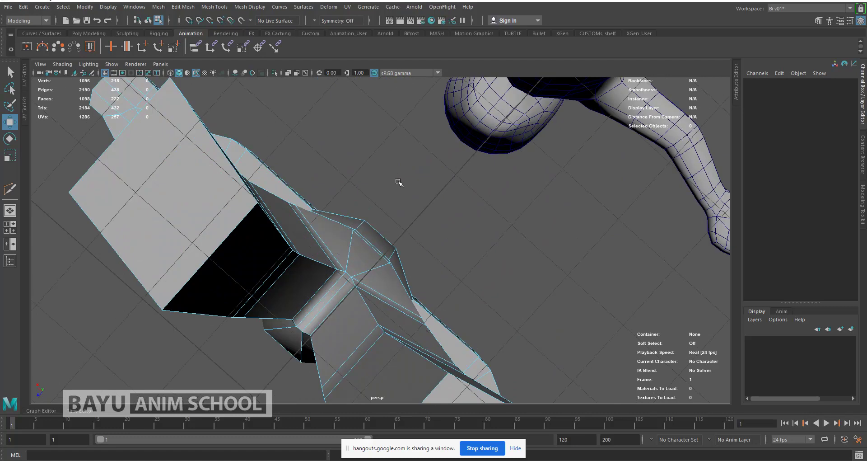
{"action": "left_click", "coordinate": [339, 302]}
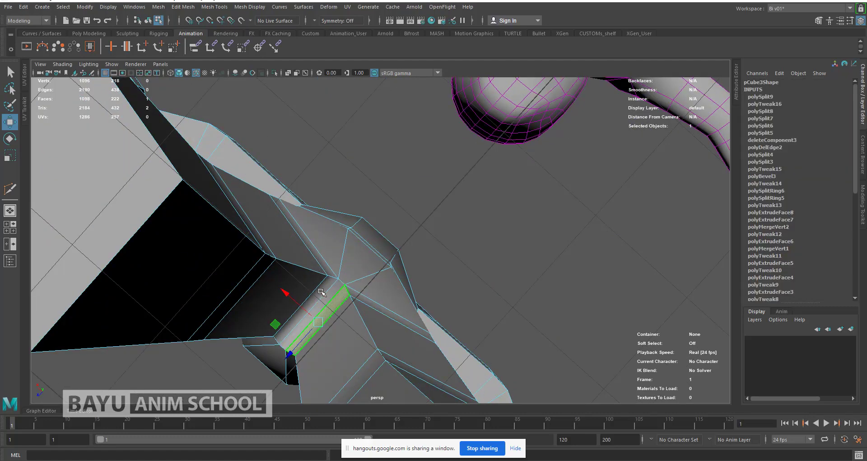
{"action": "left_click", "coordinate": [321, 290], "text": "shift"}
{"action": "key", "text": "r"}
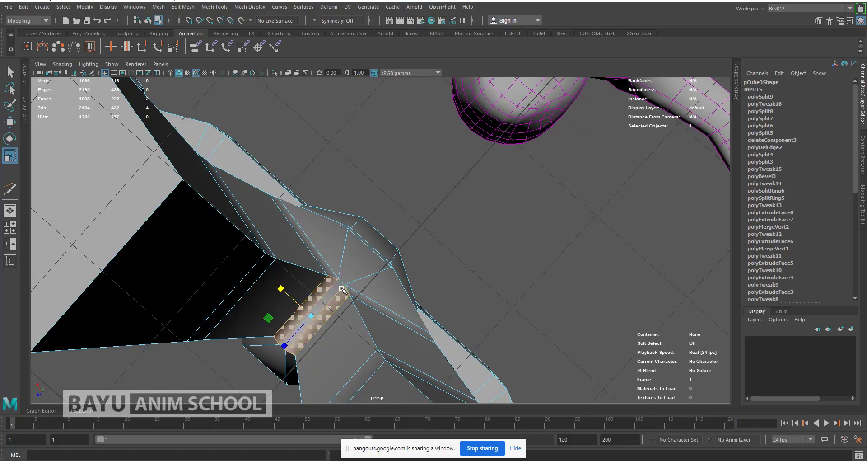
{"action": "left_click_drag", "start_coordinate": [284, 346], "coordinate": [264, 370]}
{"action": "scroll", "coordinate": [385, 226], "scroll_direction": "down", "scroll_amount": 5}
{"action": "left_click_drag", "start_coordinate": [349, 292], "coordinate": [427, 311], "text": "alt"}
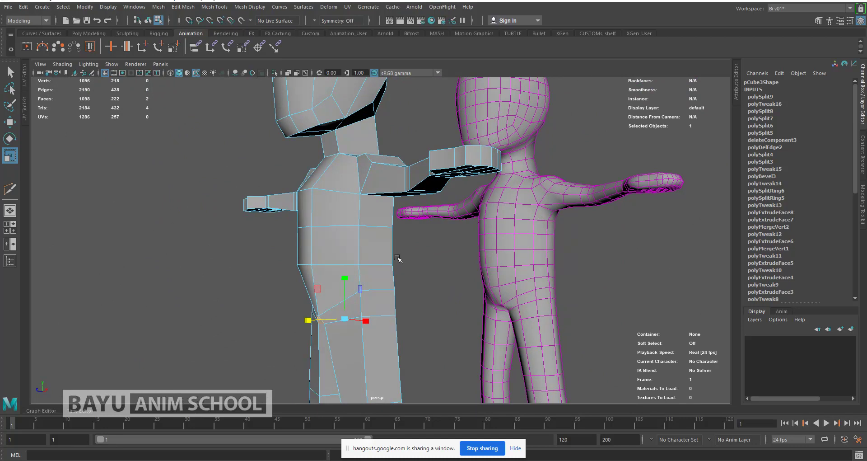
- In wireframe side view, lower the two front waist vertices of the torso to bring the belly line down
{"action": "scroll", "coordinate": [397, 260], "scroll_direction": "down", "scroll_amount": 4}
{"action": "left_click_drag", "start_coordinate": [396, 265], "coordinate": [371, 282], "text": "alt"}
{"action": "scroll", "coordinate": [400, 301], "scroll_direction": "up", "scroll_amount": 3}
{"action": "left_click_drag", "start_coordinate": [392, 229], "coordinate": [398, 351], "text": "alt"}
{"action": "middle_click_drag", "start_coordinate": [327, 168], "coordinate": [323, 260], "text": "alt"}
{"action": "left_click_drag", "start_coordinate": [323, 260], "coordinate": [304, 267], "text": "alt"}
{"action": "right_click_drag", "start_coordinate": [233, 192], "coordinate": [175, 193]}
{"action": "key", "text": "4"}
{"action": "left_click_drag", "start_coordinate": [306, 240], "coordinate": [328, 261]}
{"action": "key", "text": "w"}
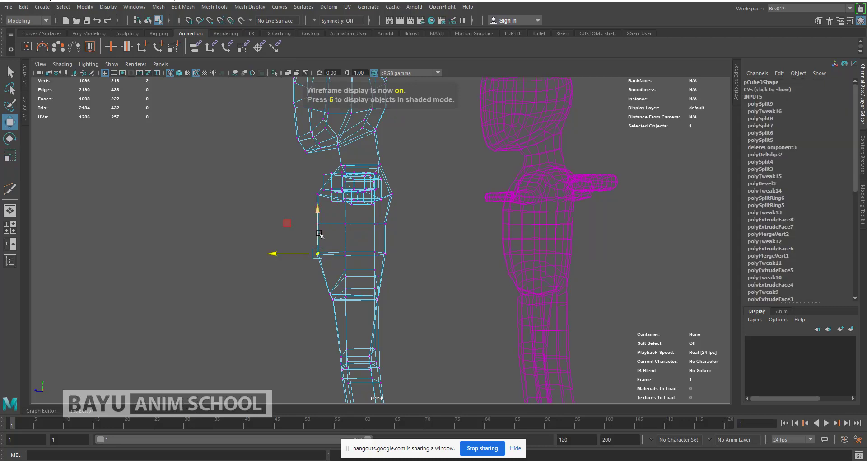
{"action": "left_click_drag", "start_coordinate": [318, 230], "coordinate": [335, 239]}
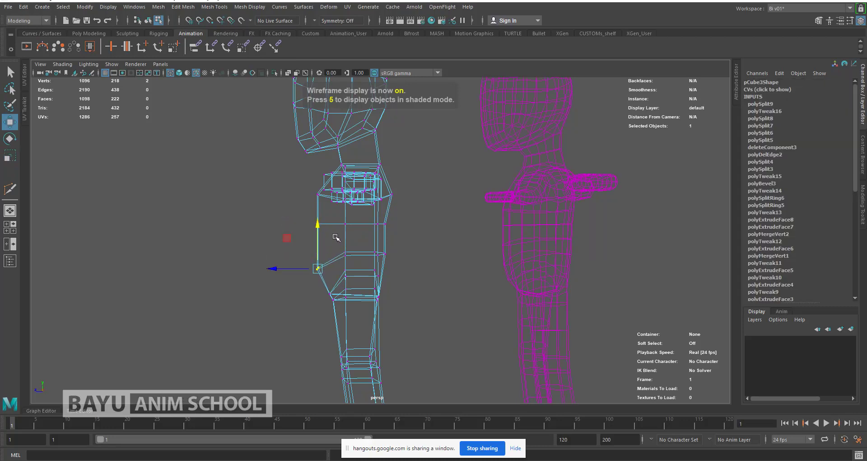
- Move the four front belly vertices below the chest slightly backward to flatten the belly
{"action": "left_click_drag", "start_coordinate": [345, 244], "coordinate": [304, 218]}
{"action": "left_click_drag", "start_coordinate": [301, 186], "coordinate": [316, 199]}
{"action": "left_click_drag", "start_coordinate": [295, 239], "coordinate": [314, 287], "text": "alt"}
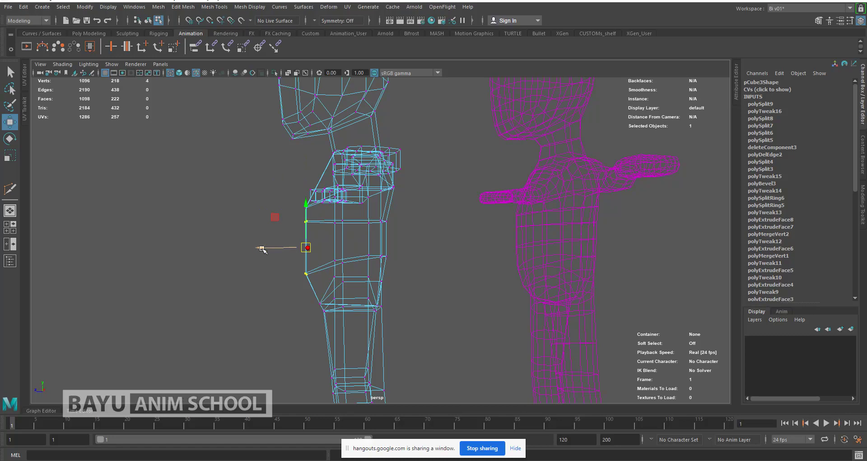
{"action": "left_click_drag", "start_coordinate": [262, 248], "coordinate": [270, 250]}
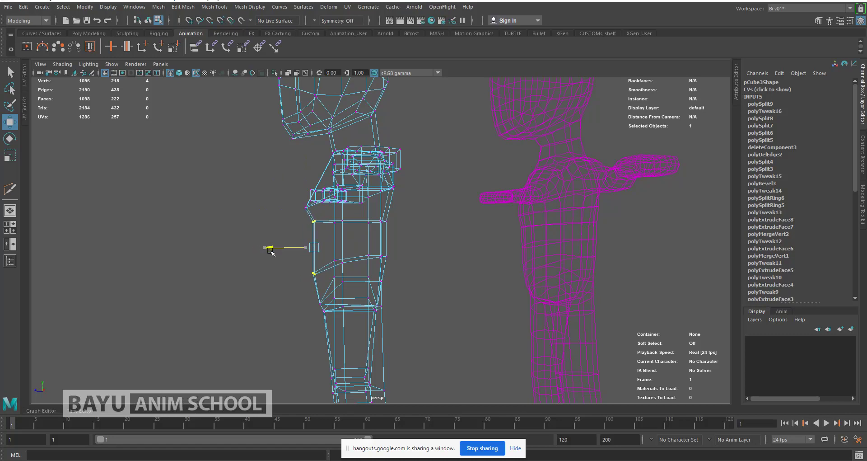
- Enable Object X symmetry, adjust the height of the outer waist vertices, and move the outer hip vertices slightly outward
{"action": "left_click_drag", "start_coordinate": [389, 268], "coordinate": [445, 272], "text": "alt"}
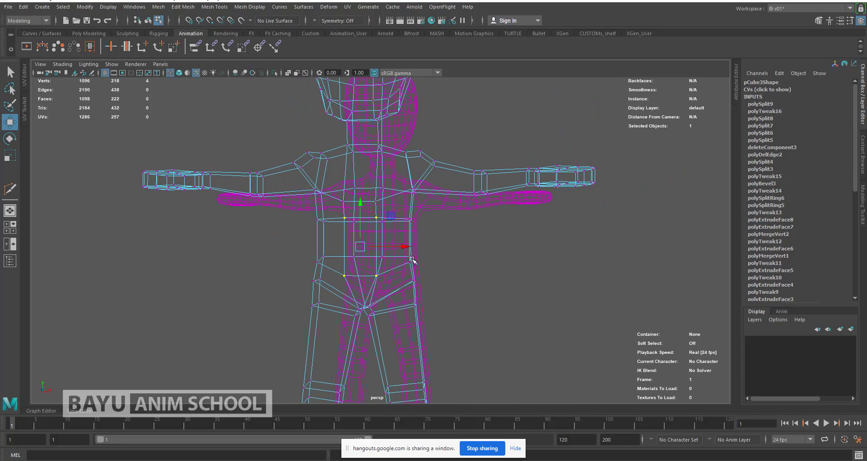
{"action": "left_click_drag", "start_coordinate": [425, 247], "coordinate": [405, 267]}
{"action": "left_click", "coordinate": [318, 20]}
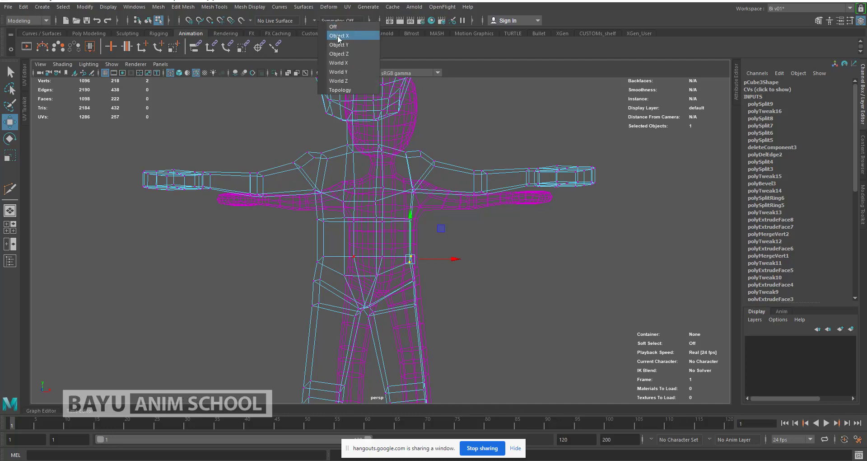
{"action": "left_click", "coordinate": [337, 35]}
{"action": "left_click_drag", "start_coordinate": [411, 223], "coordinate": [411, 228]}
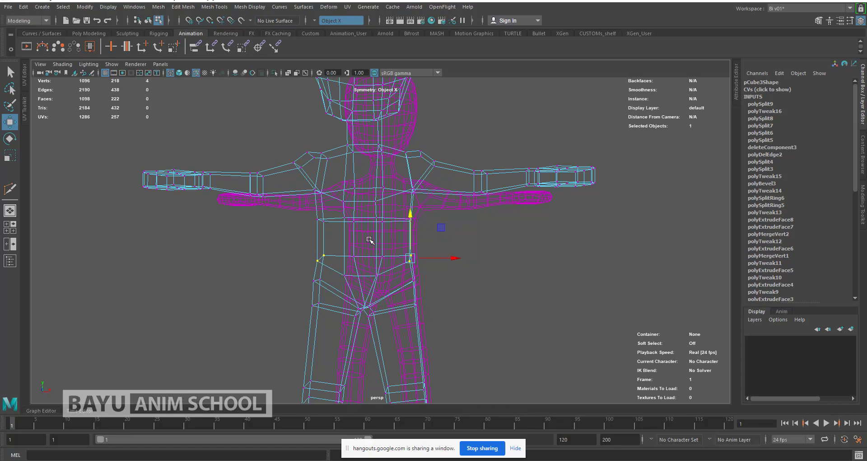
{"action": "left_click_drag", "start_coordinate": [470, 234], "coordinate": [460, 270], "text": "alt"}
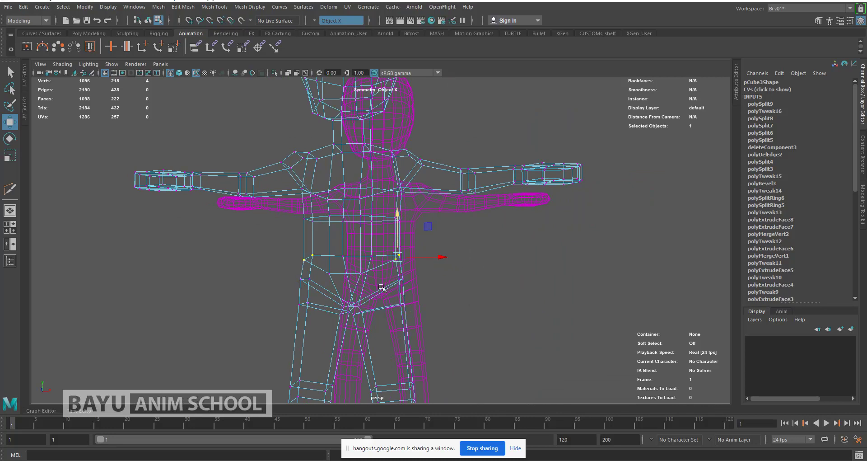
{"action": "left_click_drag", "start_coordinate": [420, 294], "coordinate": [448, 304]}
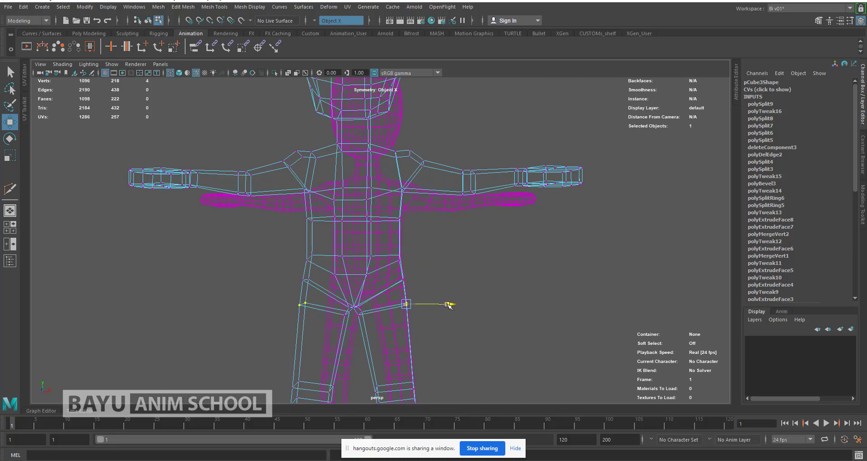
- Return to shaded display and raise the front vertices at the lower ends of both legs, nudging them slightly backward
{"action": "scroll", "coordinate": [419, 245], "scroll_direction": "down", "scroll_amount": 3}
{"action": "left_click_drag", "start_coordinate": [448, 264], "coordinate": [436, 236], "text": "alt"}
{"action": "key", "text": "5"}
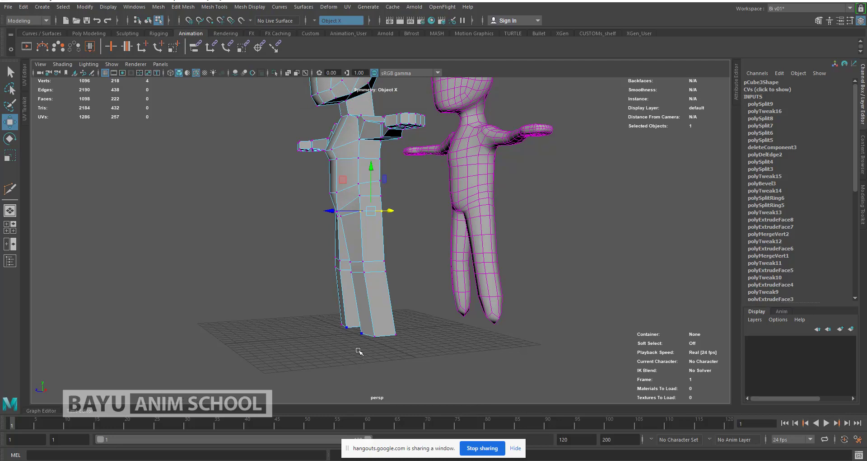
{"action": "scroll", "coordinate": [398, 307], "scroll_direction": "up", "scroll_amount": 3}
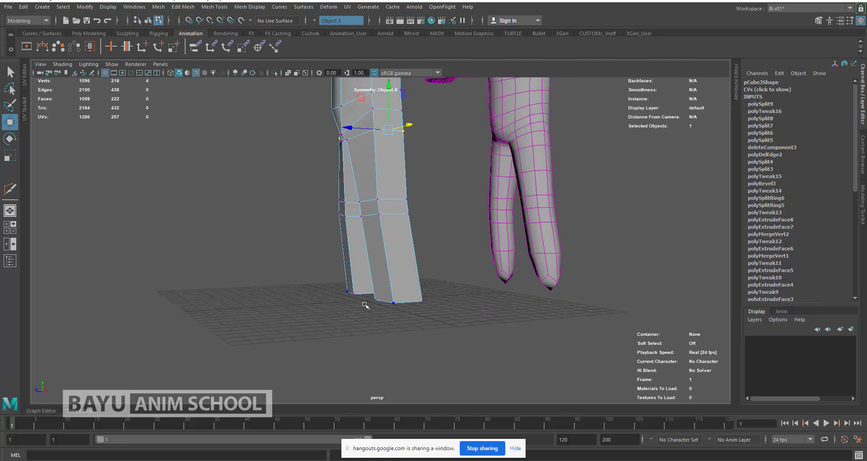
{"action": "left_click_drag", "start_coordinate": [364, 304], "coordinate": [387, 310], "text": "alt"}
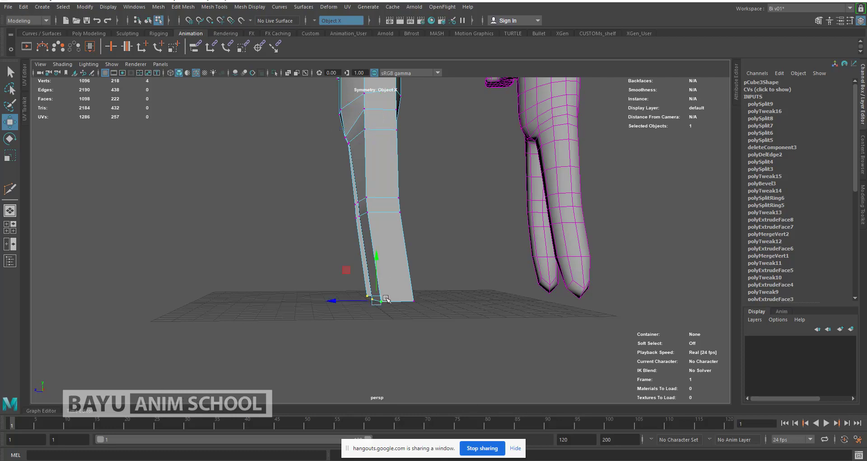
{"action": "left_click_drag", "start_coordinate": [377, 277], "coordinate": [379, 257]}
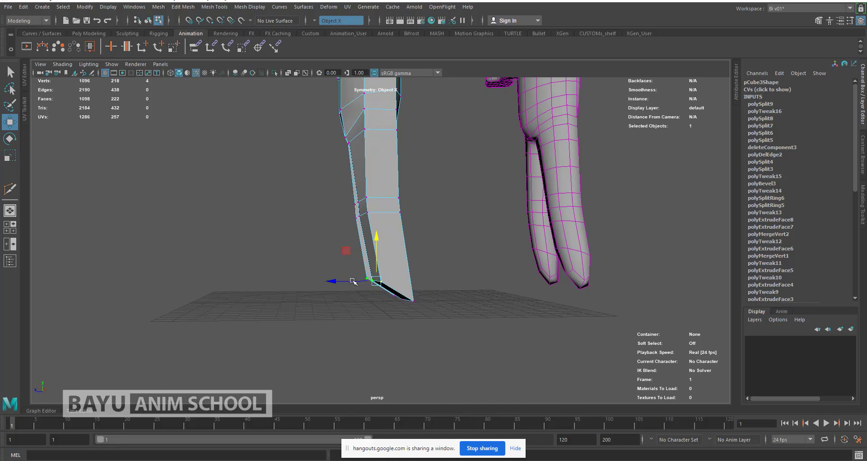
{"action": "left_click_drag", "start_coordinate": [345, 281], "coordinate": [346, 281]}
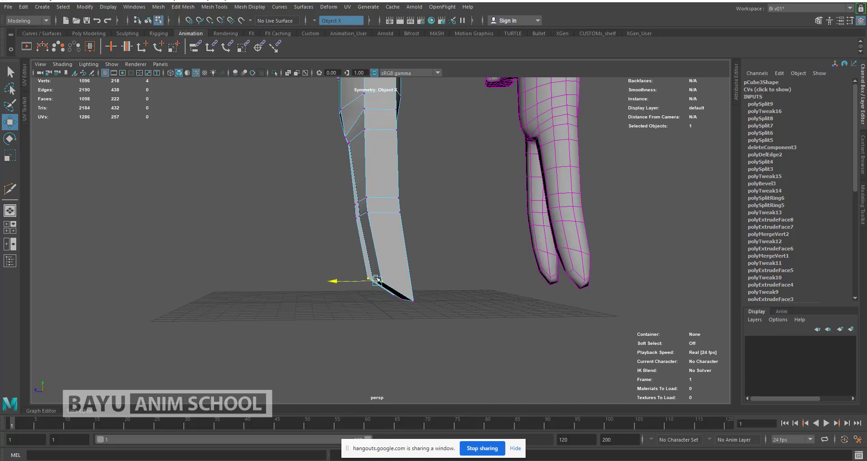
- Extrude the bottom end faces of both legs forward and flatten the new front faces vertically to form foot blocks
{"action": "right_click_drag", "start_coordinate": [439, 212], "coordinate": [436, 229]}
{"action": "left_click", "coordinate": [395, 291]}
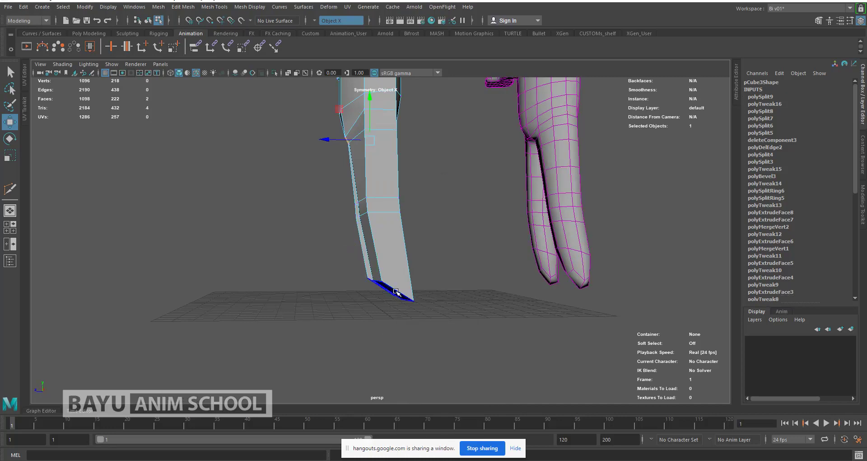
{"action": "left_click", "coordinate": [183, 6]}
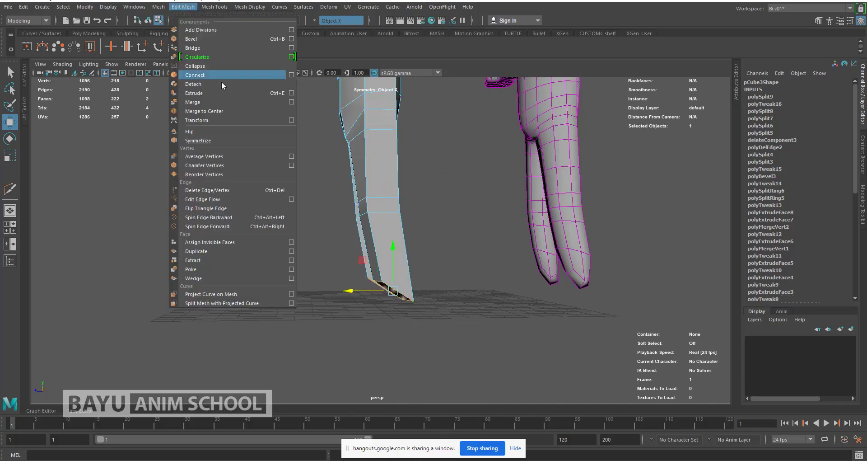
{"action": "left_click", "coordinate": [215, 93]}
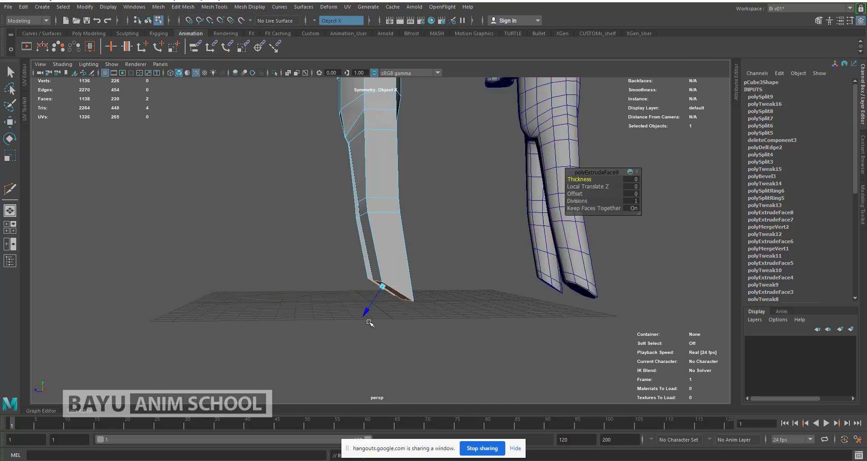
{"action": "key", "text": "w"}
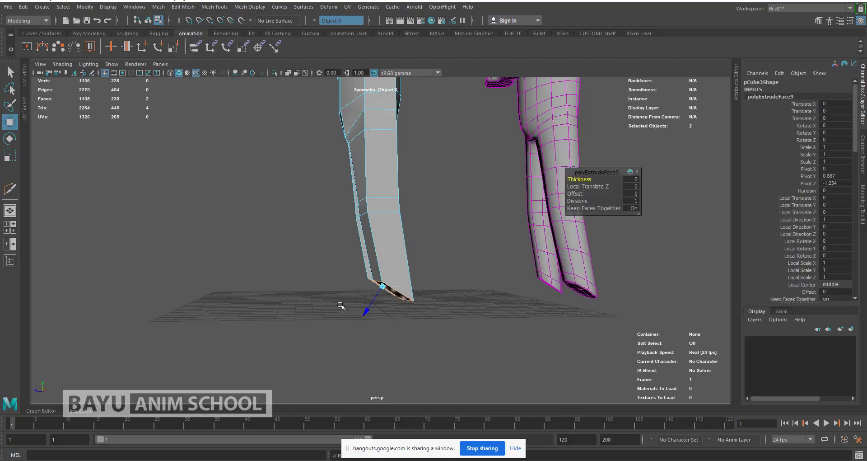
{"action": "middle_click_drag", "start_coordinate": [318, 293], "coordinate": [479, 285]}
{"action": "key", "text": "r"}
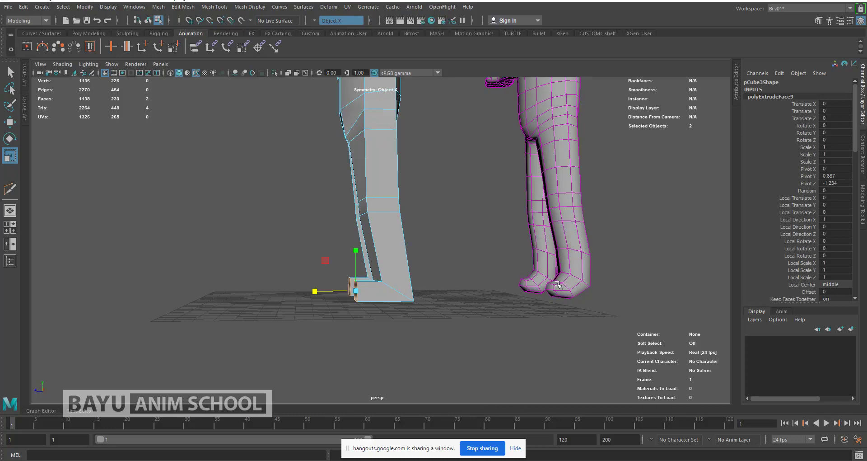
- Extrude the front faces of both feet again and move them slightly forward to add the toe sections
{"action": "left_click", "coordinate": [184, 7]}
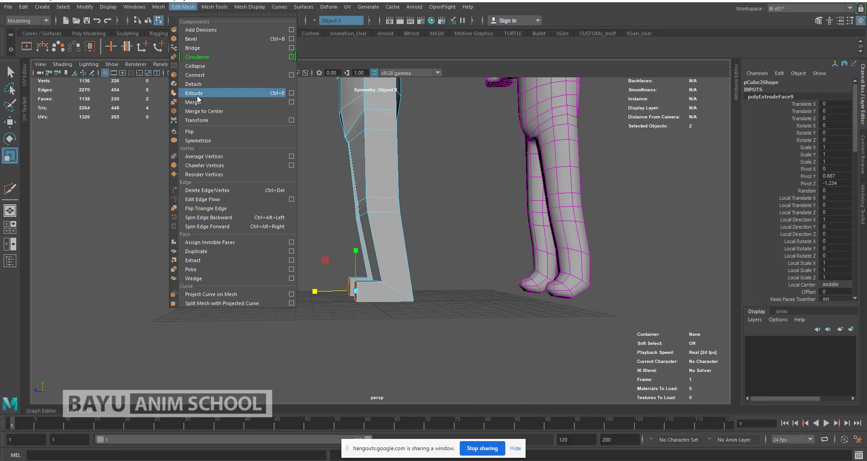
{"action": "left_click", "coordinate": [193, 95]}
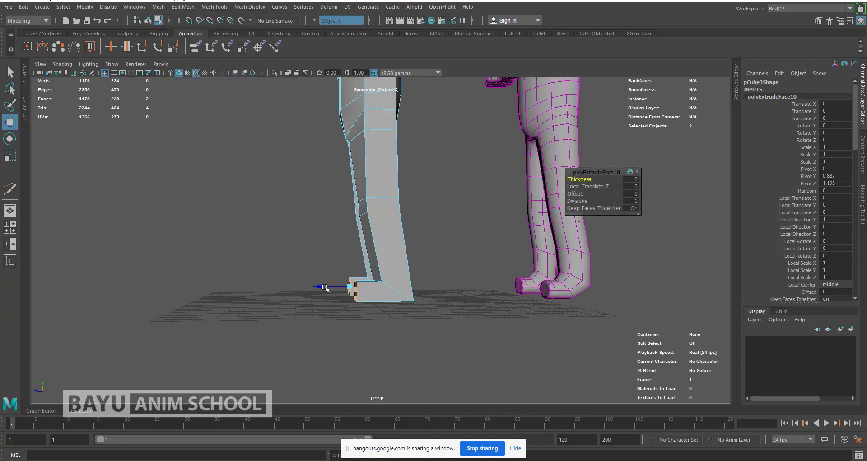
{"action": "key", "text": "w"}
{"action": "left_click", "coordinate": [268, 299]}
{"action": "key", "text": "ctrl+z"}
{"action": "mouse_move", "coordinate": [317, 292]}
{"action": "left_mouse_down"}
{"action": "mouse_move", "coordinate": [295, 293]}
{"action": "mouse_move", "coordinate": [304, 293]}
{"action": "left_mouse_up"}
- Select all underside faces of both feet and extrude them downward with a Local Translate Z of 0.427 to form soles
{"action": "left_click_drag", "start_coordinate": [482, 303], "coordinate": [410, 287], "text": "alt"}
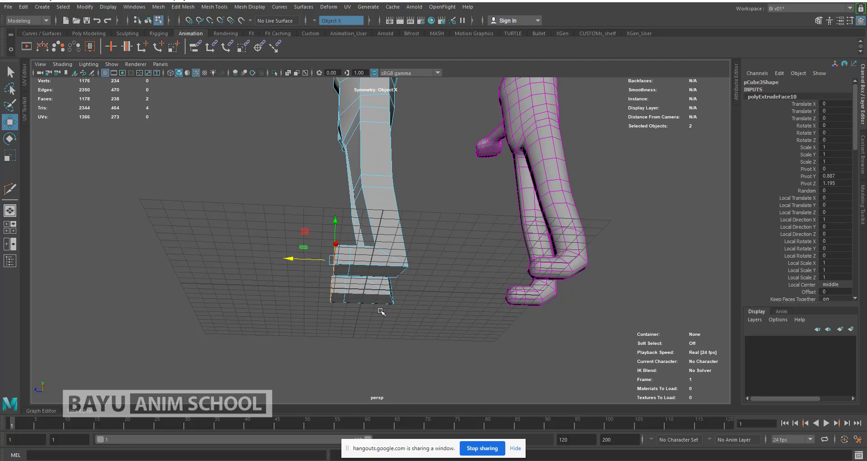
{"action": "left_click", "coordinate": [367, 293]}
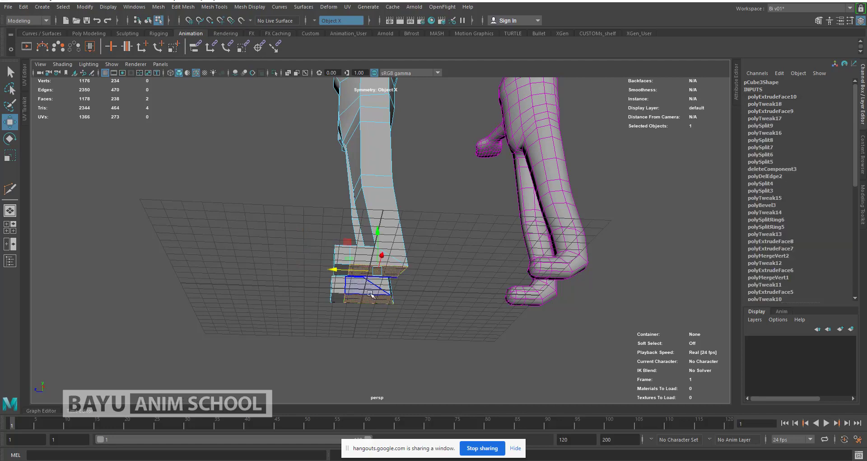
{"action": "key", "text": "q"}
{"action": "left_click", "coordinate": [342, 272], "text": "shift"}
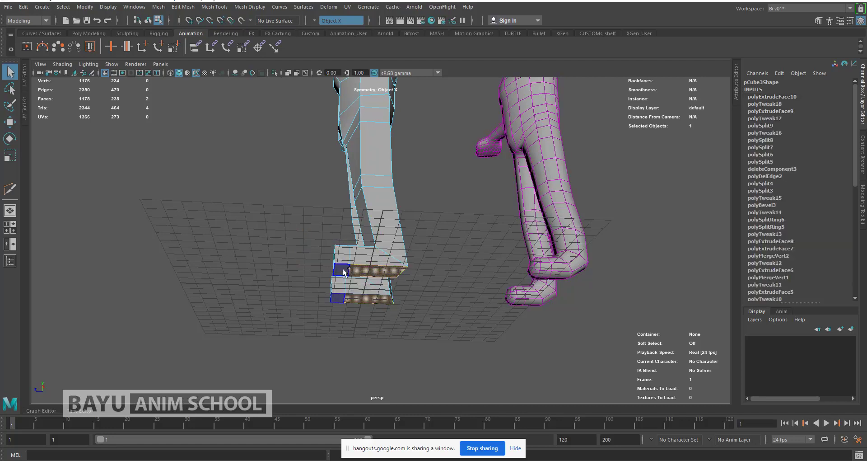
{"action": "scroll", "coordinate": [394, 281], "scroll_direction": "up", "scroll_amount": 2}
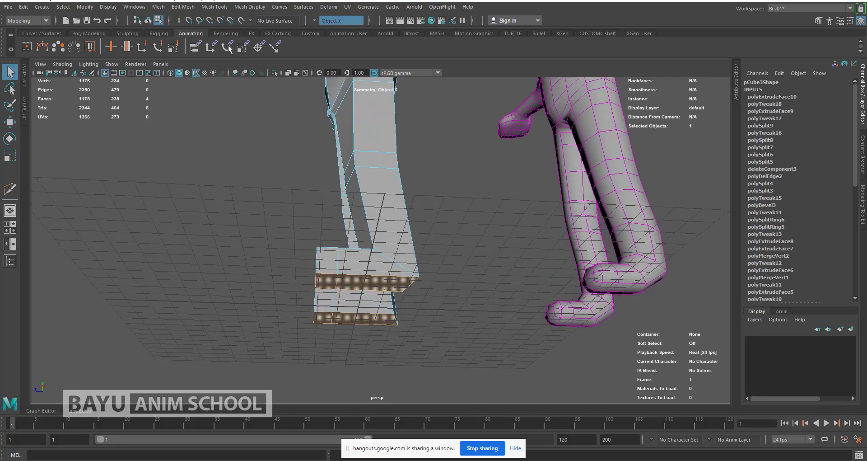
{"action": "left_click", "coordinate": [190, 7]}
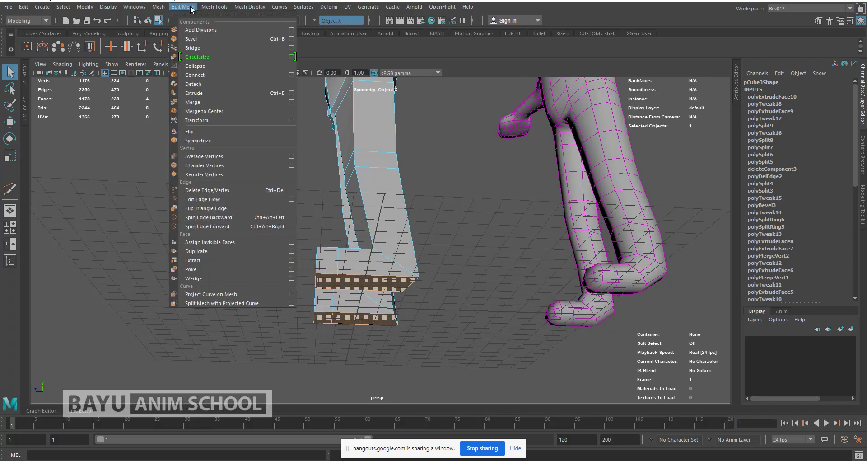
{"action": "left_click", "coordinate": [194, 92]}
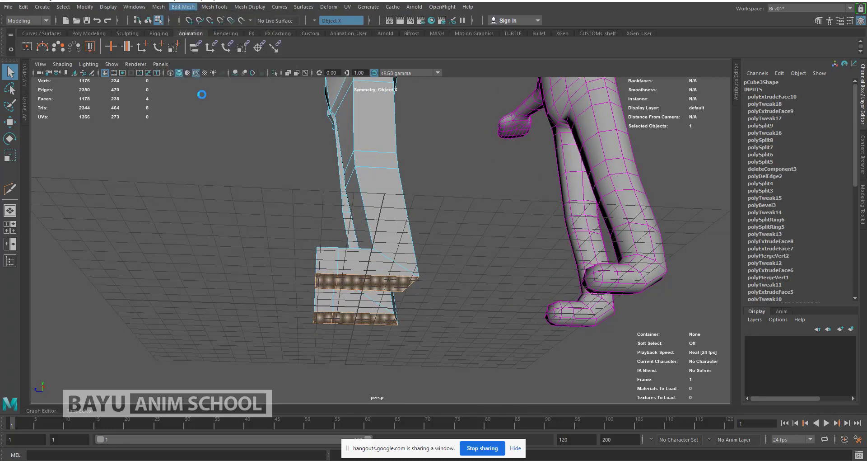
{"action": "left_click_drag", "start_coordinate": [365, 351], "coordinate": [364, 359]}
- Lower the top faces of both toe sections and move the lower front toe faces slightly forward
{"action": "left_click_drag", "start_coordinate": [542, 315], "coordinate": [435, 245], "text": "alt"}
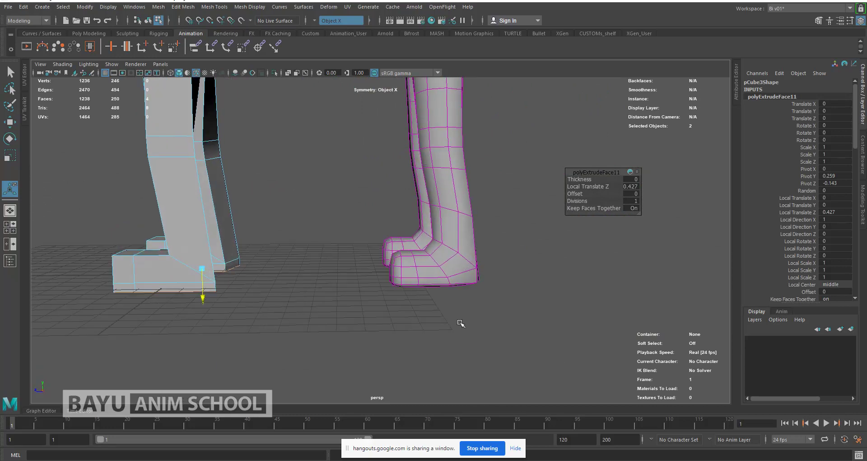
{"action": "left_click_drag", "start_coordinate": [448, 301], "coordinate": [423, 261], "text": "alt"}
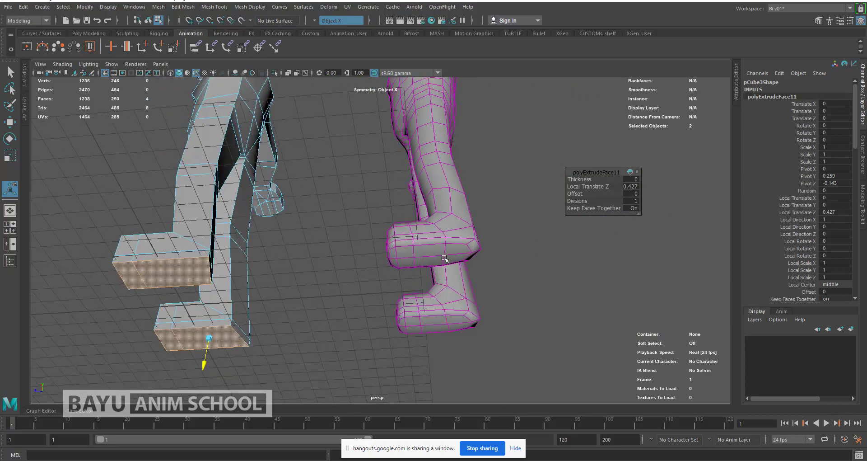
{"action": "left_click_drag", "start_coordinate": [291, 294], "coordinate": [340, 329], "text": "alt"}
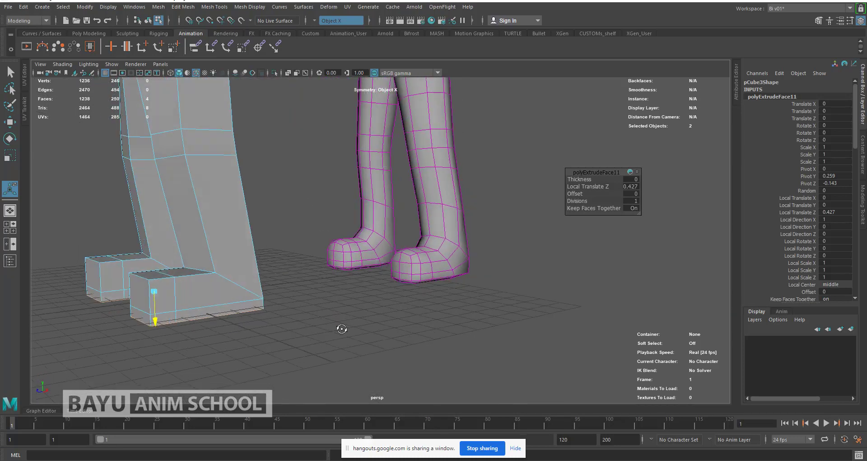
{"action": "middle_click_drag", "start_coordinate": [257, 333], "coordinate": [336, 343], "text": "alt"}
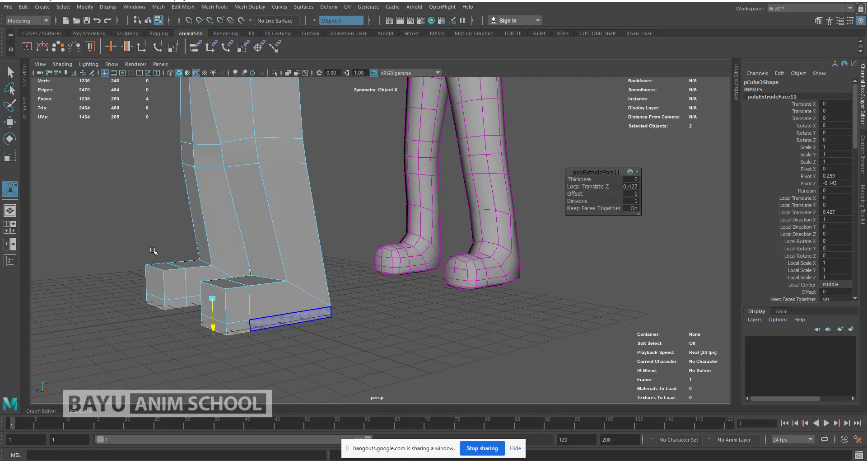
{"action": "left_click", "coordinate": [162, 266]}
{"action": "left_click", "coordinate": [164, 265]}
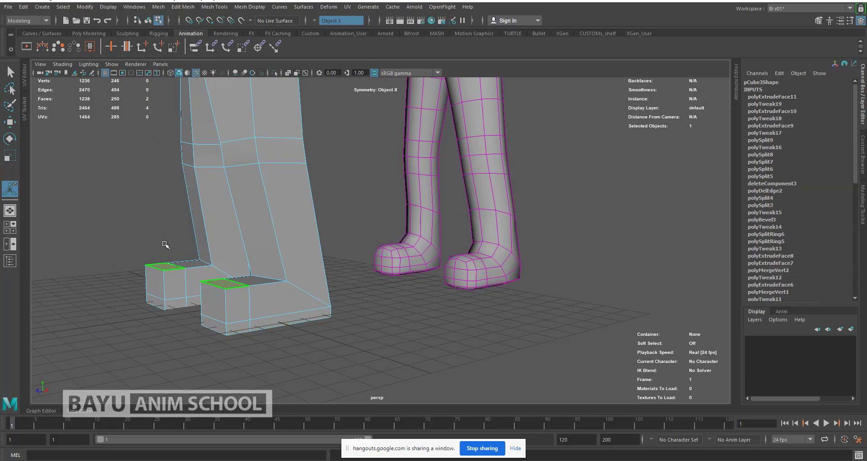
{"action": "key", "text": "w"}
{"action": "left_click_drag", "start_coordinate": [164, 237], "coordinate": [165, 248]}
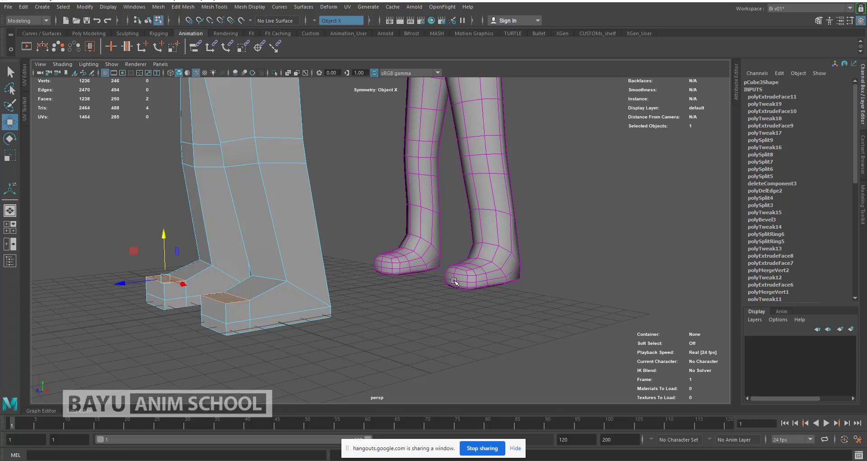
{"action": "left_click", "coordinate": [220, 328]}
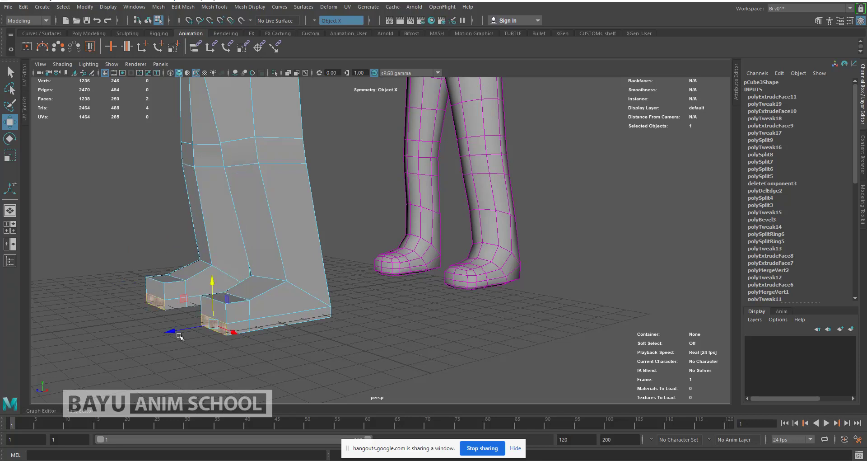
{"action": "left_click_drag", "start_coordinate": [172, 333], "coordinate": [164, 334]}
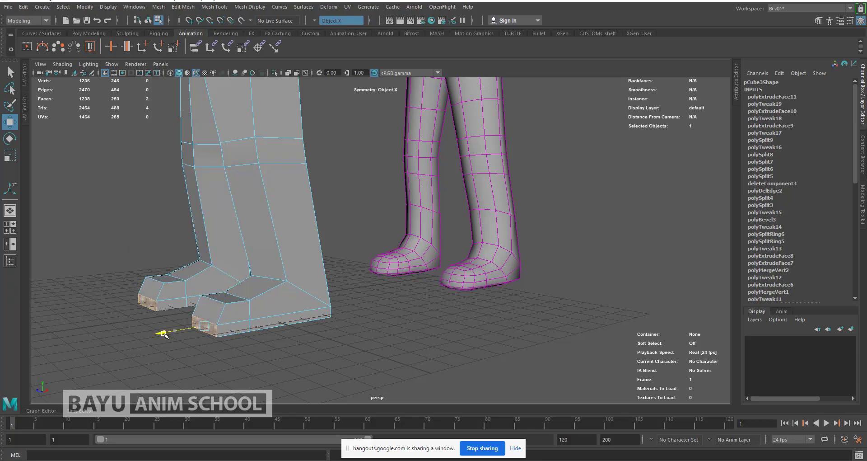
- In wireframe display, select the outer front toe vertices of both feet, move them sideways to reshape the toes, and return to shaded display
{"action": "mouse_move", "coordinate": [445, 324]}
{"action": "left_mouse_down", "text": "alt"}
{"action": "mouse_move", "coordinate": [460, 329]}
{"action": "mouse_move", "coordinate": [422, 330]}
{"action": "mouse_move", "coordinate": [368, 306]}
{"action": "mouse_move", "coordinate": [445, 306]}
{"action": "mouse_move", "coordinate": [457, 319]}
{"action": "left_mouse_up", "text": "alt"}
{"action": "middle_click_drag", "start_coordinate": [457, 319], "coordinate": [467, 335], "text": "alt"}
{"action": "left_click_drag", "start_coordinate": [466, 335], "coordinate": [457, 353], "text": "alt"}
{"action": "right_click_drag", "start_coordinate": [531, 192], "coordinate": [490, 195]}
{"action": "key", "text": "4"}
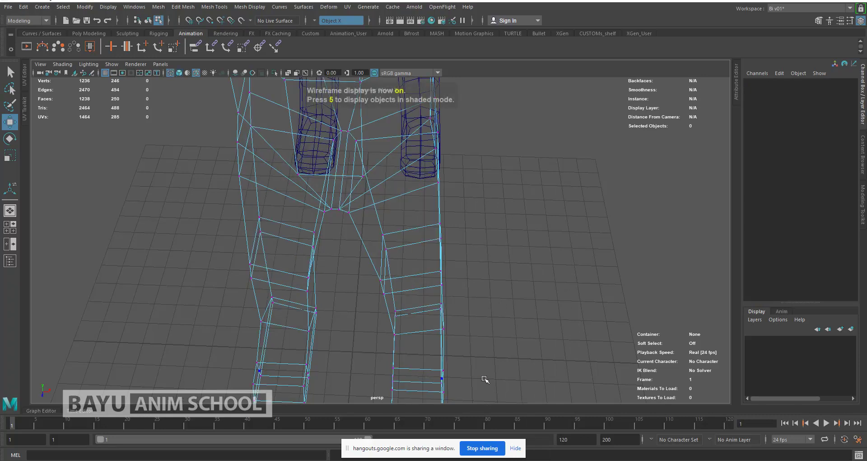
{"action": "mouse_move", "coordinate": [488, 331]}
{"action": "left_mouse_down", "text": "alt"}
{"action": "mouse_move", "coordinate": [490, 310]}
{"action": "mouse_move", "coordinate": [485, 330]}
{"action": "left_mouse_up", "text": "alt"}
{"action": "left_click_drag", "start_coordinate": [380, 310], "coordinate": [471, 333]}
{"action": "key", "text": "r"}
{"action": "left_click_drag", "start_coordinate": [438, 377], "coordinate": [469, 277]}
{"action": "key", "text": "w"}
{"action": "scroll", "coordinate": [452, 357], "scroll_direction": "up", "scroll_amount": 5}
{"action": "key", "text": "5"}
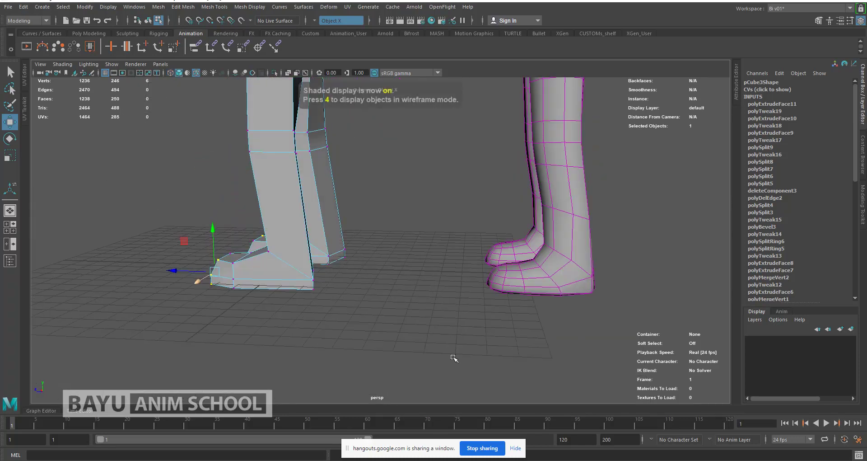
- Insert an edge loop around both lower legs, about midway between knee and ankle
{"action": "left_click_drag", "start_coordinate": [375, 303], "coordinate": [390, 314], "text": "alt"}
{"action": "scroll", "coordinate": [417, 280], "scroll_direction": "down", "scroll_amount": 4}
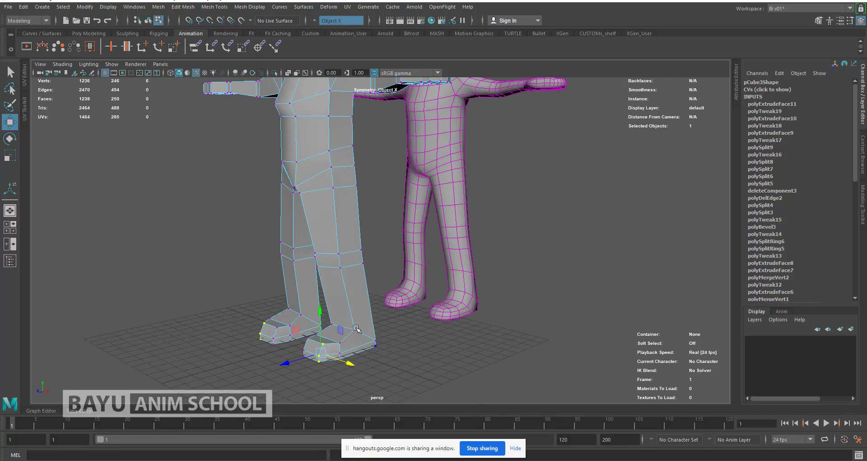
{"action": "left_click", "coordinate": [192, 7]}
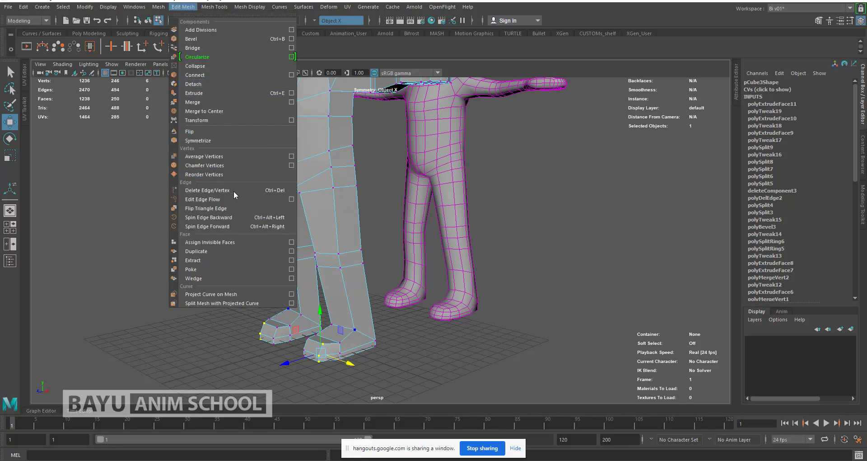
{"action": "mouse_move", "coordinate": [214, 7]}
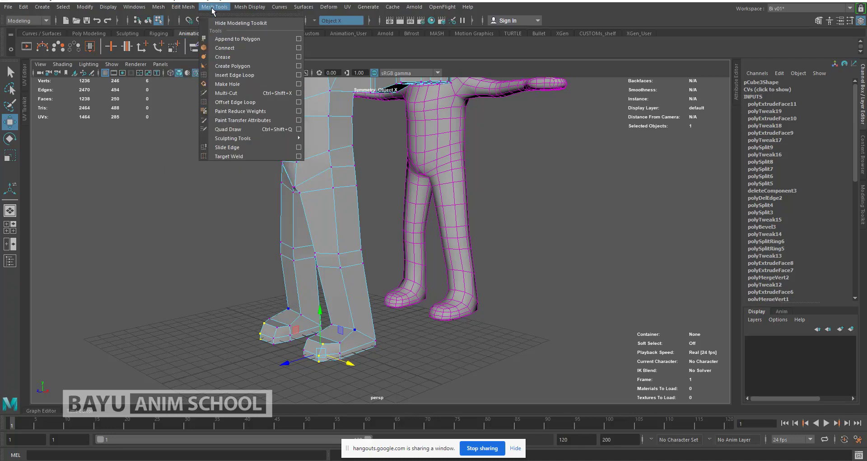
{"action": "left_click", "coordinate": [248, 75]}
{"action": "left_click_drag", "start_coordinate": [493, 254], "coordinate": [455, 121], "text": "alt"}
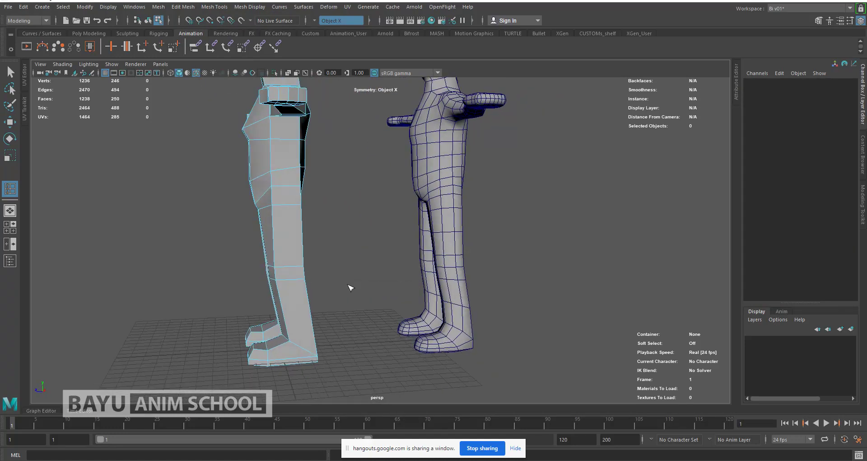
{"action": "mouse_move", "coordinate": [357, 309]}
{"action": "left_mouse_down", "text": "alt"}
{"action": "mouse_move", "coordinate": [374, 284]}
{"action": "mouse_move", "coordinate": [356, 297]}
{"action": "mouse_move", "coordinate": [386, 294]}
{"action": "mouse_move", "coordinate": [348, 298]}
{"action": "left_mouse_up", "text": "alt"}
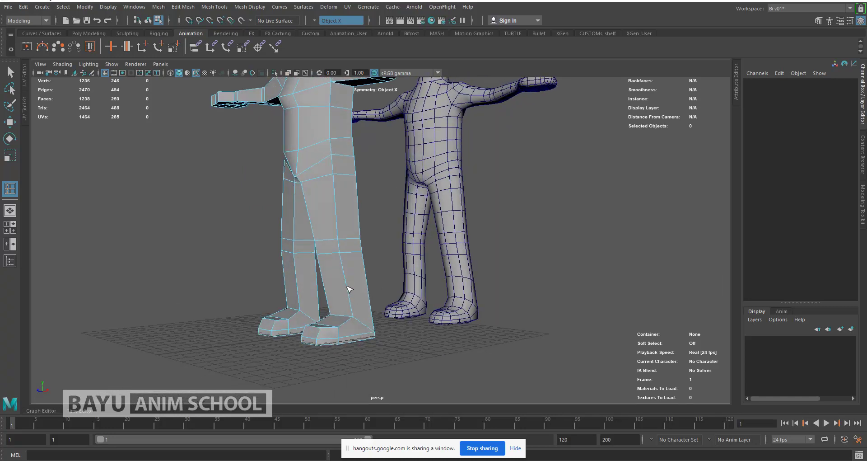
{"action": "left_click", "coordinate": [349, 288]}
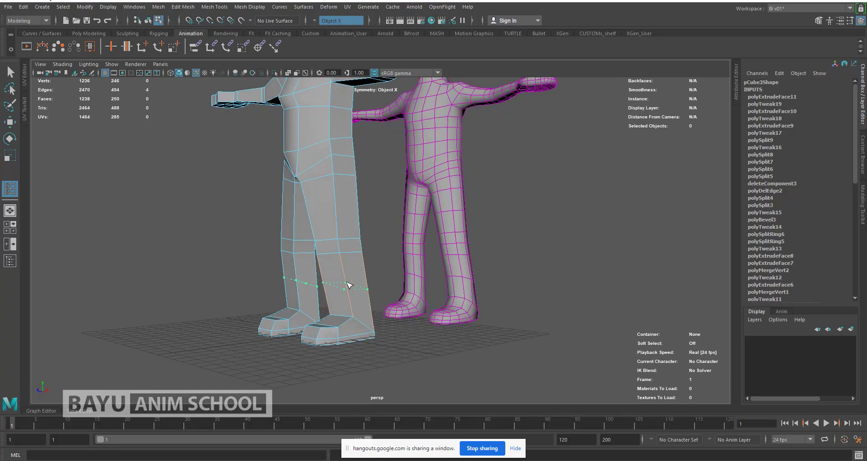
{"action": "left_click", "coordinate": [347, 283]}
{"action": "key", "text": "r"}
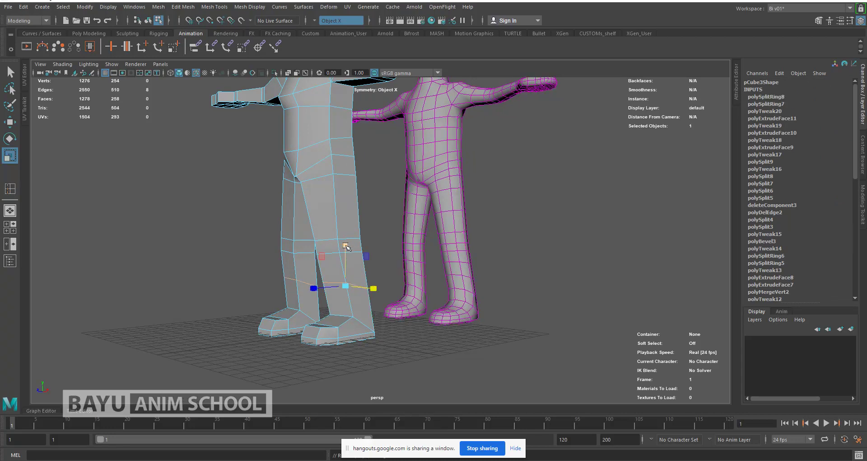
{"action": "left_click_drag", "start_coordinate": [349, 277], "coordinate": [480, 273]}
{"action": "key", "text": "ctrl+z"}
{"action": "left_click", "coordinate": [406, 296]}
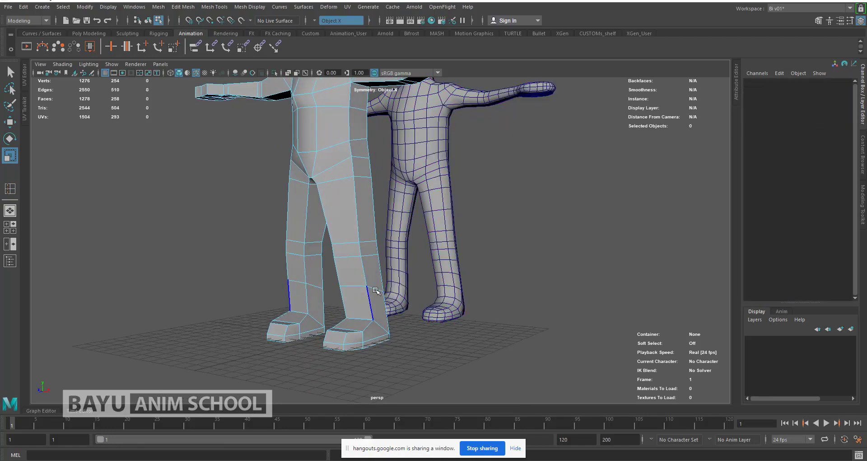
- Select the new shin edge loops, shift them slightly inward toward the body's centre line, and move them backward to shape the calves
{"action": "double_click", "coordinate": [378, 289]}
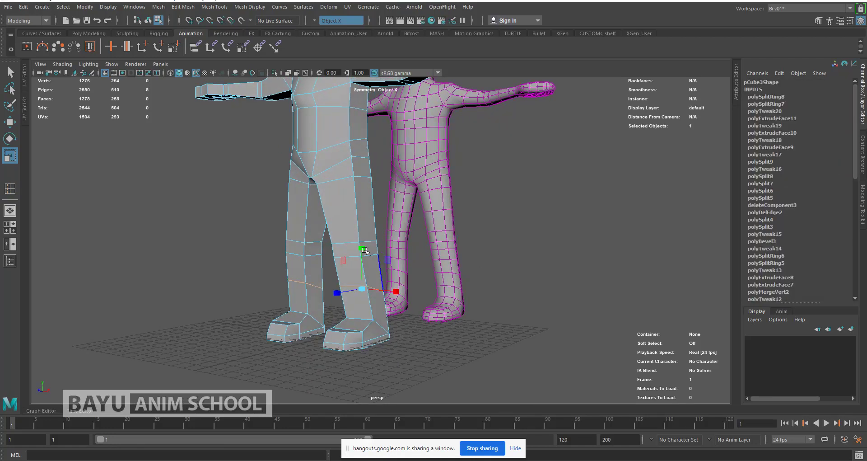
{"action": "left_click_drag", "start_coordinate": [416, 309], "coordinate": [441, 306], "text": "alt"}
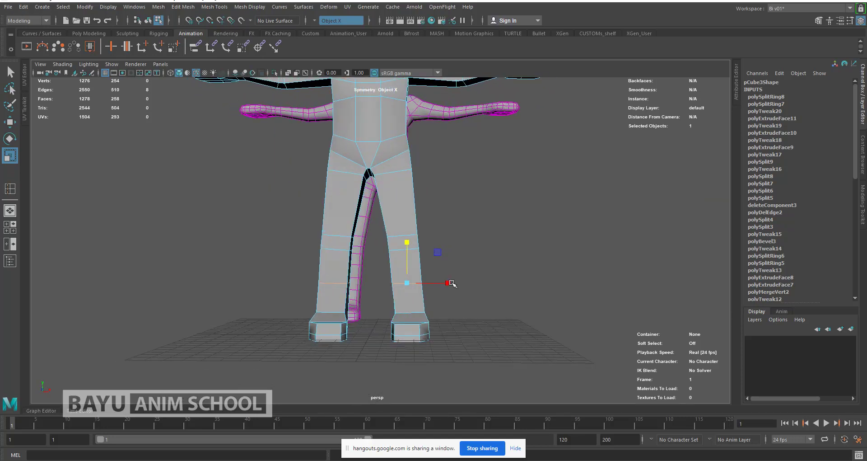
{"action": "key", "text": "w"}
{"action": "left_click_drag", "start_coordinate": [451, 285], "coordinate": [449, 285]}
{"action": "left_click_drag", "start_coordinate": [423, 311], "coordinate": [289, 299], "text": "alt"}
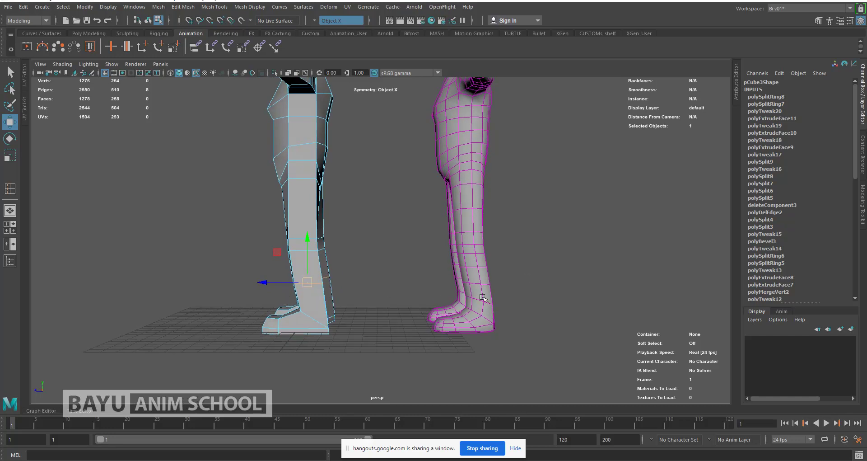
{"action": "left_click_drag", "start_coordinate": [267, 285], "coordinate": [273, 290]}
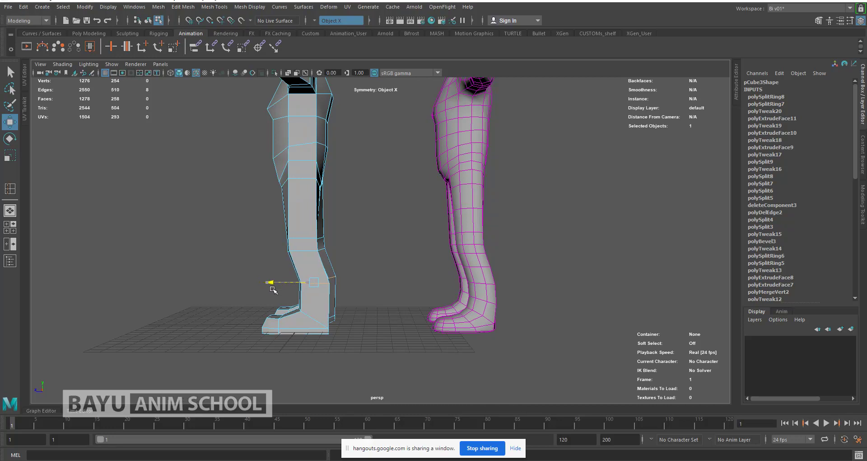
- Nudge the shin edge loops of both legs slightly forward
{"action": "left_click_drag", "start_coordinate": [273, 290], "coordinate": [267, 289]}
{"action": "left_click_drag", "start_coordinate": [352, 300], "coordinate": [453, 300], "text": "alt"}
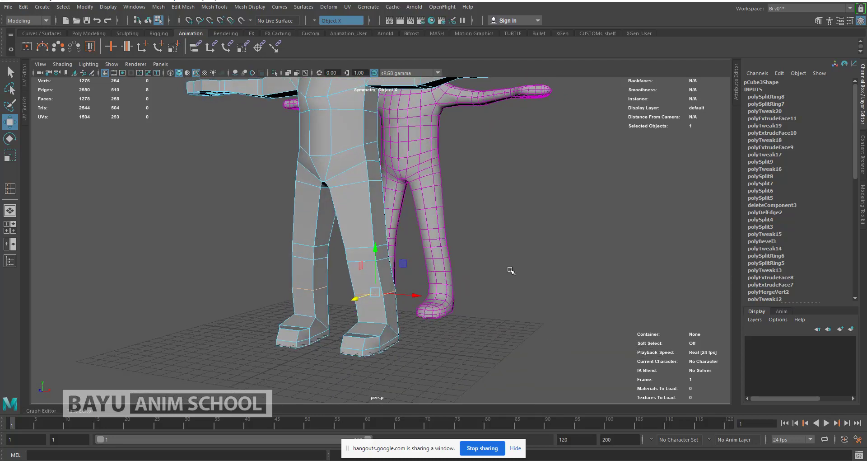
- Try to narrow both knees by scaling their two edge loops inward horizontally, then undo the scaling
{"action": "left_click", "coordinate": [360, 249]}
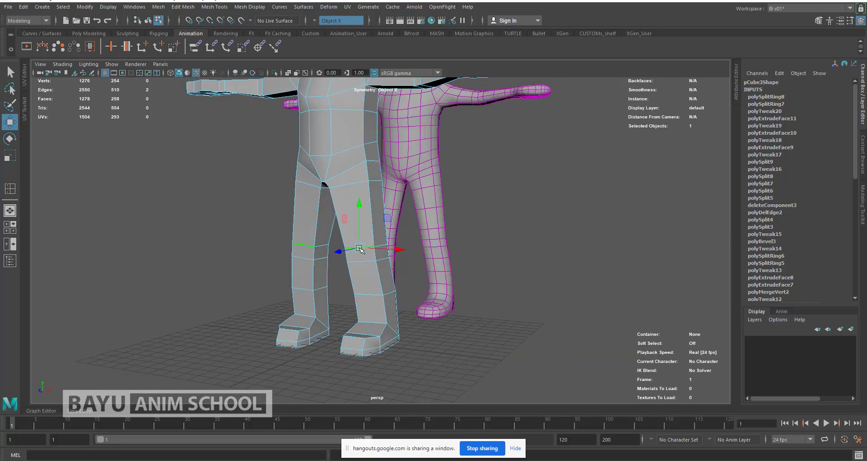
{"action": "double_click", "coordinate": [363, 261]}
{"action": "double_click", "coordinate": [363, 260], "text": "shift"}
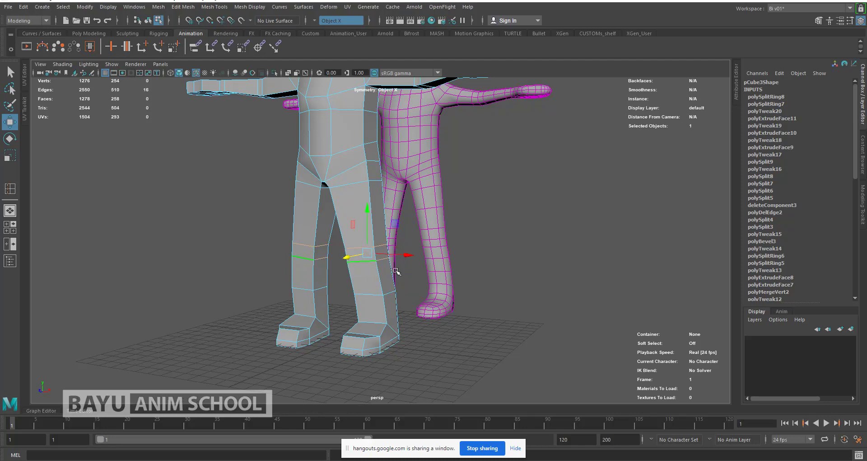
{"action": "key", "text": "r"}
{"action": "left_click_drag", "start_coordinate": [394, 298], "coordinate": [389, 314], "text": "alt"}
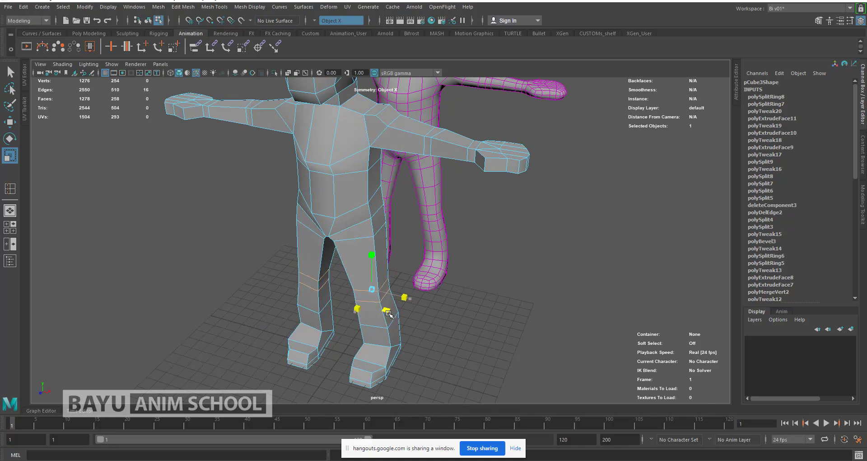
{"action": "left_click_drag", "start_coordinate": [390, 313], "coordinate": [387, 311]}
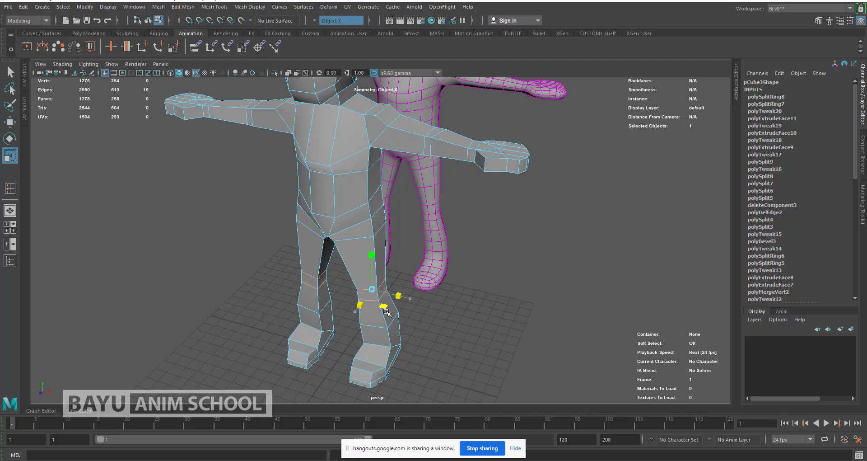
{"action": "left_click_drag", "start_coordinate": [387, 311], "coordinate": [387, 311]}
{"action": "mouse_move", "coordinate": [437, 276]}
{"action": "left_mouse_down", "text": "alt"}
{"action": "mouse_move", "coordinate": [406, 269]}
{"action": "mouse_move", "coordinate": [365, 279]}
{"action": "mouse_move", "coordinate": [446, 282]}
{"action": "left_mouse_up", "text": "alt"}
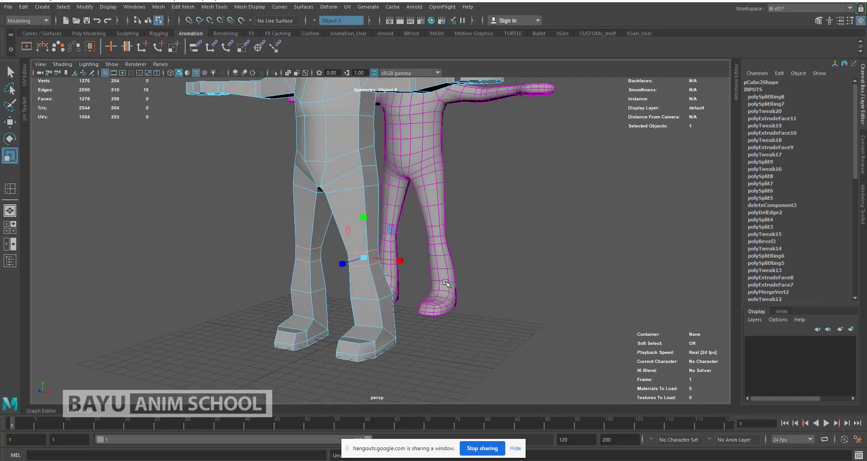
{"action": "key", "text": "ctrl+z"}
- Select the outer hip edges at the top of both legs and move them down and slightly outward
{"action": "left_click_drag", "start_coordinate": [475, 232], "coordinate": [424, 250], "text": "alt"}
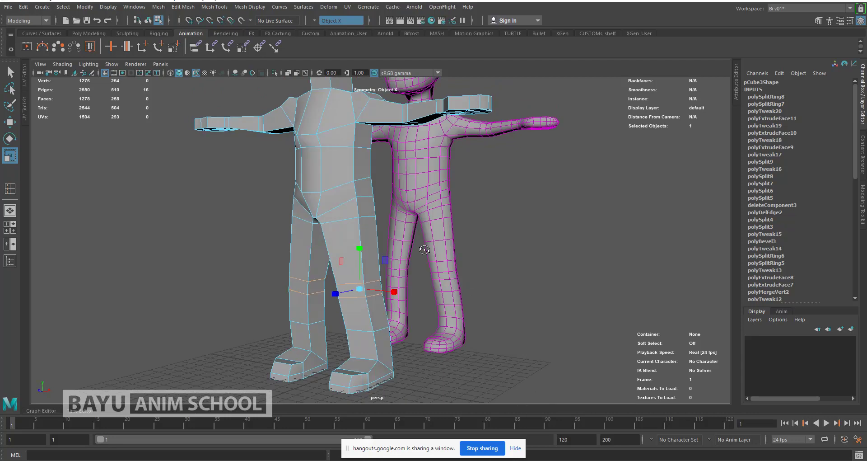
{"action": "left_click", "coordinate": [366, 219]}
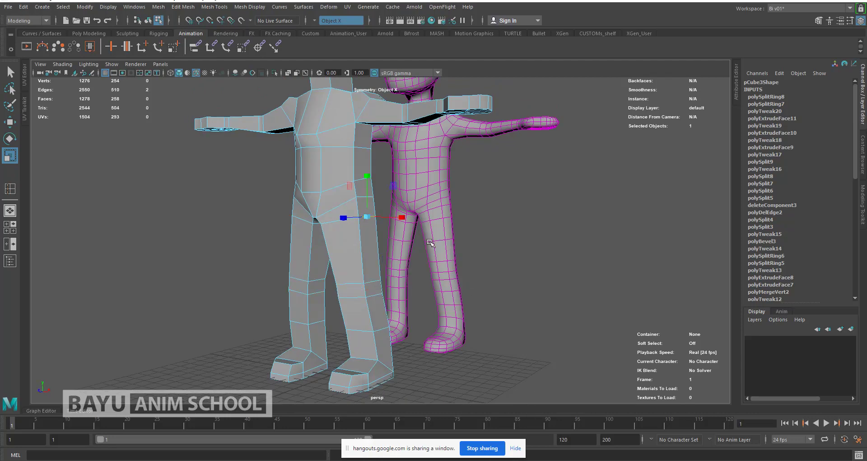
{"action": "key", "text": "w"}
{"action": "left_click_drag", "start_coordinate": [430, 243], "coordinate": [440, 227], "text": "alt"}
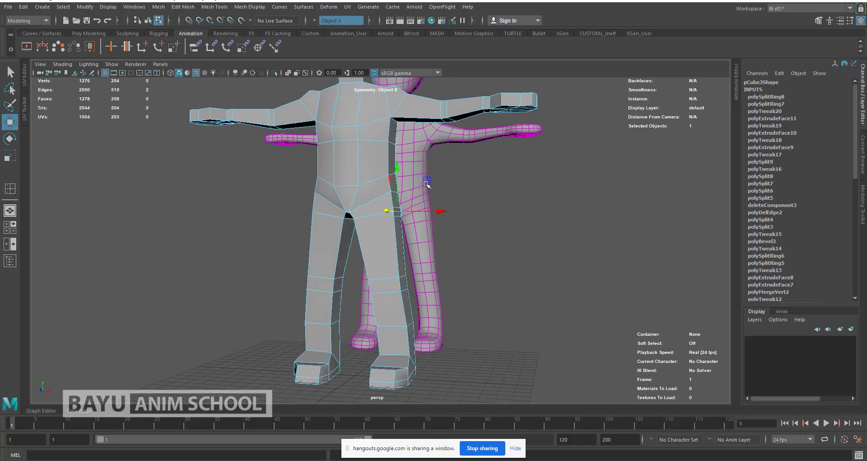
{"action": "left_click_drag", "start_coordinate": [425, 181], "coordinate": [429, 193]}
{"action": "left_click_drag", "start_coordinate": [488, 231], "coordinate": [359, 165], "text": "alt"}
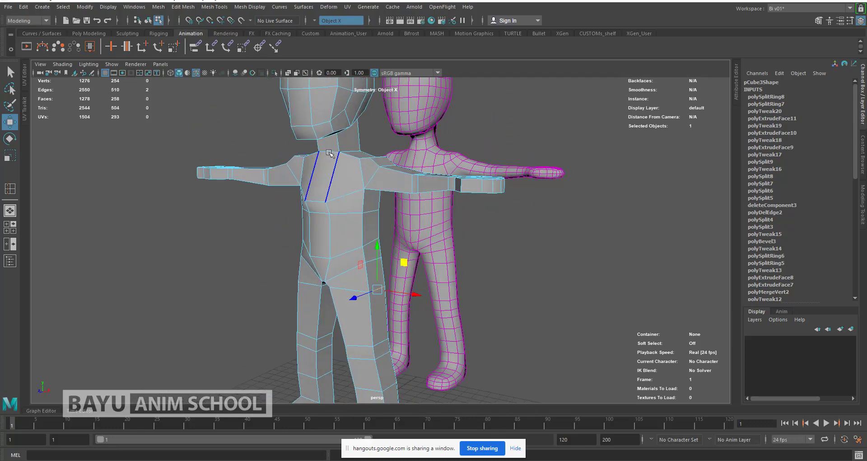
- Lower the front edge at the base of the neck, and raise the vertices beside the neck on both shoulders
{"action": "left_click", "coordinate": [336, 153]}
{"action": "left_click_drag", "start_coordinate": [330, 131], "coordinate": [331, 143]}
{"action": "right_click_drag", "start_coordinate": [503, 112], "coordinate": [467, 114]}
{"action": "left_click", "coordinate": [361, 152]}
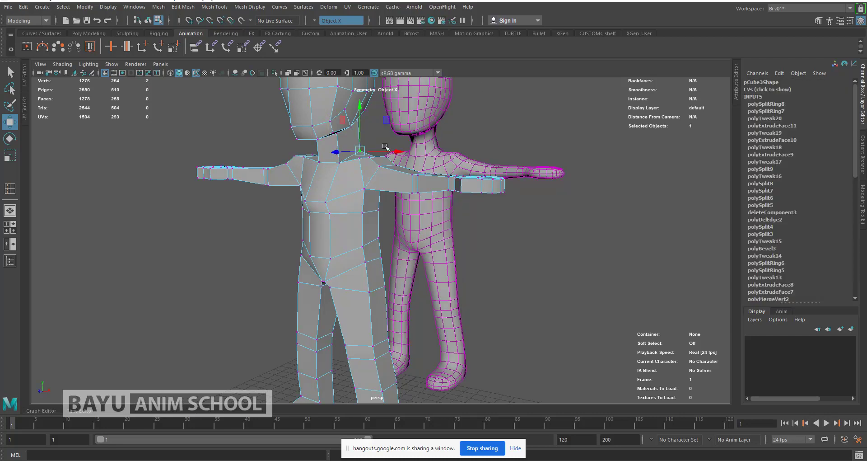
{"action": "left_click_drag", "start_coordinate": [361, 130], "coordinate": [360, 122]}
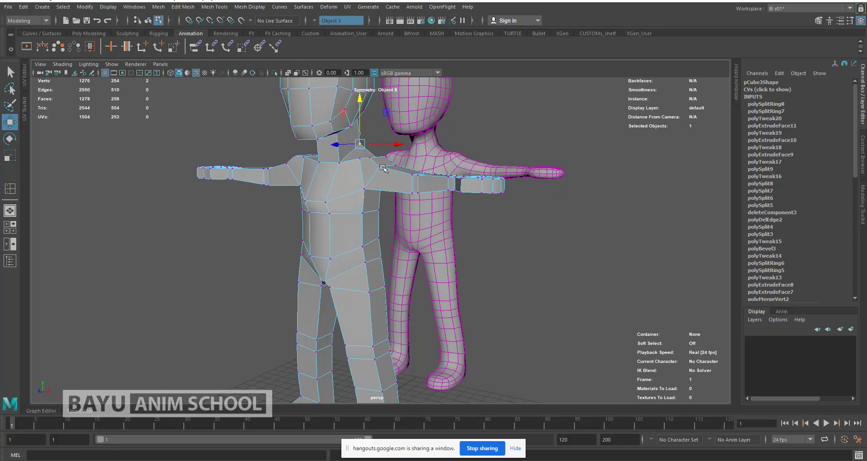
{"action": "left_click_drag", "start_coordinate": [384, 168], "coordinate": [383, 169], "text": "alt"}
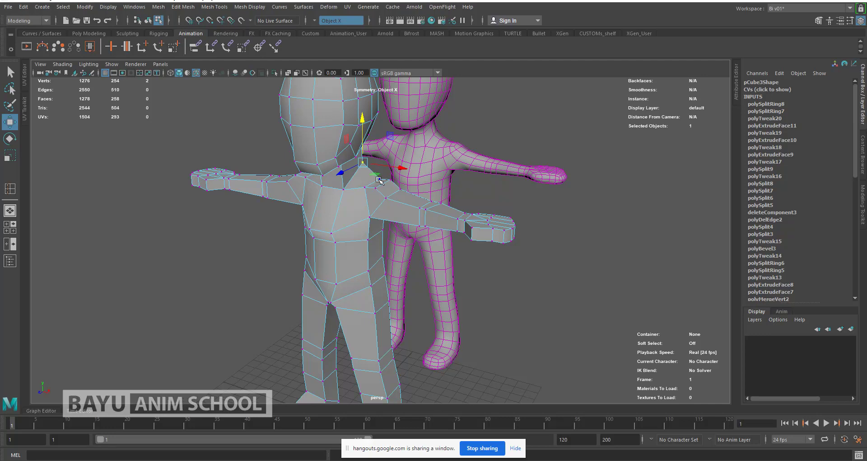
- Select the next vertex outward from the neck on top of both shoulders and nudge the pair vertically
{"action": "left_click", "coordinate": [398, 182]}
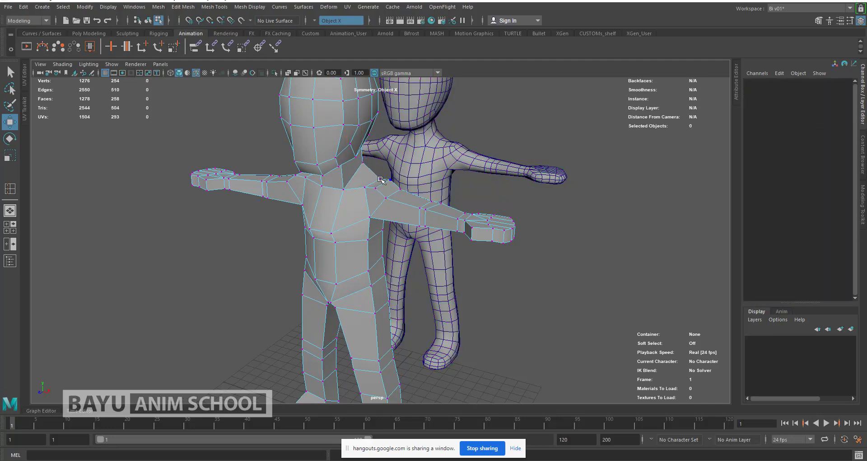
{"action": "left_click", "coordinate": [379, 178]}
{"action": "left_click_drag", "start_coordinate": [380, 158], "coordinate": [380, 158]}
{"action": "left_click_drag", "start_coordinate": [401, 203], "coordinate": [401, 179], "text": "alt"}
{"action": "scroll", "coordinate": [408, 197], "scroll_direction": "up", "scroll_amount": 2}
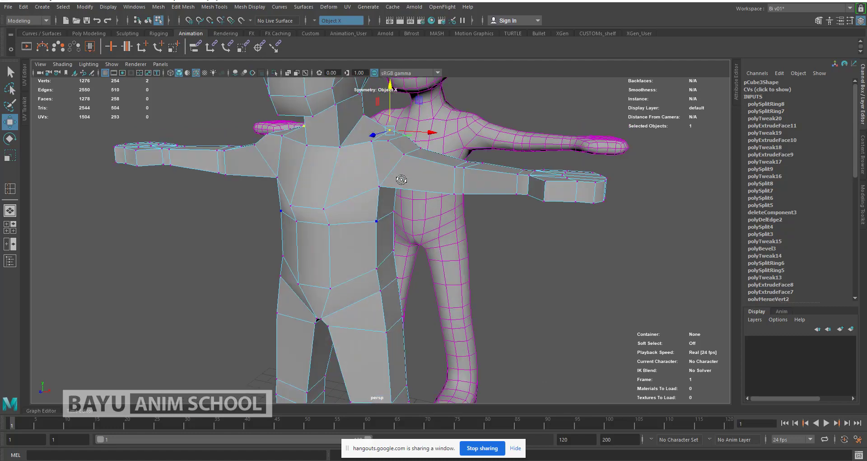
- Select two adjacent vertices along the front of each shoulder and lower them to smooth the shoulder slope
{"action": "left_click", "coordinate": [508, 227]}
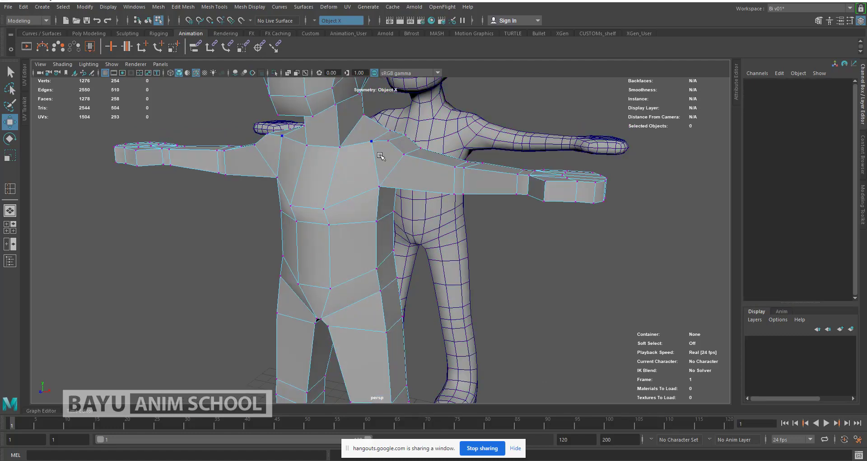
{"action": "left_click", "coordinate": [378, 153]}
{"action": "key", "text": "q"}
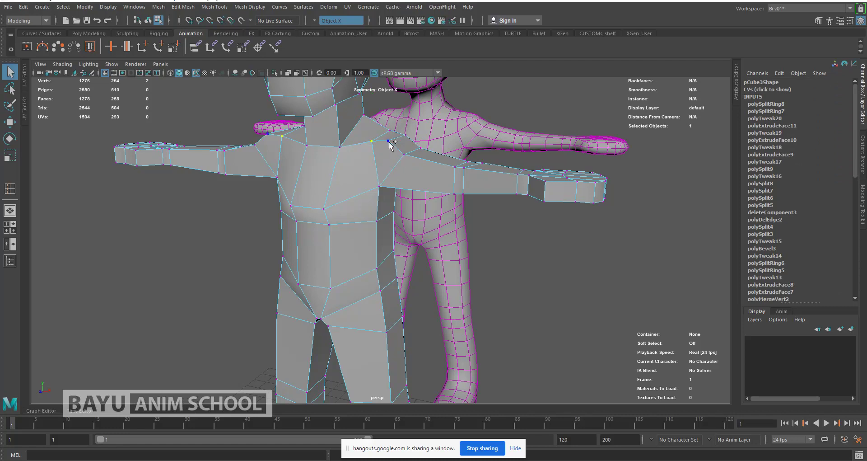
{"action": "key", "text": "w"}
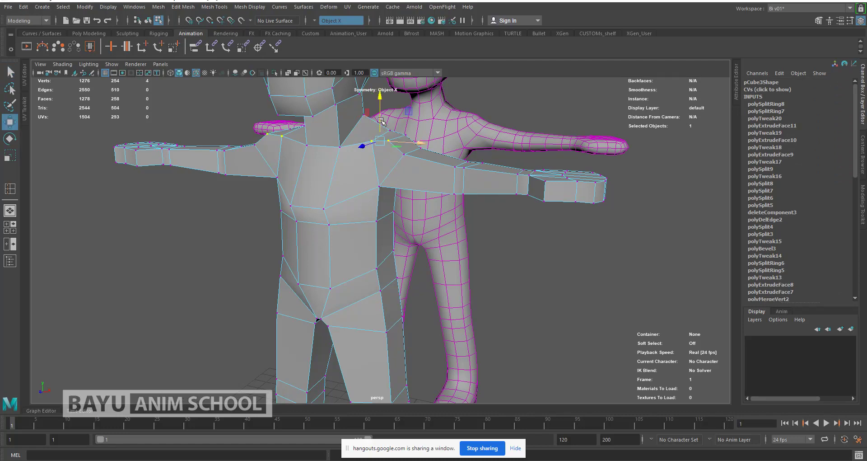
{"action": "left_click_drag", "start_coordinate": [380, 120], "coordinate": [382, 129]}
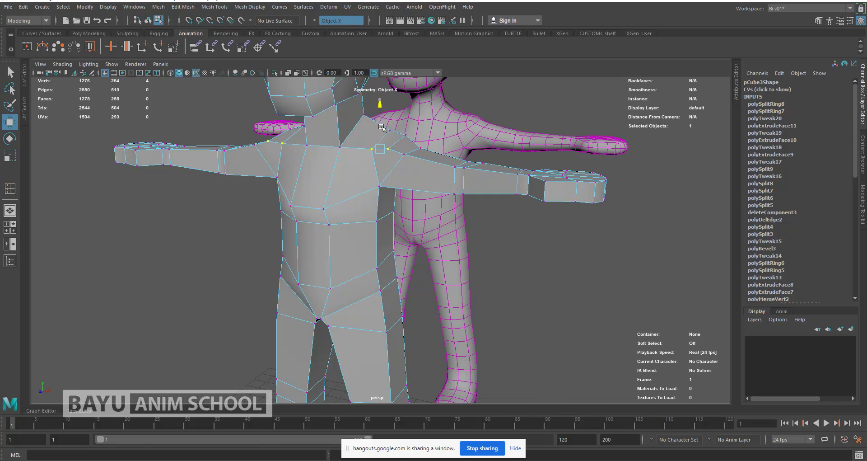
{"action": "scroll", "coordinate": [420, 185], "scroll_direction": "down", "scroll_amount": 3}
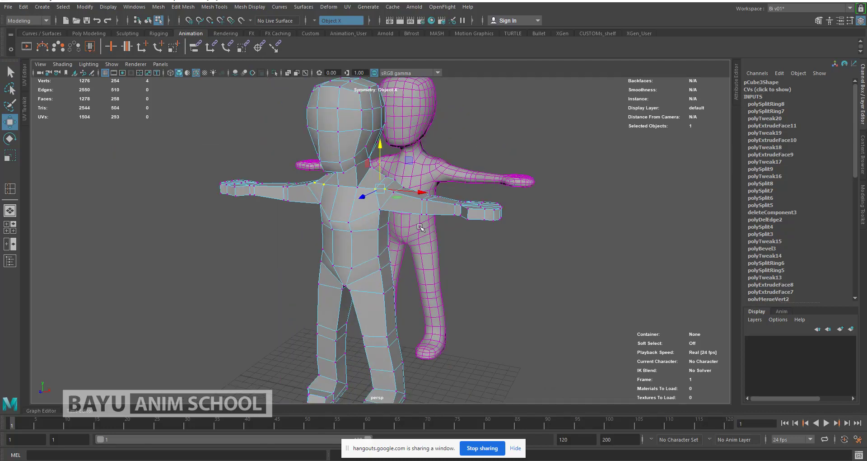
{"action": "left_click_drag", "start_coordinate": [420, 227], "coordinate": [403, 159], "text": "alt"}
{"action": "scroll", "coordinate": [417, 198], "scroll_direction": "up", "scroll_amount": 3}
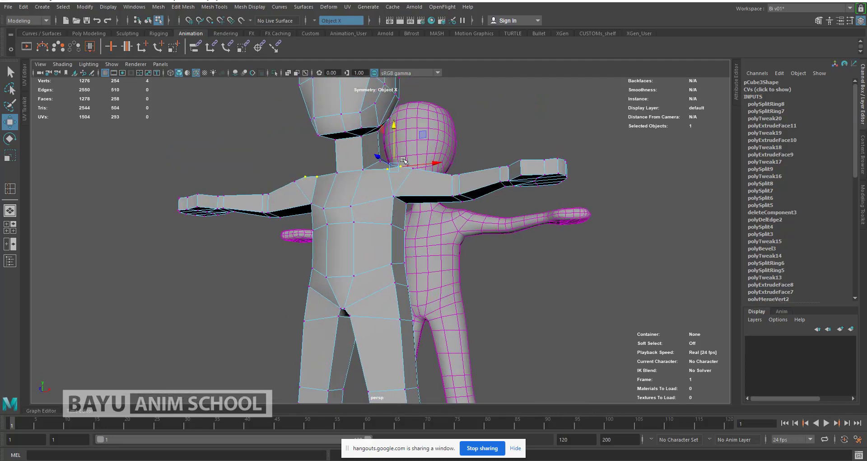
- Insert a symmetrical edge loop around the shoulder of the low-poly character, where the arm meets the torso
{"action": "left_click", "coordinate": [214, 7]}
{"action": "left_click", "coordinate": [235, 75]}
{"action": "left_click_drag", "start_coordinate": [407, 199], "coordinate": [399, 197]}
{"action": "middle_click_drag", "start_coordinate": [471, 240], "coordinate": [462, 260], "text": "alt"}
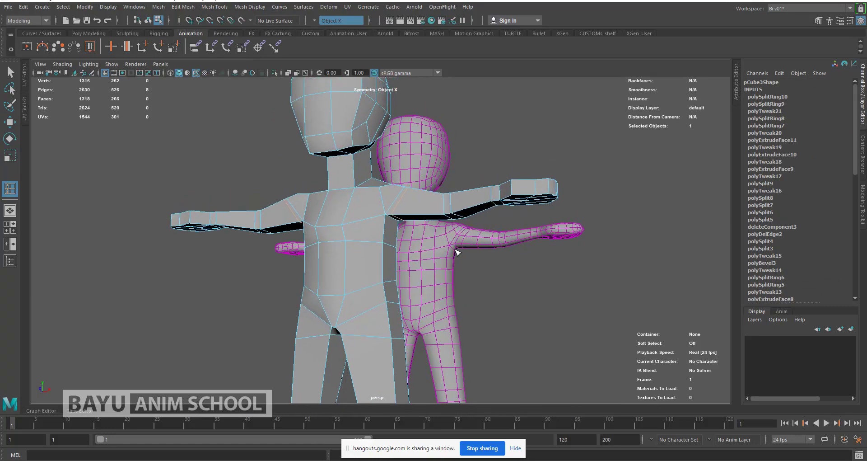
- Move the edge on top of the shoulder slightly outward and down on both sides, then return to object selection
{"action": "left_click_drag", "start_coordinate": [415, 265], "coordinate": [469, 246], "text": "alt"}
{"action": "key", "text": "w"}
{"action": "left_click", "coordinate": [432, 241]}
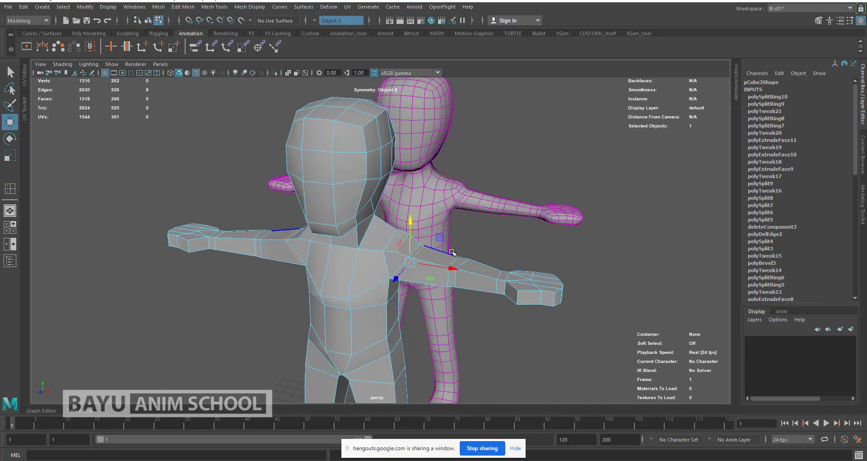
{"action": "left_click", "coordinate": [425, 252]}
{"action": "left_click_drag", "start_coordinate": [483, 233], "coordinate": [487, 225], "text": "alt"}
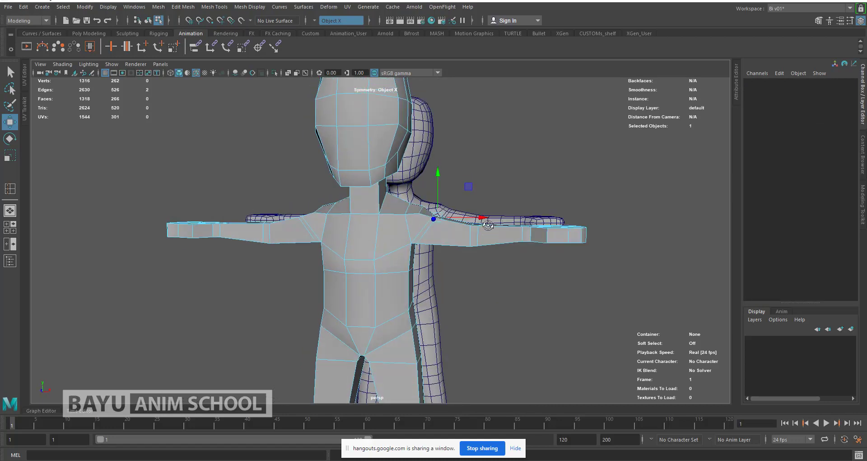
{"action": "left_click_drag", "start_coordinate": [469, 188], "coordinate": [474, 193]}
{"action": "right_click_drag", "start_coordinate": [513, 160], "coordinate": [544, 149]}
{"action": "left_click", "coordinate": [543, 152]}
- Set Translate X of the smoothed character copy to 5, then deselect it
{"action": "scroll", "coordinate": [542, 155], "scroll_direction": "down", "scroll_amount": 2}
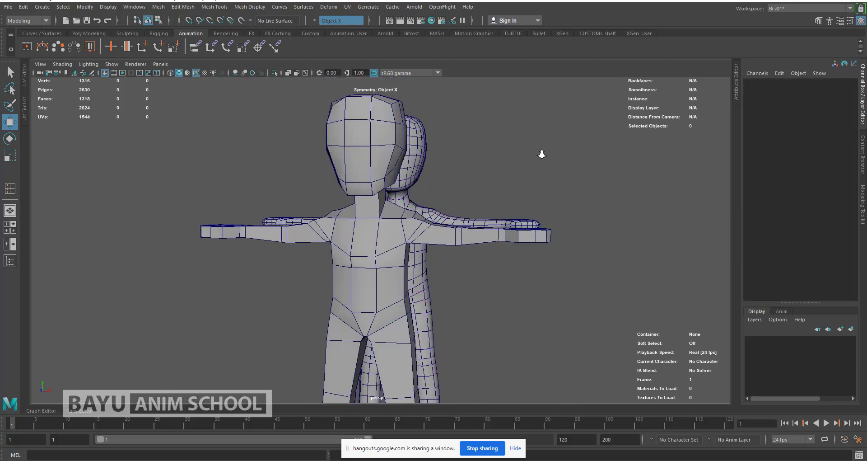
{"action": "scroll", "coordinate": [543, 155], "scroll_direction": "down", "scroll_amount": 2}
{"action": "left_click_drag", "start_coordinate": [503, 226], "coordinate": [454, 241], "text": "alt"}
{"action": "left_click", "coordinate": [345, 145]}
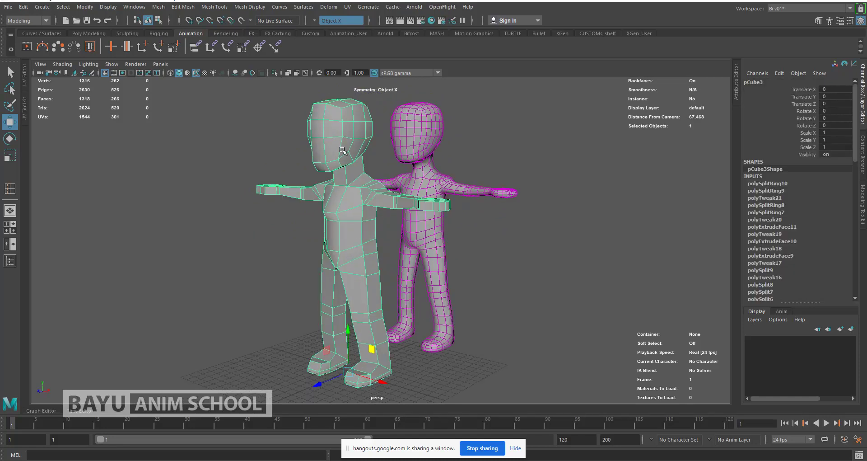
{"action": "left_click_drag", "start_coordinate": [483, 242], "coordinate": [698, 188], "text": "alt"}
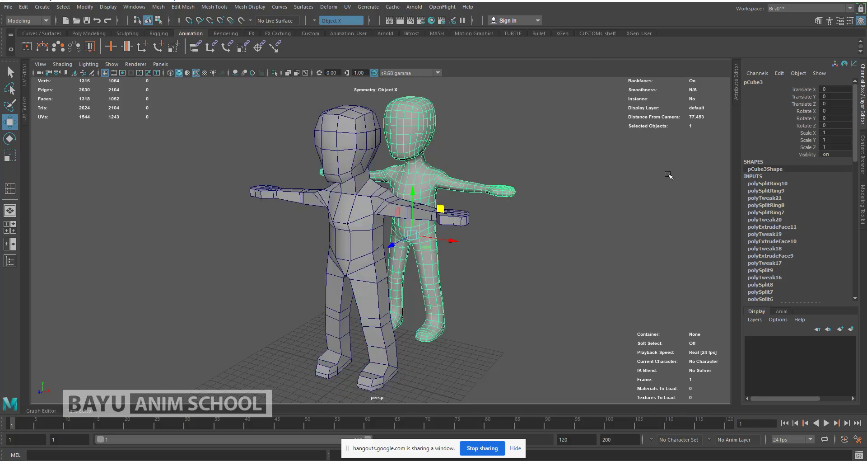
{"action": "left_click", "coordinate": [845, 90]}
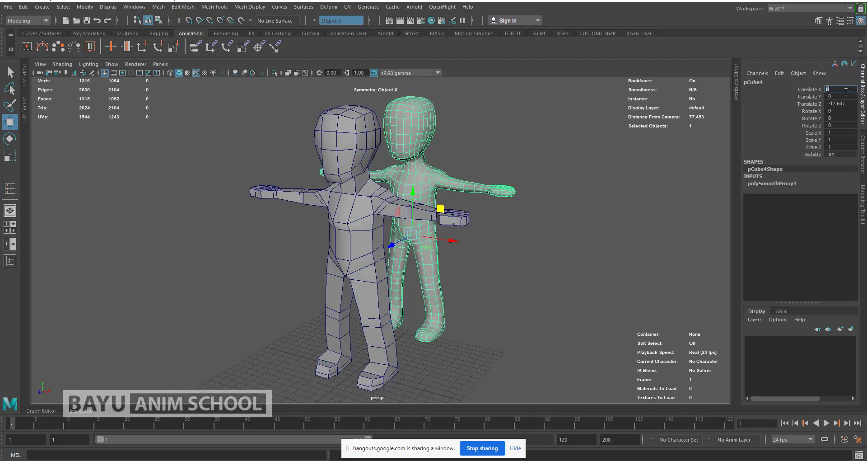
{"action": "key", "text": "Return"}
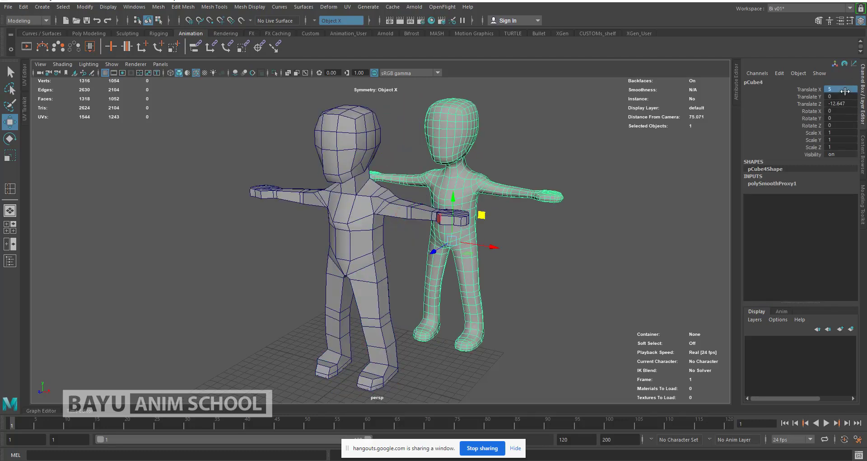
{"action": "left_click", "coordinate": [481, 242]}
- Select all head vertices of the low-poly character, turn symmetry off, and scale the head down slightly and uniformly
{"action": "mouse_move", "coordinate": [480, 247]}
{"action": "left_mouse_down", "text": "alt"}
{"action": "mouse_move", "coordinate": [489, 243]}
{"action": "mouse_move", "coordinate": [428, 249]}
{"action": "mouse_move", "coordinate": [467, 252]}
{"action": "left_mouse_up", "text": "alt"}
{"action": "left_click_drag", "start_coordinate": [473, 256], "coordinate": [482, 256], "text": "alt"}
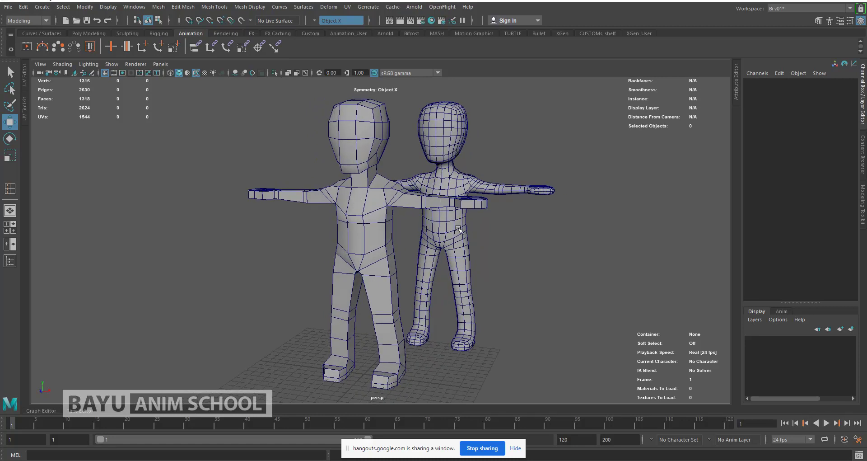
{"action": "left_click_drag", "start_coordinate": [492, 251], "coordinate": [477, 235], "text": "alt"}
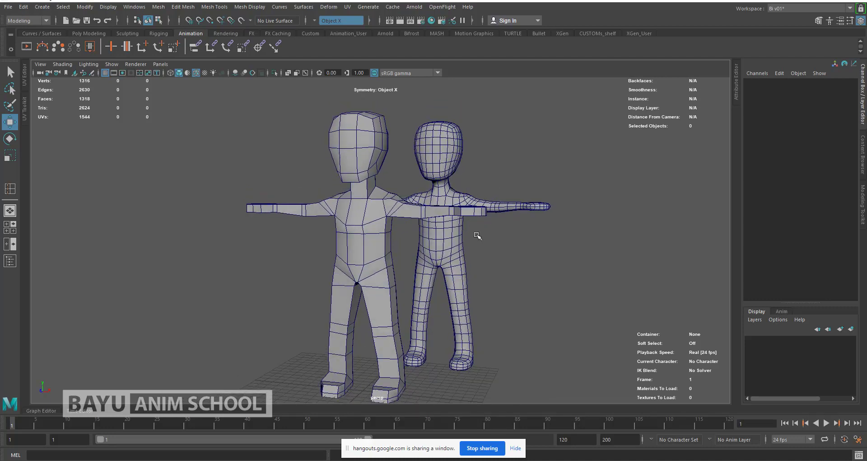
{"action": "left_click_drag", "start_coordinate": [416, 217], "coordinate": [417, 218], "text": "alt"}
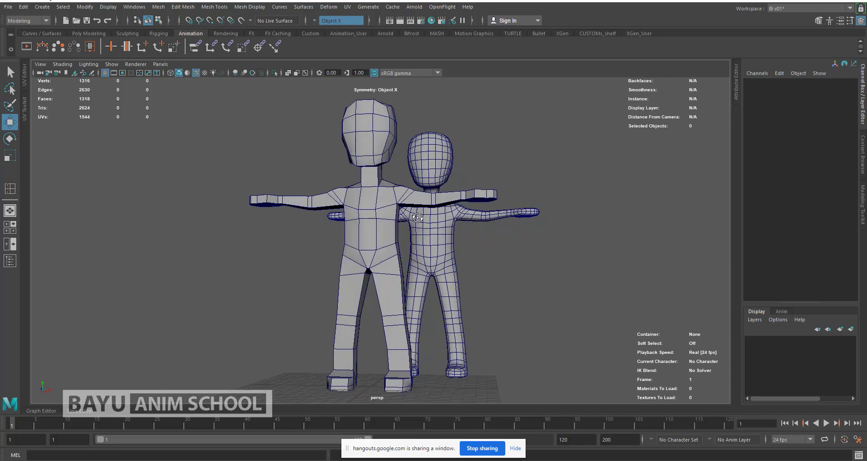
{"action": "left_click", "coordinate": [375, 149]}
{"action": "right_click_drag", "start_coordinate": [520, 100], "coordinate": [474, 101]}
{"action": "left_click_drag", "start_coordinate": [319, 90], "coordinate": [424, 174]}
{"action": "left_click_drag", "start_coordinate": [510, 244], "coordinate": [515, 241], "text": "alt"}
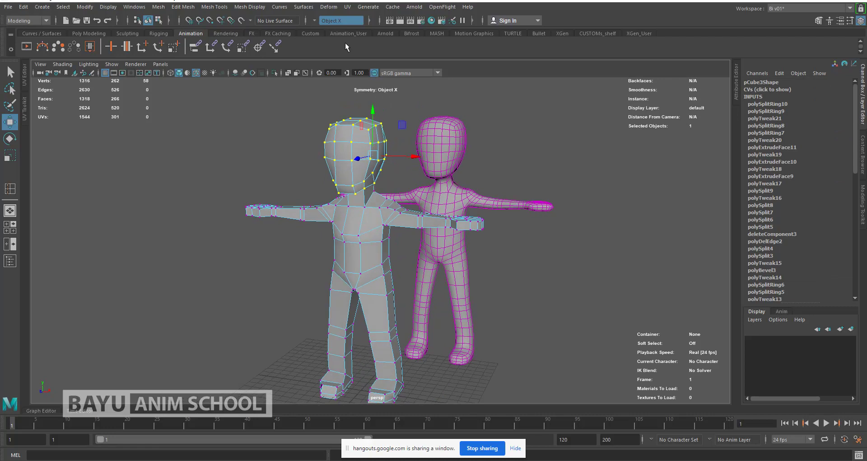
{"action": "left_click", "coordinate": [317, 19]}
{"action": "left_click", "coordinate": [329, 23]}
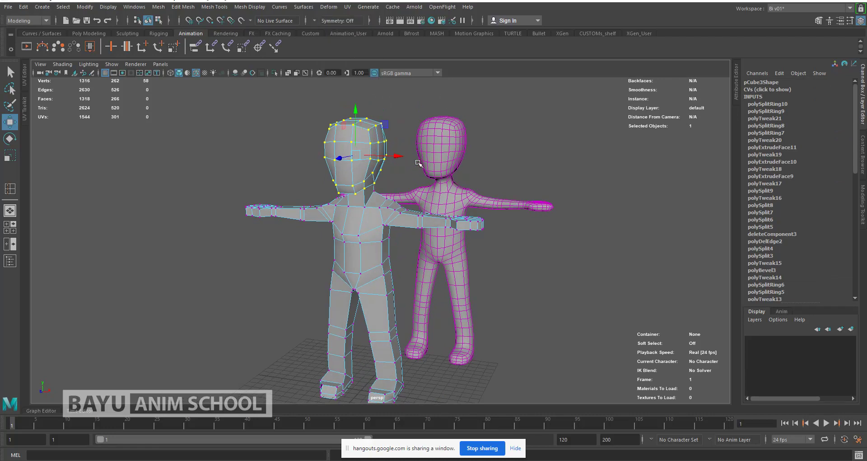
{"action": "key", "text": "r"}
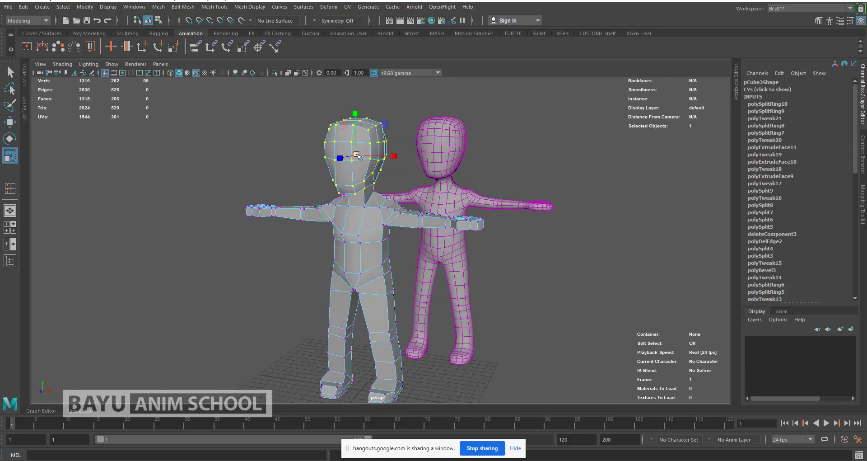
{"action": "left_click_drag", "start_coordinate": [356, 155], "coordinate": [353, 154]}
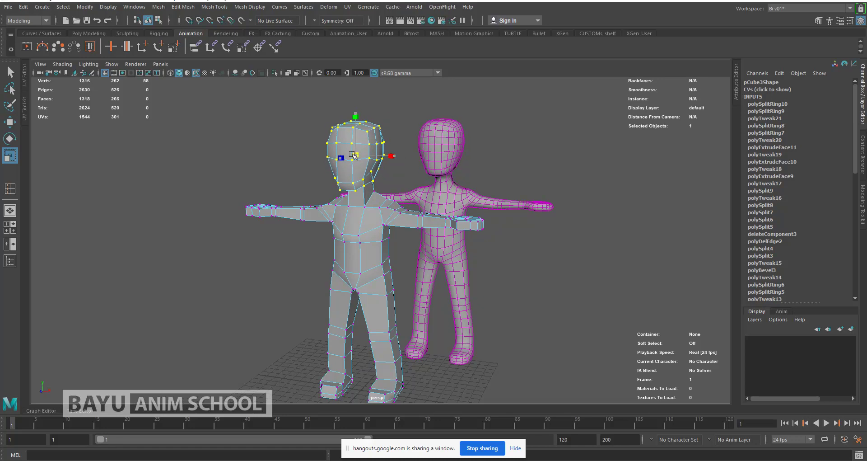
- Lower the selected head vertices slightly along Y, bringing the head closer to the shoulders
{"action": "left_click_drag", "start_coordinate": [419, 189], "coordinate": [336, 183], "text": "alt"}
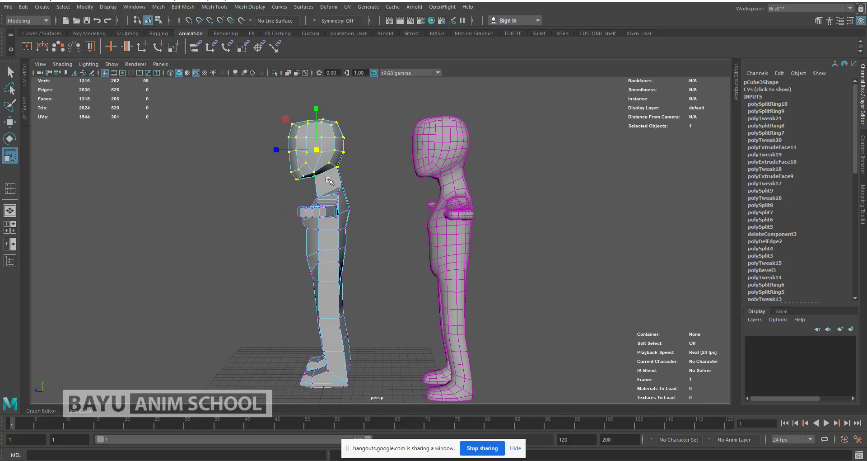
{"action": "scroll", "coordinate": [330, 181], "scroll_direction": "up", "scroll_amount": 2}
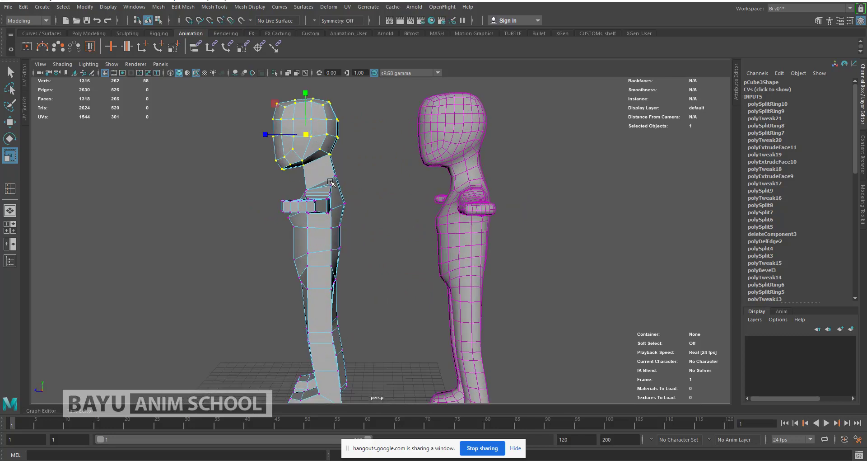
{"action": "key", "text": "w"}
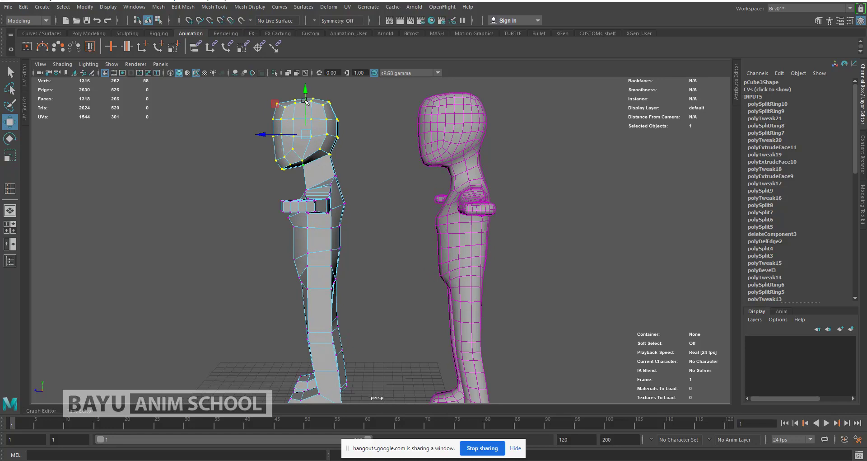
{"action": "left_click_drag", "start_coordinate": [305, 101], "coordinate": [309, 109]}
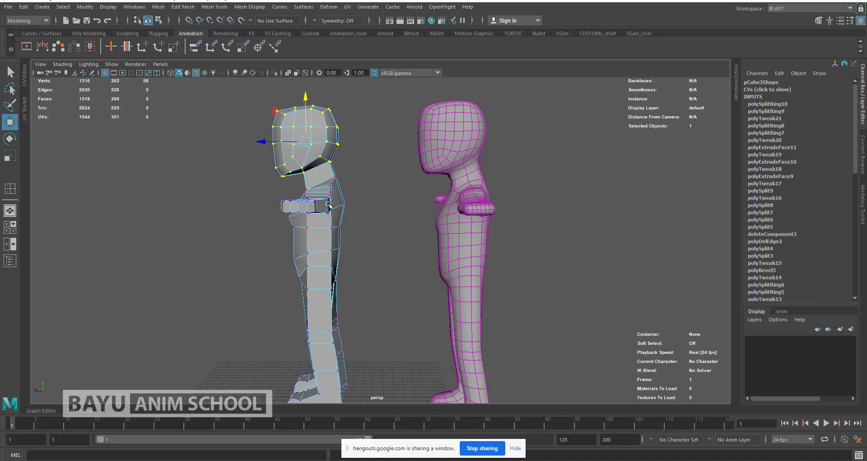
{"action": "left_click_drag", "start_coordinate": [367, 203], "coordinate": [545, 208], "text": "alt"}
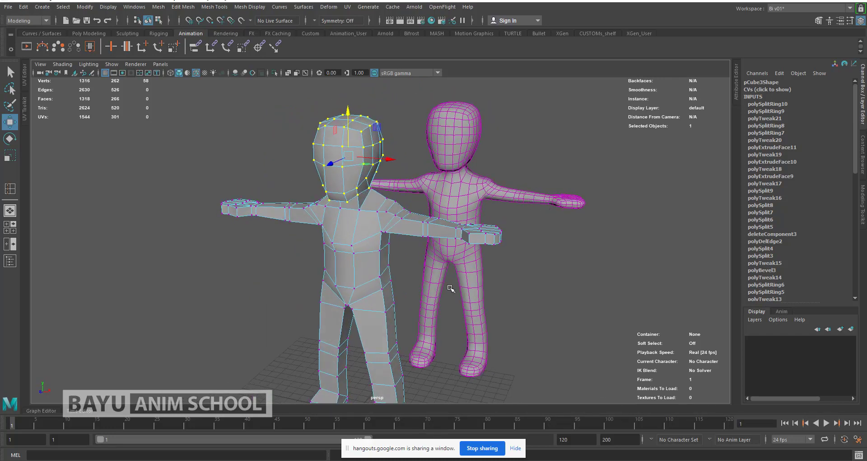
- Select the forearm and hand vertices, set symmetry to Object X, and lower both forearms and hands slightly along Y
{"action": "left_click_drag", "start_coordinate": [439, 270], "coordinate": [491, 258], "text": "alt"}
{"action": "left_click_drag", "start_coordinate": [439, 248], "coordinate": [430, 244]}
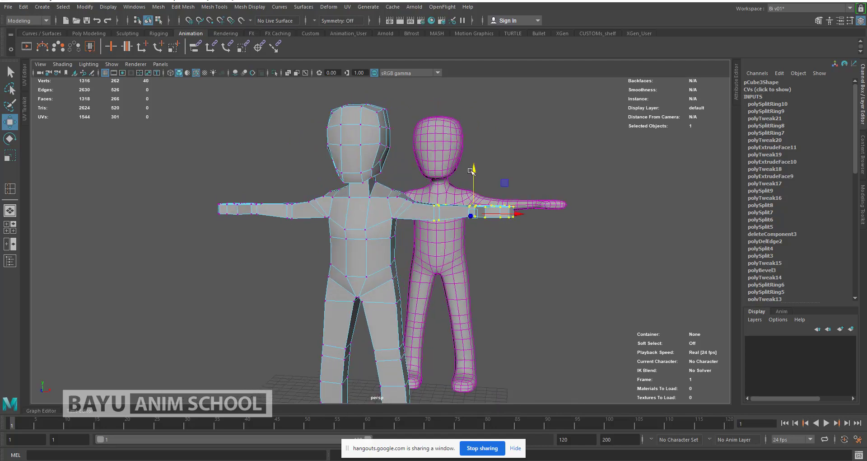
{"action": "left_click_drag", "start_coordinate": [475, 173], "coordinate": [475, 177]}
{"action": "key", "text": "ctrl+z"}
{"action": "left_click", "coordinate": [314, 21]}
{"action": "left_click", "coordinate": [331, 33]}
{"action": "left_click_drag", "start_coordinate": [475, 170], "coordinate": [475, 176]}
- Examine the proportions of the low-poly character and its smoothed copy from the front, side and back
{"action": "left_click_drag", "start_coordinate": [520, 243], "coordinate": [516, 227], "text": "alt"}
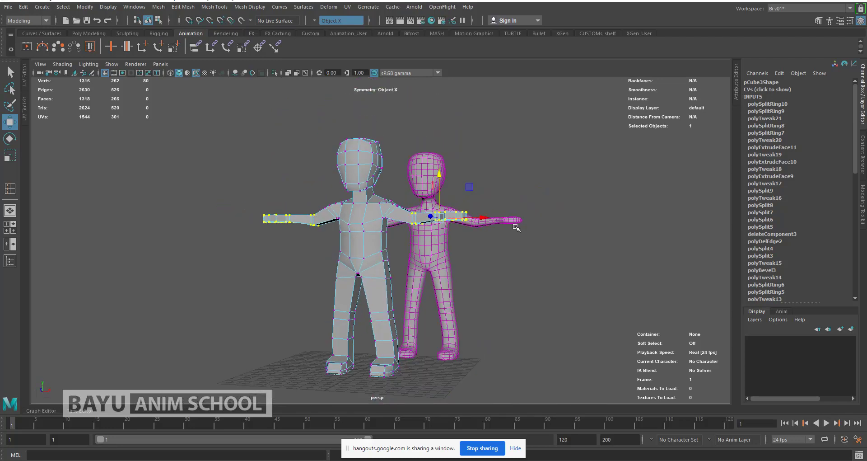
{"action": "mouse_move", "coordinate": [450, 275]}
{"action": "left_mouse_down", "text": "alt"}
{"action": "mouse_move", "coordinate": [431, 266]}
{"action": "mouse_move", "coordinate": [441, 280]}
{"action": "left_mouse_up", "text": "alt"}
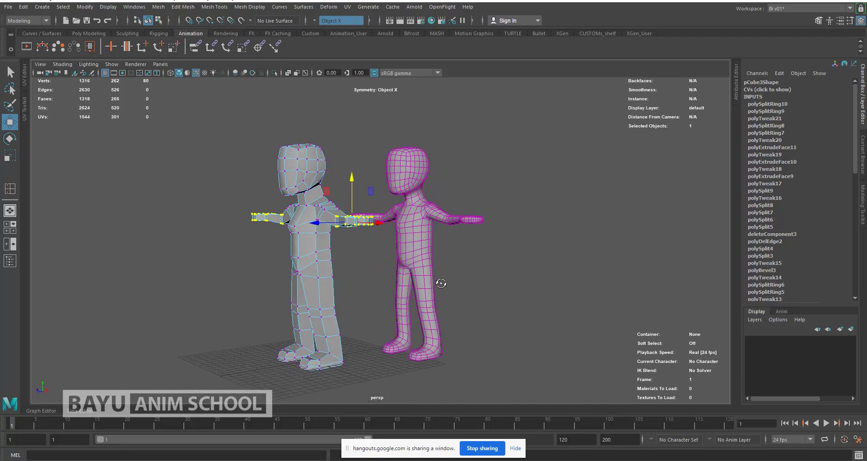
{"action": "left_click_drag", "start_coordinate": [504, 276], "coordinate": [322, 282], "text": "alt"}
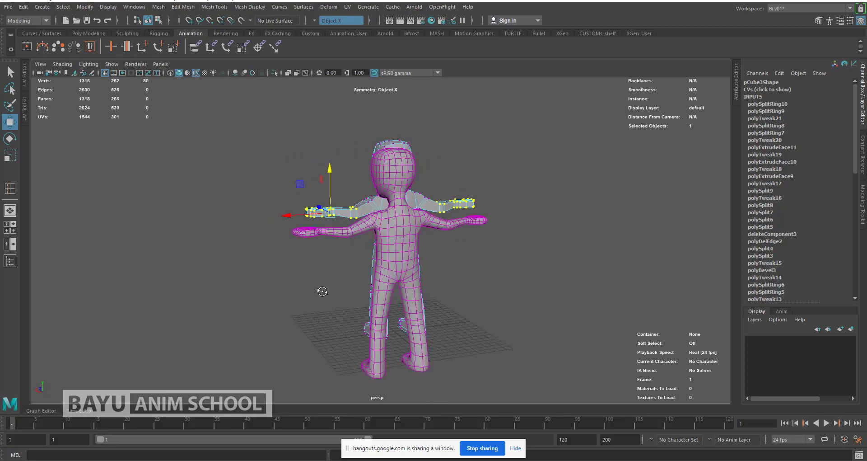
{"action": "left_click_drag", "start_coordinate": [466, 279], "coordinate": [457, 256], "text": "alt"}
{"action": "scroll", "coordinate": [460, 250], "scroll_direction": "up", "scroll_amount": 2}
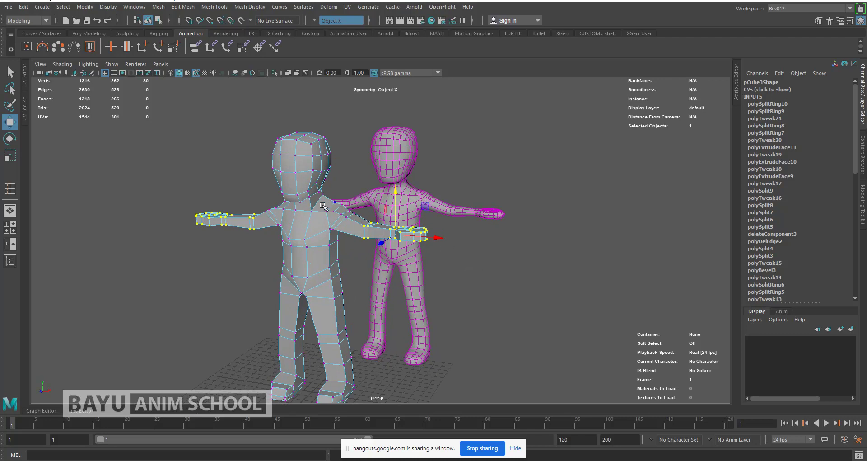
{"action": "middle_click_drag", "start_coordinate": [322, 205], "coordinate": [333, 220], "text": "alt"}
{"action": "left_click_drag", "start_coordinate": [334, 220], "coordinate": [326, 196], "text": "alt"}
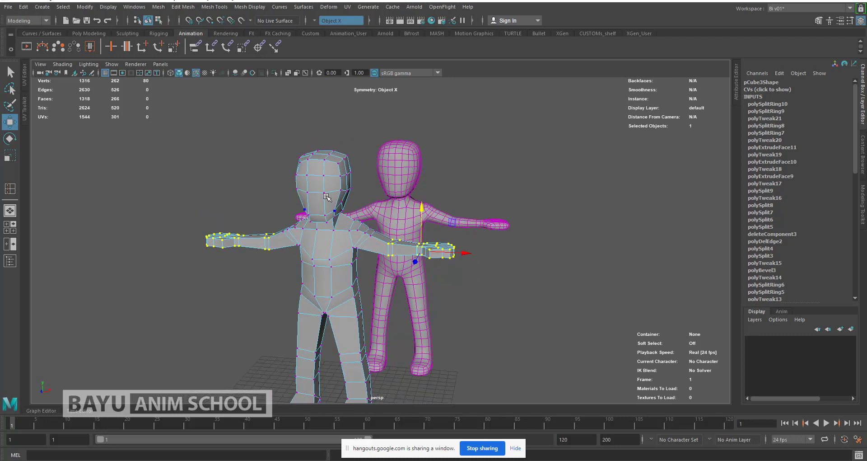
- Scale the centre face on the front of the low-poly head narrower along X
{"action": "scroll", "coordinate": [326, 196], "scroll_direction": "up", "scroll_amount": 2}
{"action": "scroll", "coordinate": [346, 190], "scroll_direction": "up", "scroll_amount": 2}
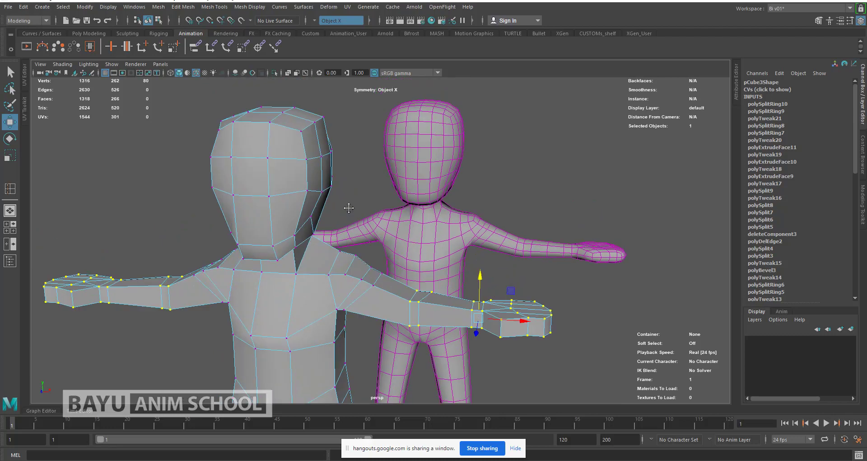
{"action": "right_click_drag", "start_coordinate": [250, 183], "coordinate": [249, 204]}
{"action": "left_click", "coordinate": [250, 180]}
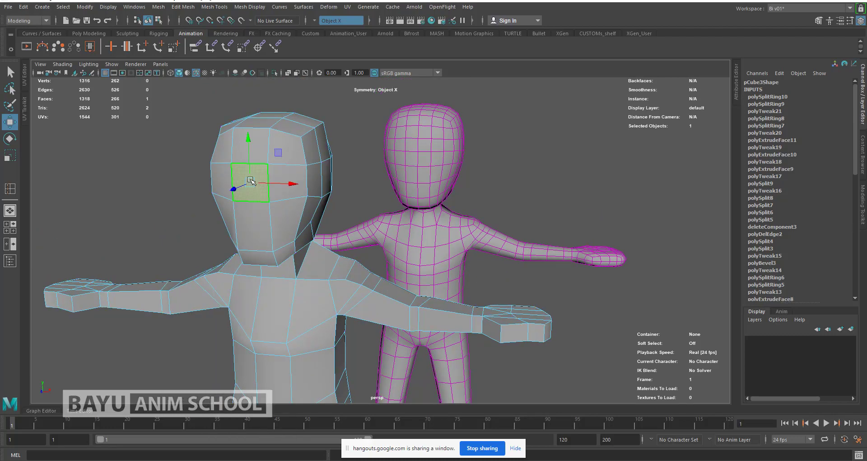
{"action": "key", "text": "r"}
{"action": "left_click_drag", "start_coordinate": [289, 186], "coordinate": [269, 184]}
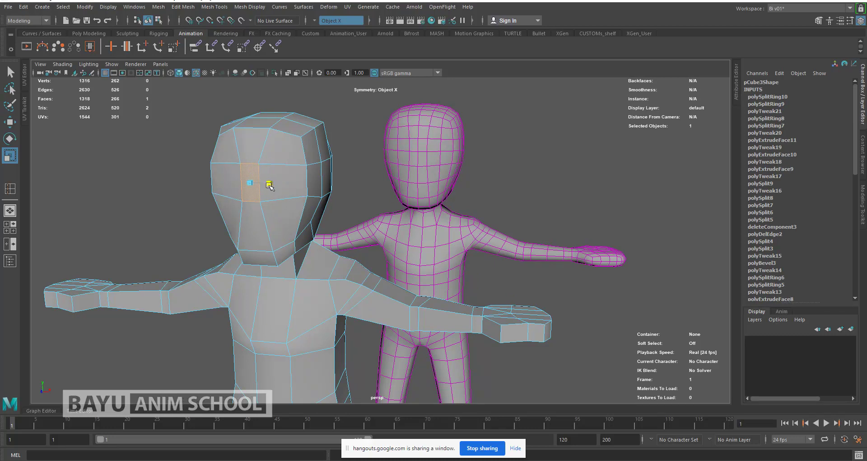
{"action": "key", "text": "w"}
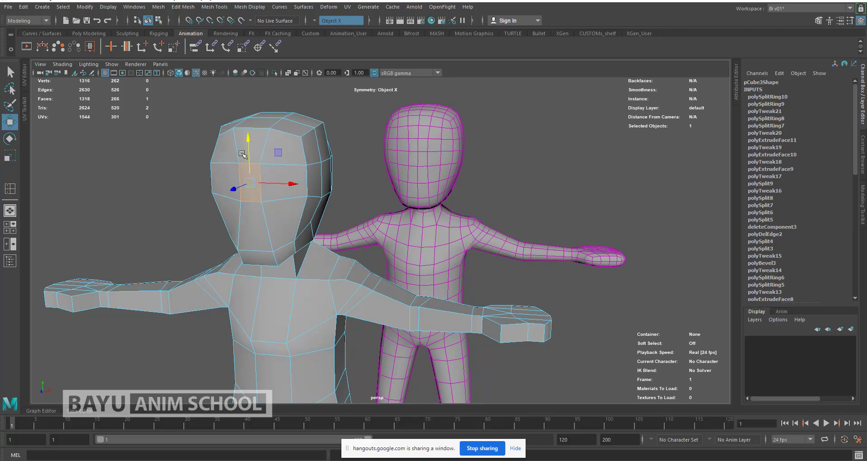
{"action": "left_click_drag", "start_coordinate": [247, 152], "coordinate": [248, 151]}
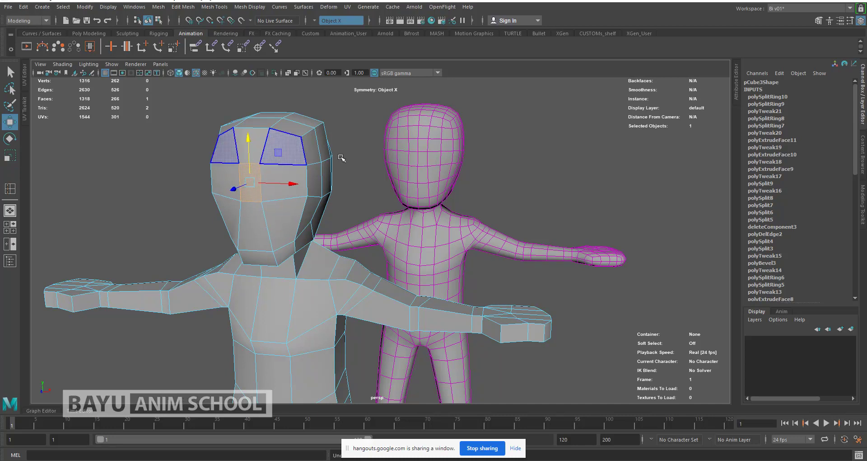
- Select the centre edge across the middle of the low-poly face and raise it slightly along Y
{"action": "right_click_drag", "start_coordinate": [346, 132], "coordinate": [342, 99]}
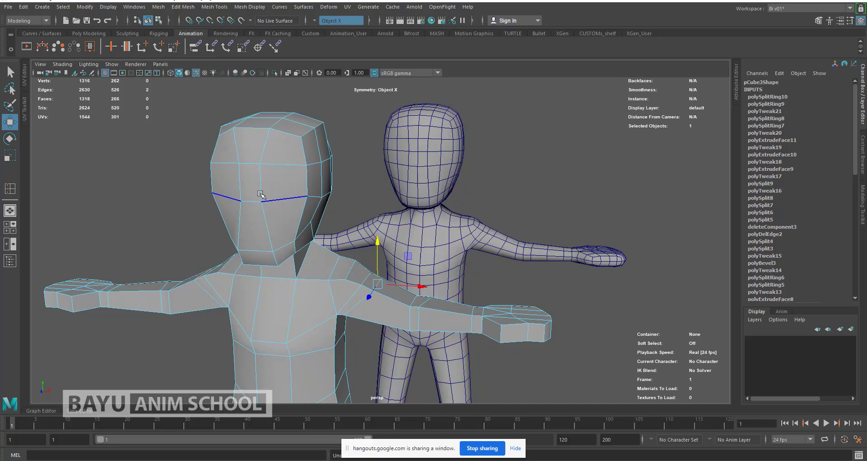
{"action": "left_click", "coordinate": [253, 201]}
{"action": "left_click", "coordinate": [253, 201]}
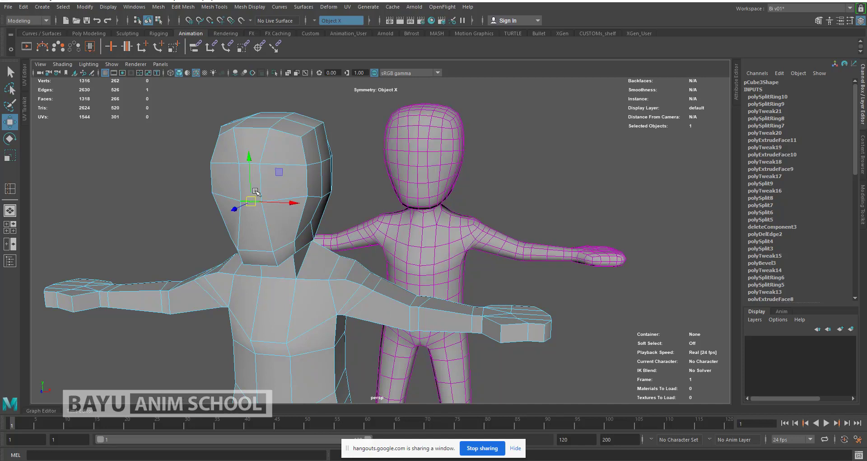
{"action": "left_click_drag", "start_coordinate": [253, 183], "coordinate": [252, 171]}
- Select the vertical edges at the front corners of the low-poly head and shift them slightly along Z
{"action": "left_click_drag", "start_coordinate": [228, 204], "coordinate": [198, 196], "text": "alt"}
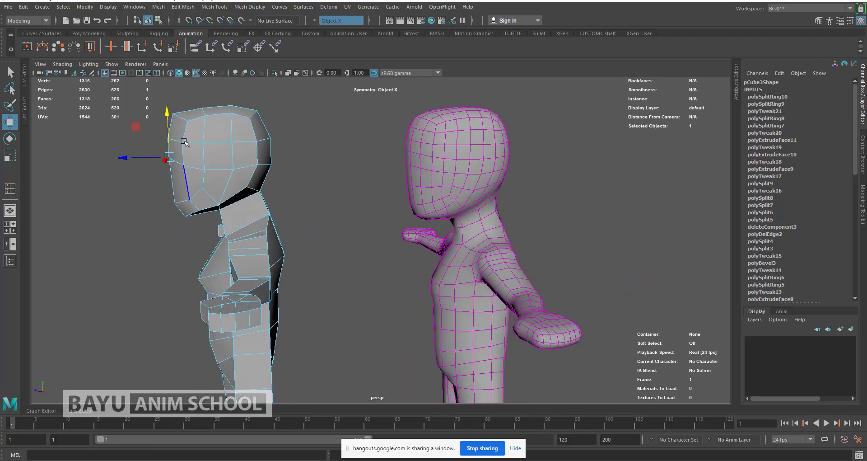
{"action": "left_click", "coordinate": [232, 159]}
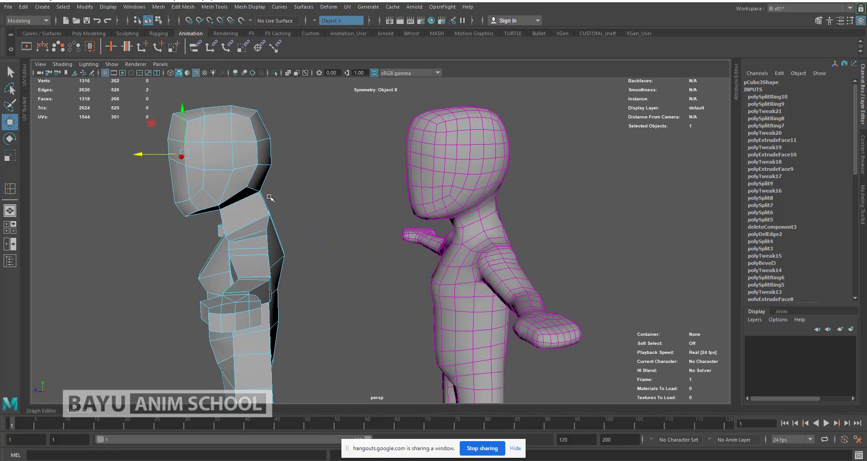
{"action": "left_click_drag", "start_coordinate": [356, 205], "coordinate": [430, 210], "text": "alt"}
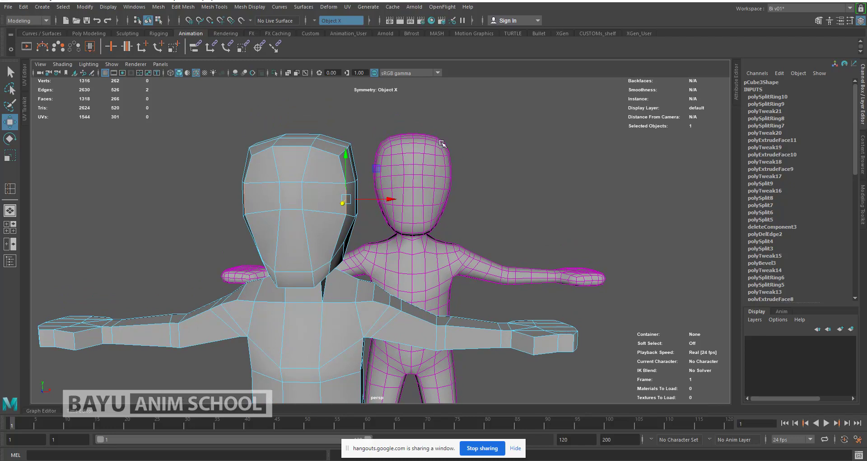
- Select the vertices at the upper corners of the low-poly head and move them slightly down along Y and inward along X
{"action": "right_click_drag", "start_coordinate": [355, 113], "coordinate": [362, 126]}
{"action": "left_click_drag", "start_coordinate": [363, 125], "coordinate": [329, 169]}
{"action": "key", "text": "4"}
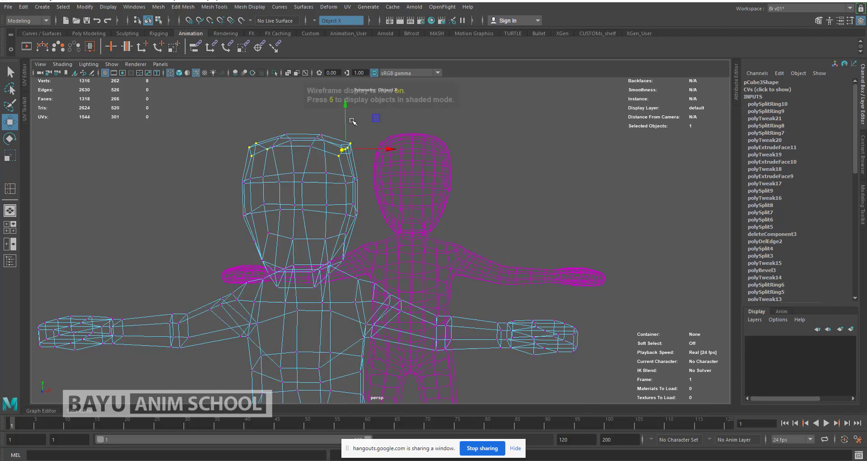
{"action": "left_click_drag", "start_coordinate": [348, 122], "coordinate": [347, 125]}
{"action": "left_click_drag", "start_coordinate": [383, 156], "coordinate": [380, 156]}
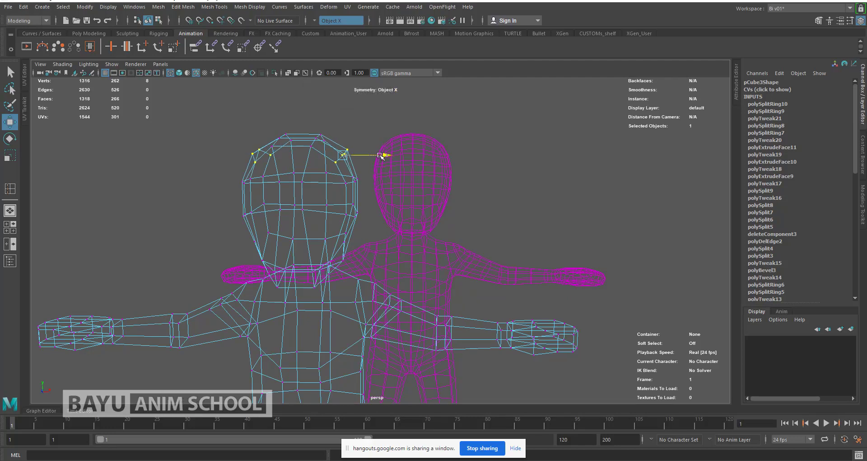
{"action": "left_click_drag", "start_coordinate": [381, 175], "coordinate": [381, 178]}
- Select the three middle faces on each side of the low-poly head and move them slightly inward along X
{"action": "left_click_drag", "start_coordinate": [337, 196], "coordinate": [311, 193], "text": "alt"}
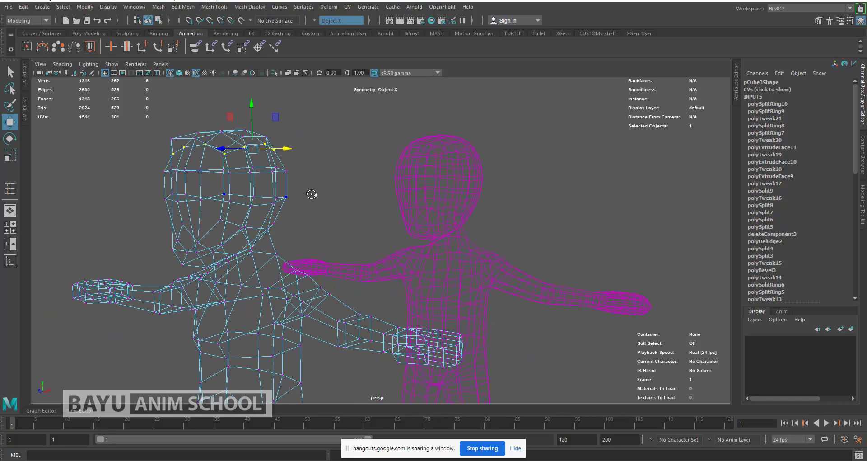
{"action": "right_click_drag", "start_coordinate": [333, 154], "coordinate": [335, 174]}
{"action": "left_click", "coordinate": [282, 187]}
{"action": "left_click", "coordinate": [281, 186]}
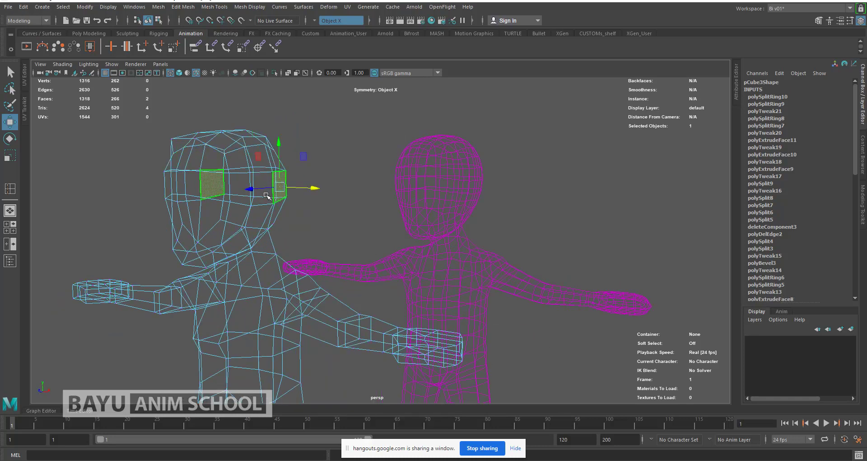
{"action": "left_click", "coordinate": [262, 198], "text": "shift"}
{"action": "left_click", "coordinate": [237, 196], "text": "ctrl"}
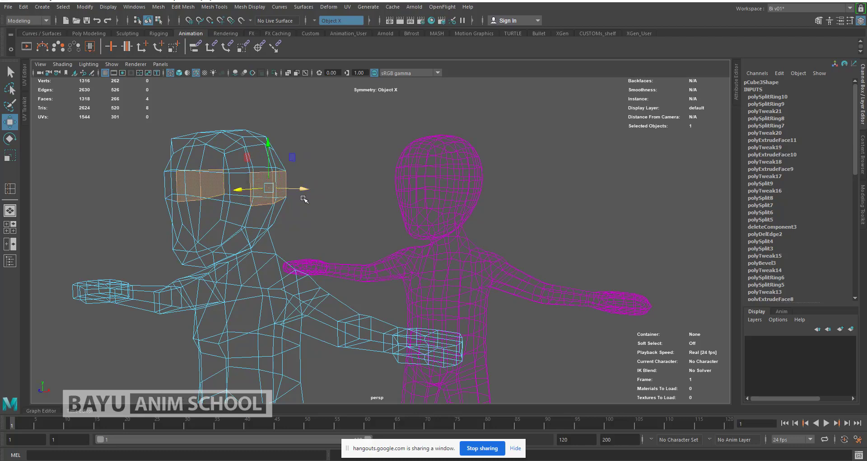
{"action": "left_click", "coordinate": [240, 188], "text": "shift"}
{"action": "left_click_drag", "start_coordinate": [349, 211], "coordinate": [366, 216], "text": "alt"}
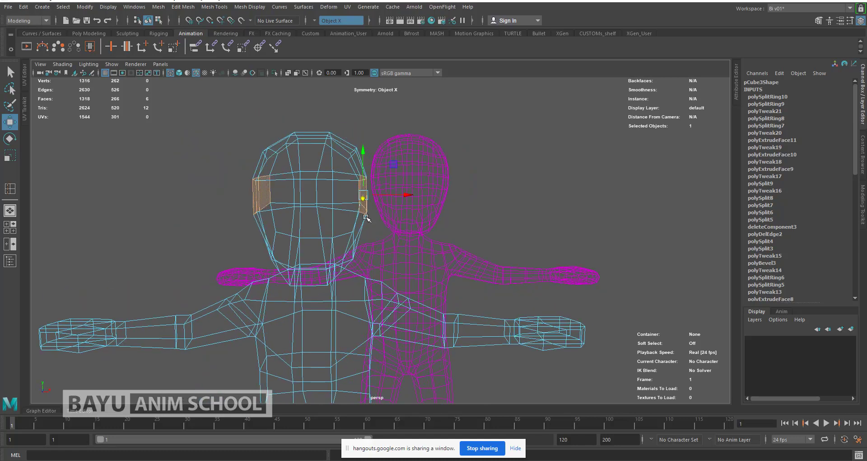
{"action": "key", "text": "5"}
{"action": "left_click_drag", "start_coordinate": [371, 214], "coordinate": [389, 182], "text": "alt"}
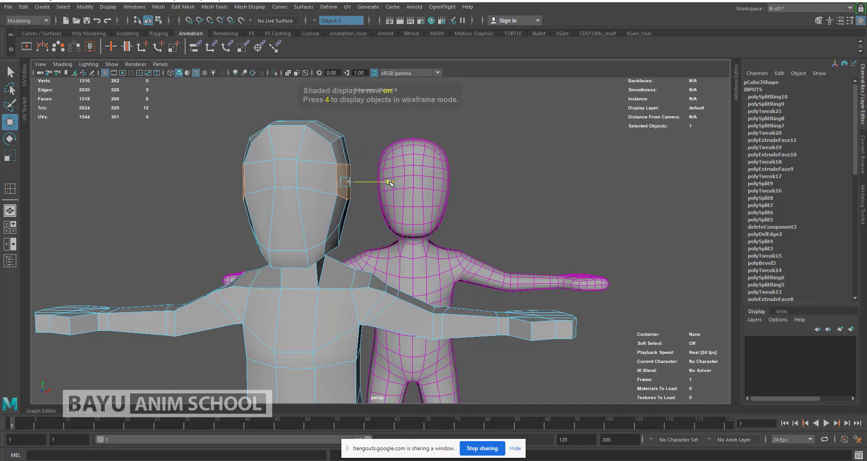
{"action": "left_click_drag", "start_coordinate": [469, 214], "coordinate": [384, 227], "text": "alt"}
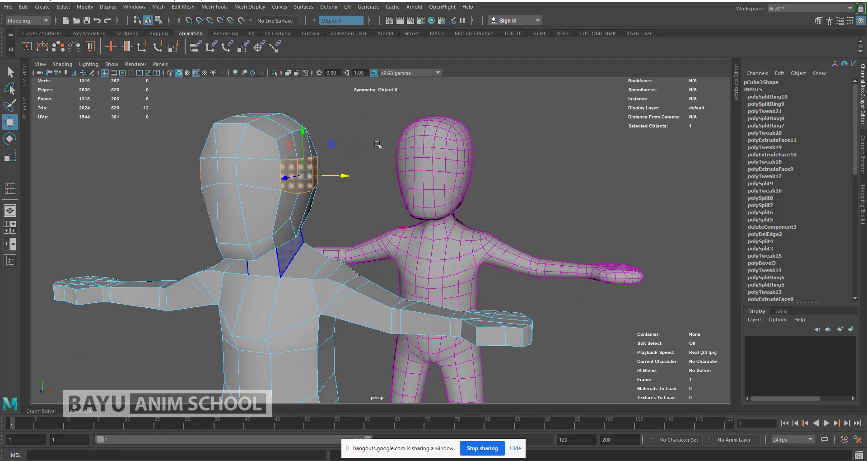
- Select the lower jaw edges on both sides of the low-poly head and shift them back along Z and inward along X
{"action": "right_click_drag", "start_coordinate": [378, 144], "coordinate": [362, 130]}
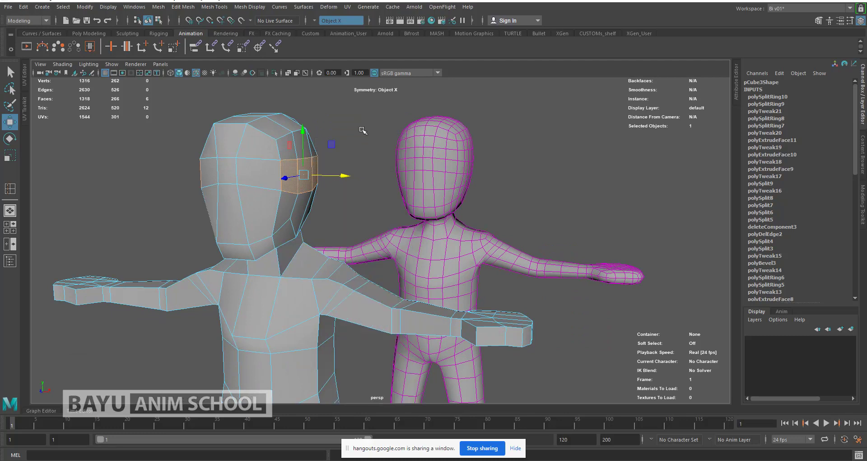
{"action": "left_click", "coordinate": [274, 241]}
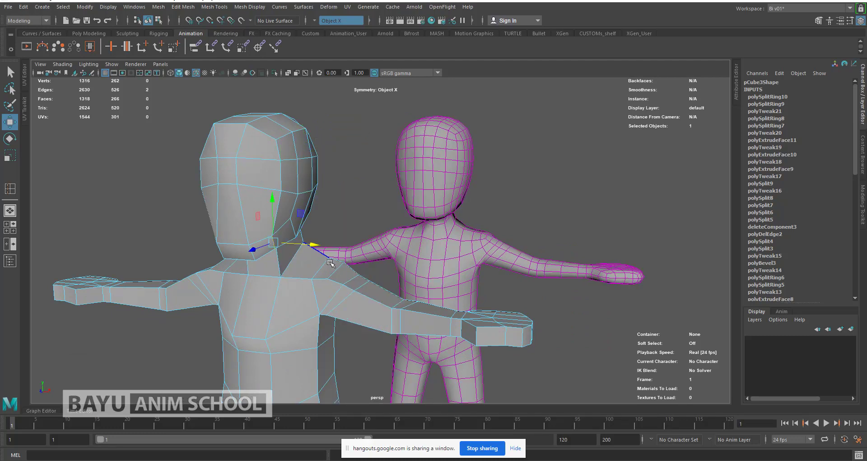
{"action": "mouse_move", "coordinate": [330, 262]}
{"action": "left_mouse_down", "text": "alt"}
{"action": "mouse_move", "coordinate": [340, 264]}
{"action": "mouse_move", "coordinate": [336, 252]}
{"action": "left_mouse_up", "text": "alt"}
{"action": "left_click_drag", "start_coordinate": [273, 261], "coordinate": [232, 255], "text": "alt"}
{"action": "left_click_drag", "start_coordinate": [161, 214], "coordinate": [168, 215]}
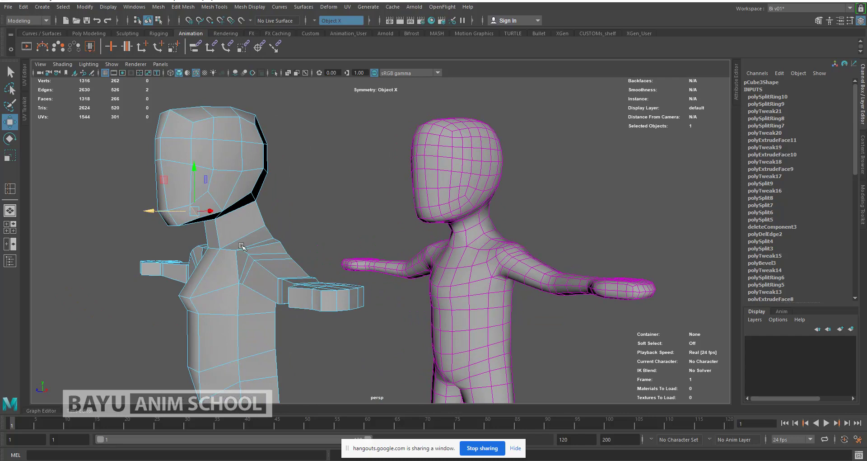
{"action": "left_click_drag", "start_coordinate": [303, 245], "coordinate": [411, 244], "text": "alt"}
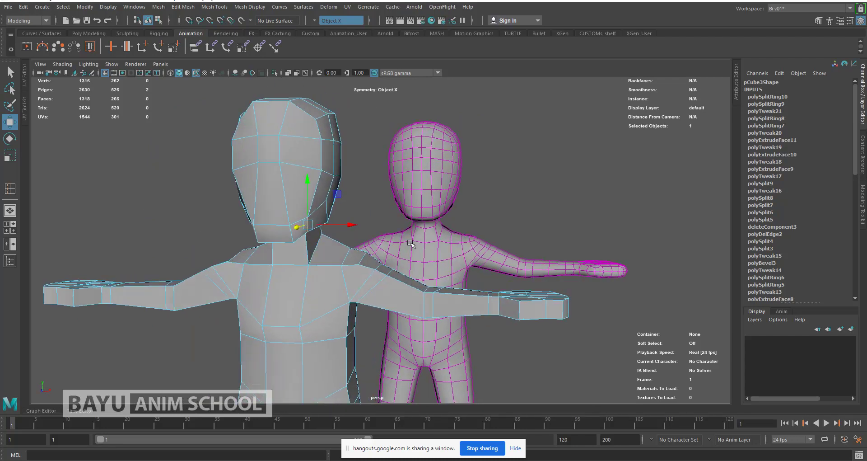
{"action": "left_click", "coordinate": [349, 230]}
{"action": "left_click", "coordinate": [336, 234]}
{"action": "left_click_drag", "start_coordinate": [333, 236], "coordinate": [325, 238]}
- Extrude the middle side face on each side of the low-poly head into an ear with Local Translate Z about 1.03
{"action": "right_click_drag", "start_coordinate": [521, 154], "coordinate": [520, 181]}
{"action": "left_click_drag", "start_coordinate": [351, 190], "coordinate": [337, 194], "text": "alt"}
{"action": "left_click", "coordinate": [323, 195]}
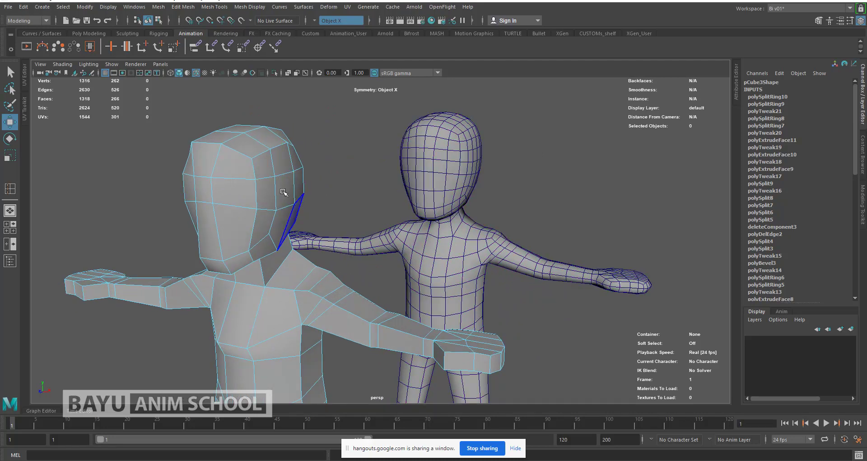
{"action": "left_click", "coordinate": [284, 193]}
{"action": "left_click", "coordinate": [183, 7]}
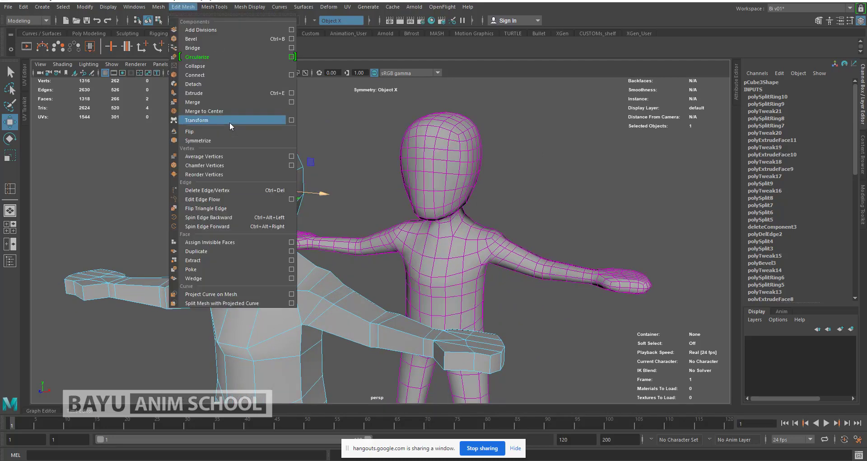
{"action": "left_click", "coordinate": [227, 94]}
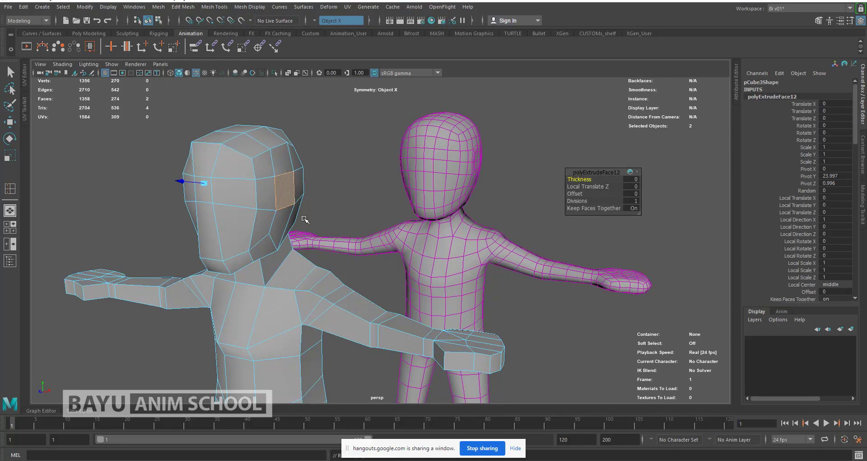
{"action": "left_click_drag", "start_coordinate": [310, 213], "coordinate": [309, 187], "text": "alt"}
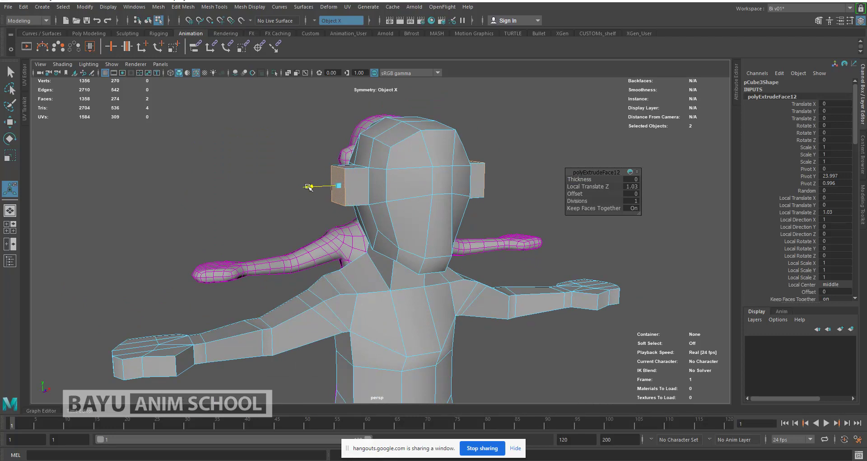
- Scale the outer end faces of both ears much narrower along Z
{"action": "key", "text": "r"}
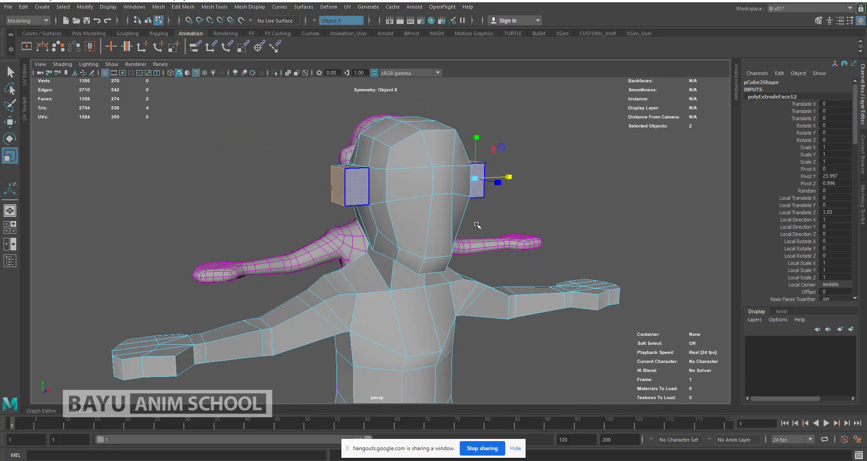
{"action": "left_click_drag", "start_coordinate": [429, 234], "coordinate": [411, 228], "text": "alt"}
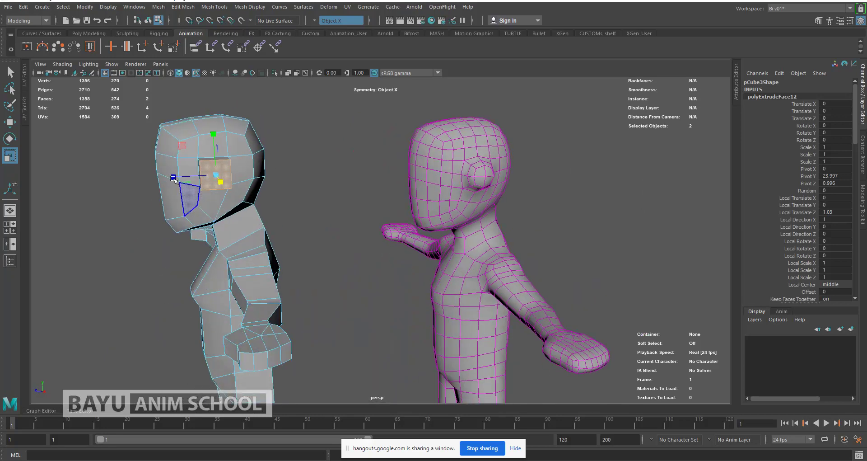
{"action": "left_click_drag", "start_coordinate": [187, 183], "coordinate": [197, 184], "text": "alt"}
{"action": "key", "text": "ctrl+z"}
{"action": "left_click", "coordinate": [303, 164]}
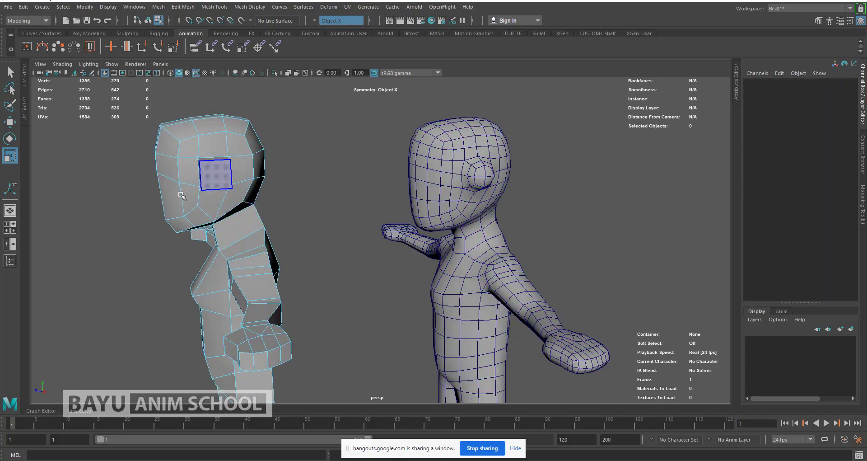
{"action": "left_click", "coordinate": [214, 175]}
{"action": "left_click_drag", "start_coordinate": [172, 179], "coordinate": [205, 191]}
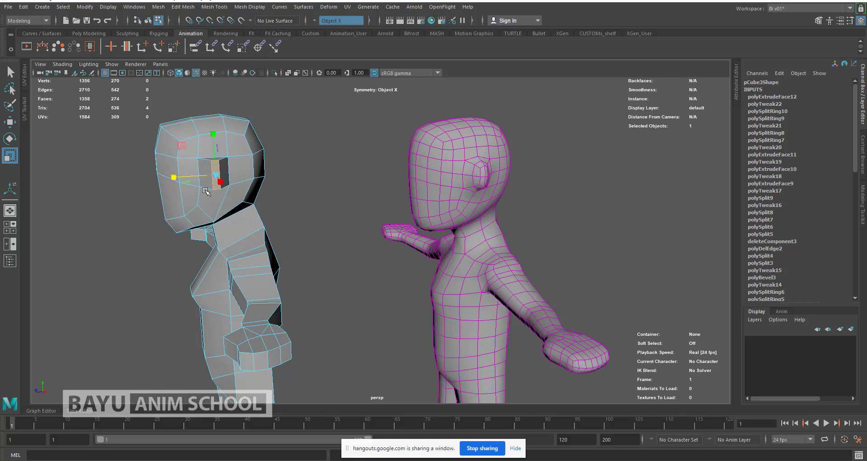
- Move the narrowed outer ear faces toward the back of the head along Z
{"action": "key", "text": "w"}
{"action": "left_click", "coordinate": [189, 178]}
{"action": "left_click_drag", "start_coordinate": [190, 179], "coordinate": [191, 180]}
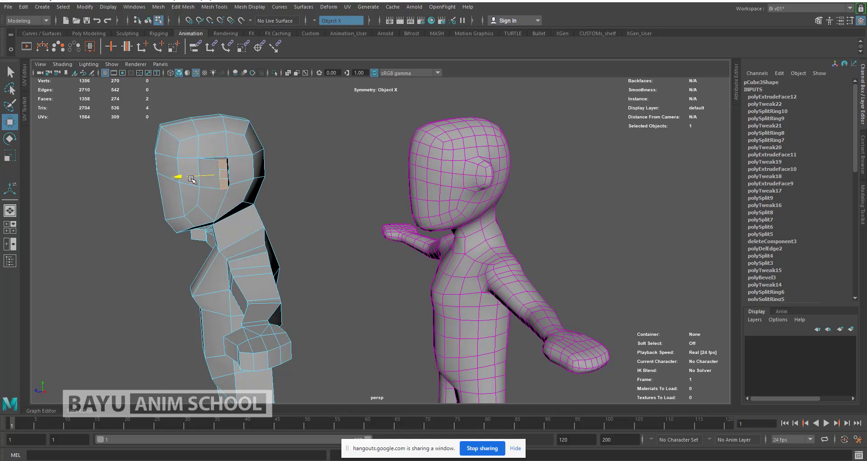
{"action": "left_click_drag", "start_coordinate": [318, 208], "coordinate": [350, 212], "text": "alt"}
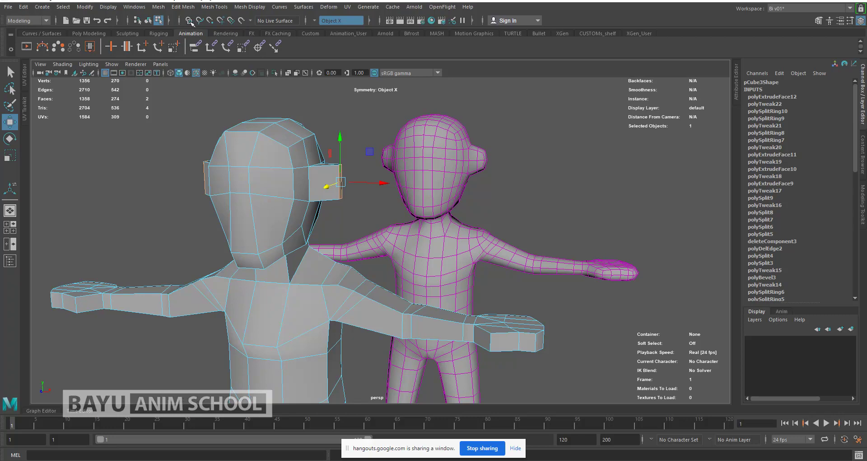
- Insert an edge loop around each ear close to where it joins the head
{"action": "left_click", "coordinate": [215, 7]}
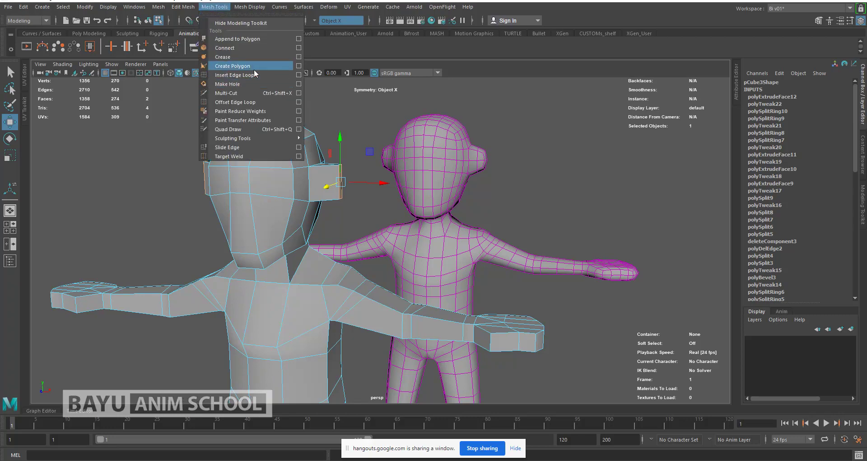
{"action": "left_click", "coordinate": [254, 74]}
{"action": "scroll", "coordinate": [284, 160], "scroll_direction": "up", "scroll_amount": 5}
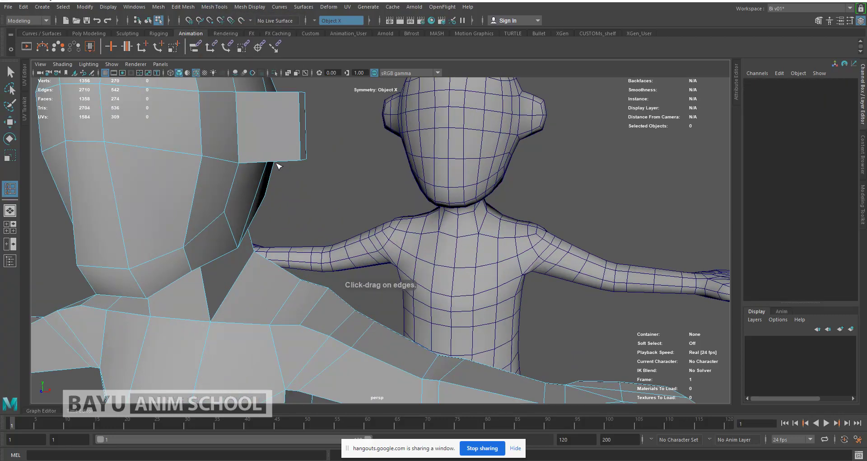
{"action": "middle_click_drag", "start_coordinate": [283, 136], "coordinate": [287, 177], "text": "alt"}
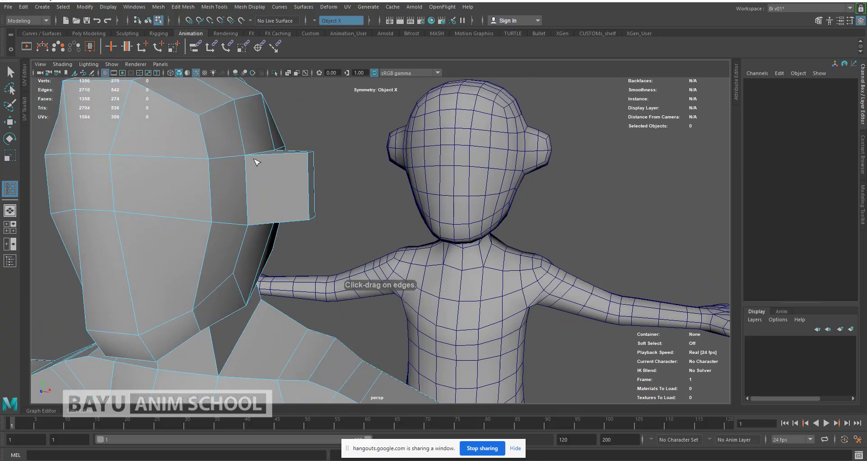
{"action": "left_click_drag", "start_coordinate": [264, 158], "coordinate": [255, 160]}
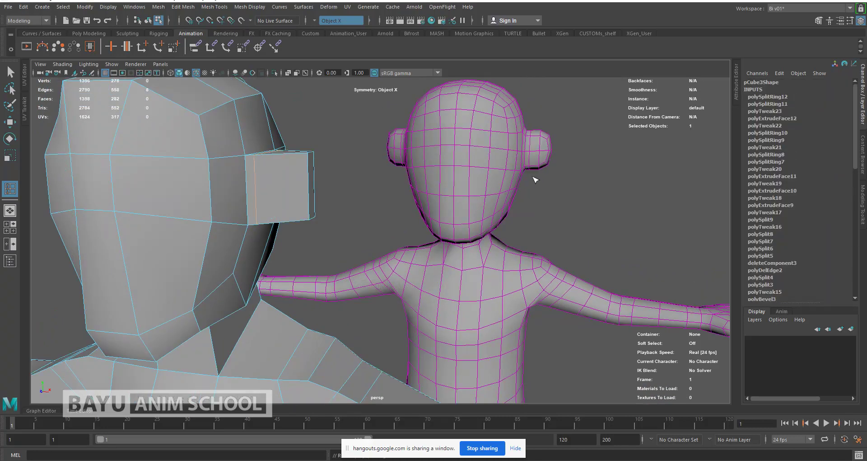
- Select the underside edge of the new loop at the base of each ear and lower it along Y
{"action": "left_click_drag", "start_coordinate": [285, 203], "coordinate": [271, 196], "text": "alt"}
{"action": "middle_click_drag", "start_coordinate": [251, 166], "coordinate": [317, 217], "text": "alt"}
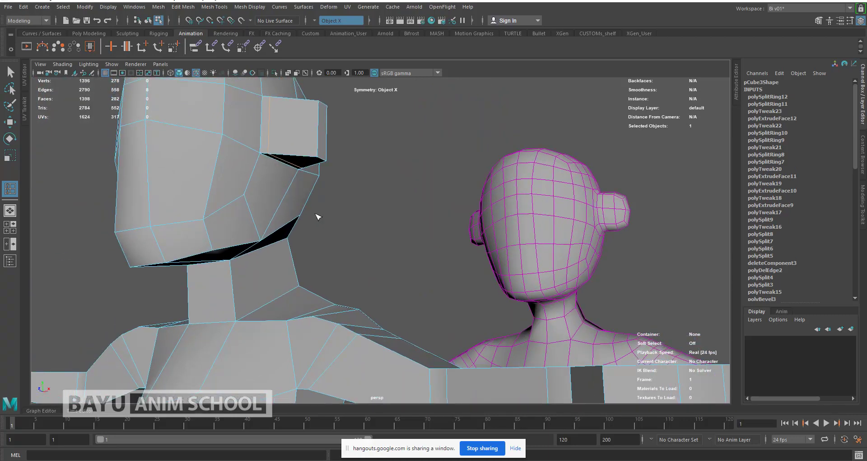
{"action": "key", "text": "w"}
{"action": "right_click_drag", "start_coordinate": [377, 158], "coordinate": [376, 172]}
{"action": "left_click", "coordinate": [294, 171]}
{"action": "left_click", "coordinate": [286, 163]}
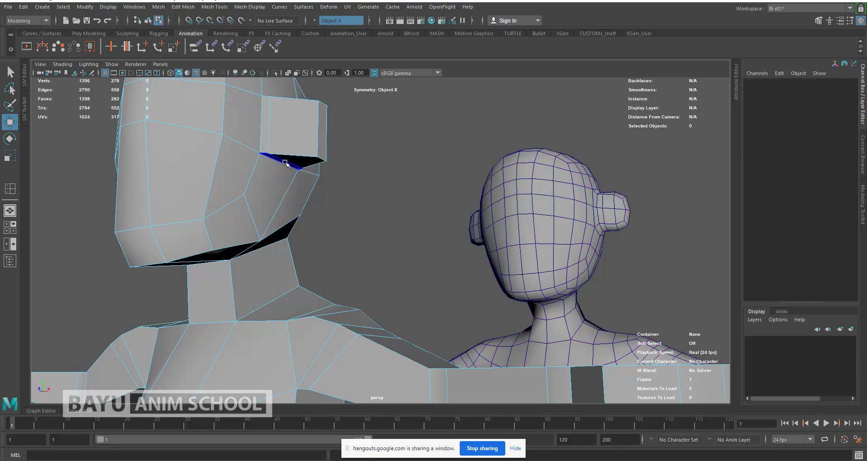
{"action": "left_click", "coordinate": [282, 137], "text": "shift"}
{"action": "left_click_drag", "start_coordinate": [282, 140], "coordinate": [285, 151]}
{"action": "left_click_drag", "start_coordinate": [407, 189], "coordinate": [410, 187], "text": "alt"}
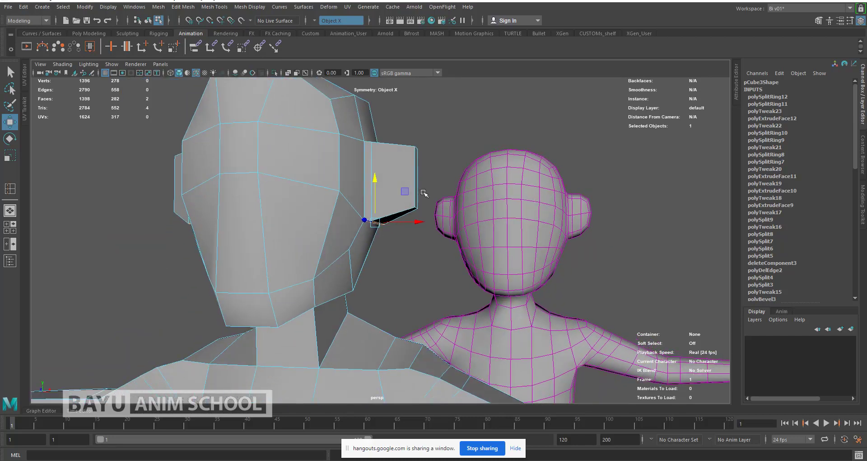
- Select the vertices at the outer ends of the ears and reposition them to taper the ear tips
{"action": "right_click_drag", "start_coordinate": [440, 105], "coordinate": [405, 105]}
{"action": "left_click_drag", "start_coordinate": [432, 190], "coordinate": [416, 178]}
{"action": "left_click_drag", "start_coordinate": [448, 156], "coordinate": [418, 233], "text": "alt"}
{"action": "left_click_drag", "start_coordinate": [470, 185], "coordinate": [421, 139]}
- Extrude the eye-level face on both sides of the nose bridge and activate the Scale tool for the extruded faces
{"action": "left_click_drag", "start_coordinate": [417, 208], "coordinate": [437, 209], "text": "alt"}
{"action": "left_click", "coordinate": [323, 207]}
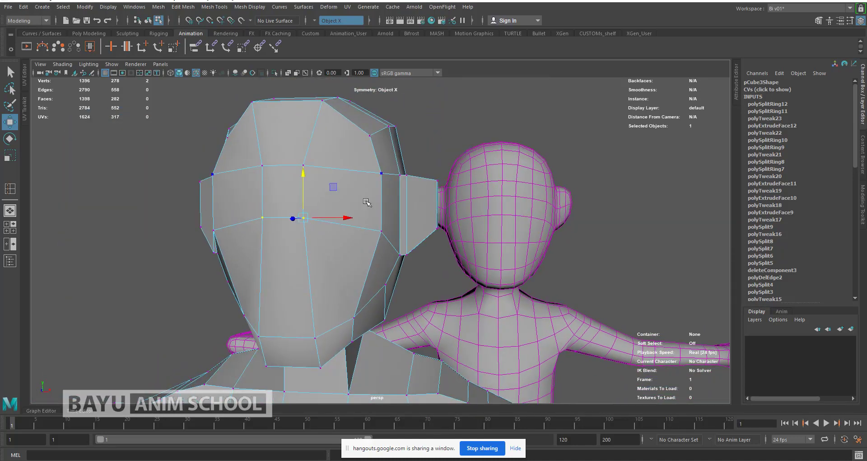
{"action": "right_click_drag", "start_coordinate": [352, 209], "coordinate": [352, 211]}
{"action": "left_click", "coordinate": [346, 201]}
{"action": "left_click", "coordinate": [182, 8]}
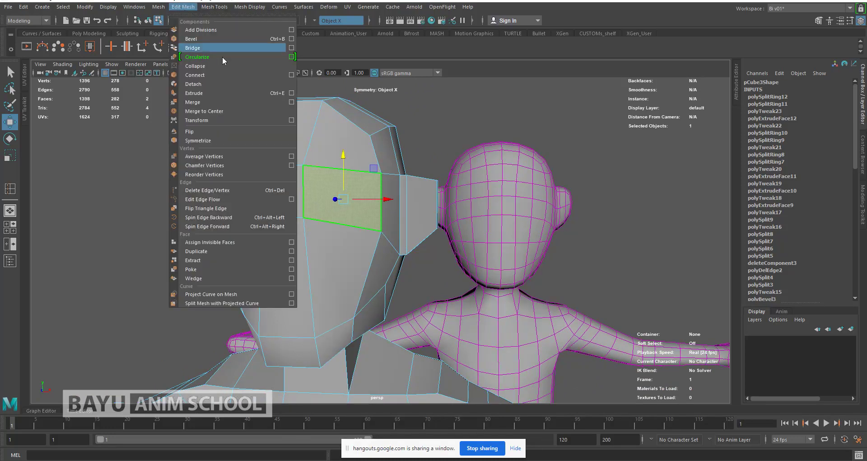
{"action": "left_click", "coordinate": [216, 94]}
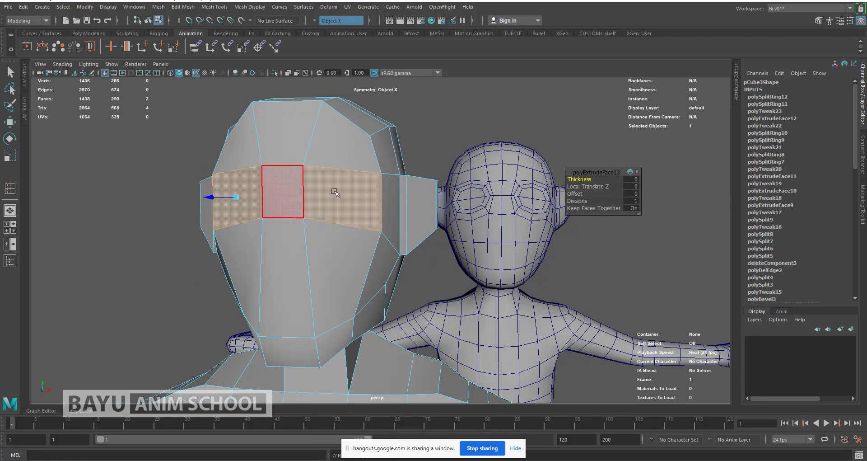
{"action": "key", "text": "r"}
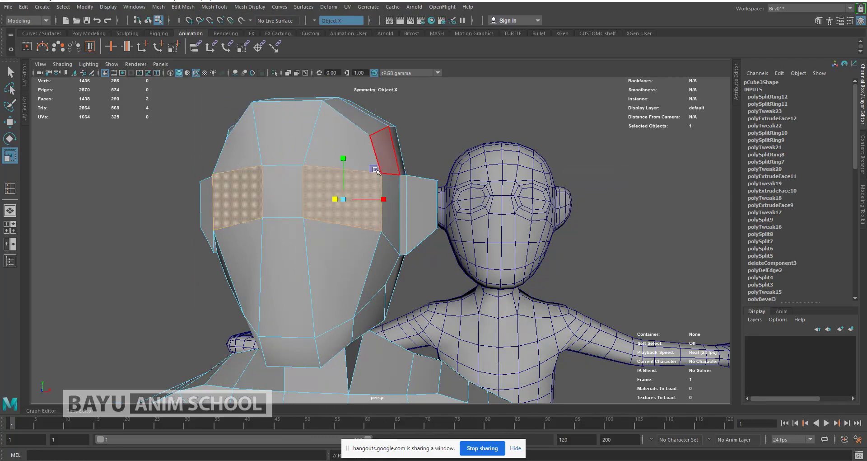
{"action": "left_click_drag", "start_coordinate": [374, 171], "coordinate": [365, 176]}
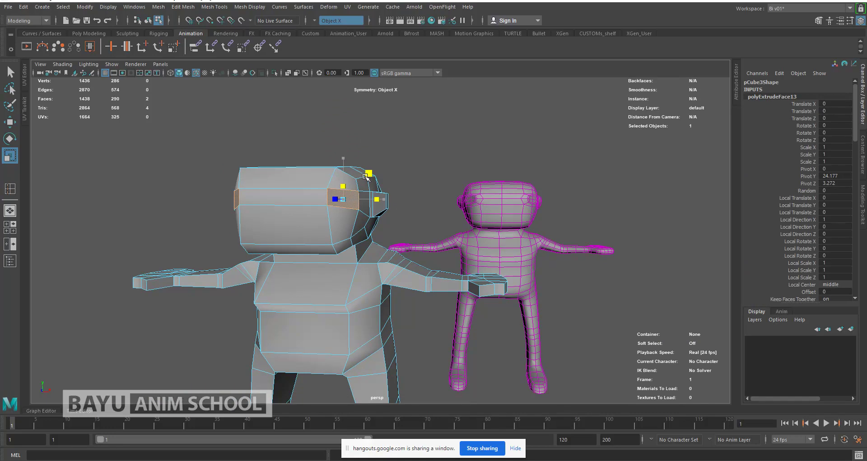
{"action": "scroll", "coordinate": [415, 137], "scroll_direction": "up", "scroll_amount": 3}
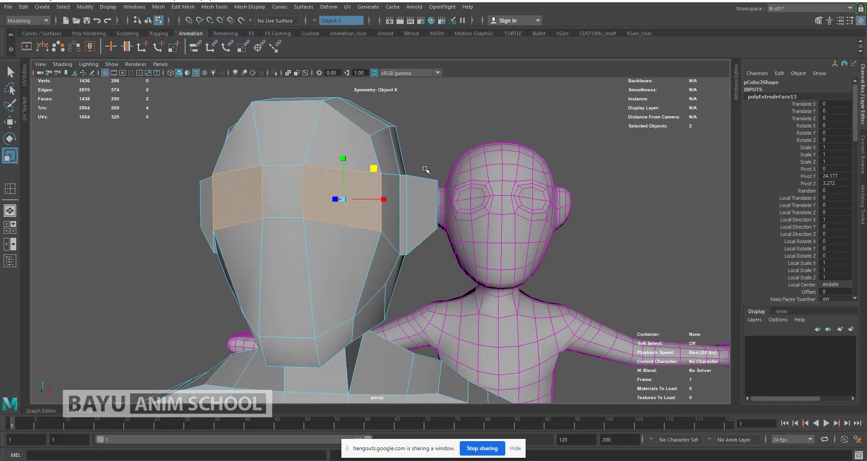
{"action": "key", "text": "ctrl+z"}
{"action": "key", "text": "ctrl+z"}
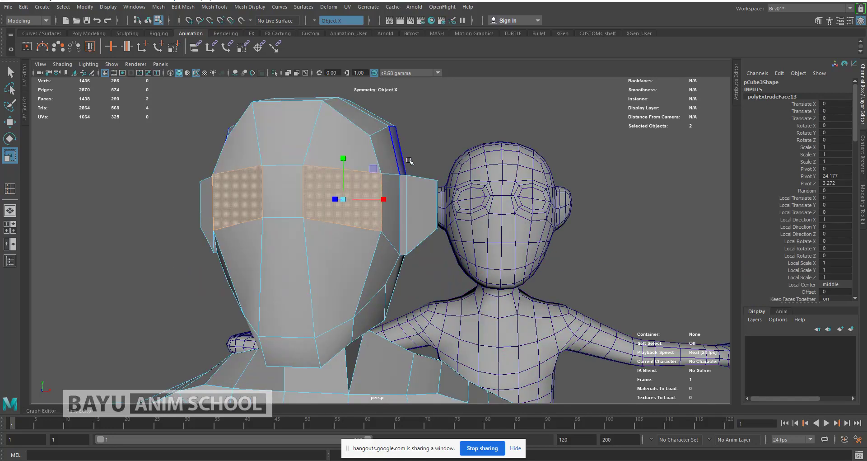
- Shrink the extruded eye faces in width and height into small insets, and flatten them along Z
{"action": "left_click_drag", "start_coordinate": [371, 170], "coordinate": [367, 177]}
{"action": "key", "text": "w"}
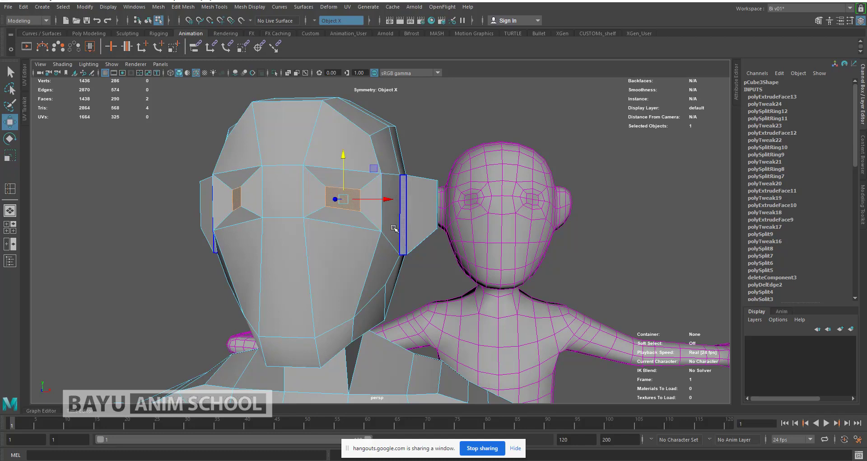
{"action": "left_click_drag", "start_coordinate": [393, 227], "coordinate": [335, 228], "text": "alt"}
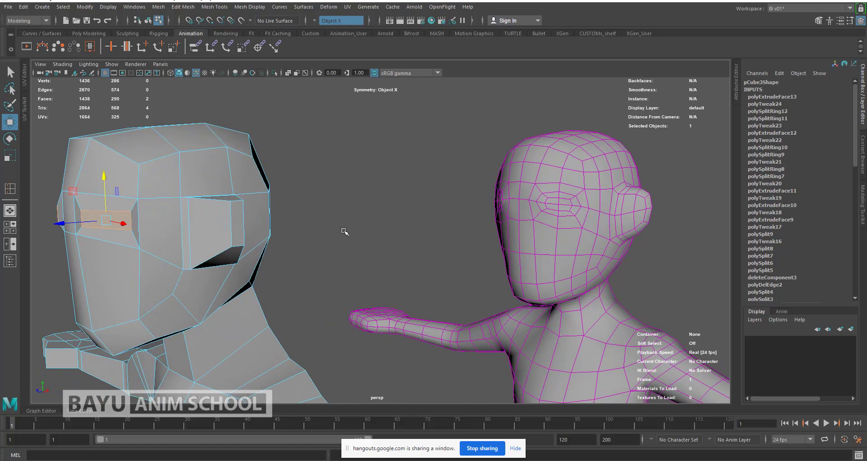
{"action": "key", "text": "r"}
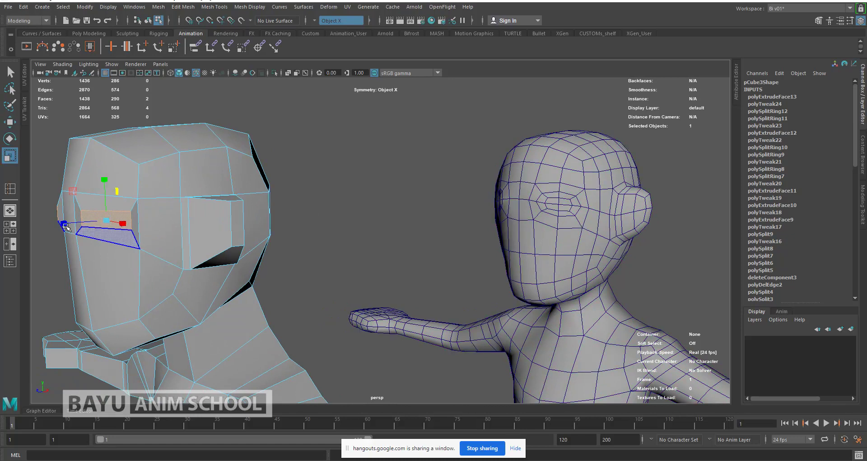
{"action": "left_click_drag", "start_coordinate": [65, 226], "coordinate": [97, 233]}
- Move the inset eye faces along X toward the nose bridge
{"action": "left_click_drag", "start_coordinate": [296, 244], "coordinate": [522, 204], "text": "alt"}
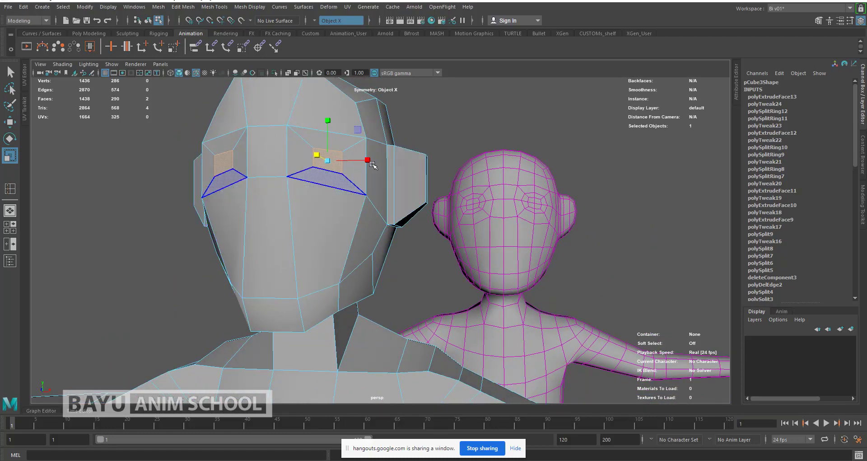
{"action": "key", "text": "w"}
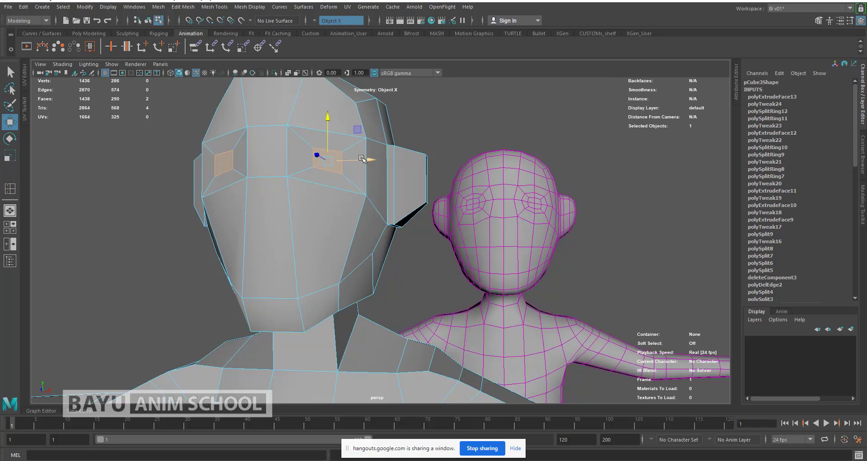
{"action": "left_click_drag", "start_coordinate": [362, 158], "coordinate": [358, 159]}
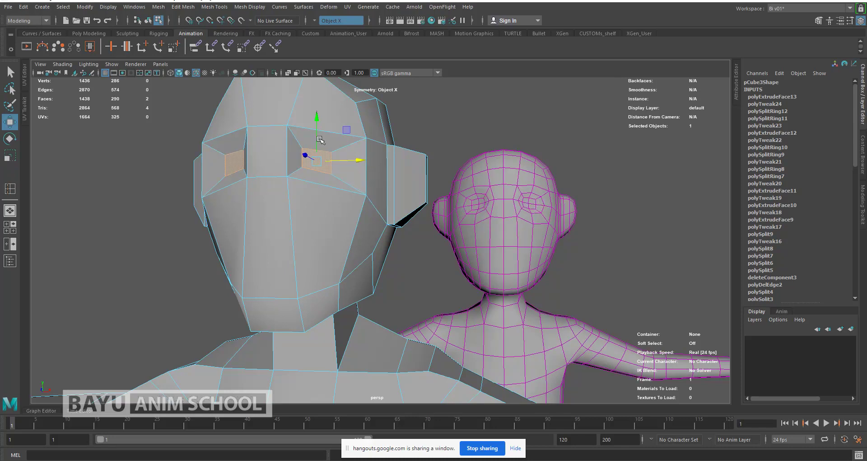
- Extrude the small eye faces and push them back into the head along Z to form eye sockets, then leave component editing
{"action": "left_click", "coordinate": [183, 7]}
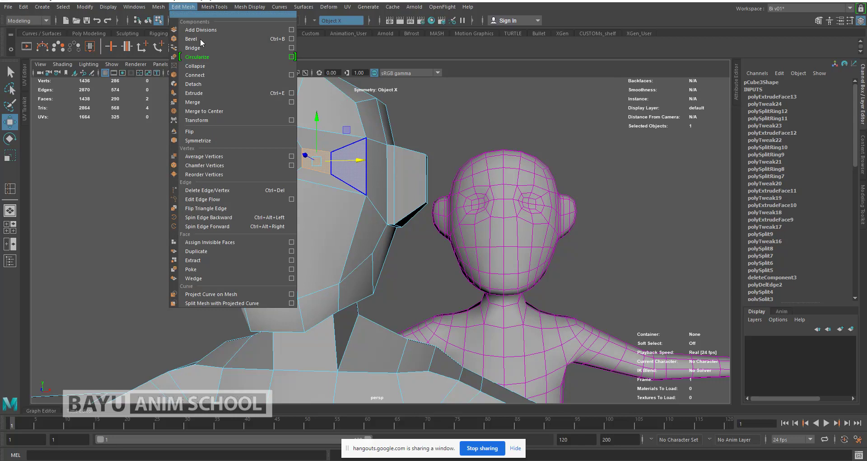
{"action": "left_click", "coordinate": [211, 94]}
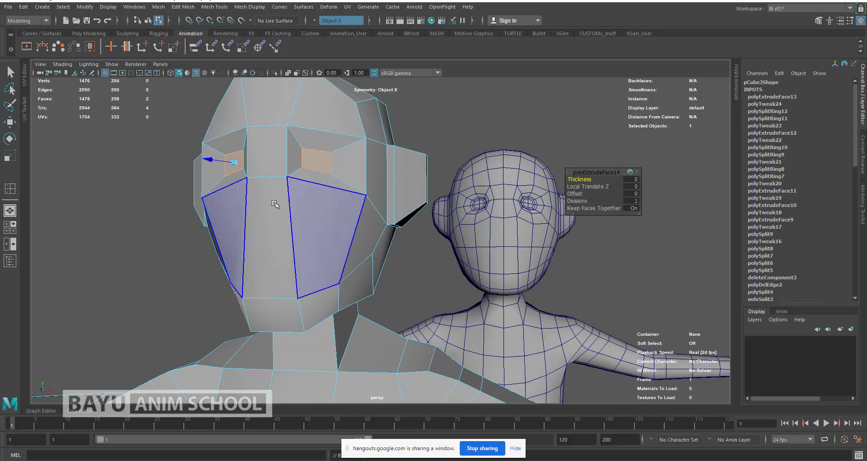
{"action": "mouse_move", "coordinate": [268, 221]}
{"action": "left_mouse_down", "text": "alt"}
{"action": "mouse_move", "coordinate": [250, 258]}
{"action": "mouse_move", "coordinate": [254, 218]}
{"action": "left_mouse_up", "text": "alt"}
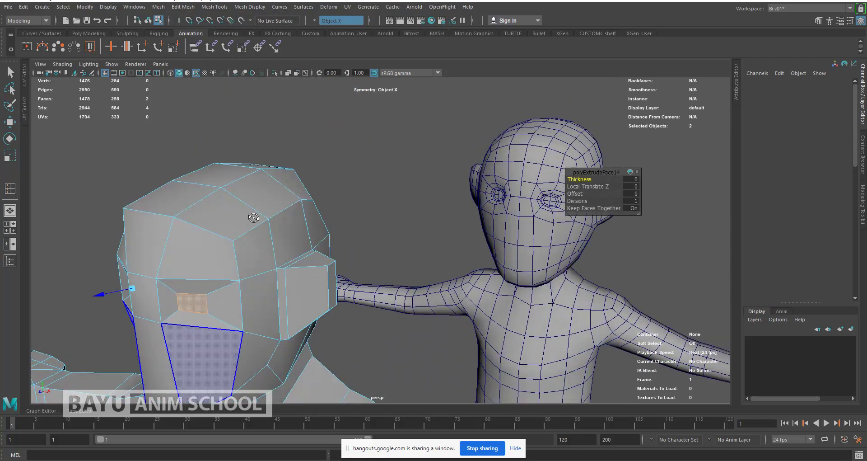
{"action": "key", "text": "w"}
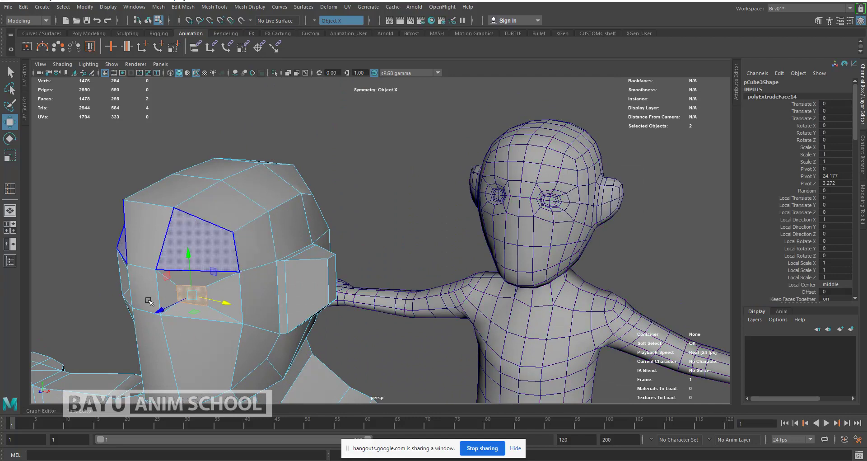
{"action": "mouse_move", "coordinate": [162, 311]}
{"action": "left_mouse_down"}
{"action": "mouse_move", "coordinate": [178, 300]}
{"action": "mouse_move", "coordinate": [174, 306]}
{"action": "left_mouse_up"}
{"action": "right_click_drag", "start_coordinate": [348, 168], "coordinate": [393, 154]}
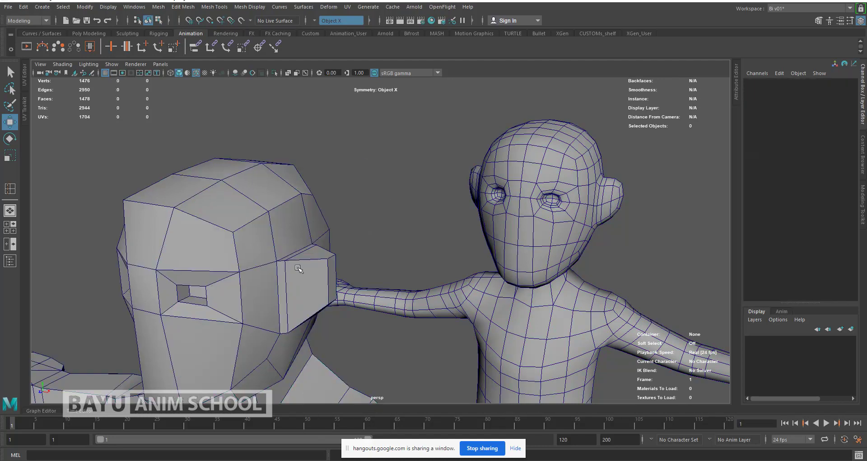
- Select the two cheek faces and the middle face below the eyes, turn symmetry off and extrude the three faces together
{"action": "scroll", "coordinate": [311, 282], "scroll_direction": "down", "scroll_amount": 3}
{"action": "middle_click_drag", "start_coordinate": [358, 262], "coordinate": [340, 249], "text": "alt"}
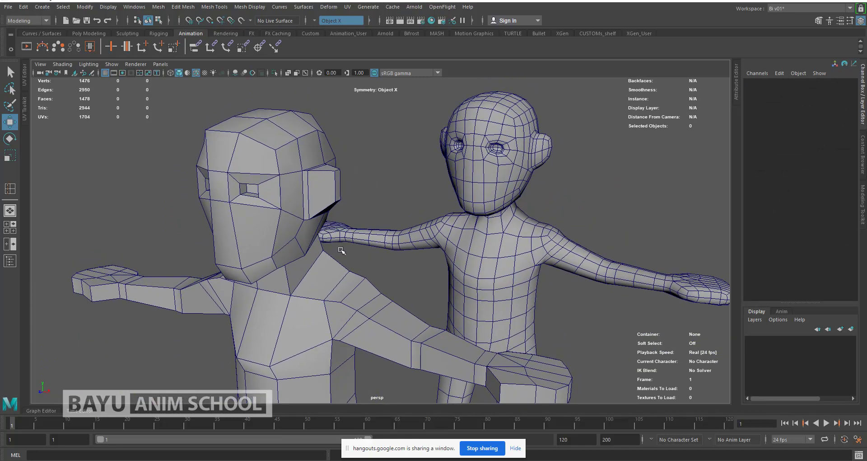
{"action": "left_click_drag", "start_coordinate": [287, 259], "coordinate": [325, 234], "text": "alt"}
{"action": "left_click", "coordinate": [340, 228]}
{"action": "right_click_drag", "start_coordinate": [345, 213], "coordinate": [348, 223]}
{"action": "left_click", "coordinate": [336, 229]}
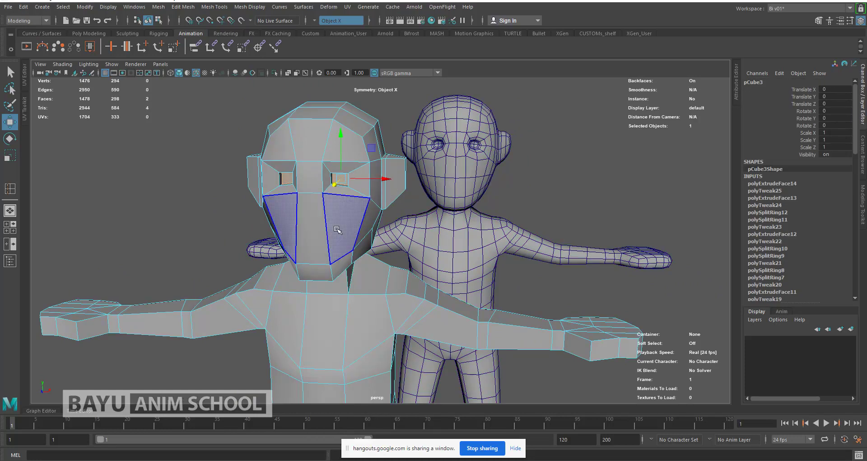
{"action": "left_click", "coordinate": [310, 248], "text": "shift"}
{"action": "left_click", "coordinate": [313, 19]}
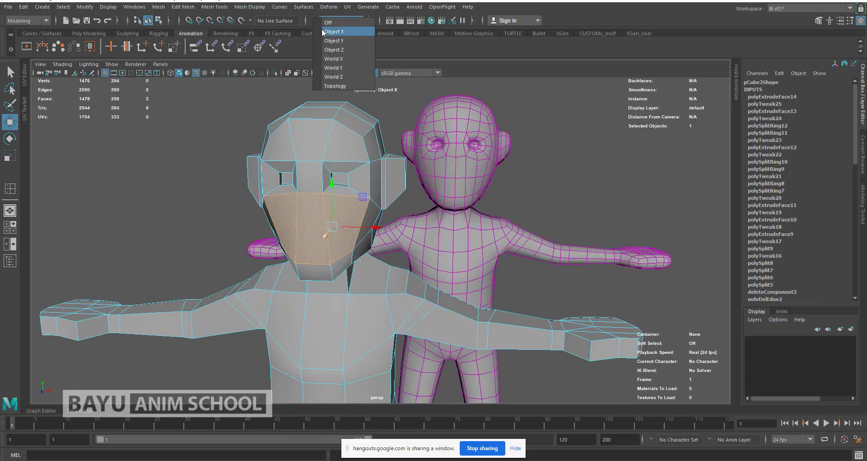
{"action": "left_click", "coordinate": [322, 24]}
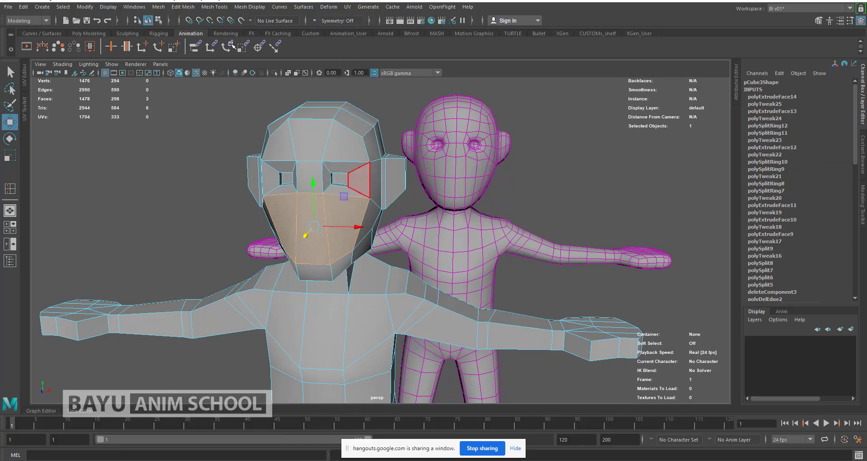
{"action": "left_click", "coordinate": [189, 11]}
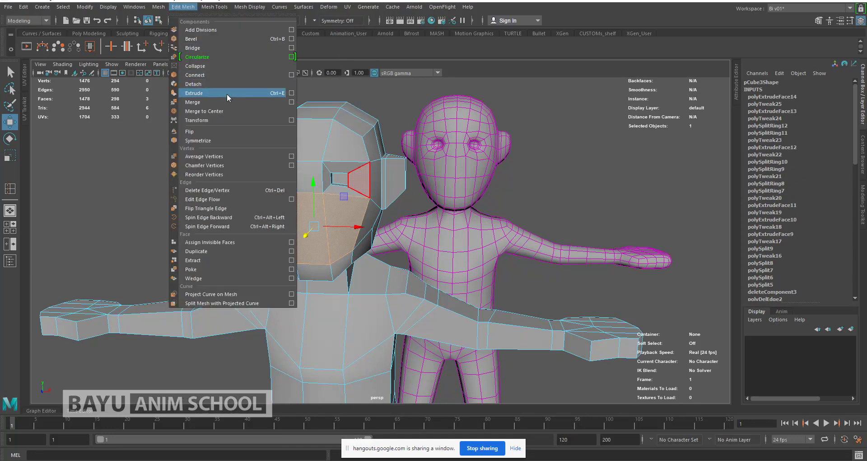
{"action": "left_click", "coordinate": [226, 94]}
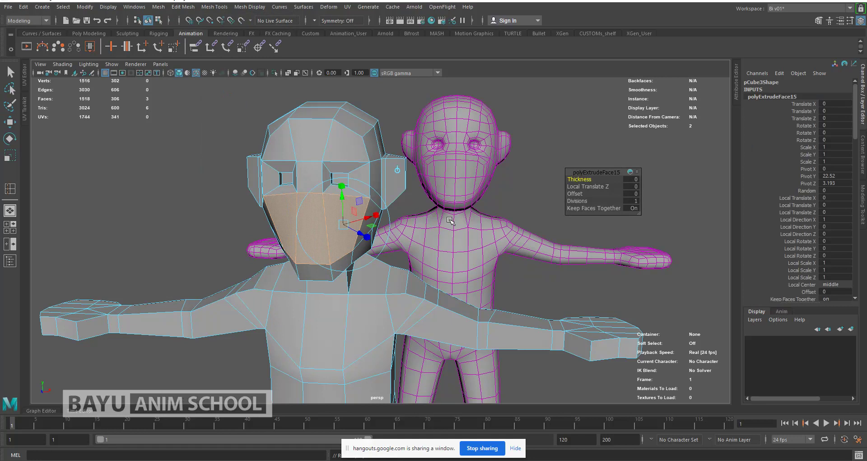
- Scale the extruded lower-face faces down in X and Y to form a small mouth area
{"action": "key", "text": "r"}
{"action": "left_click_drag", "start_coordinate": [354, 226], "coordinate": [340, 228]}
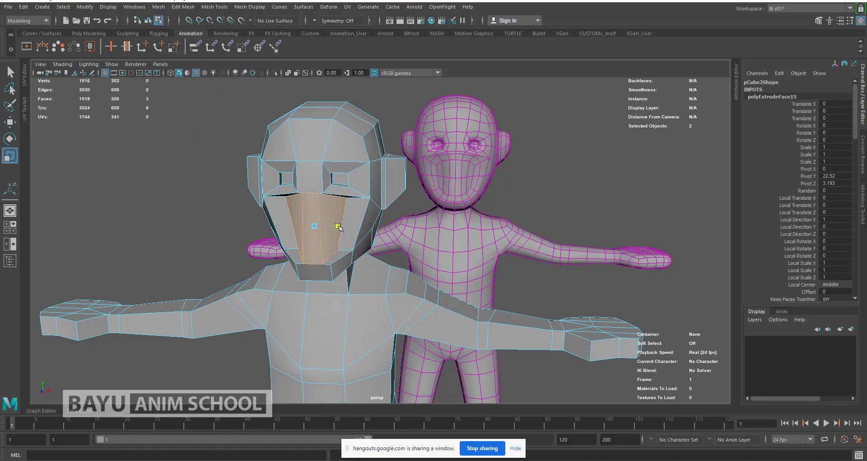
{"action": "mouse_move", "coordinate": [314, 200]}
{"action": "left_mouse_down"}
{"action": "mouse_move", "coordinate": [313, 189]}
{"action": "mouse_move", "coordinate": [318, 216]}
{"action": "left_mouse_up"}
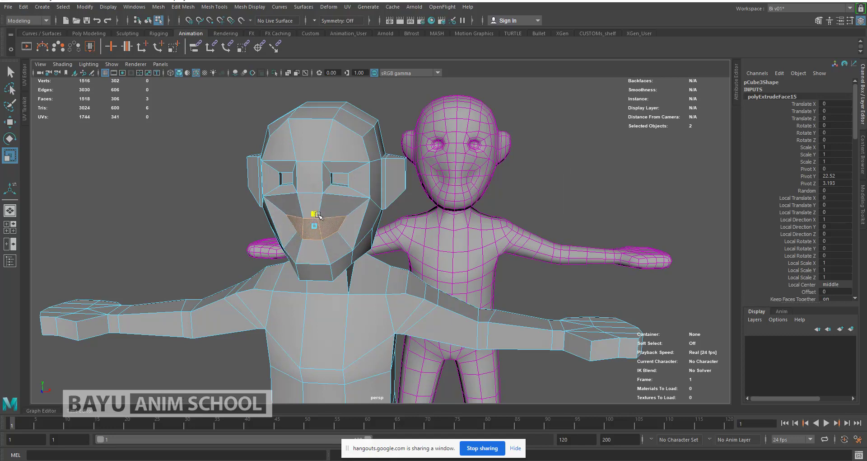
- Flatten the mouth faces along Z and move them forward and down on the face
{"action": "left_click_drag", "start_coordinate": [378, 248], "coordinate": [282, 245], "text": "alt"}
{"action": "scroll", "coordinate": [289, 247], "scroll_direction": "up", "scroll_amount": 4}
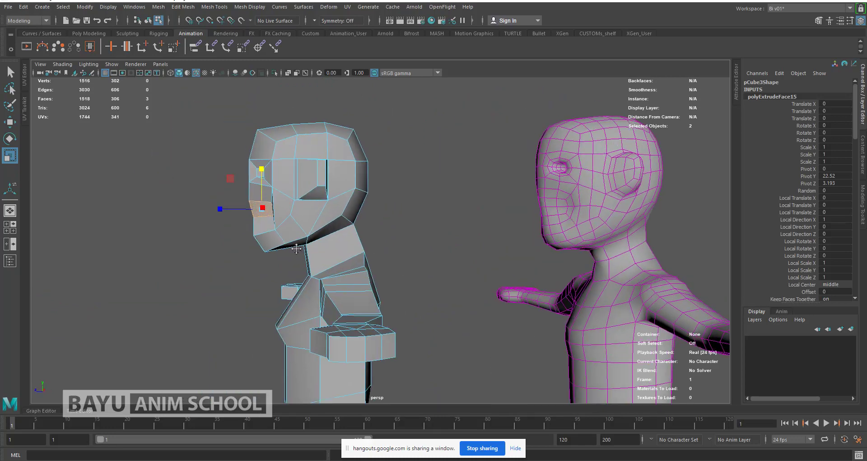
{"action": "key", "text": "w"}
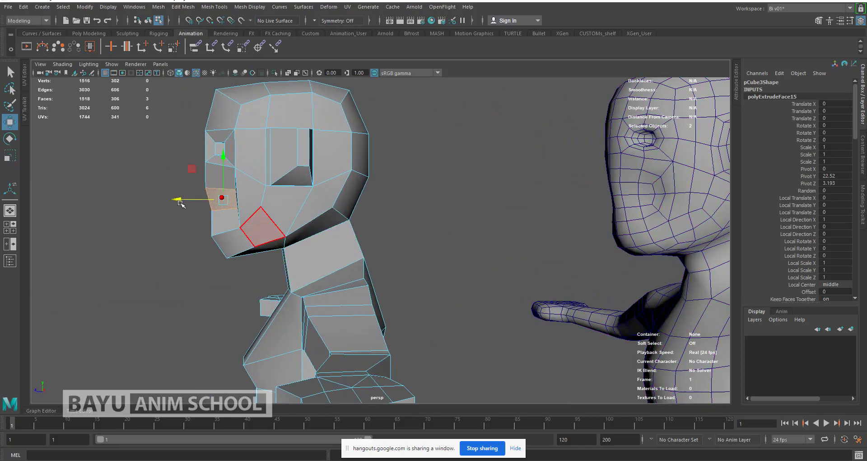
{"action": "key", "text": "r"}
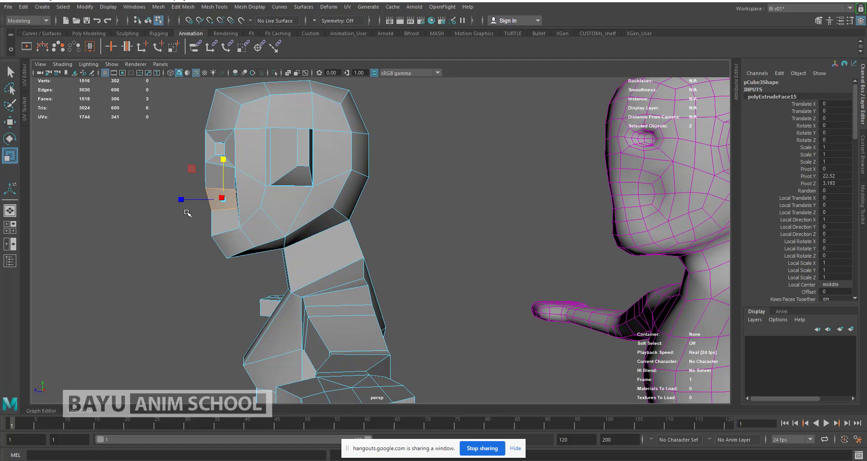
{"action": "left_click_drag", "start_coordinate": [195, 202], "coordinate": [216, 190]}
{"action": "key", "text": "w"}
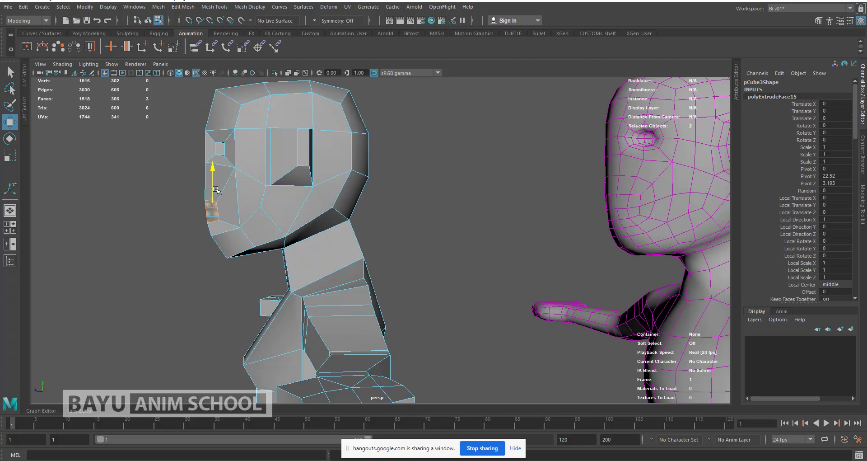
{"action": "left_click_drag", "start_coordinate": [216, 190], "coordinate": [216, 189]}
- Set symmetry to Object X, spread the two middle vertices of the mouth's upper edge apart, and move its outer vertices inward and down
{"action": "left_click_drag", "start_coordinate": [343, 238], "coordinate": [361, 246], "text": "alt"}
{"action": "scroll", "coordinate": [392, 238], "scroll_direction": "up", "scroll_amount": 3}
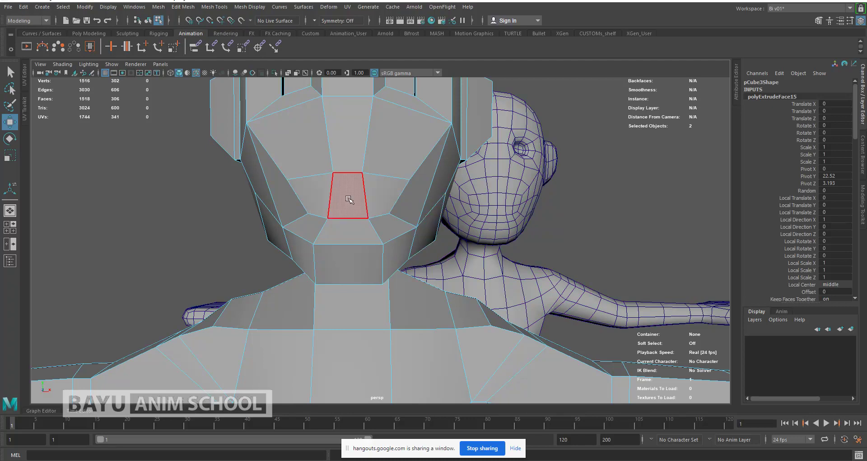
{"action": "right_click_drag", "start_coordinate": [358, 158], "coordinate": [324, 161]}
{"action": "left_click", "coordinate": [369, 174]}
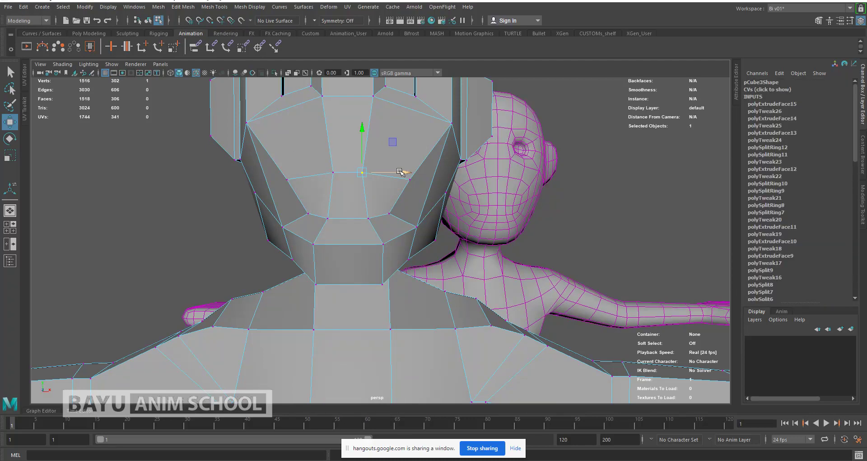
{"action": "left_click", "coordinate": [315, 22]}
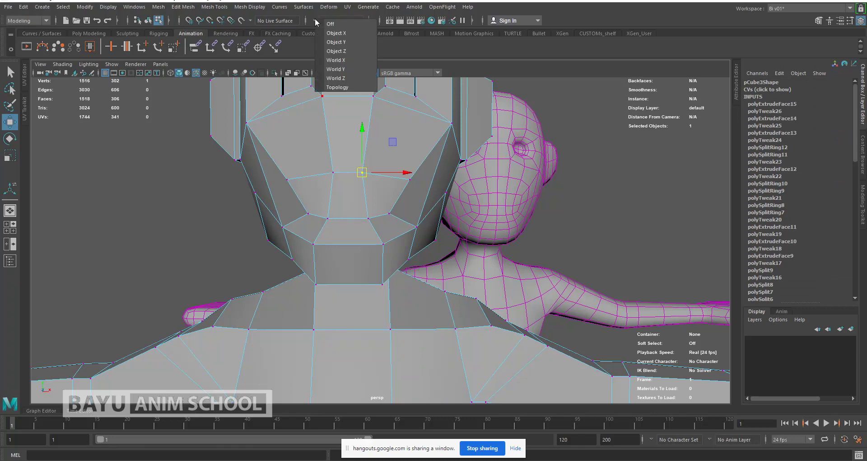
{"action": "left_click", "coordinate": [343, 31]}
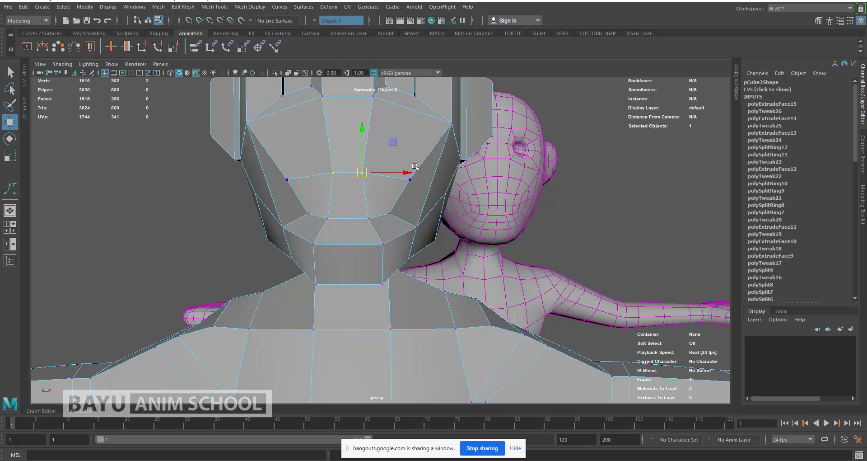
{"action": "left_click_drag", "start_coordinate": [407, 173], "coordinate": [413, 175]}
{"action": "left_click", "coordinate": [410, 180]}
{"action": "left_click_drag", "start_coordinate": [440, 180], "coordinate": [403, 163]}
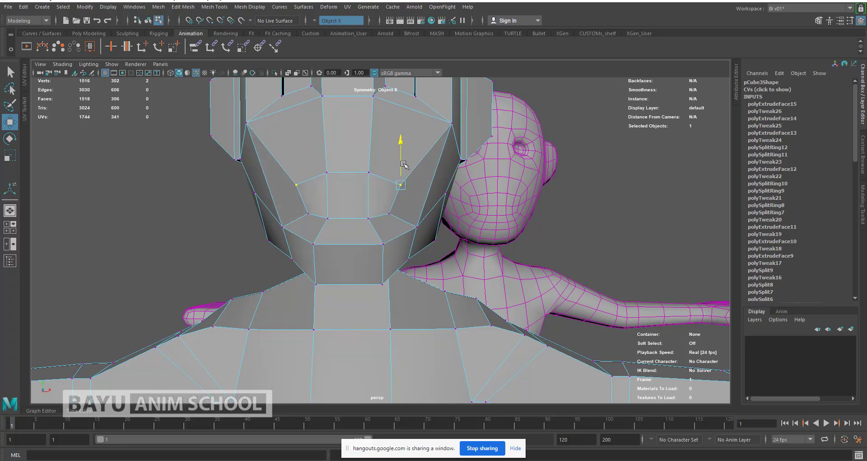
- Move the mouth's lower outer vertices up and outward, and flatten the upper and lower corner vertices together along Z
{"action": "left_click", "coordinate": [391, 214]}
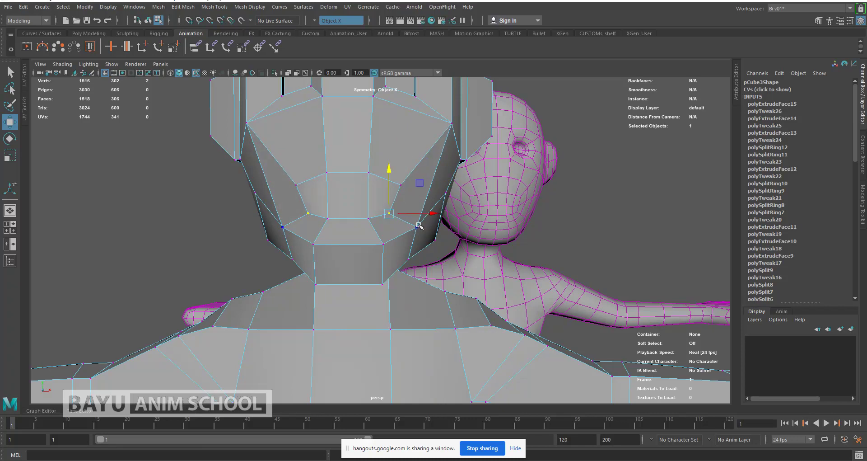
{"action": "middle_click_drag", "start_coordinate": [421, 185], "coordinate": [430, 170]}
{"action": "left_click_drag", "start_coordinate": [375, 212], "coordinate": [347, 213], "text": "alt"}
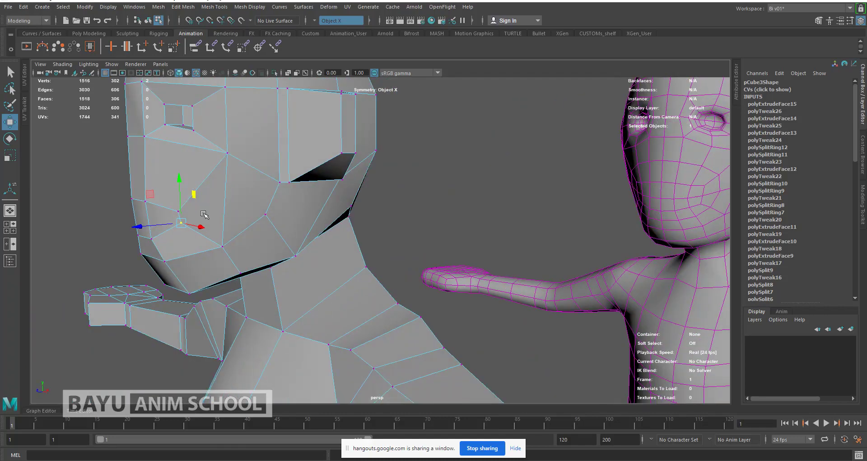
{"action": "key", "text": "q"}
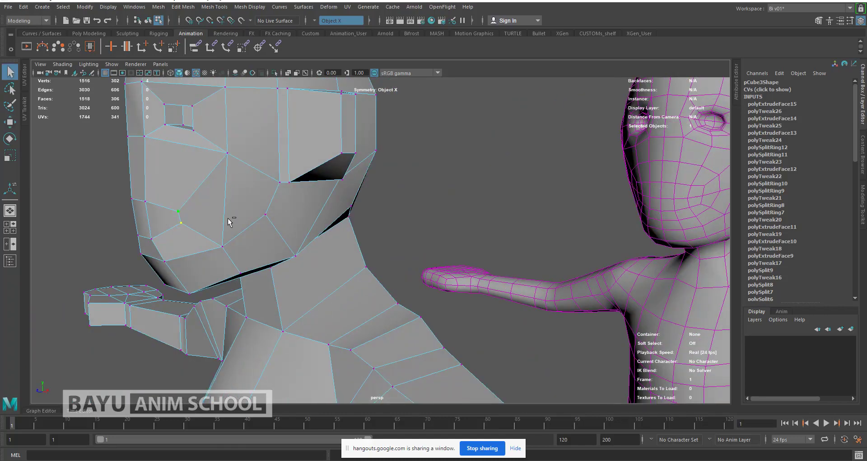
{"action": "key", "text": "r"}
{"action": "left_click_drag", "start_coordinate": [140, 220], "coordinate": [258, 214]}
{"action": "left_click_drag", "start_coordinate": [311, 251], "coordinate": [311, 248], "text": "alt"}
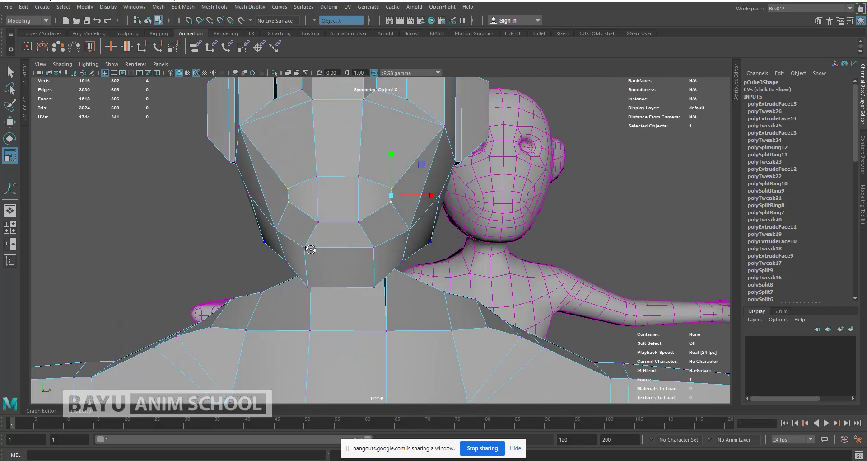
- Lower the two middle vertices of the mouth's upper edge slightly
{"action": "left_click", "coordinate": [359, 177]}
{"action": "key", "text": "w"}
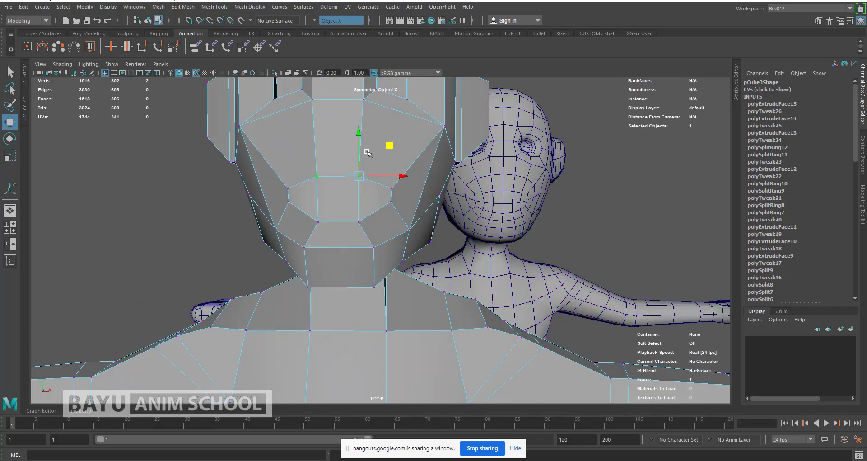
{"action": "left_click_drag", "start_coordinate": [358, 153], "coordinate": [359, 163]}
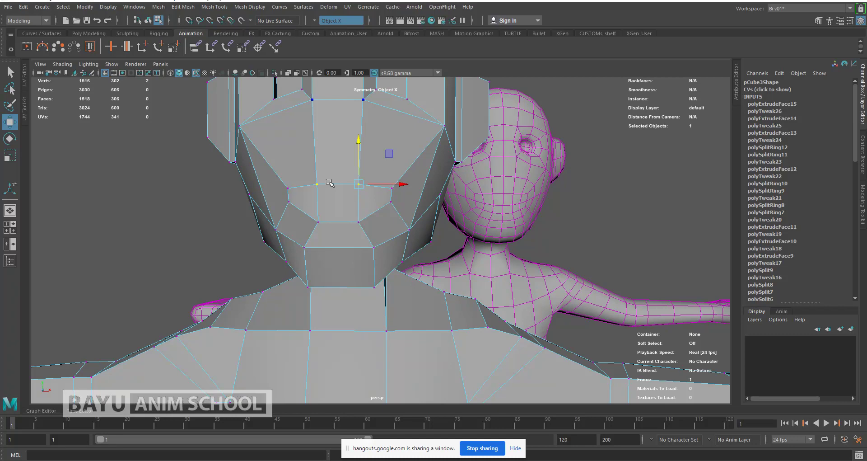
- Insert an edge loop around the mouth, between the mouth outline and the surrounding face edges
{"action": "left_click", "coordinate": [214, 7]}
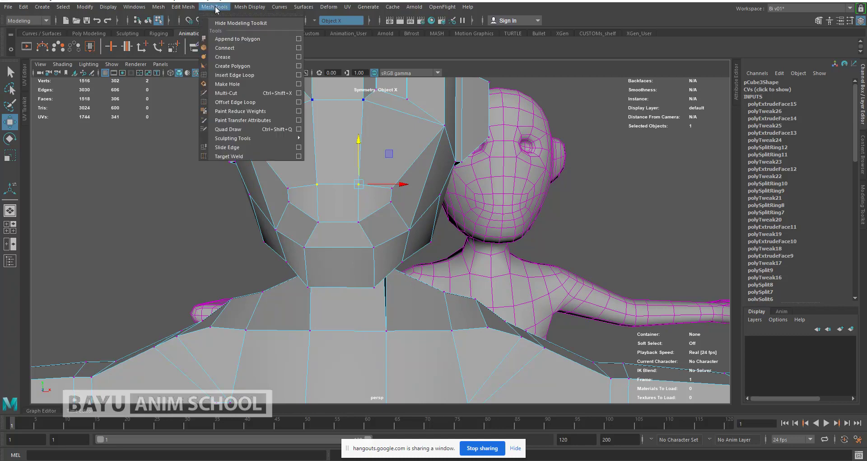
{"action": "left_click", "coordinate": [247, 77]}
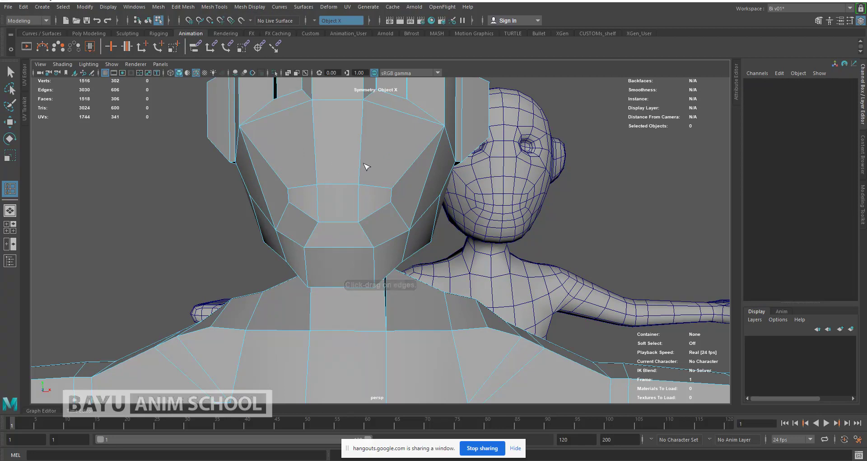
{"action": "left_click_drag", "start_coordinate": [365, 166], "coordinate": [366, 164]}
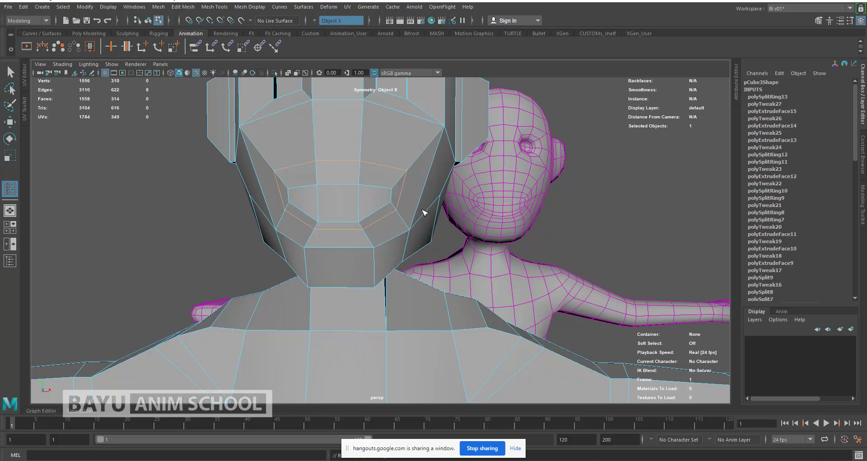
- Move the new loop's upper outer vertices inward and down, and lower its lower outer vertices
{"action": "key", "text": "w"}
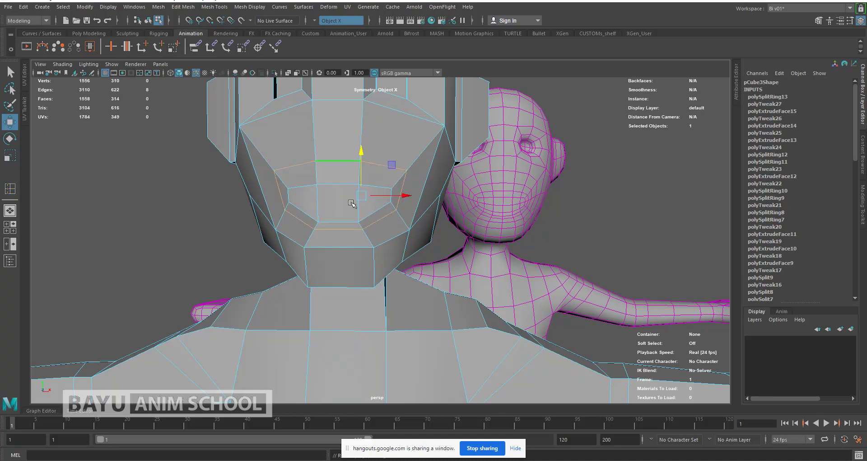
{"action": "left_click_drag", "start_coordinate": [354, 206], "coordinate": [350, 204], "text": "alt"}
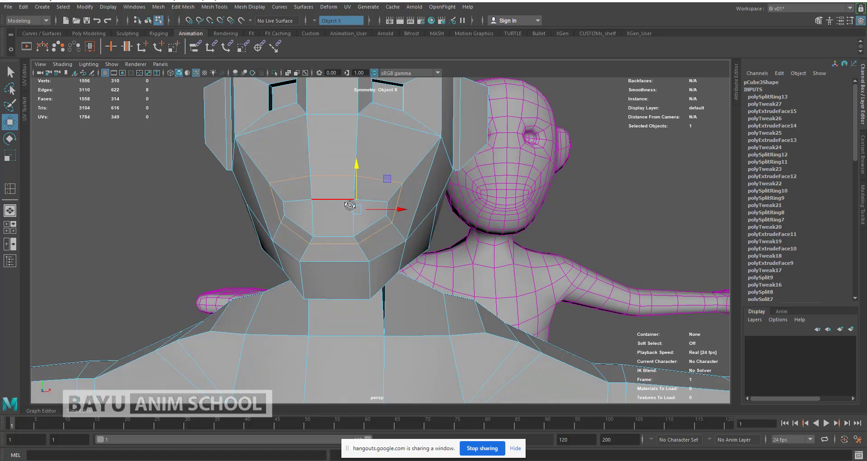
{"action": "right_click_drag", "start_coordinate": [621, 144], "coordinate": [578, 169]}
{"action": "left_click", "coordinate": [404, 183]}
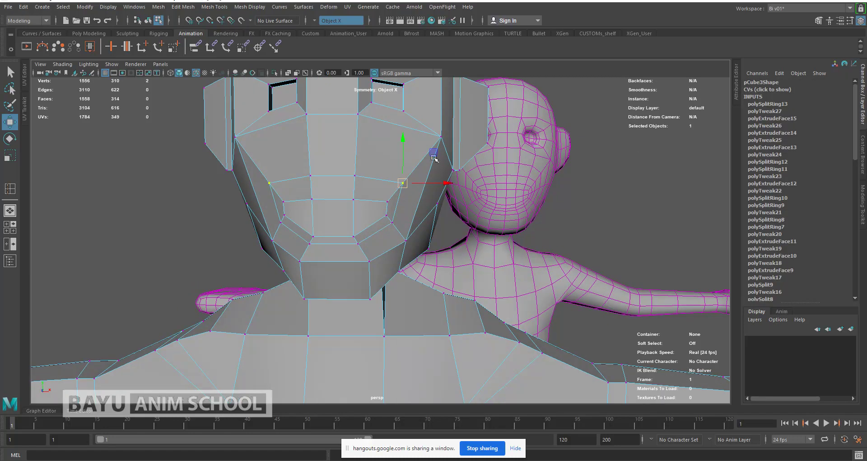
{"action": "mouse_move", "coordinate": [433, 153]}
{"action": "left_mouse_down"}
{"action": "mouse_move", "coordinate": [419, 172]}
{"action": "mouse_move", "coordinate": [426, 164]}
{"action": "left_mouse_up"}
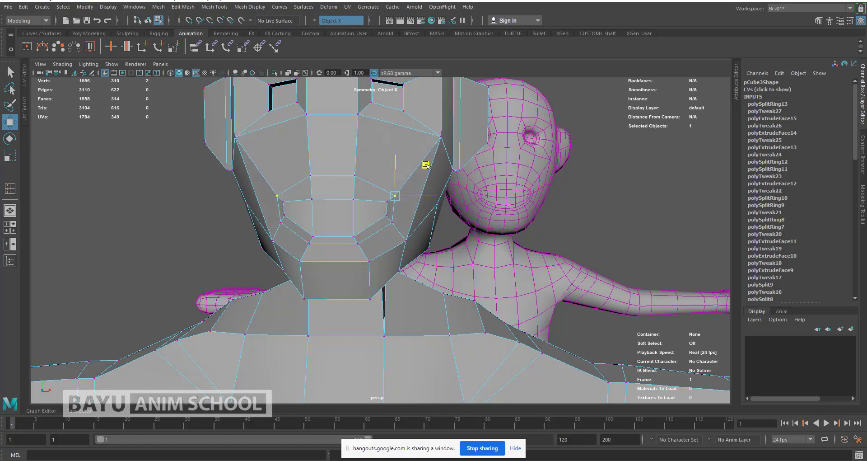
{"action": "left_click", "coordinate": [393, 222]}
{"action": "left_click_drag", "start_coordinate": [393, 199], "coordinate": [396, 209]}
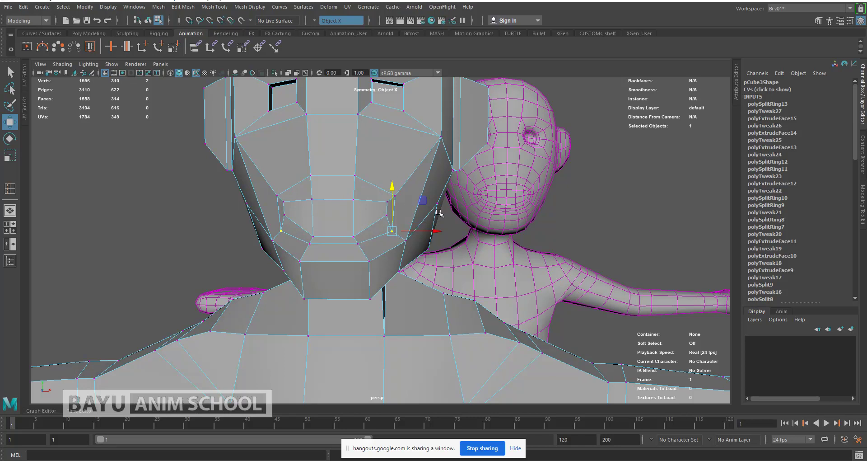
- Shift the mouth loop's upper outer vertices slightly forward and down in the side view
{"action": "left_click_drag", "start_coordinate": [269, 221], "coordinate": [256, 221], "text": "alt"}
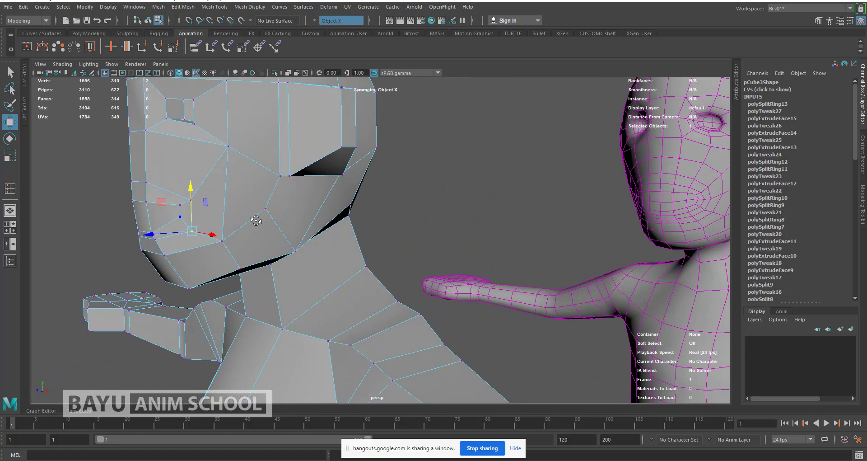
{"action": "scroll", "coordinate": [240, 195], "scroll_direction": "up", "scroll_amount": 2}
{"action": "middle_click_drag", "start_coordinate": [179, 226], "coordinate": [291, 229], "text": "alt"}
{"action": "left_click_drag", "start_coordinate": [280, 227], "coordinate": [216, 215], "text": "alt"}
{"action": "left_click", "coordinate": [219, 176]}
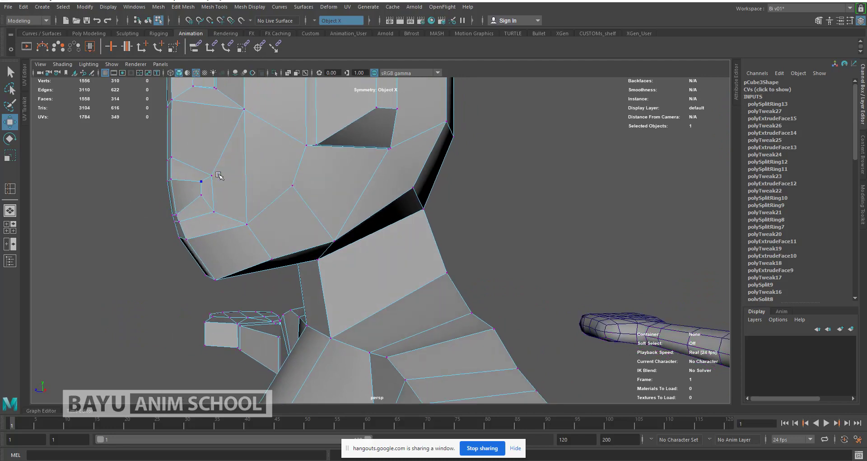
{"action": "left_click_drag", "start_coordinate": [181, 144], "coordinate": [179, 146]}
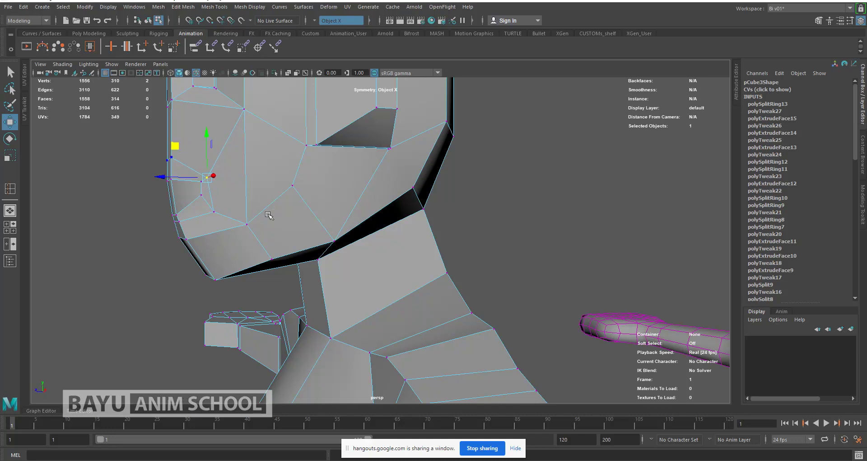
- Extrude the middle face between the eyes and the mouth forward by about 0.3 to form a nose block
{"action": "left_click_drag", "start_coordinate": [323, 218], "coordinate": [195, 123], "text": "alt"}
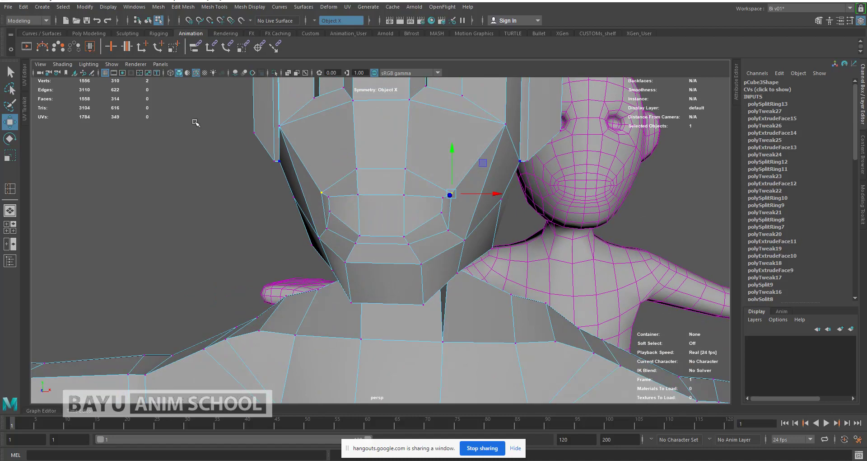
{"action": "right_click_drag", "start_coordinate": [194, 126], "coordinate": [195, 148]}
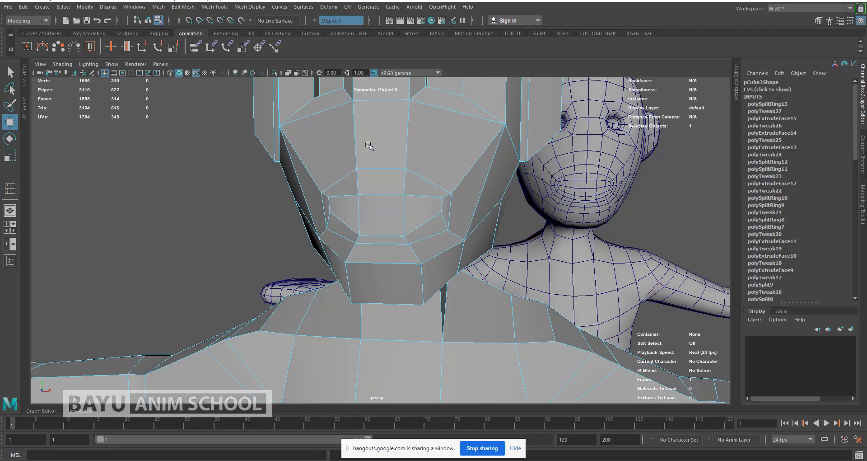
{"action": "left_click", "coordinate": [387, 134]}
{"action": "left_click_drag", "start_coordinate": [307, 182], "coordinate": [326, 204], "text": "alt"}
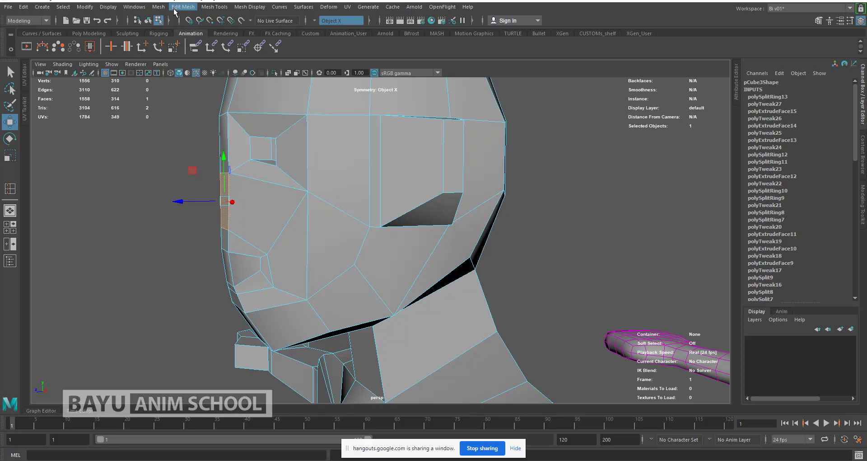
{"action": "left_click", "coordinate": [174, 8]}
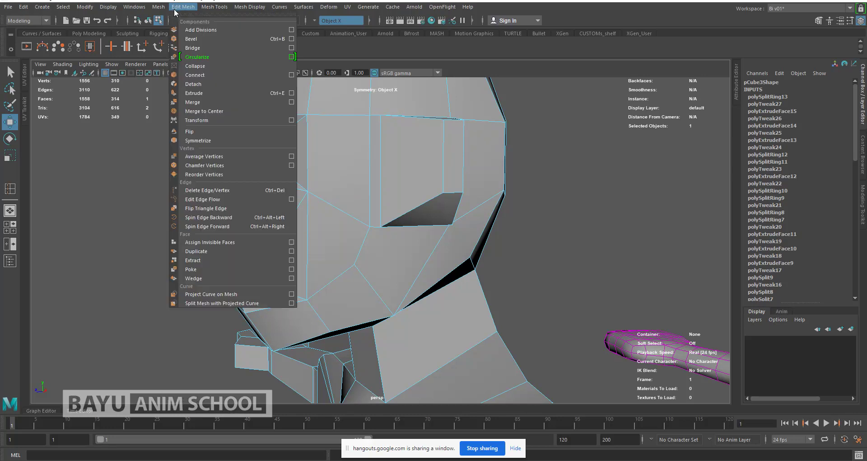
{"action": "left_click", "coordinate": [211, 92]}
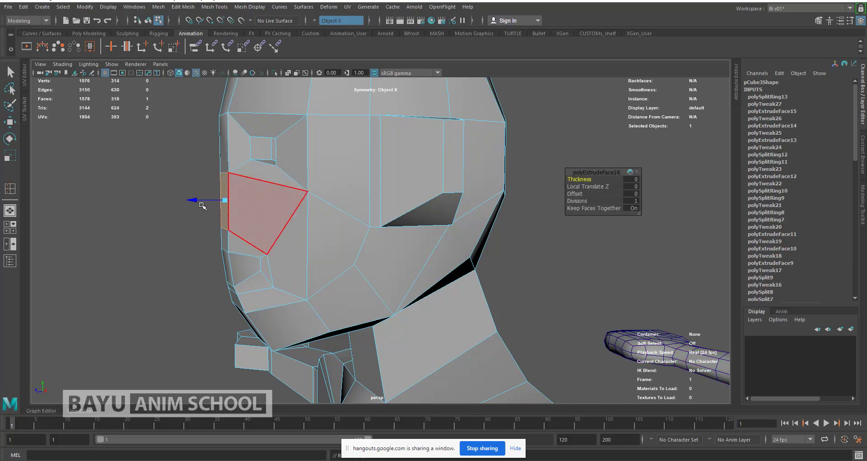
{"action": "mouse_move", "coordinate": [186, 204]}
{"action": "left_mouse_down"}
{"action": "mouse_move", "coordinate": [176, 203]}
{"action": "mouse_move", "coordinate": [184, 208]}
{"action": "left_mouse_up"}
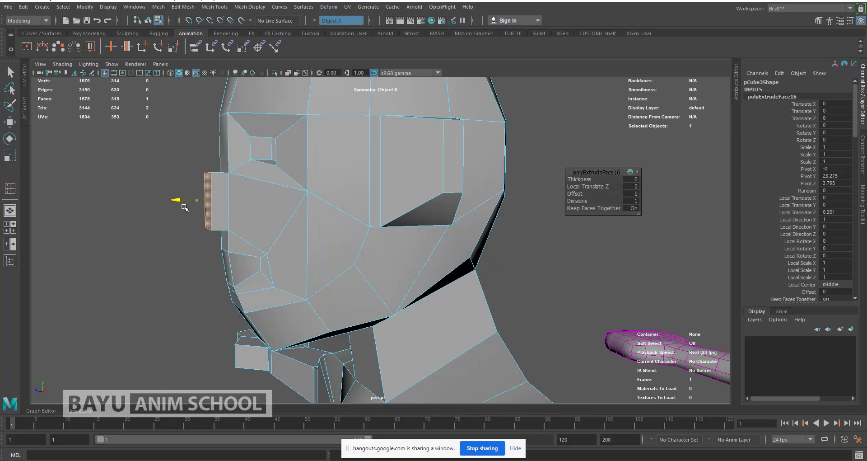
- Lower the nose block's upper front vertices to slope the bridge, and adjust its four front vertices along Z
{"action": "right_click_drag", "start_coordinate": [155, 154], "coordinate": [118, 151]}
{"action": "left_click_drag", "start_coordinate": [185, 164], "coordinate": [213, 180]}
{"action": "right_click", "coordinate": [150, 147]}
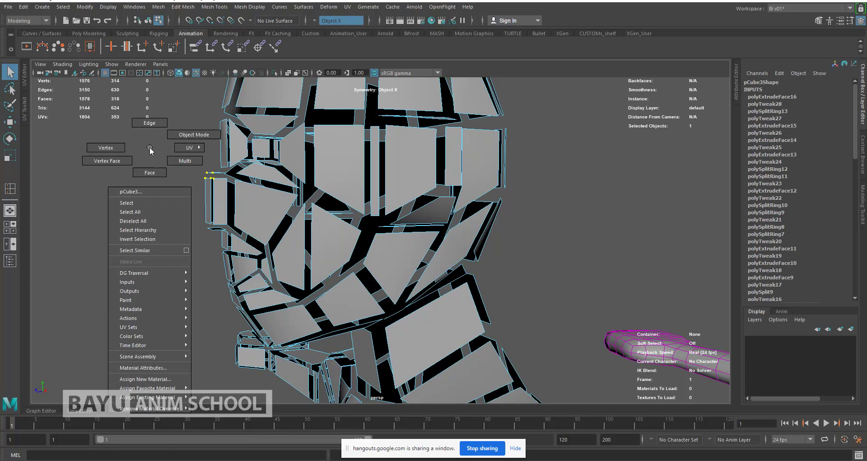
{"action": "right_click_drag", "start_coordinate": [151, 150], "coordinate": [120, 148]}
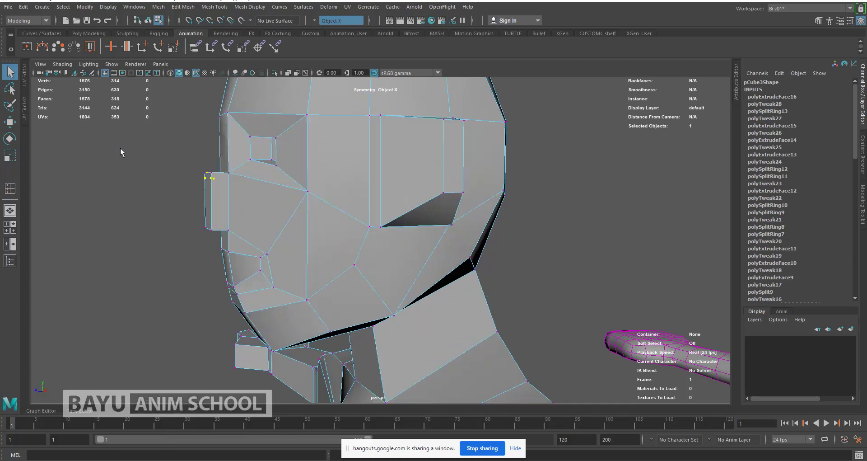
{"action": "left_click", "coordinate": [185, 167]}
{"action": "left_click_drag", "start_coordinate": [187, 168], "coordinate": [215, 181]}
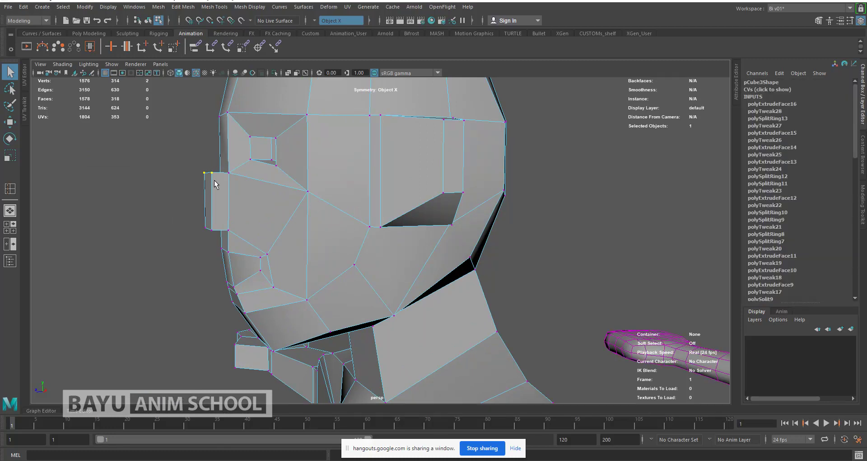
{"action": "key", "text": "w"}
{"action": "left_click_drag", "start_coordinate": [175, 161], "coordinate": [186, 188], "text": "alt"}
{"action": "left_click_drag", "start_coordinate": [196, 156], "coordinate": [220, 176]}
{"action": "key", "text": "4"}
{"action": "mouse_move", "coordinate": [183, 137]}
{"action": "left_mouse_down"}
{"action": "mouse_move", "coordinate": [176, 124]}
{"action": "mouse_move", "coordinate": [178, 132]}
{"action": "left_mouse_up"}
{"action": "left_click_drag", "start_coordinate": [170, 195], "coordinate": [165, 218]}
{"action": "scroll", "coordinate": [302, 225], "scroll_direction": "down", "scroll_amount": 5}
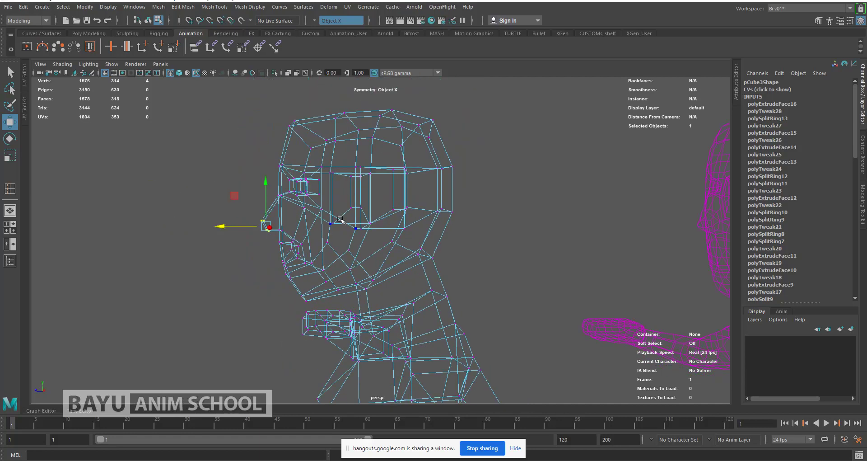
{"action": "scroll", "coordinate": [382, 230], "scroll_direction": "down", "scroll_amount": 2}
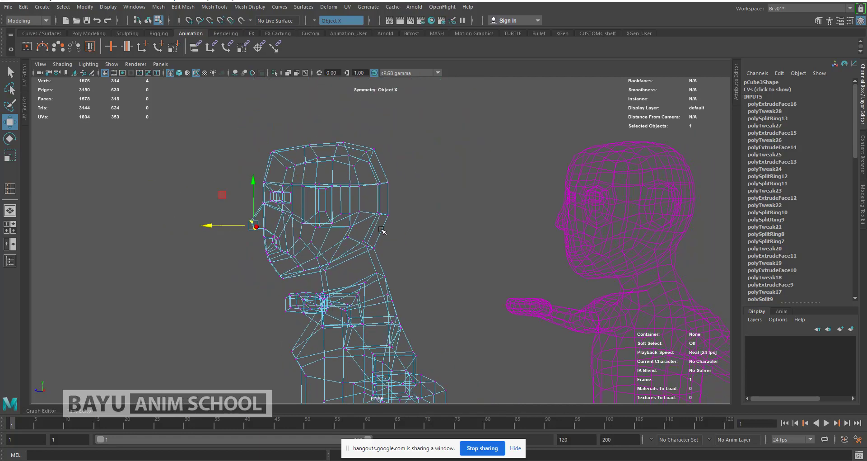
- Extrude the three front faces that fill the mouth opening, in shaded view
{"action": "key", "text": "5"}
{"action": "left_click_drag", "start_coordinate": [403, 252], "coordinate": [434, 247], "text": "alt"}
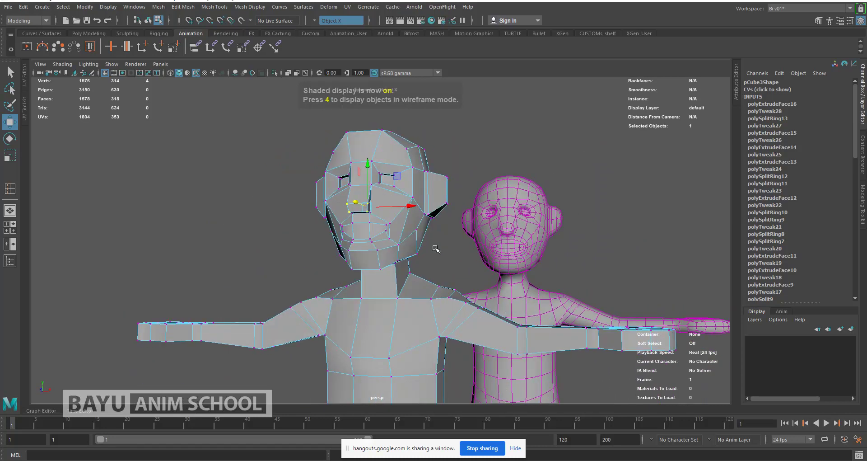
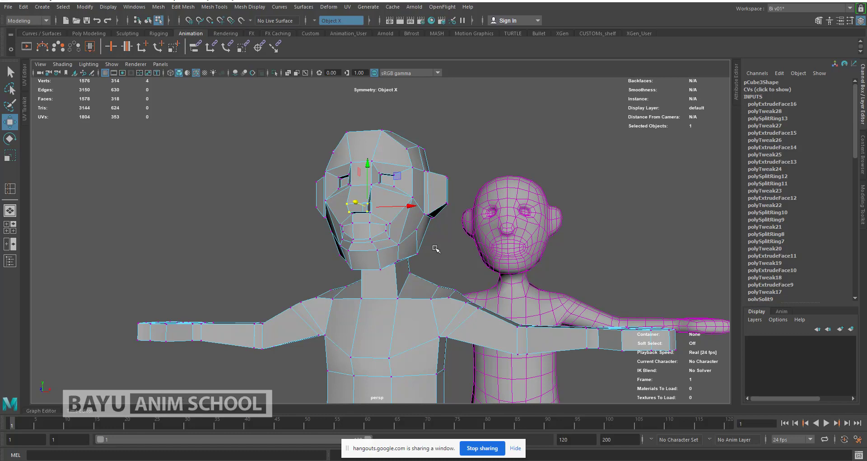
{"action": "scroll", "coordinate": [328, 209], "scroll_direction": "up", "scroll_amount": 3}
{"action": "left_click_drag", "start_coordinate": [372, 222], "coordinate": [368, 234], "text": "alt"}
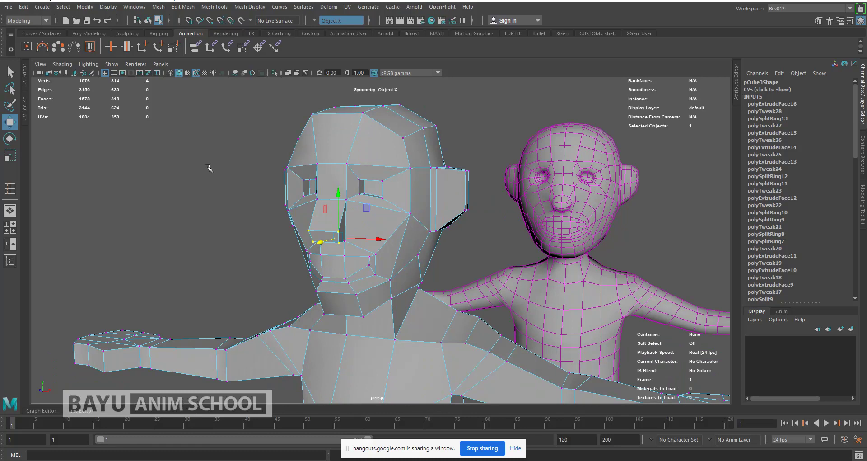
{"action": "right_click_drag", "start_coordinate": [207, 167], "coordinate": [211, 188]}
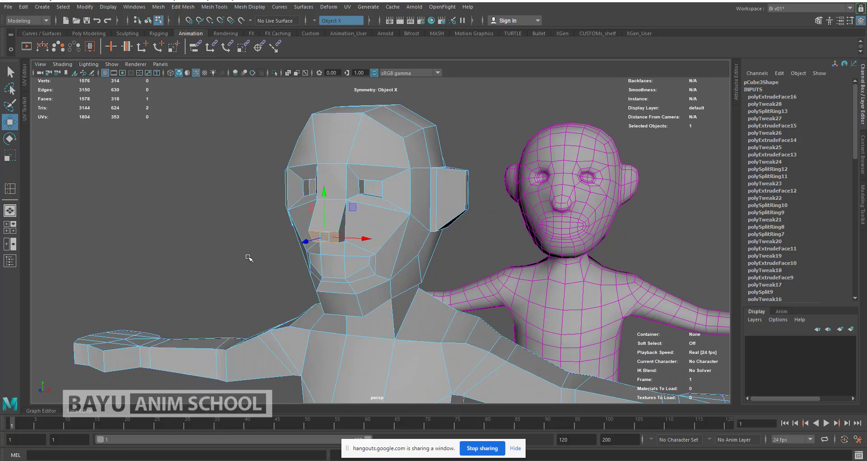
{"action": "left_click", "coordinate": [355, 262]}
{"action": "left_click", "coordinate": [332, 264], "text": "shift"}
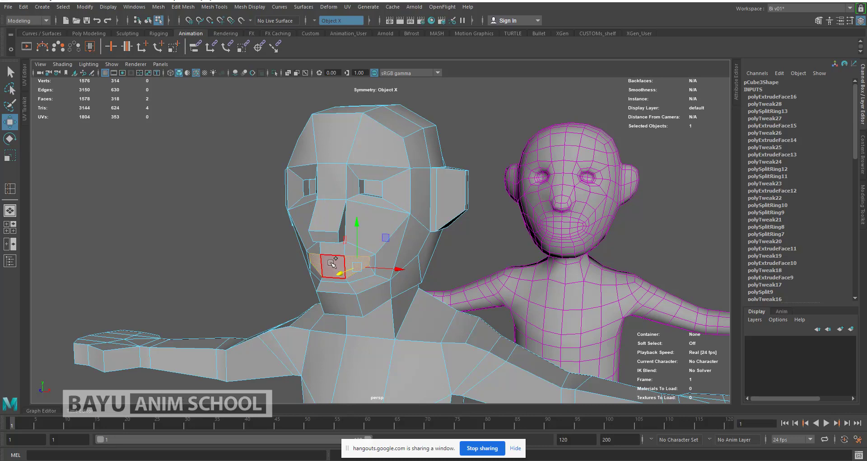
{"action": "left_click", "coordinate": [333, 264], "text": "shift"}
{"action": "left_click", "coordinate": [183, 7]}
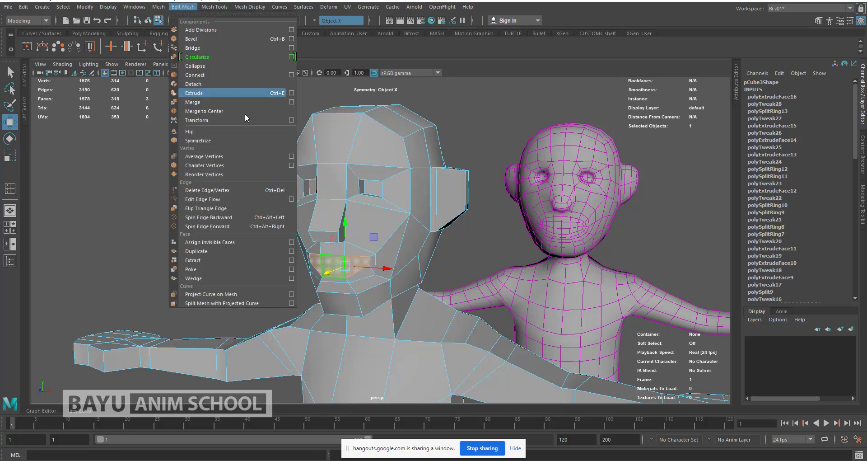
{"action": "left_click", "coordinate": [215, 93]}
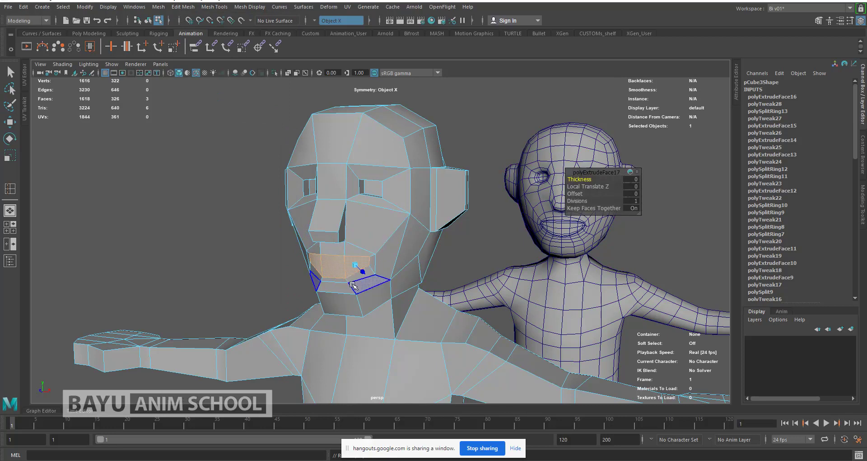
{"action": "key", "text": "w"}
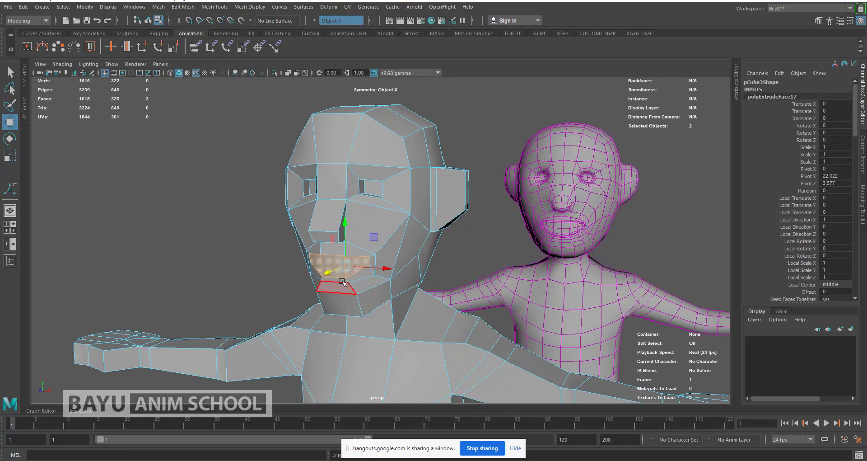
- Push the extruded mouth faces back into the head along Z and scale them slightly along the same axis
{"action": "left_click_drag", "start_coordinate": [319, 277], "coordinate": [283, 261], "text": "alt"}
{"action": "key", "text": "4"}
{"action": "left_click_drag", "start_coordinate": [225, 257], "coordinate": [238, 259]}
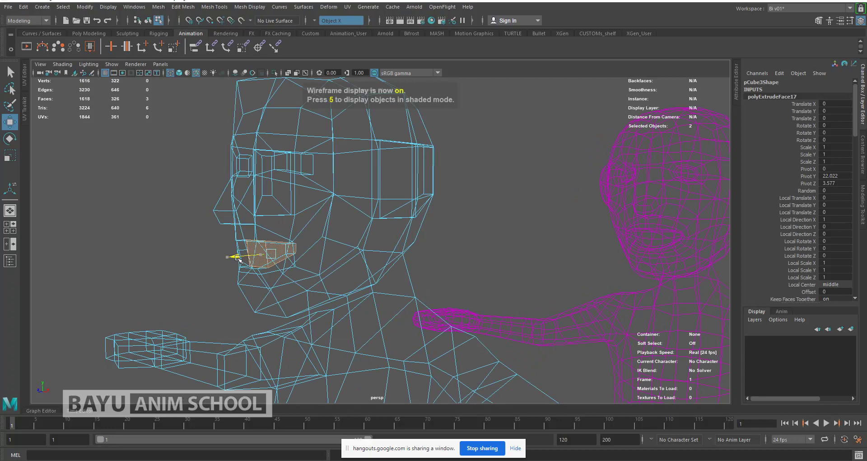
{"action": "left_click_drag", "start_coordinate": [238, 257], "coordinate": [247, 257]}
{"action": "mouse_move", "coordinate": [301, 240]}
{"action": "left_mouse_down", "text": "alt"}
{"action": "mouse_move", "coordinate": [295, 264]}
{"action": "mouse_move", "coordinate": [316, 248]}
{"action": "left_mouse_up", "text": "alt"}
{"action": "scroll", "coordinate": [316, 248], "scroll_direction": "up", "scroll_amount": 3}
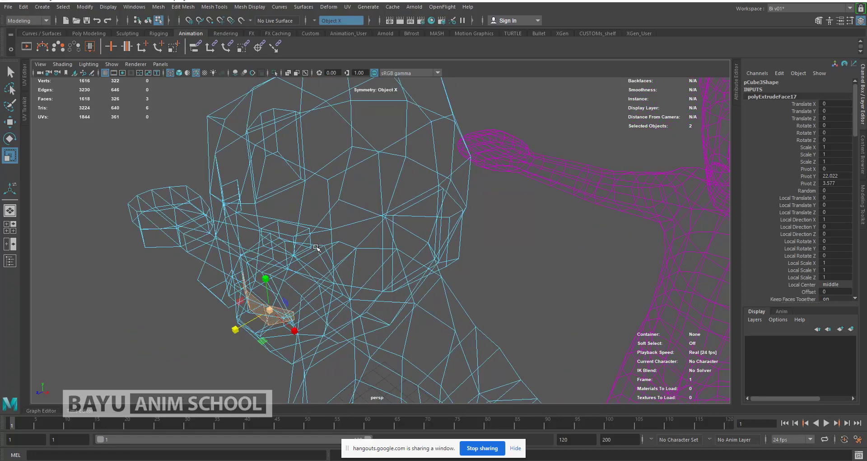
{"action": "left_click_drag", "start_coordinate": [236, 328], "coordinate": [238, 329]}
{"action": "left_click_drag", "start_coordinate": [283, 263], "coordinate": [325, 299], "text": "alt"}
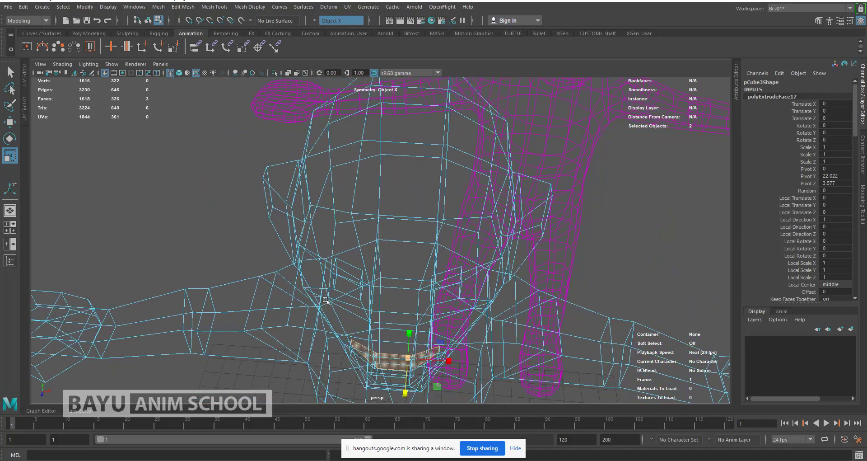
- Extrude the three inner mouth faces again and move them deeper into the head
{"action": "left_click", "coordinate": [183, 7]}
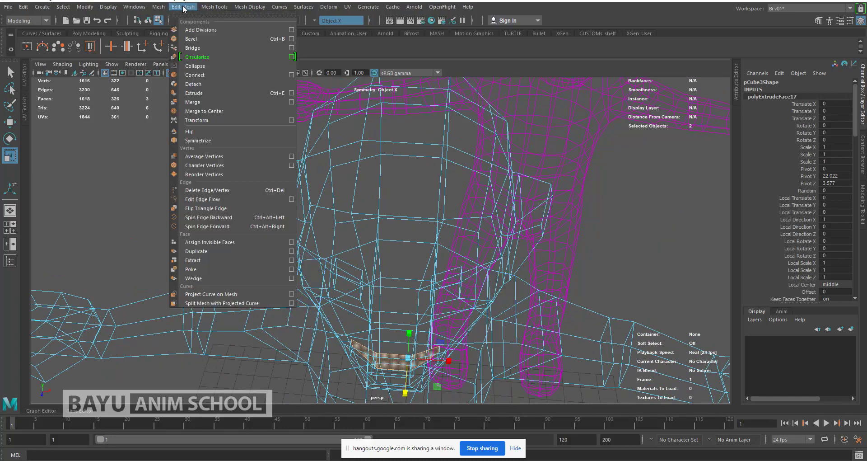
{"action": "left_click", "coordinate": [233, 93]}
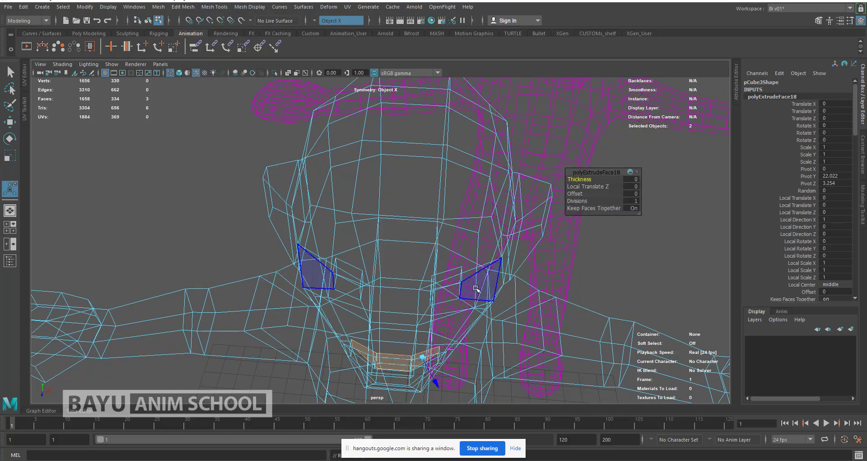
{"action": "key", "text": "w"}
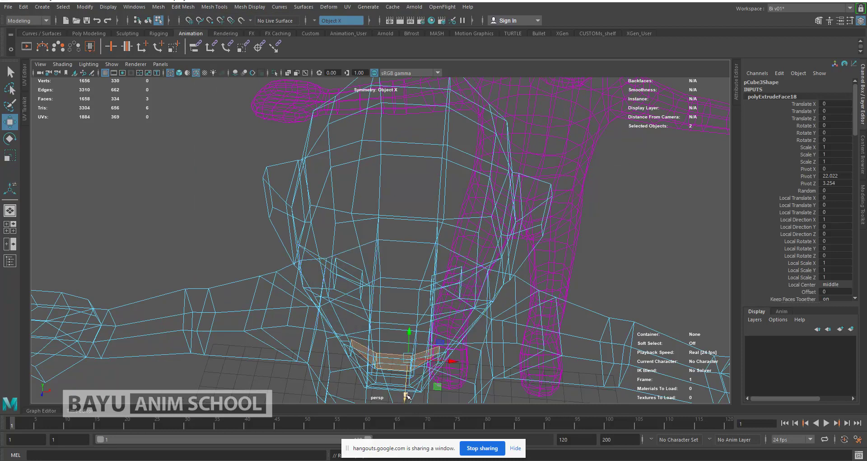
{"action": "left_click_drag", "start_coordinate": [406, 386], "coordinate": [407, 378]}
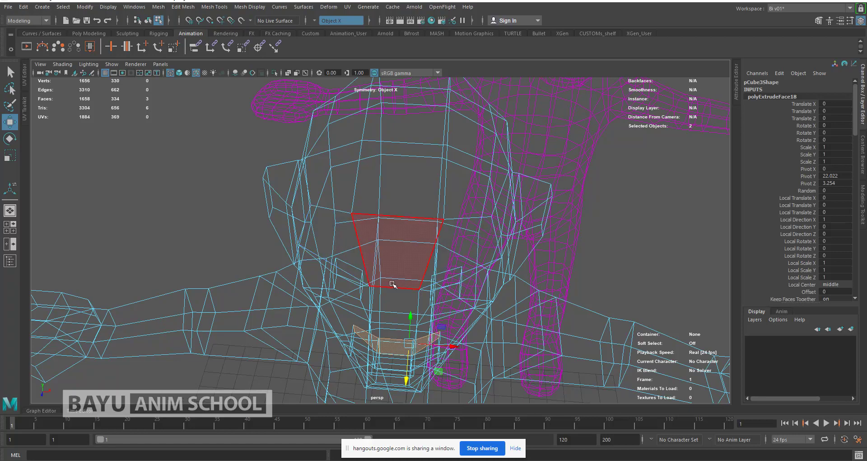
{"action": "left_click_drag", "start_coordinate": [399, 242], "coordinate": [393, 240], "text": "alt"}
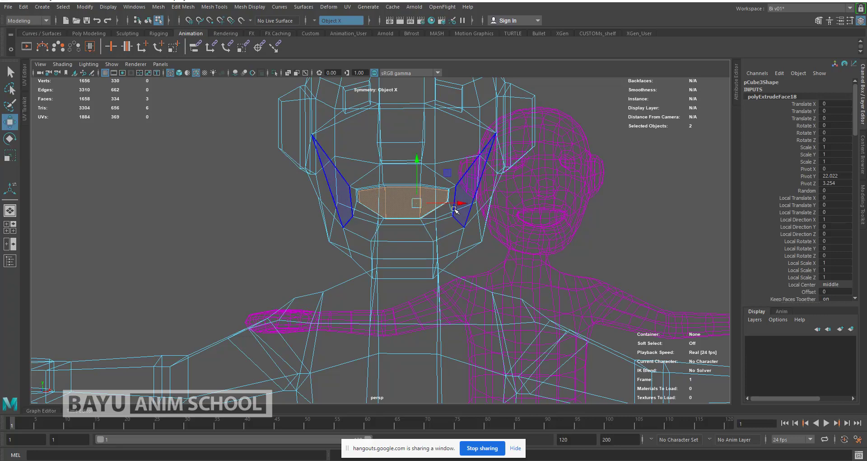
- Widen the back faces of the mouth cavity, scale them taller, and shift them slightly further back along Z
{"action": "left_click_drag", "start_coordinate": [459, 203], "coordinate": [468, 208]}
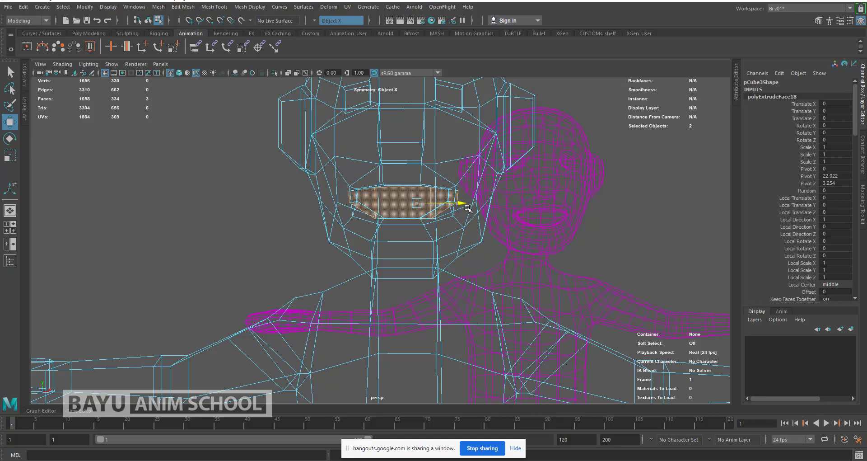
{"action": "key", "text": "r"}
{"action": "left_click_drag", "start_coordinate": [418, 159], "coordinate": [420, 140]}
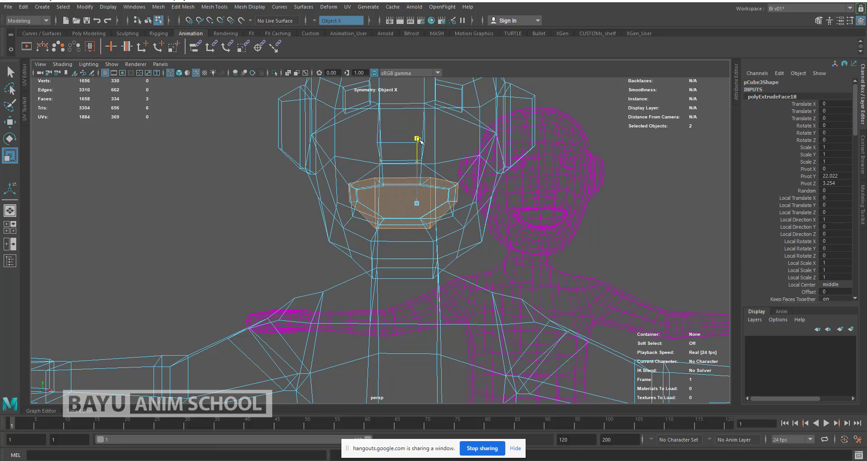
{"action": "key", "text": "w"}
{"action": "left_click_drag", "start_coordinate": [418, 169], "coordinate": [417, 169]}
{"action": "left_click_drag", "start_coordinate": [481, 237], "coordinate": [373, 246], "text": "alt"}
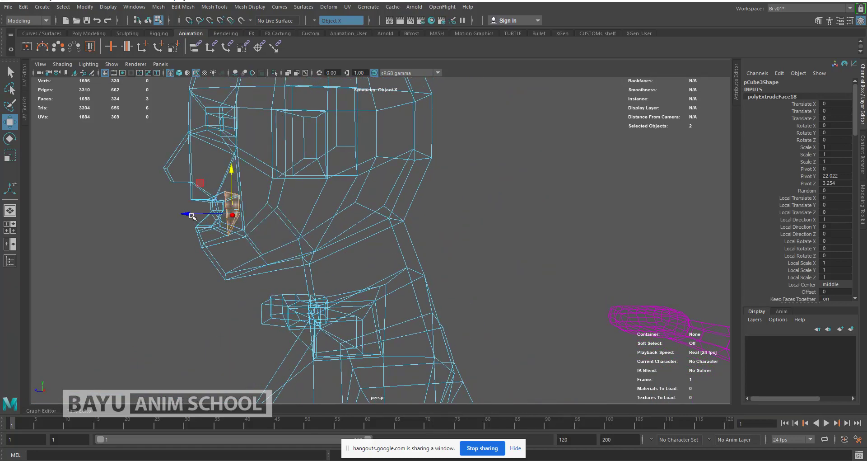
{"action": "left_click_drag", "start_coordinate": [191, 215], "coordinate": [196, 214]}
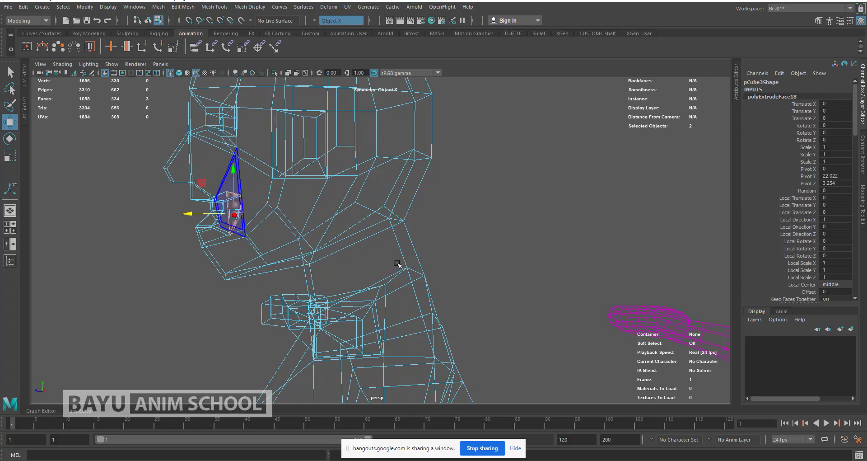
- Lower the middle edge of the upper lip along Y
{"action": "scroll", "coordinate": [396, 262], "scroll_direction": "down", "scroll_amount": 4}
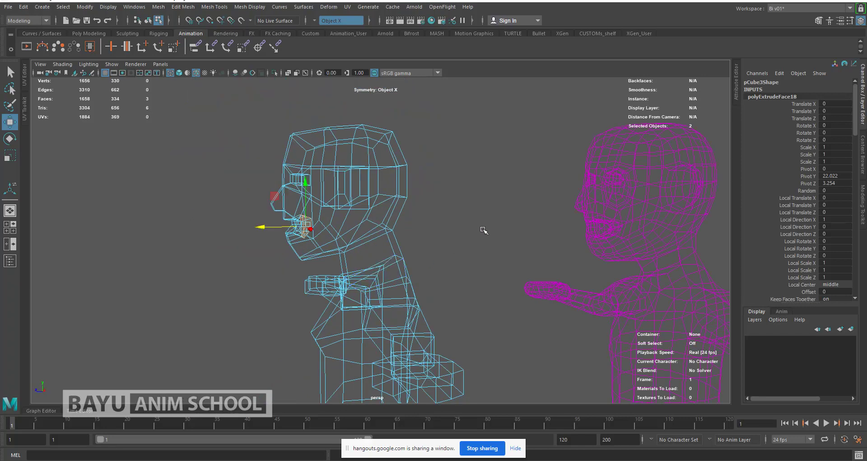
{"action": "key", "text": "5"}
{"action": "left_click_drag", "start_coordinate": [511, 240], "coordinate": [563, 234], "text": "alt"}
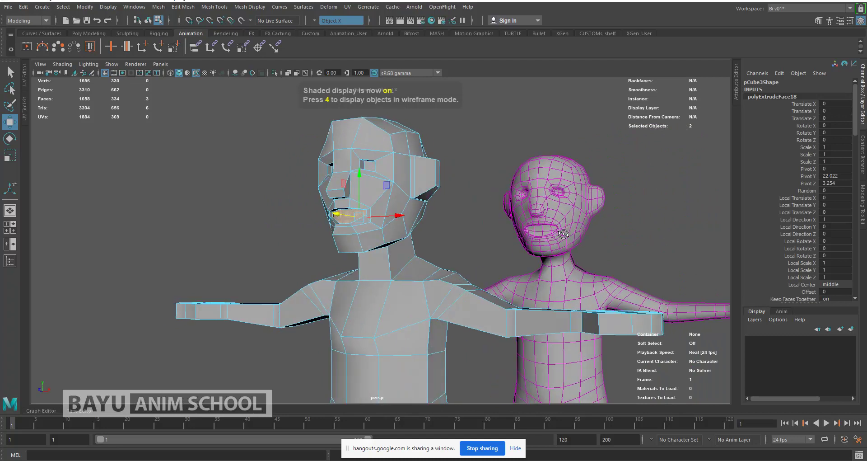
{"action": "scroll", "coordinate": [536, 250], "scroll_direction": "up", "scroll_amount": 3}
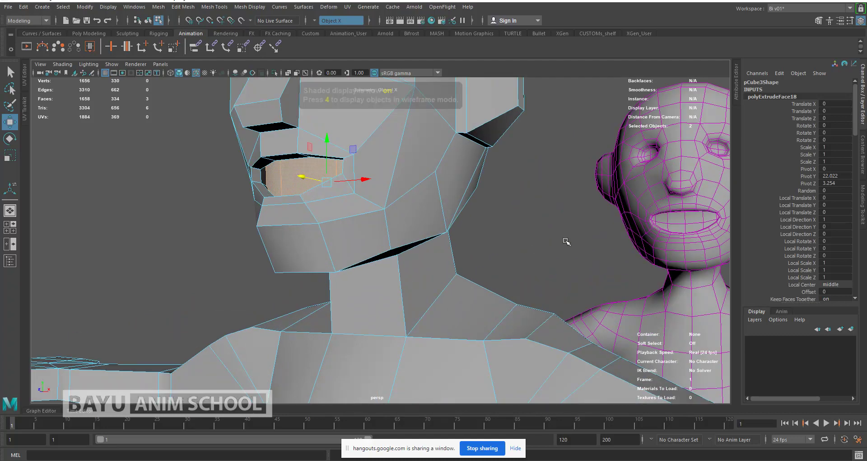
{"action": "scroll", "coordinate": [514, 237], "scroll_direction": "up", "scroll_amount": 2}
{"action": "middle_click_drag", "start_coordinate": [479, 232], "coordinate": [472, 230], "text": "alt"}
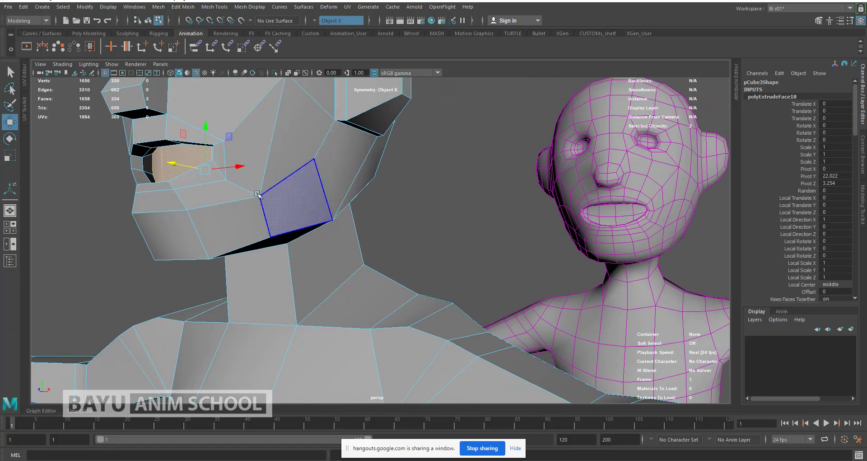
{"action": "right_click_drag", "start_coordinate": [461, 157], "coordinate": [459, 132]}
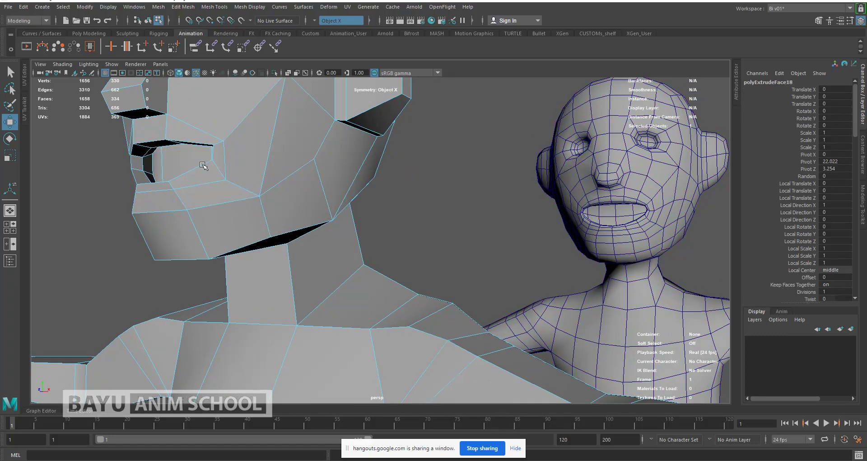
{"action": "left_click", "coordinate": [168, 147]}
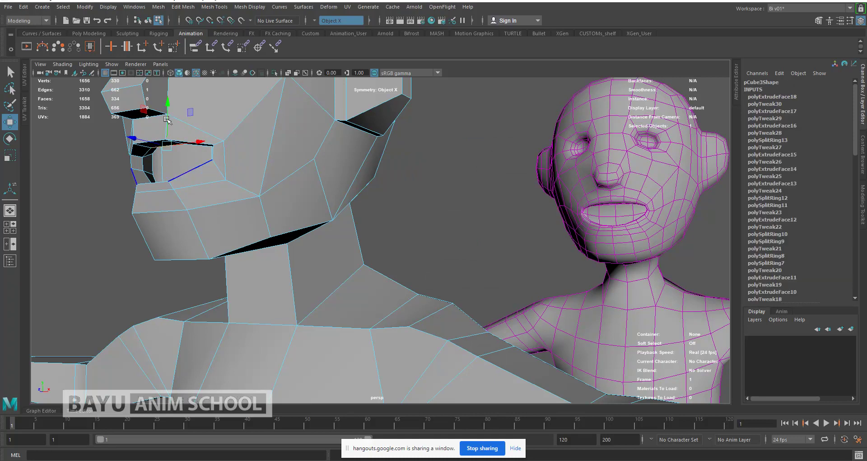
{"action": "left_click_drag", "start_coordinate": [167, 115], "coordinate": [169, 127]}
- Adjust the height of the lower lip's middle inner edge
{"action": "middle_click_drag", "start_coordinate": [198, 220], "coordinate": [308, 204], "text": "alt"}
{"action": "left_click_drag", "start_coordinate": [307, 204], "coordinate": [285, 232], "text": "alt"}
{"action": "left_click", "coordinate": [291, 240]}
{"action": "mouse_move", "coordinate": [291, 238]}
{"action": "left_mouse_down"}
{"action": "mouse_move", "coordinate": [291, 222]}
{"action": "mouse_move", "coordinate": [282, 232]}
{"action": "mouse_move", "coordinate": [271, 226]}
{"action": "mouse_move", "coordinate": [265, 234]}
{"action": "mouse_move", "coordinate": [276, 241]}
{"action": "left_mouse_up"}
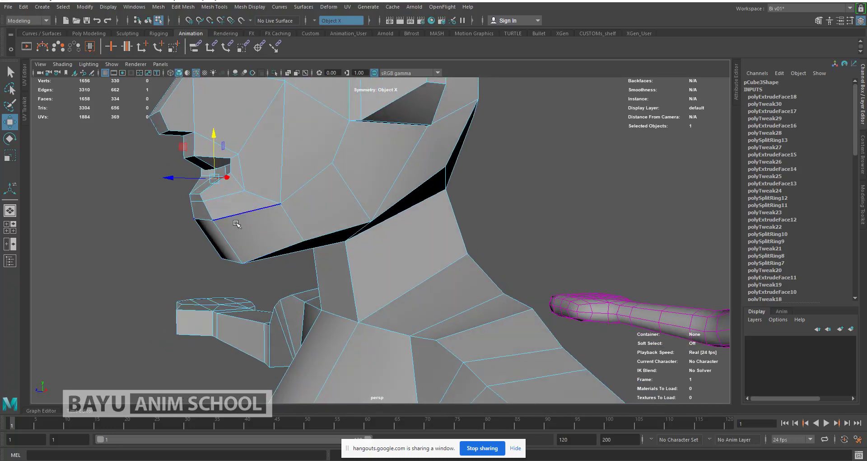
{"action": "scroll", "coordinate": [234, 221], "scroll_direction": "down", "scroll_amount": 1}
{"action": "middle_click_drag", "start_coordinate": [225, 207], "coordinate": [226, 216], "text": "alt"}
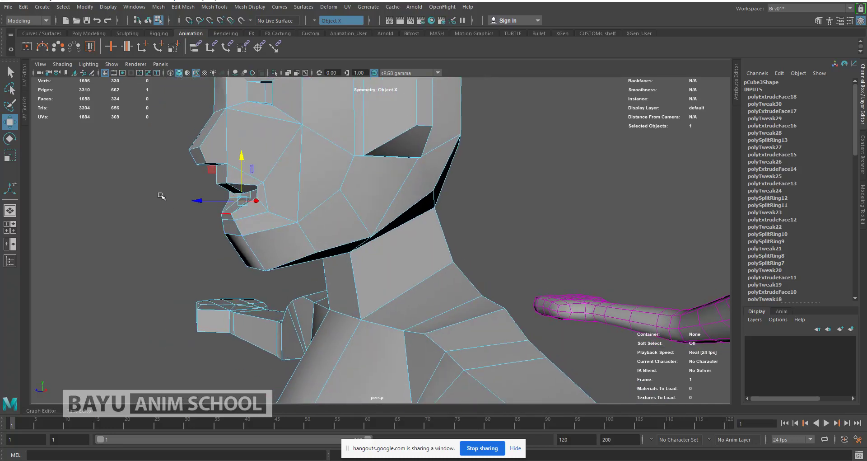
- Move the face below the nose and the nose's front face slightly forward together along Z
{"action": "right_click_drag", "start_coordinate": [158, 193], "coordinate": [154, 205]}
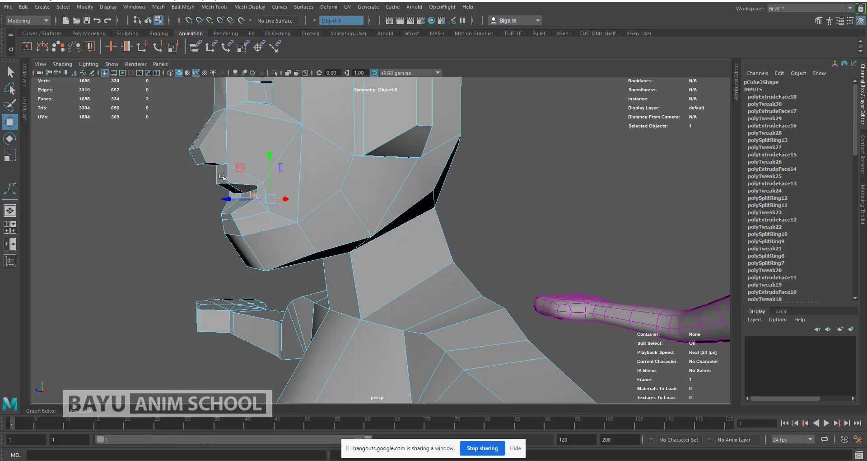
{"action": "left_click", "coordinate": [222, 175]}
{"action": "left_click_drag", "start_coordinate": [181, 175], "coordinate": [178, 175]}
{"action": "key", "text": "ctrl+z"}
{"action": "left_click", "coordinate": [197, 156], "text": "shift"}
{"action": "mouse_move", "coordinate": [215, 198]}
{"action": "left_mouse_down", "text": "alt"}
{"action": "mouse_move", "coordinate": [196, 189]}
{"action": "mouse_move", "coordinate": [202, 198]}
{"action": "left_mouse_up", "text": "alt"}
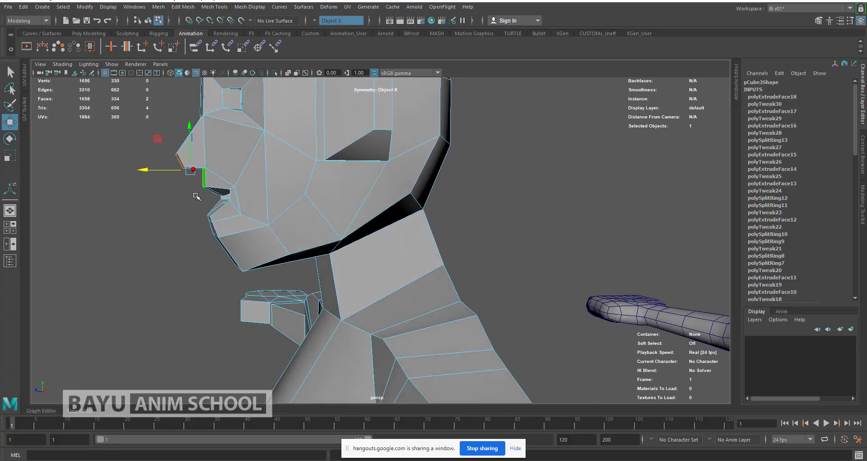
{"action": "left_click_drag", "start_coordinate": [147, 171], "coordinate": [142, 170]}
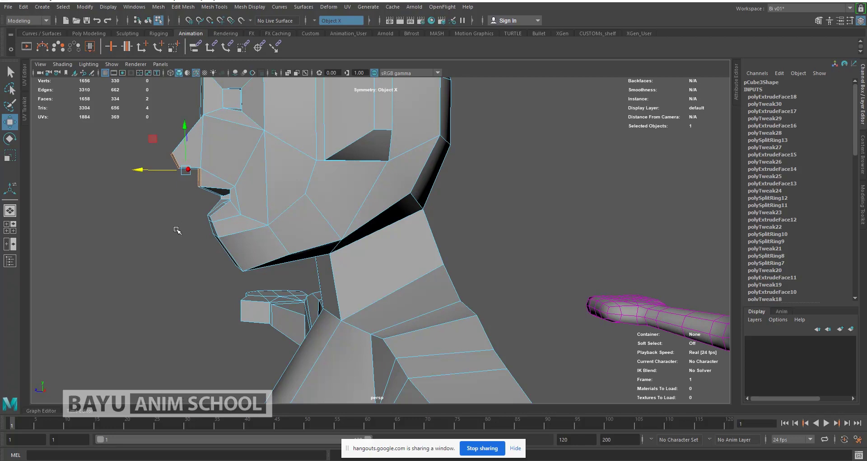
{"action": "left_click_drag", "start_coordinate": [186, 226], "coordinate": [187, 226], "text": "alt"}
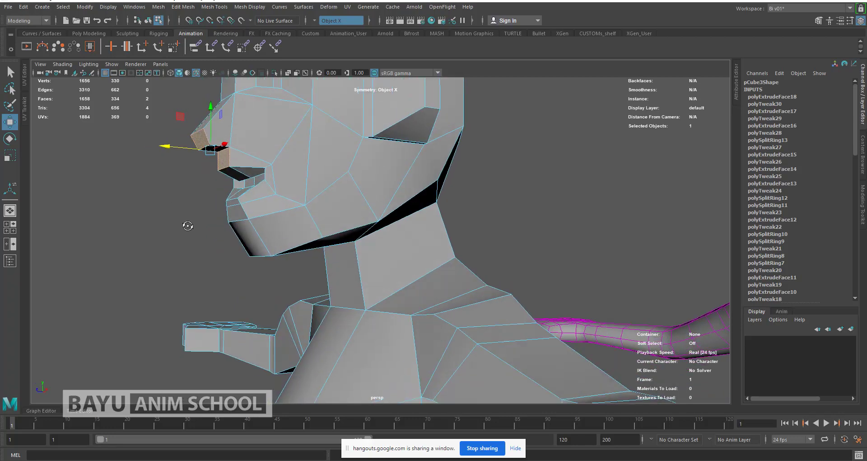
- Move the horizontal middle edge at the top of the chin down and slightly back
{"action": "left_click", "coordinate": [231, 202]}
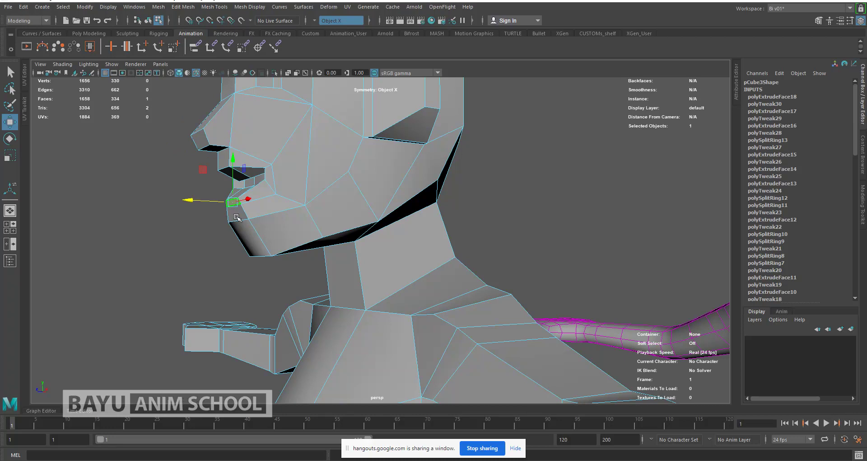
{"action": "left_click", "coordinate": [234, 220], "text": "shift"}
{"action": "left_click_drag", "start_coordinate": [190, 229], "coordinate": [179, 219], "text": "alt"}
{"action": "left_click_drag", "start_coordinate": [220, 237], "coordinate": [226, 233], "text": "alt"}
{"action": "right_click_drag", "start_coordinate": [188, 220], "coordinate": [183, 167]}
{"action": "left_click", "coordinate": [249, 194]}
{"action": "left_click", "coordinate": [251, 194]}
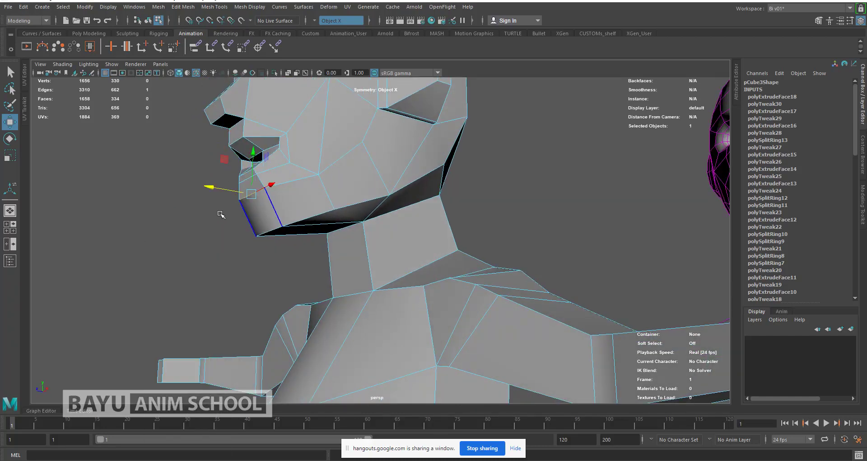
{"action": "mouse_move", "coordinate": [194, 223]}
{"action": "left_mouse_down", "text": "alt"}
{"action": "mouse_move", "coordinate": [186, 203]}
{"action": "mouse_move", "coordinate": [190, 228]}
{"action": "left_mouse_up", "text": "alt"}
{"action": "scroll", "coordinate": [190, 228], "scroll_direction": "up", "scroll_amount": 3}
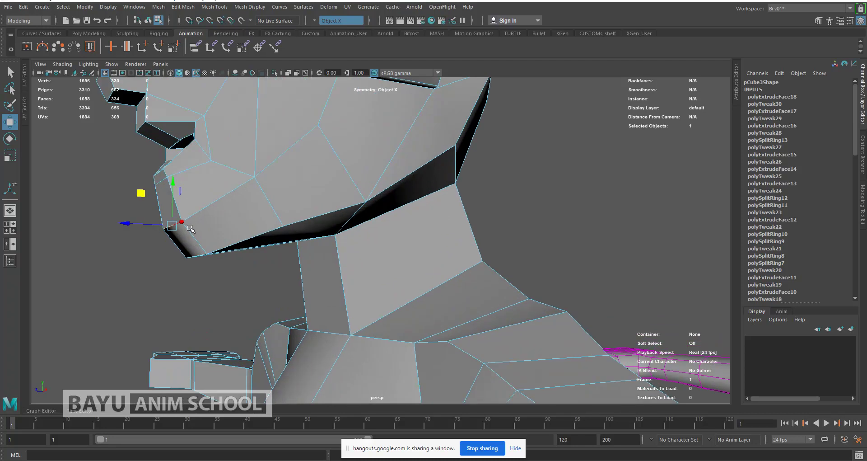
- Move the horizontal middle edge just below the lower lip slightly down and back, and check the smoothed proxy's mouth profile
{"action": "left_click", "coordinate": [162, 209]}
{"action": "left_click_drag", "start_coordinate": [161, 212], "coordinate": [160, 210], "text": "alt"}
{"action": "middle_click_drag", "start_coordinate": [113, 166], "coordinate": [120, 173]}
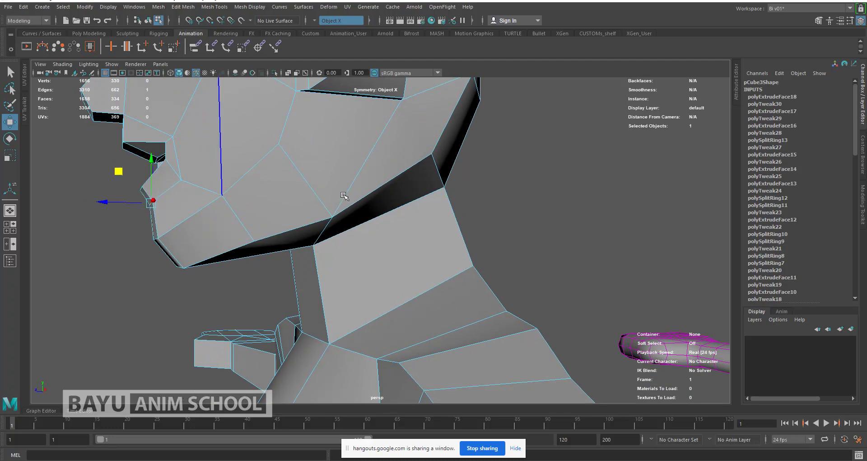
{"action": "scroll", "coordinate": [344, 196], "scroll_direction": "down", "scroll_amount": 4}
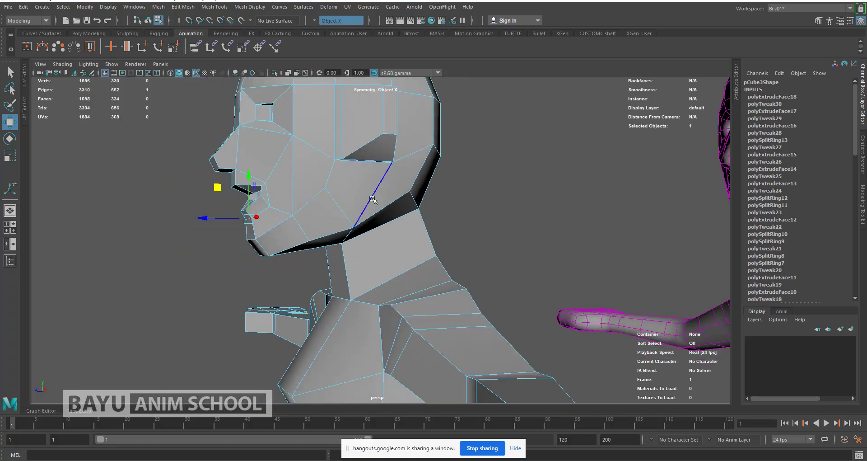
{"action": "left_click_drag", "start_coordinate": [327, 201], "coordinate": [267, 199], "text": "alt"}
{"action": "middle_click_drag", "start_coordinate": [357, 197], "coordinate": [239, 206], "text": "alt"}
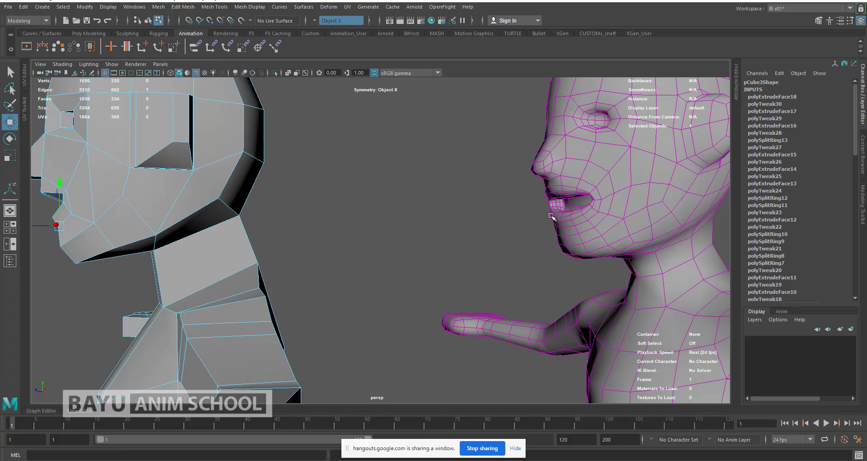
{"action": "middle_click_drag", "start_coordinate": [178, 283], "coordinate": [284, 290], "text": "alt"}
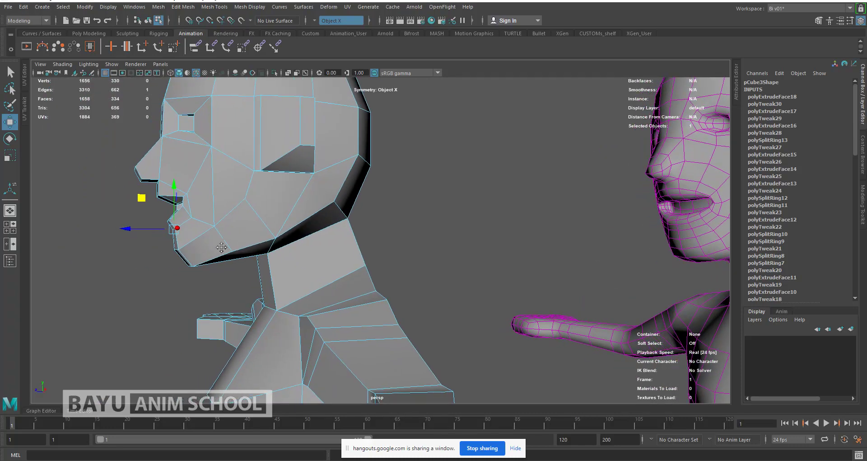
{"action": "left_click_drag", "start_coordinate": [222, 247], "coordinate": [230, 248], "text": "alt"}
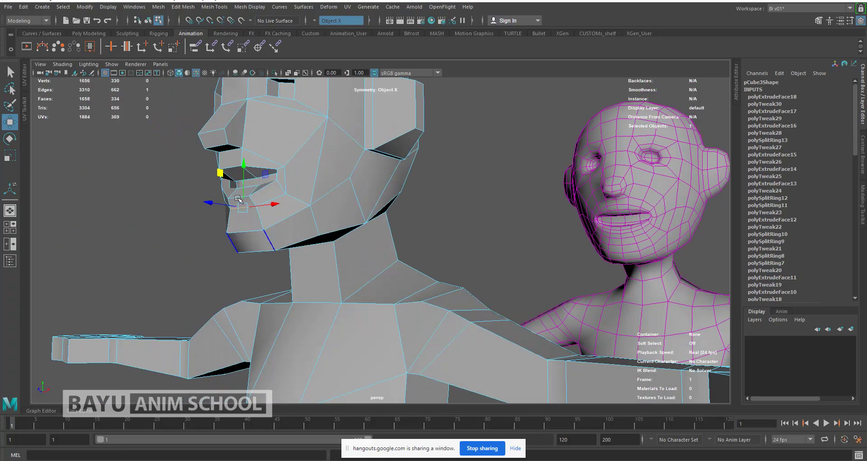
- Bevel the edge loop around the mouth opening with a fraction of 0.3
{"action": "scroll", "coordinate": [235, 226], "scroll_direction": "up", "scroll_amount": 3}
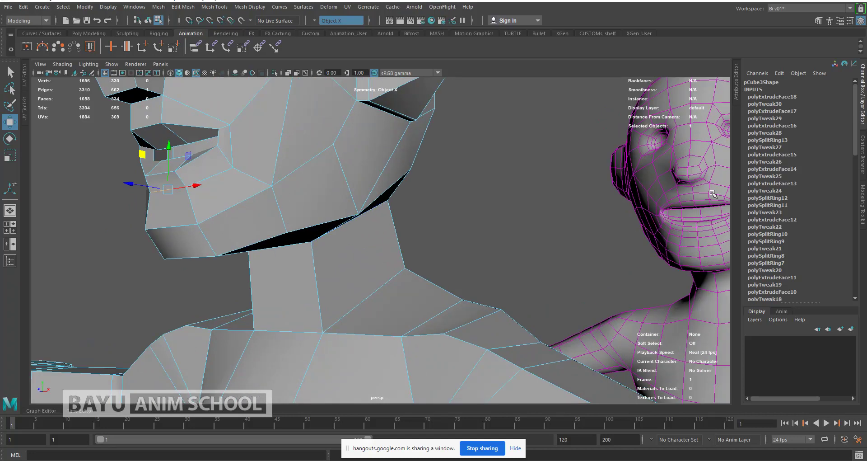
{"action": "double_click", "coordinate": [151, 126]}
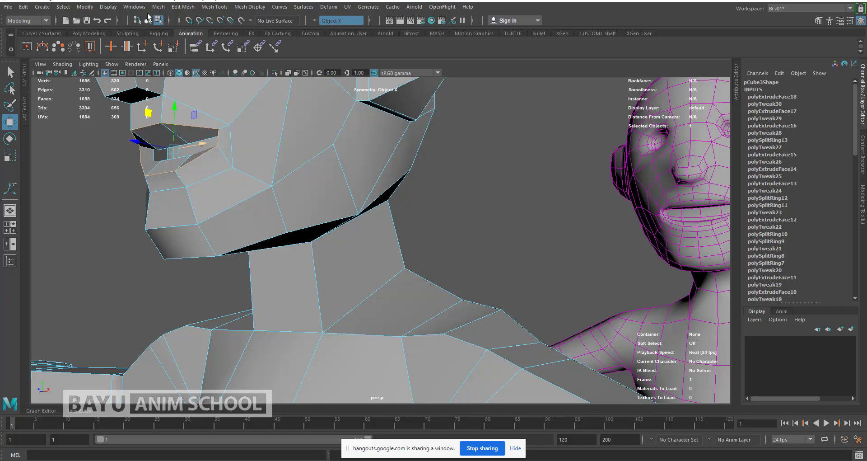
{"action": "left_click", "coordinate": [176, 7]}
{"action": "left_click", "coordinate": [215, 40]}
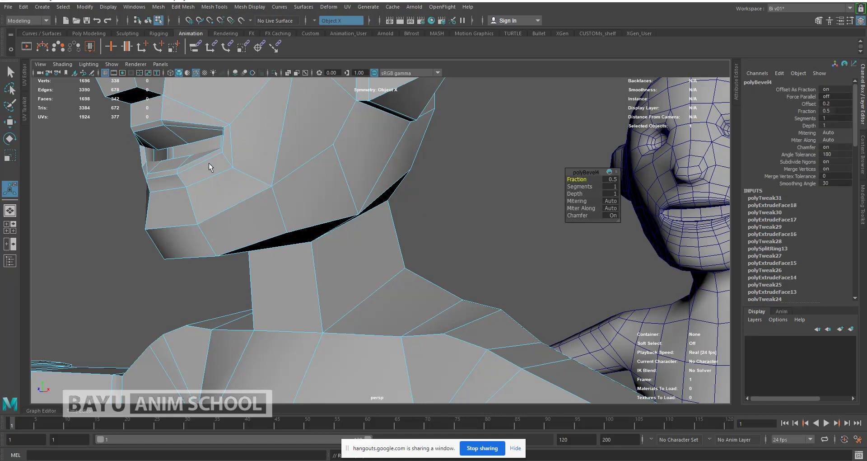
{"action": "left_click", "coordinate": [611, 179]}
{"action": "type", "text": ".3"}
{"action": "key", "text": "Return"}
{"action": "left_click_drag", "start_coordinate": [415, 218], "coordinate": [396, 259], "text": "alt"}
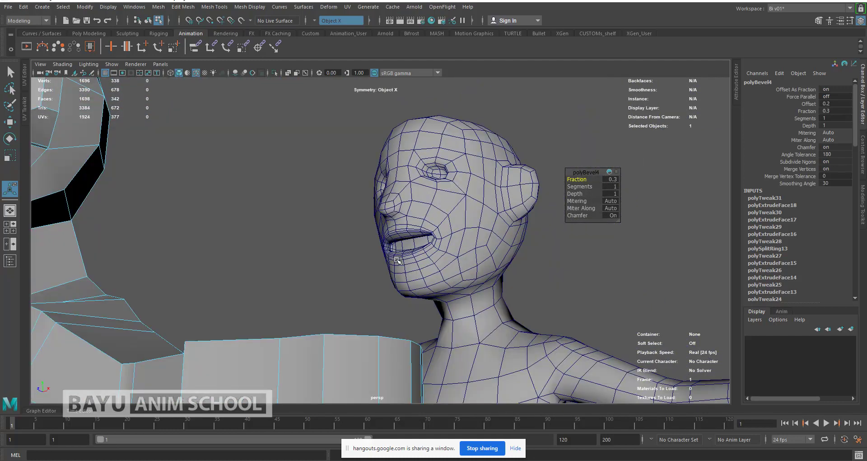
{"action": "middle_click_drag", "start_coordinate": [259, 245], "coordinate": [514, 221], "text": "alt"}
{"action": "left_click_drag", "start_coordinate": [515, 221], "coordinate": [268, 207], "text": "alt"}
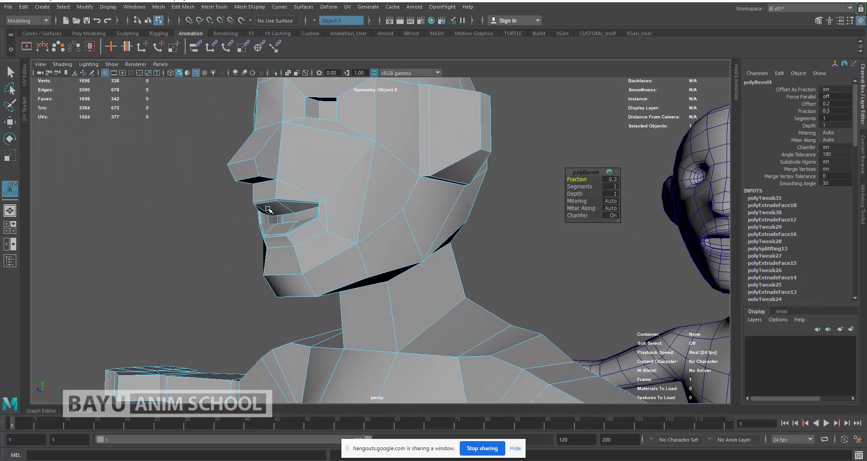
- Move the two horizontal middle edges inside the lower part of the mouth slightly forward along Z
{"action": "scroll", "coordinate": [266, 209], "scroll_direction": "up", "scroll_amount": 2}
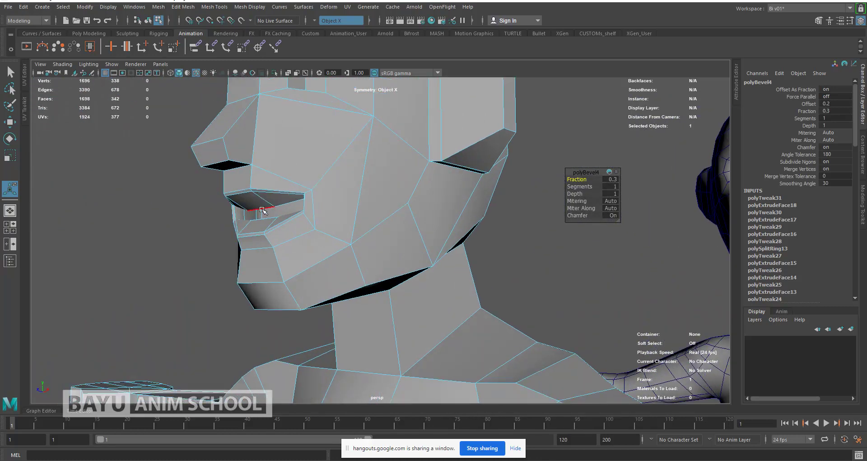
{"action": "left_click", "coordinate": [262, 209]}
{"action": "left_click", "coordinate": [270, 223], "text": "shift"}
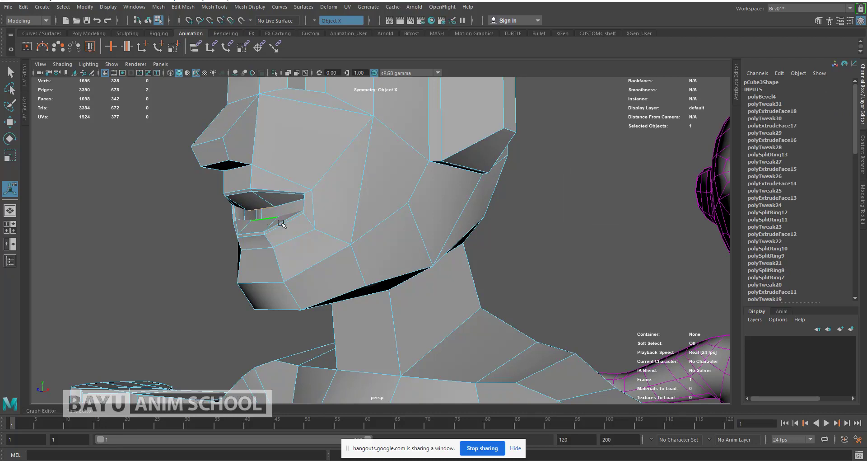
{"action": "mouse_move", "coordinate": [274, 226]}
{"action": "left_mouse_down", "text": "alt"}
{"action": "mouse_move", "coordinate": [262, 219]}
{"action": "mouse_move", "coordinate": [265, 231]}
{"action": "left_mouse_up", "text": "alt"}
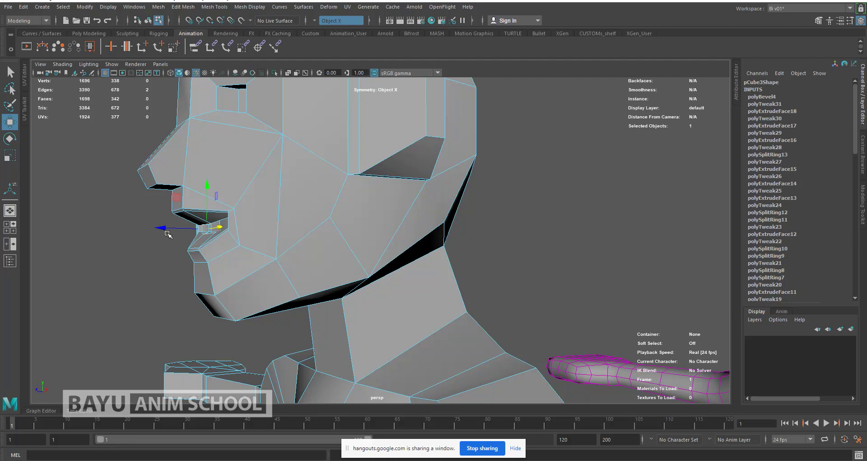
{"action": "left_click_drag", "start_coordinate": [168, 229], "coordinate": [156, 229]}
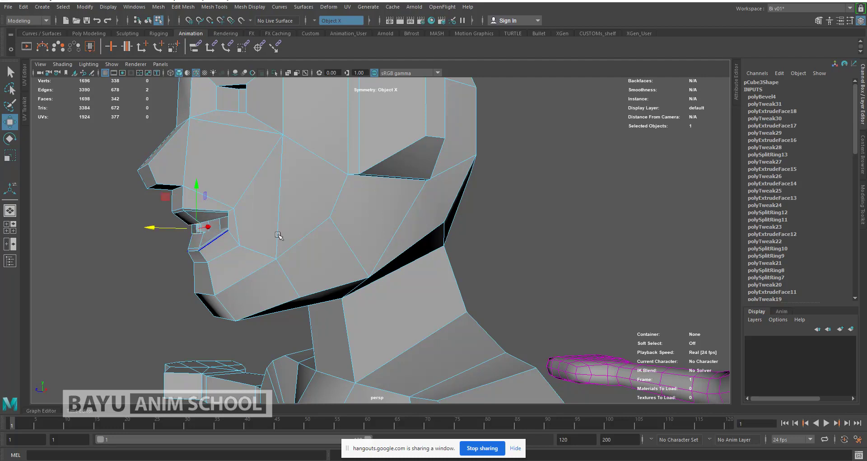
{"action": "scroll", "coordinate": [370, 246], "scroll_direction": "down", "scroll_amount": 3}
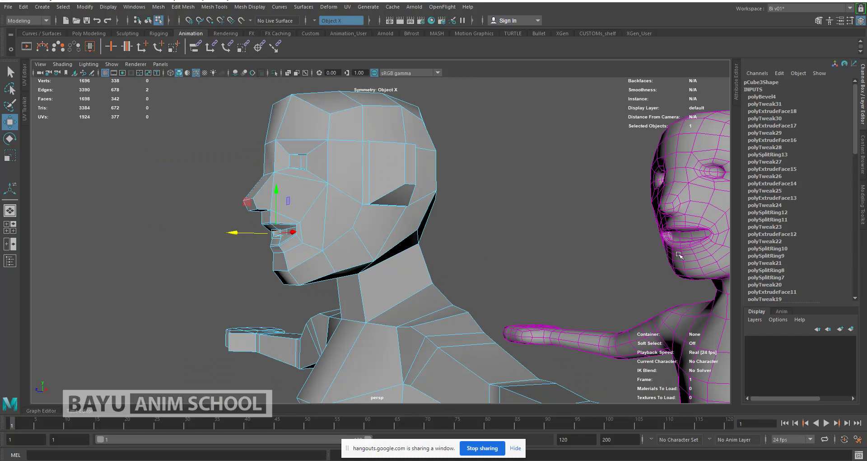
{"action": "left_click_drag", "start_coordinate": [634, 255], "coordinate": [686, 265], "text": "alt"}
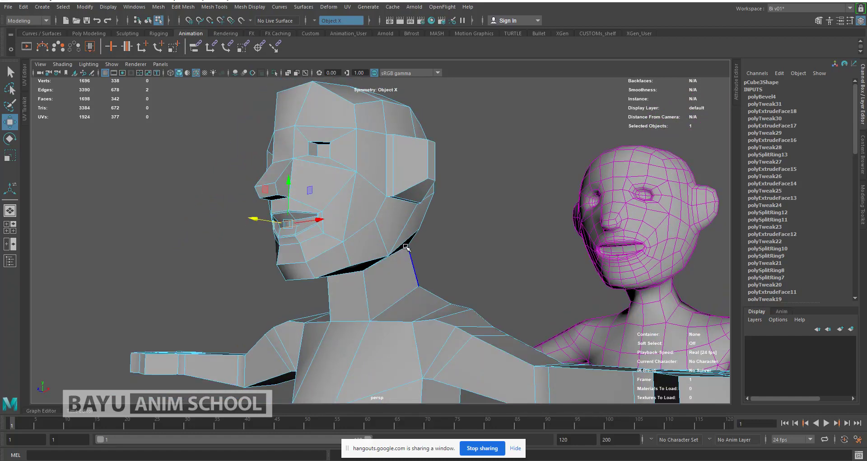
- Shift the two selected inner mouth edges slightly back along Z
{"action": "scroll", "coordinate": [405, 246], "scroll_direction": "up", "scroll_amount": 5}
{"action": "left_click_drag", "start_coordinate": [352, 246], "coordinate": [383, 251], "text": "alt"}
{"action": "middle_click_drag", "start_coordinate": [232, 221], "coordinate": [328, 243], "text": "alt"}
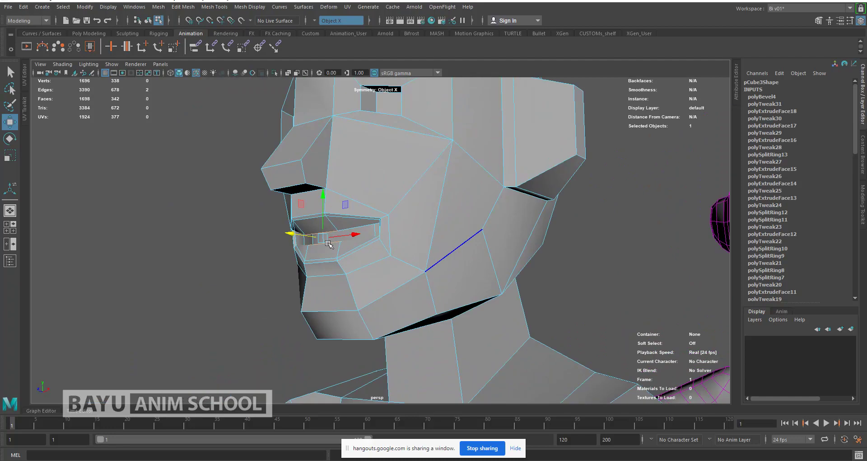
{"action": "left_click_drag", "start_coordinate": [328, 243], "coordinate": [255, 250], "text": "alt"}
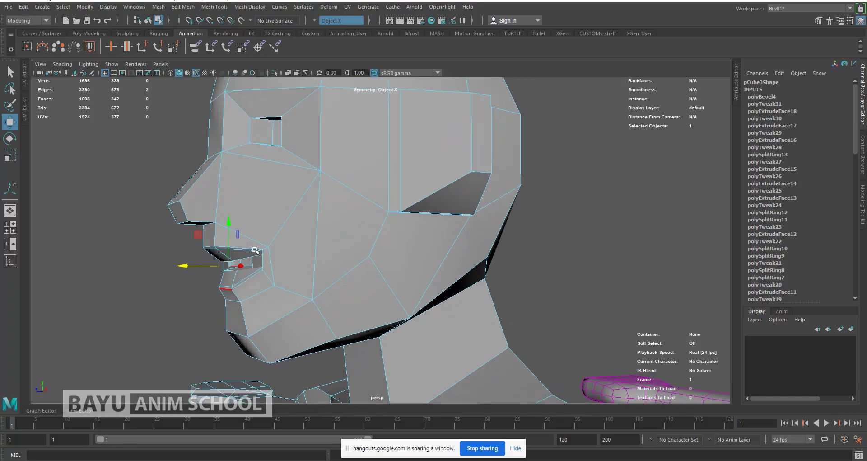
{"action": "left_click_drag", "start_coordinate": [183, 265], "coordinate": [189, 266]}
{"action": "left_click_drag", "start_coordinate": [296, 267], "coordinate": [300, 246], "text": "alt"}
- Bevel the inner edge loop inside the mouth opening with a fraction of 1
{"action": "left_click_drag", "start_coordinate": [274, 192], "coordinate": [253, 185], "text": "alt"}
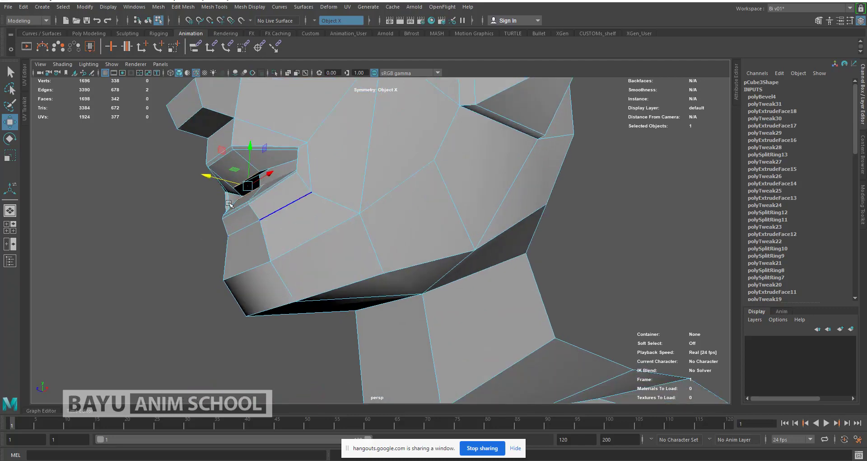
{"action": "left_click", "coordinate": [247, 174]}
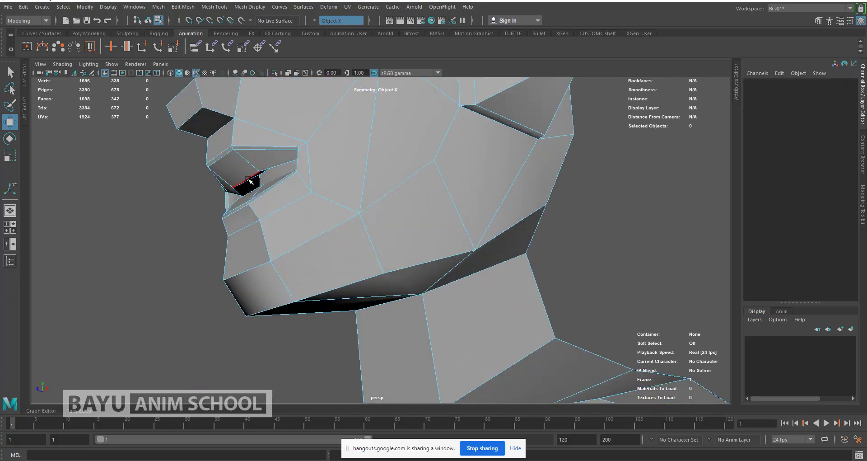
{"action": "double_click", "coordinate": [248, 178]}
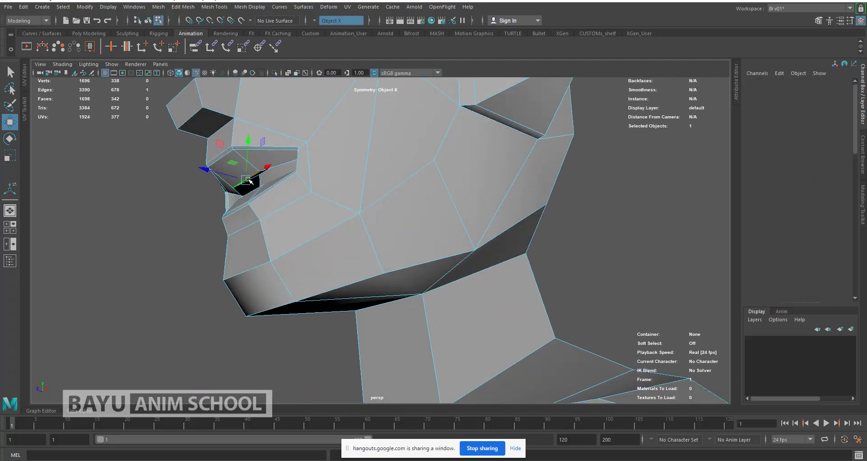
{"action": "left_click", "coordinate": [183, 6]}
{"action": "left_click", "coordinate": [203, 39]}
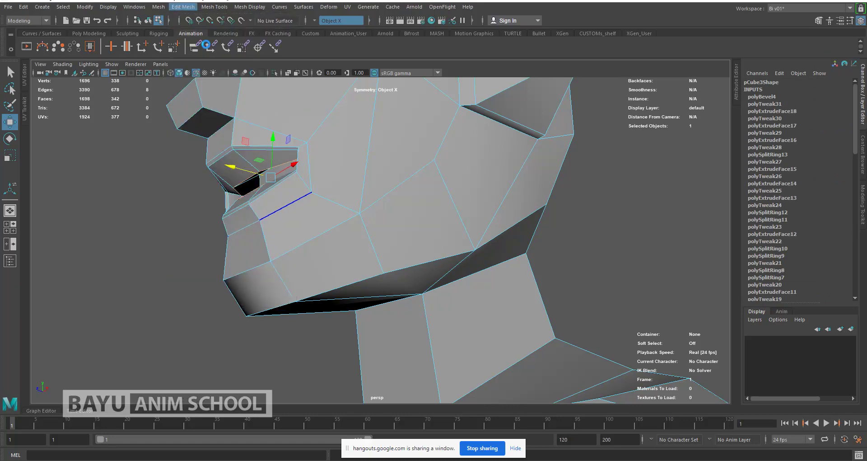
{"action": "scroll", "coordinate": [443, 247], "scroll_direction": "down", "scroll_amount": 6}
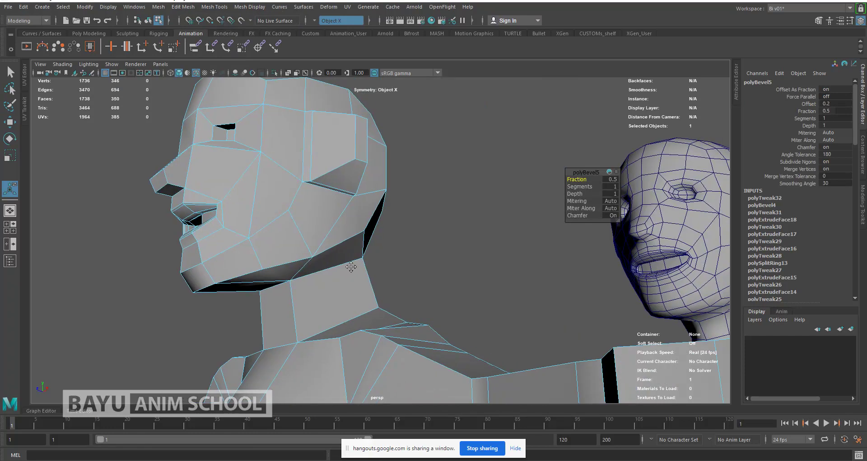
{"action": "middle_click_drag", "start_coordinate": [352, 266], "coordinate": [291, 290], "text": "alt"}
{"action": "left_click_drag", "start_coordinate": [425, 280], "coordinate": [413, 286], "text": "alt"}
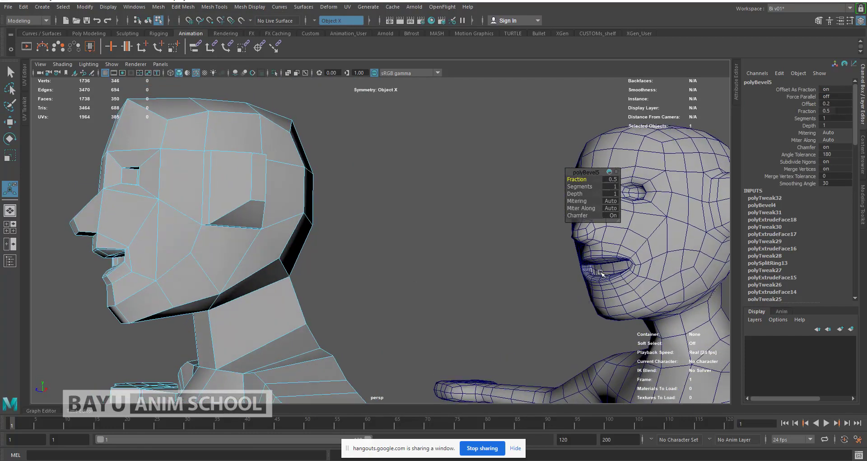
{"action": "left_click", "coordinate": [612, 180]}
{"action": "key", "text": "Tab"}
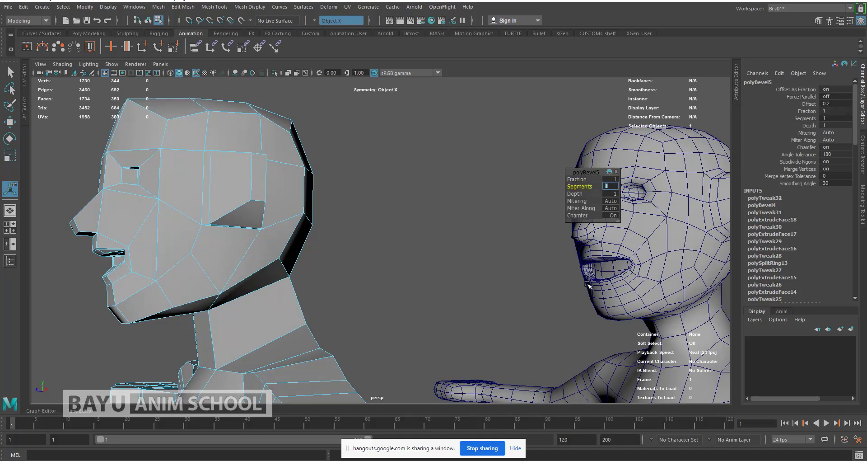
{"action": "middle_click_drag", "start_coordinate": [411, 264], "coordinate": [447, 259], "text": "alt"}
{"action": "left_click_drag", "start_coordinate": [447, 259], "coordinate": [360, 239], "text": "alt"}
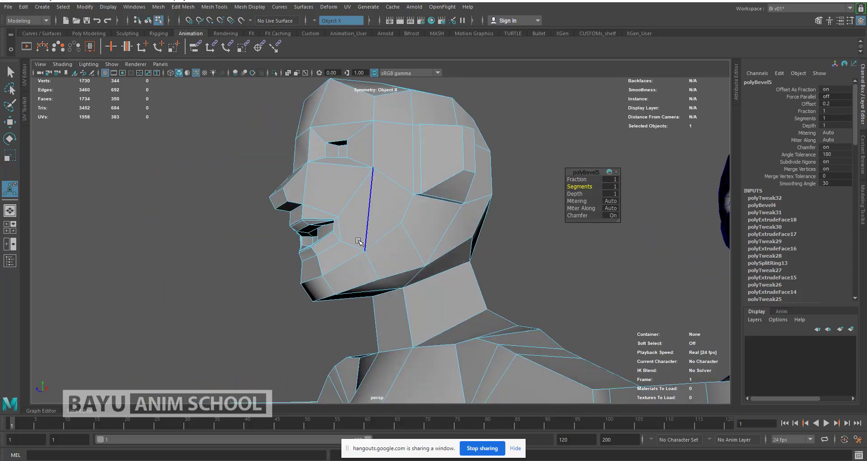
- Lower the middle inner face of the upper lip along Y
{"action": "scroll", "coordinate": [360, 239], "scroll_direction": "up", "scroll_amount": 3}
{"action": "right_click_drag", "start_coordinate": [189, 192], "coordinate": [189, 217]}
{"action": "left_click", "coordinate": [278, 227]}
{"action": "left_click_drag", "start_coordinate": [284, 244], "coordinate": [309, 277], "text": "alt"}
{"action": "key", "text": "w"}
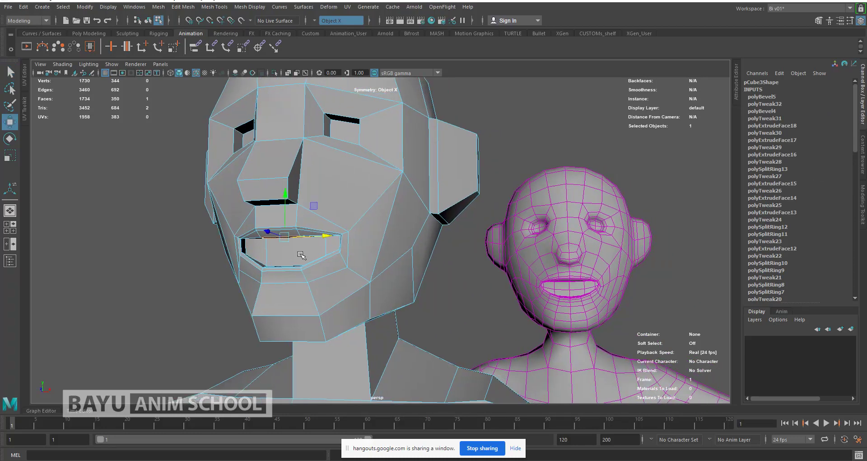
{"action": "left_click_drag", "start_coordinate": [284, 197], "coordinate": [289, 223]}
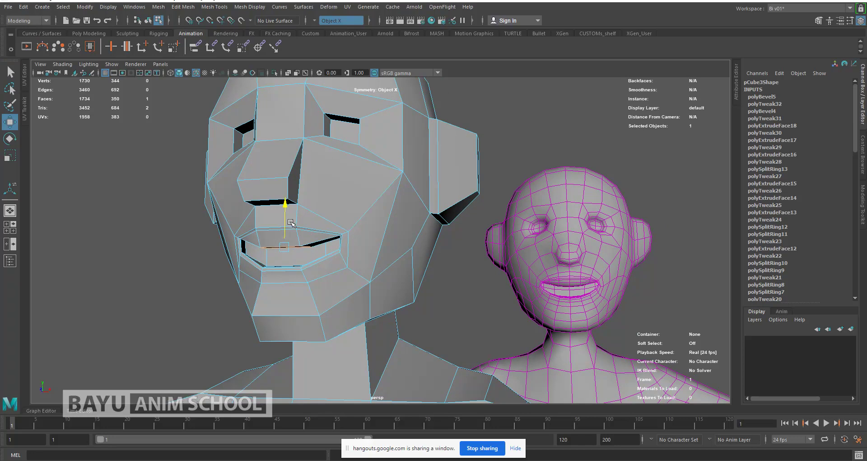
- Raise the middle inner face of the lower lip along Y to narrow the mouth opening
{"action": "left_click_drag", "start_coordinate": [300, 280], "coordinate": [275, 311], "text": "alt"}
{"action": "left_click", "coordinate": [265, 324]}
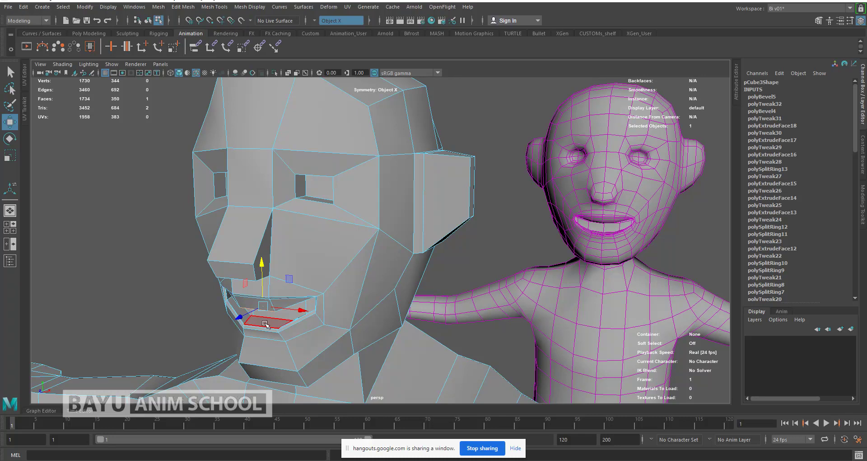
{"action": "left_click_drag", "start_coordinate": [290, 266], "coordinate": [292, 242], "text": "alt"}
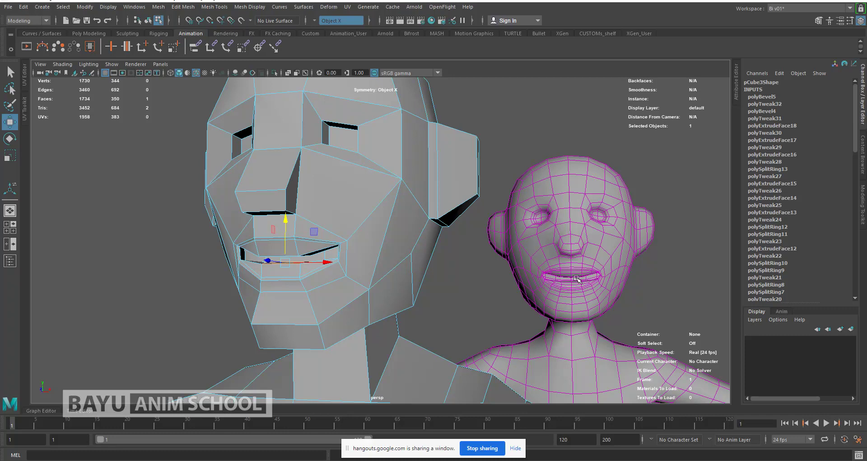
{"action": "scroll", "coordinate": [291, 270], "scroll_direction": "up", "scroll_amount": 4}
- Move the inner edges at both mouth corners down along Y and slightly inward along X
{"action": "left_click_drag", "start_coordinate": [301, 271], "coordinate": [333, 271], "text": "alt"}
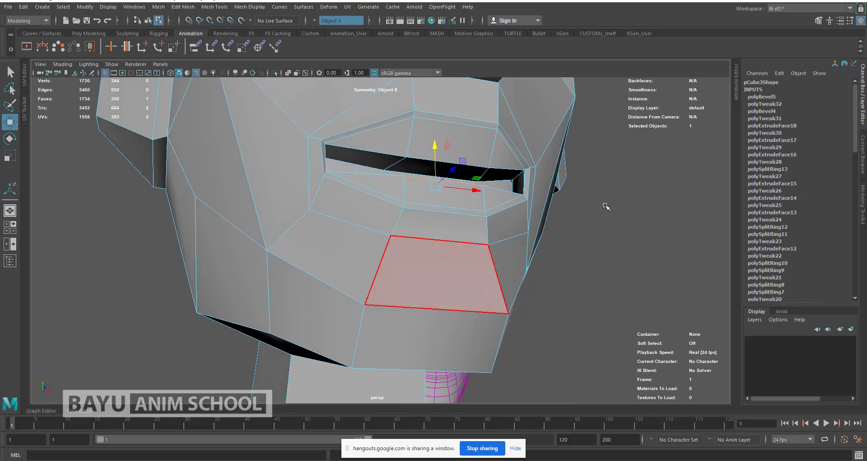
{"action": "right_click_drag", "start_coordinate": [606, 206], "coordinate": [603, 169]}
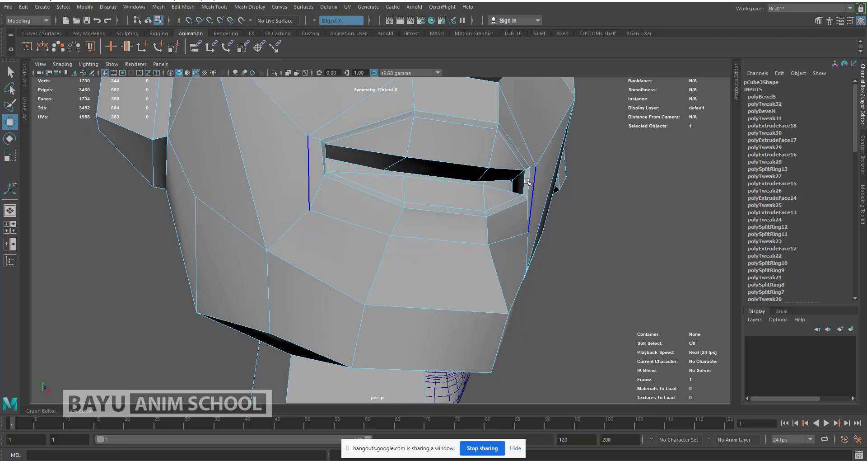
{"action": "left_click", "coordinate": [535, 190]}
{"action": "left_click_drag", "start_coordinate": [478, 214], "coordinate": [472, 213], "text": "alt"}
{"action": "left_click_drag", "start_coordinate": [438, 192], "coordinate": [447, 214]}
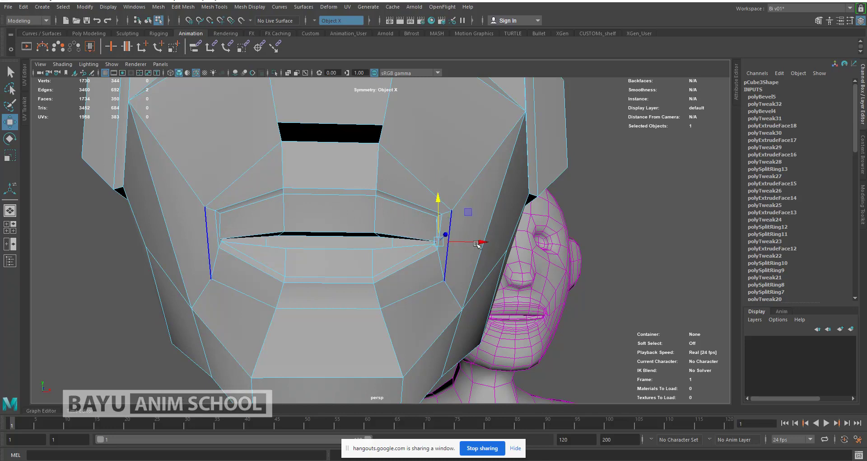
{"action": "left_click_drag", "start_coordinate": [474, 240], "coordinate": [470, 238]}
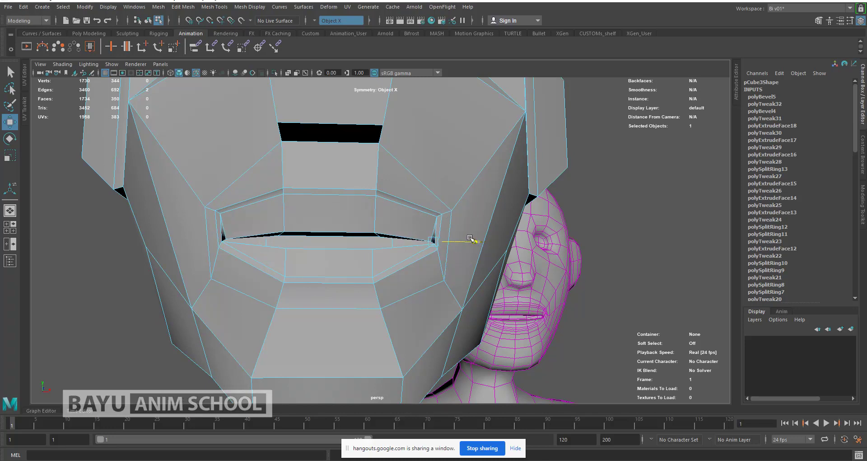
{"action": "scroll", "coordinate": [631, 233], "scroll_direction": "up", "scroll_amount": 2}
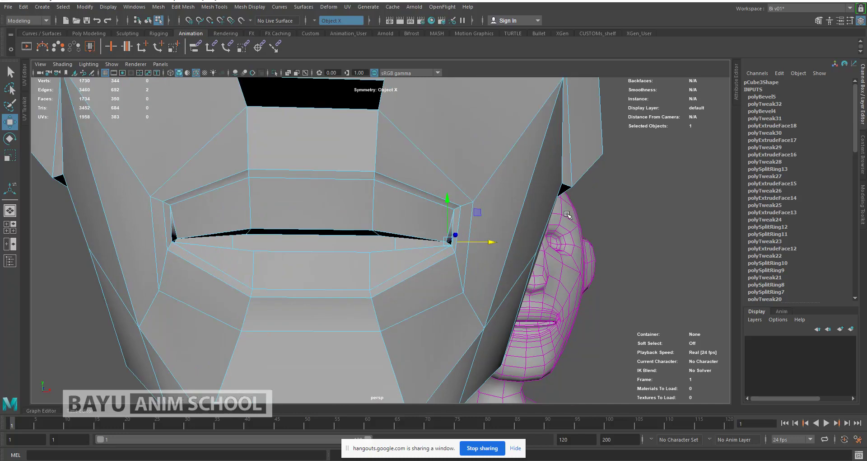
- Move the short edges at both upper mouth corners downward in the XY plane
{"action": "left_click", "coordinate": [489, 211]}
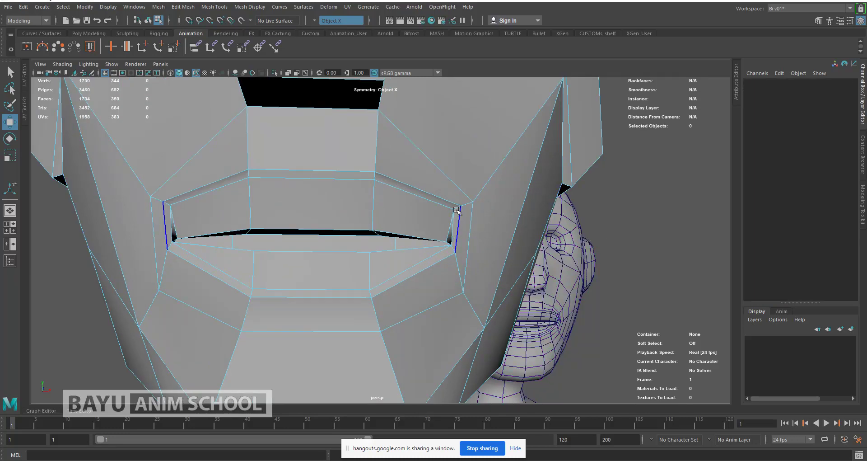
{"action": "left_click", "coordinate": [456, 208]}
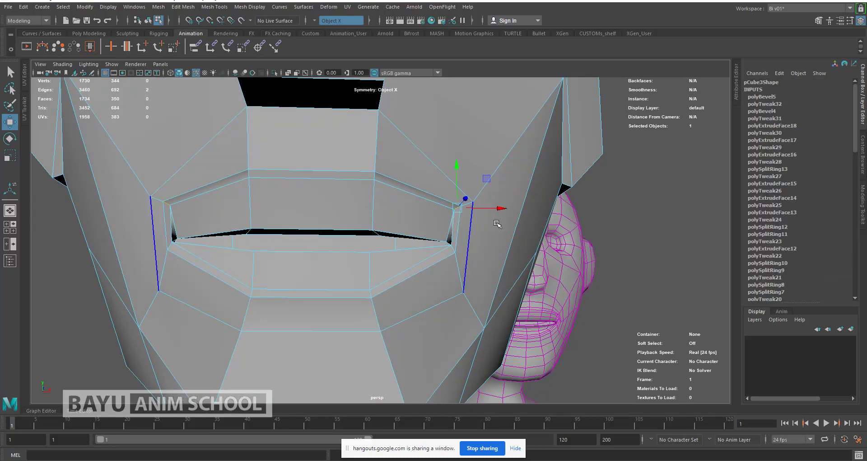
{"action": "middle_click_drag", "start_coordinate": [518, 235], "coordinate": [452, 201], "text": "alt"}
{"action": "left_click_drag", "start_coordinate": [443, 204], "coordinate": [439, 204], "text": "alt"}
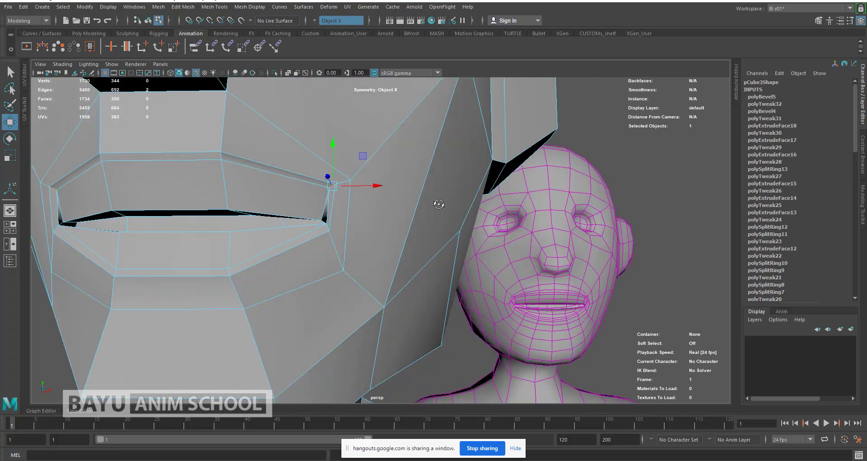
{"action": "left_click_drag", "start_coordinate": [363, 159], "coordinate": [357, 180]}
{"action": "scroll", "coordinate": [460, 254], "scroll_direction": "down", "scroll_amount": 3}
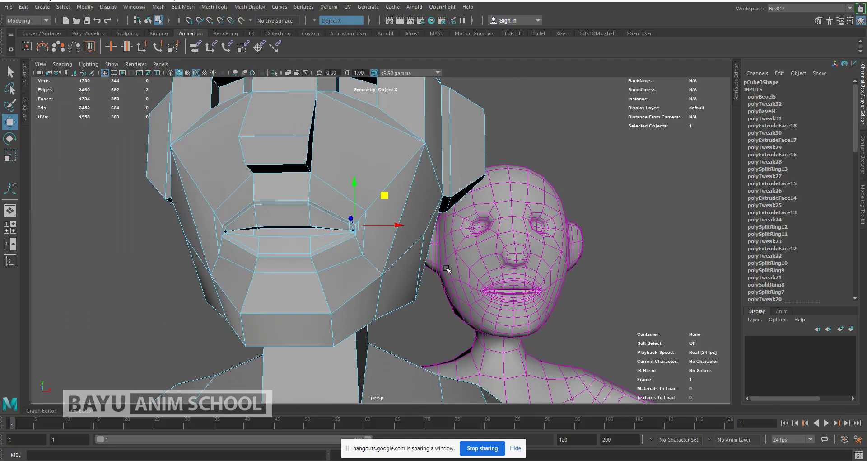
- Leave edge editing, return to object mode and clear the selection on both character meshes
{"action": "left_click_drag", "start_coordinate": [448, 269], "coordinate": [419, 274], "text": "alt"}
{"action": "scroll", "coordinate": [507, 267], "scroll_direction": "down", "scroll_amount": 2}
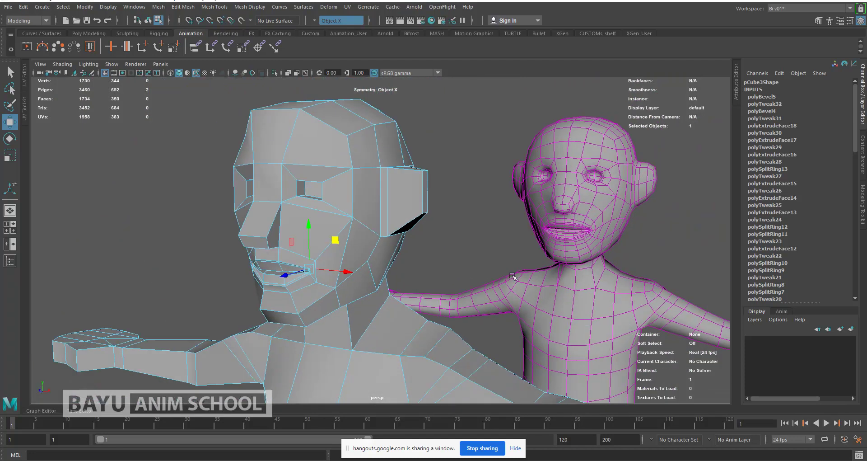
{"action": "middle_click_drag", "start_coordinate": [513, 275], "coordinate": [502, 259], "text": "alt"}
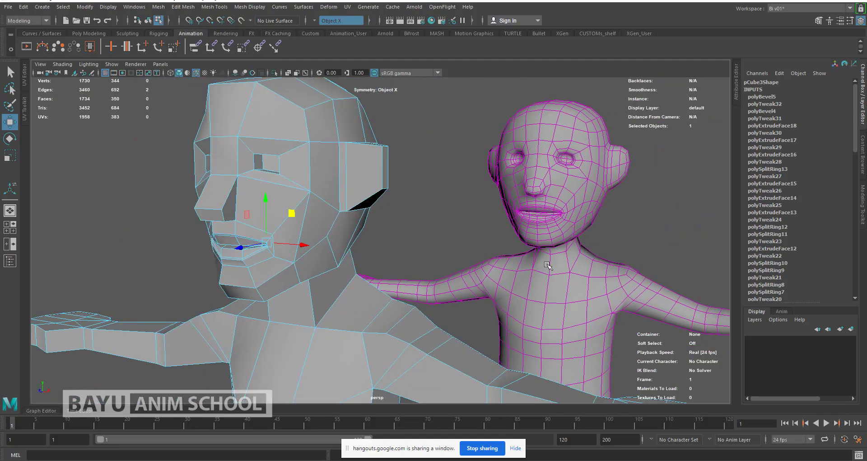
{"action": "scroll", "coordinate": [590, 272], "scroll_direction": "down", "scroll_amount": 3}
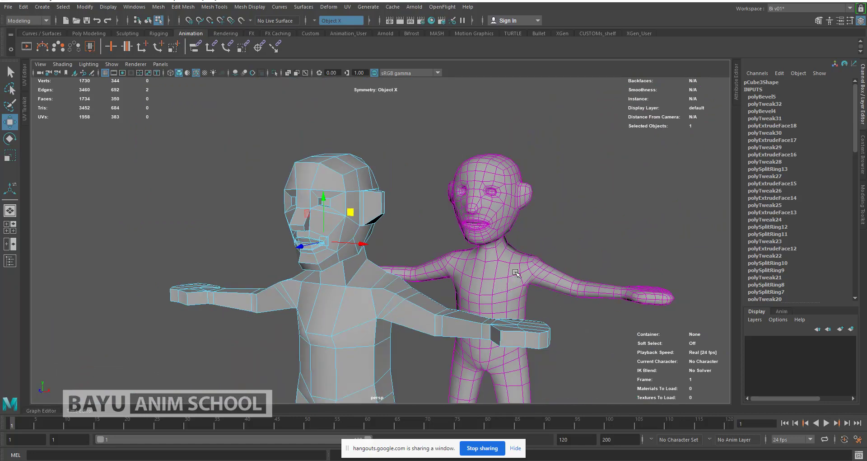
{"action": "left_click", "coordinate": [549, 277]}
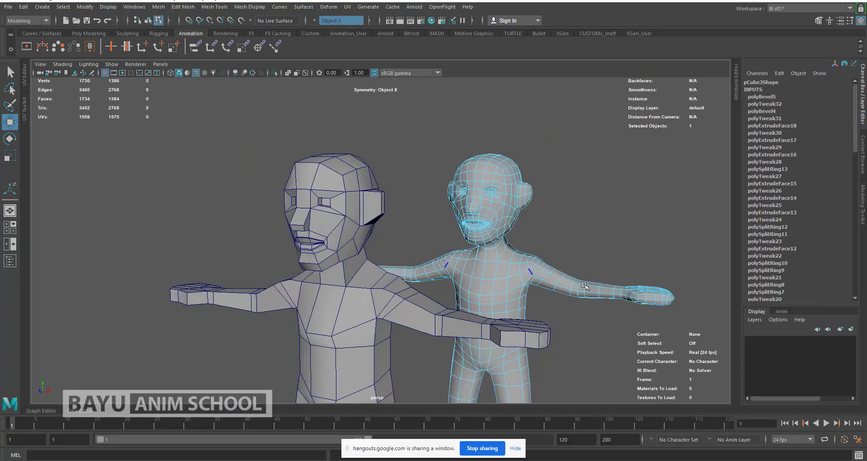
{"action": "right_click_drag", "start_coordinate": [594, 206], "coordinate": [632, 183]}
{"action": "left_click", "coordinate": [607, 210]}
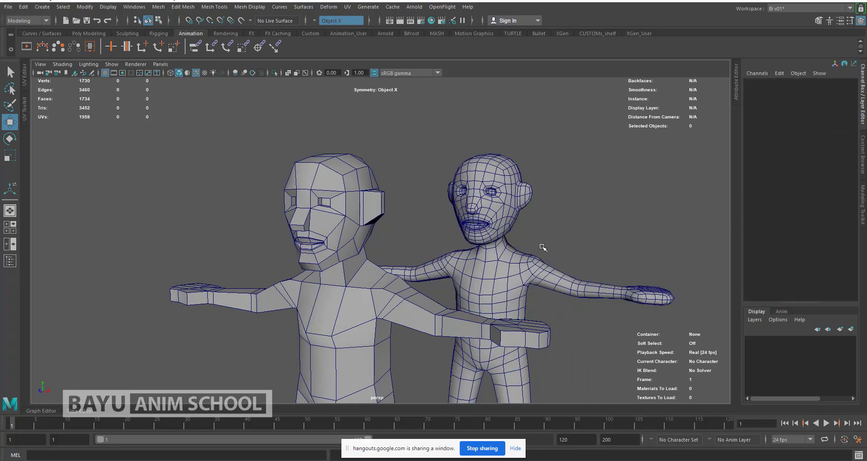
- Add the low-poly character mesh to a new display layer and hide that layer
{"action": "scroll", "coordinate": [541, 283], "scroll_direction": "down", "scroll_amount": 3}
{"action": "left_click_drag", "start_coordinate": [517, 285], "coordinate": [489, 261], "text": "alt"}
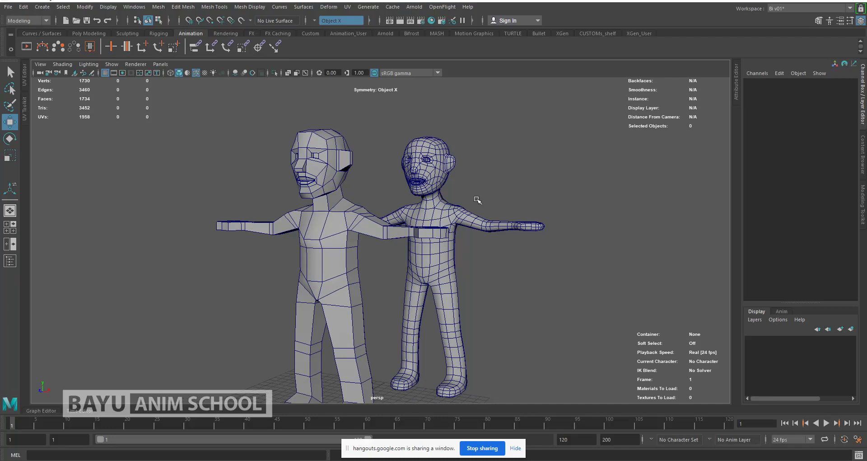
{"action": "scroll", "coordinate": [488, 204], "scroll_direction": "up", "scroll_amount": 5}
{"action": "scroll", "coordinate": [469, 234], "scroll_direction": "down", "scroll_amount": 5}
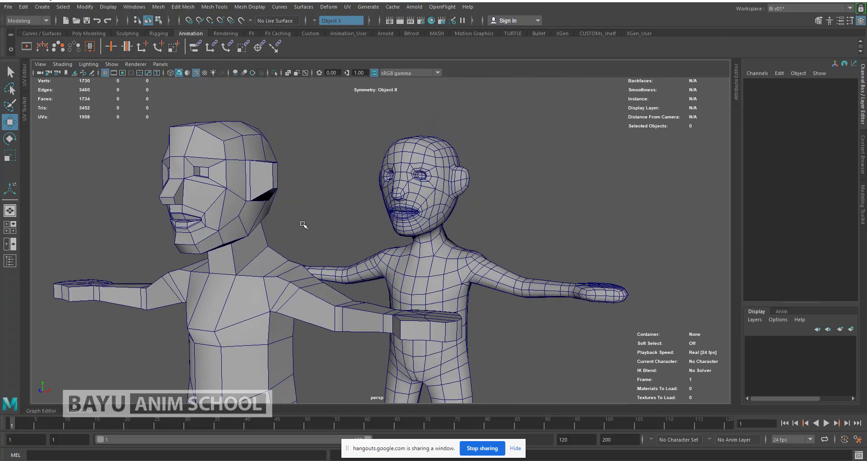
{"action": "left_click", "coordinate": [268, 162]}
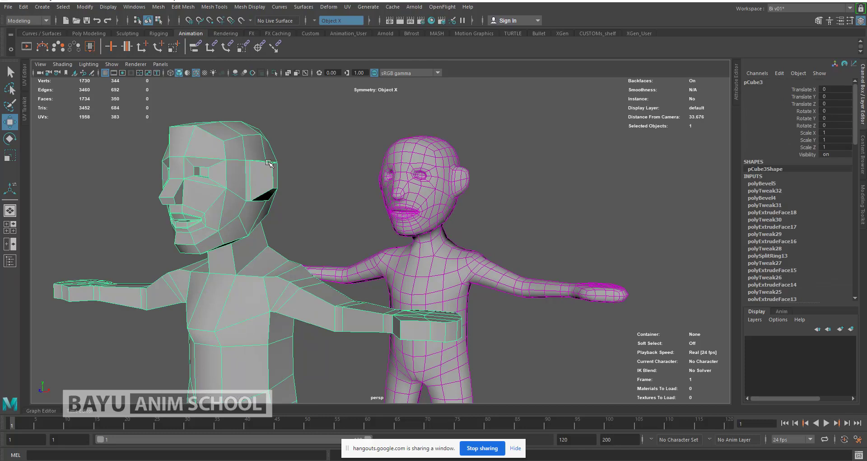
{"action": "left_click", "coordinate": [850, 330]}
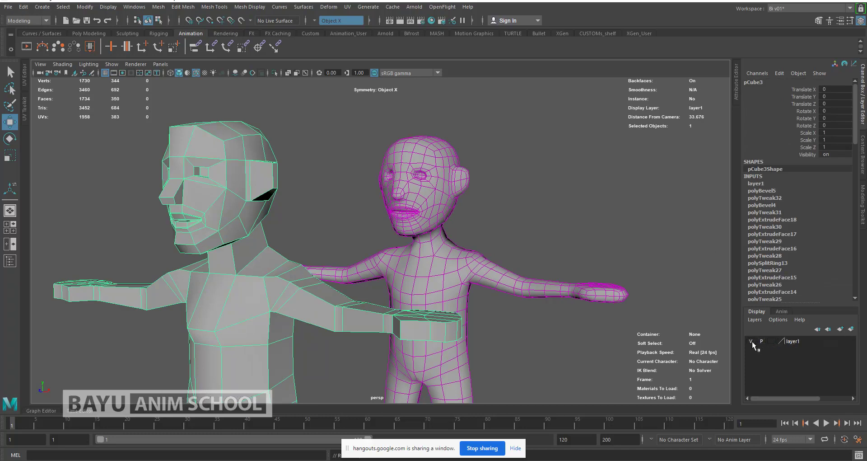
{"action": "left_click", "coordinate": [751, 341]}
- Set the smoothed character's polySmoothProxy1 Exponential Level to 2
{"action": "left_click", "coordinate": [454, 275]}
{"action": "left_click_drag", "start_coordinate": [507, 258], "coordinate": [496, 279], "text": "alt"}
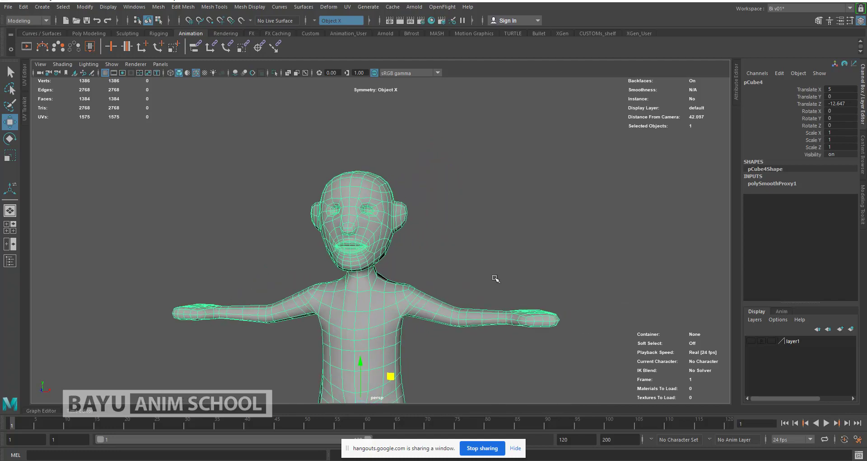
{"action": "scroll", "coordinate": [469, 279], "scroll_direction": "up", "scroll_amount": 6}
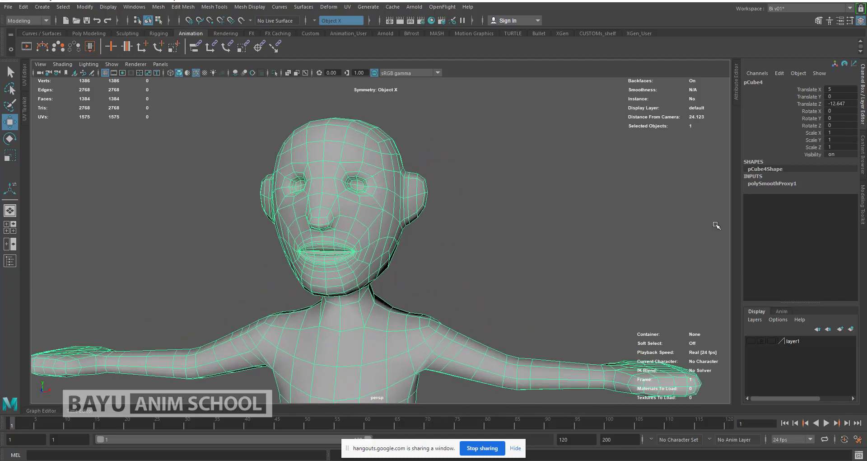
{"action": "left_click", "coordinate": [773, 184]}
{"action": "left_click", "coordinate": [843, 198]}
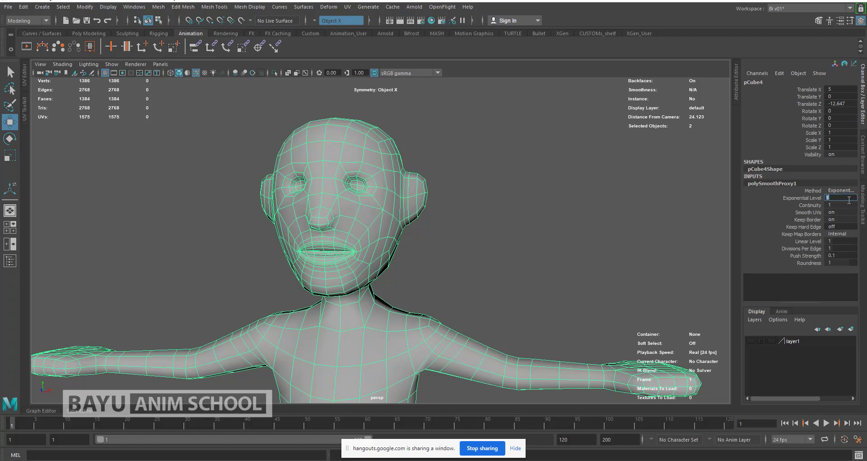
{"action": "type", "text": "2"}
{"action": "key", "text": "Tab"}
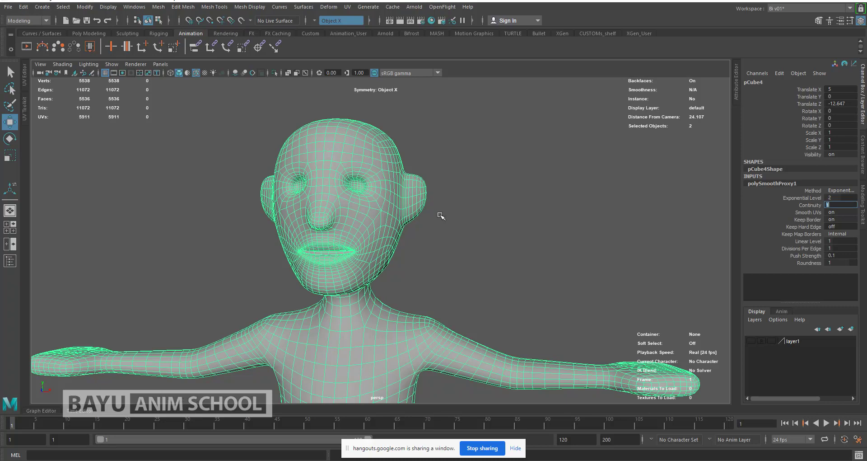
- Keep the Sculpting Tools list open as a floating palette beside the head and activate the Grab tool
{"action": "left_click_drag", "start_coordinate": [424, 243], "coordinate": [465, 250], "text": "alt"}
{"action": "scroll", "coordinate": [460, 248], "scroll_direction": "up", "scroll_amount": 3}
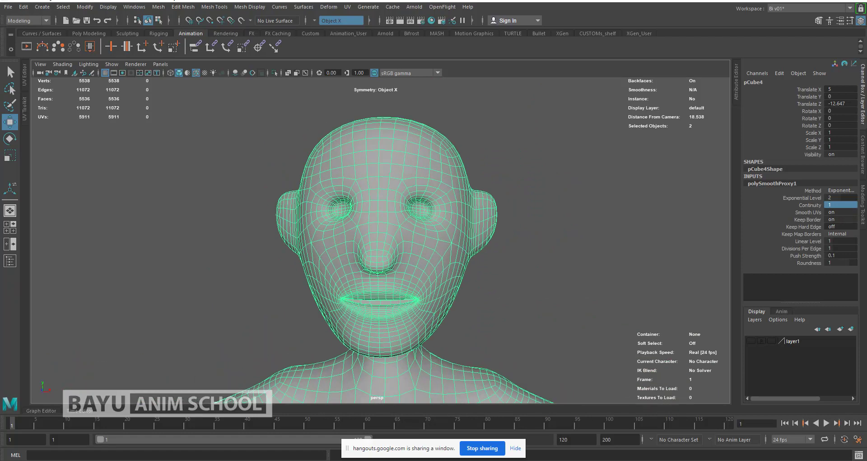
{"action": "left_click", "coordinate": [214, 7]}
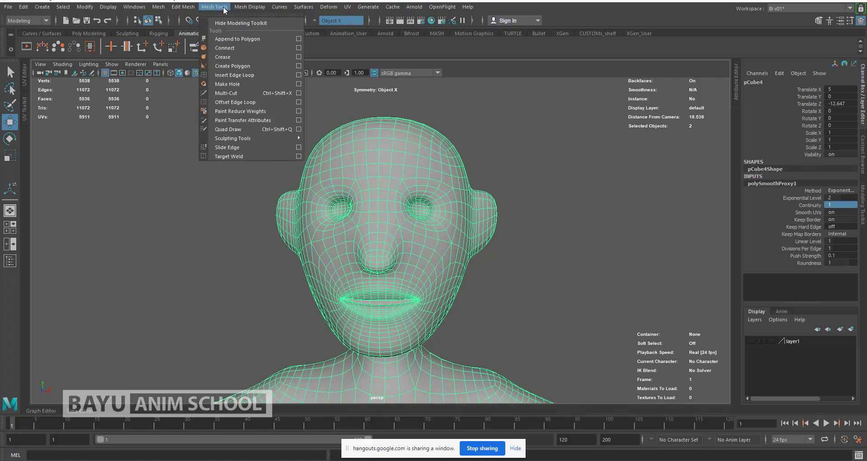
{"action": "mouse_move", "coordinate": [271, 137]}
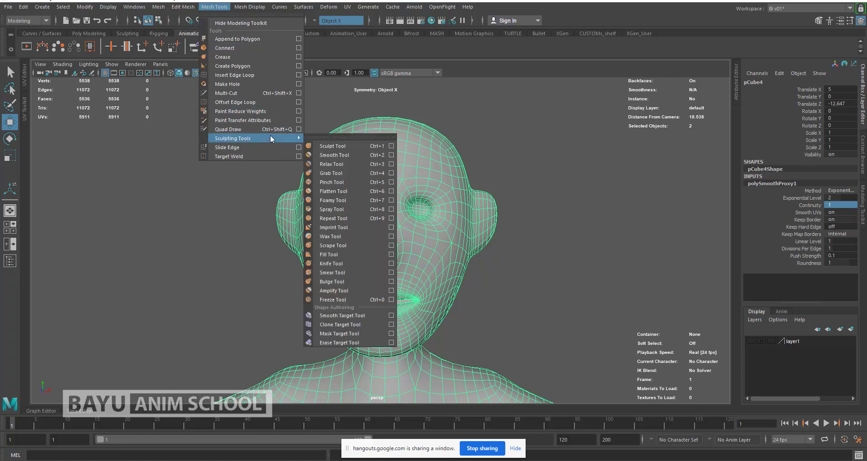
{"action": "left_click", "coordinate": [332, 138]}
{"action": "mouse_move", "coordinate": [343, 130]}
{"action": "left_mouse_down"}
{"action": "mouse_move", "coordinate": [178, 127]}
{"action": "mouse_move", "coordinate": [84, 99]}
{"action": "left_mouse_up"}
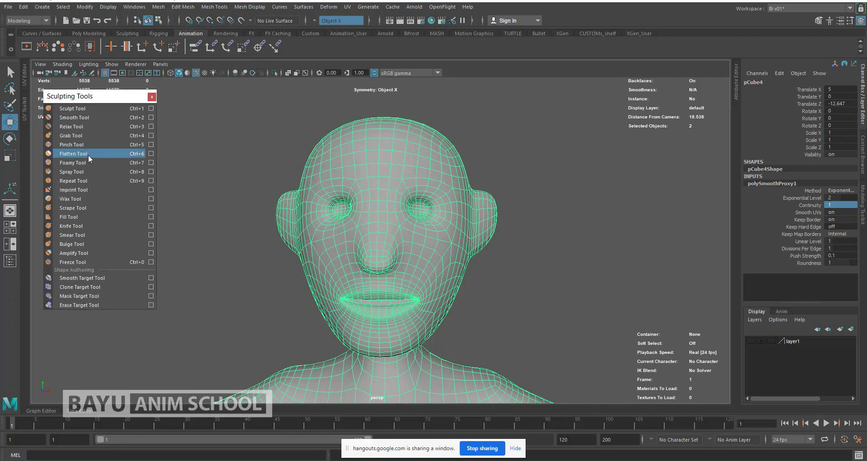
{"action": "left_click", "coordinate": [69, 135]}
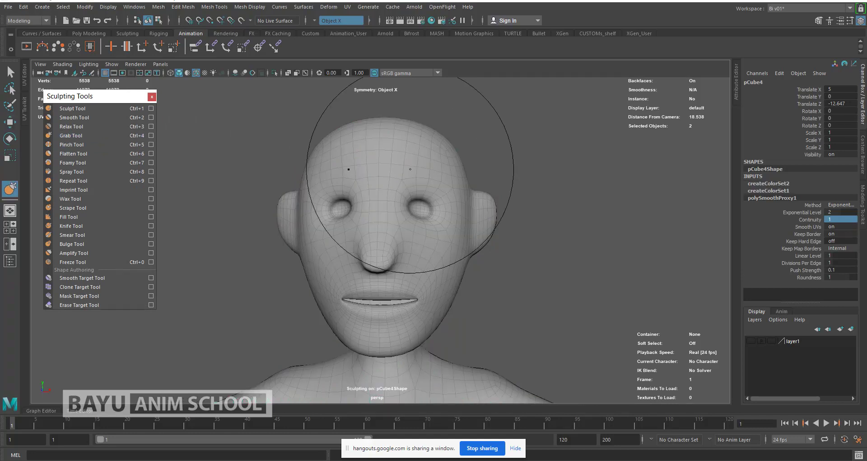
- Shrink the sculpting brush considerably and make a short stroke on the brow above the eye
{"action": "scroll", "coordinate": [459, 212], "scroll_direction": "up", "scroll_amount": 3}
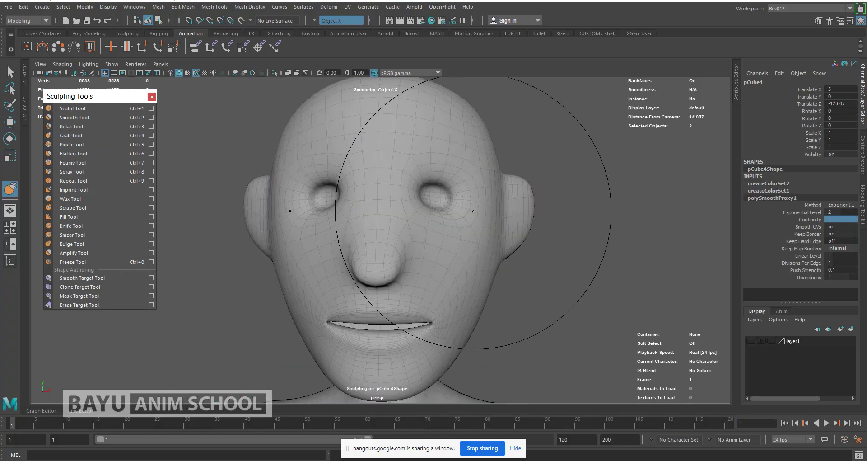
{"action": "key", "text": "b"}
{"action": "mouse_move", "coordinate": [428, 144]}
{"action": "left_mouse_down"}
{"action": "mouse_move", "coordinate": [318, 144]}
{"action": "mouse_move", "coordinate": [328, 144]}
{"action": "left_mouse_up"}
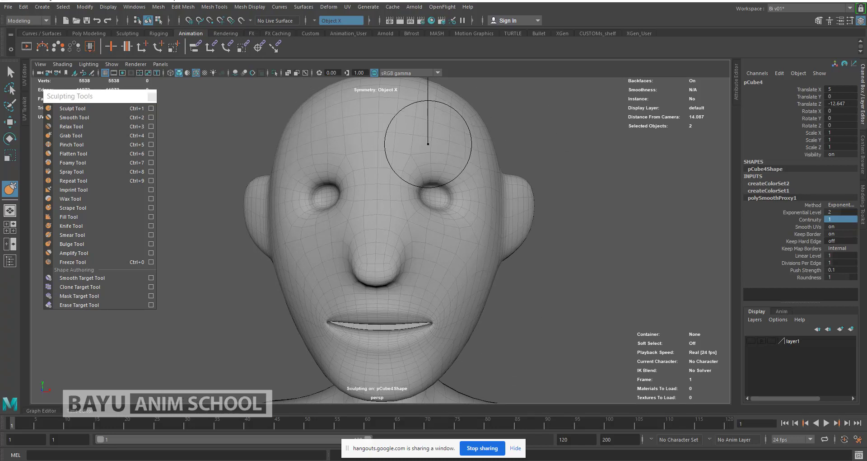
{"action": "key", "text": "space"}
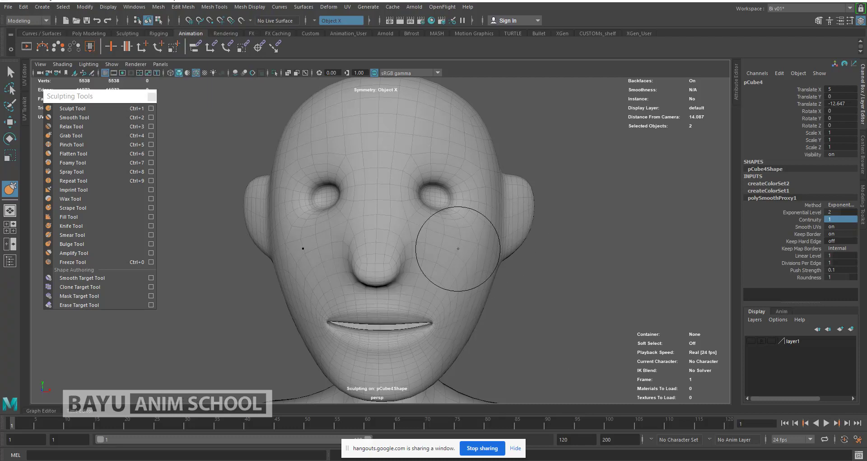
{"action": "middle_click_drag", "start_coordinate": [441, 257], "coordinate": [443, 259], "text": "alt"}
{"action": "left_click_drag", "start_coordinate": [459, 252], "coordinate": [421, 258], "text": "alt"}
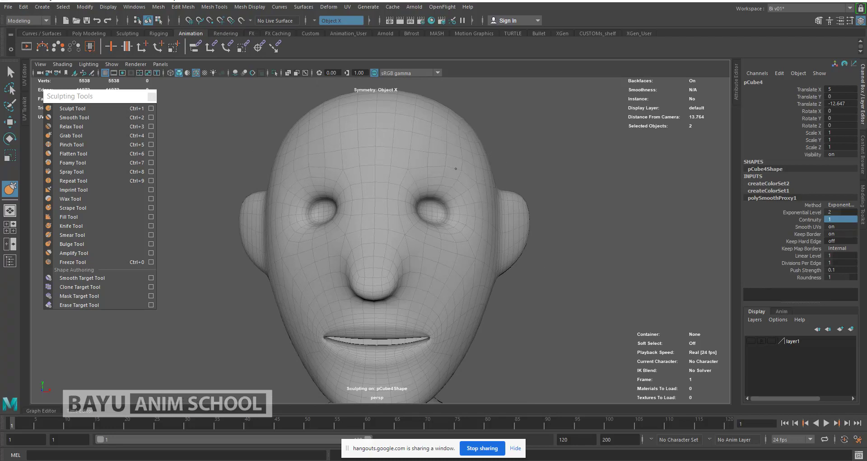
{"action": "left_click_drag", "start_coordinate": [455, 169], "coordinate": [459, 170]}
- Open the Sculpt Tool settings beside the face and set the brush direction to Z
{"action": "left_click_drag", "start_coordinate": [457, 223], "coordinate": [398, 227], "text": "alt"}
{"action": "right_click_drag", "start_coordinate": [427, 223], "coordinate": [403, 224], "text": "alt"}
{"action": "middle_click_drag", "start_coordinate": [423, 225], "coordinate": [345, 226], "text": "alt"}
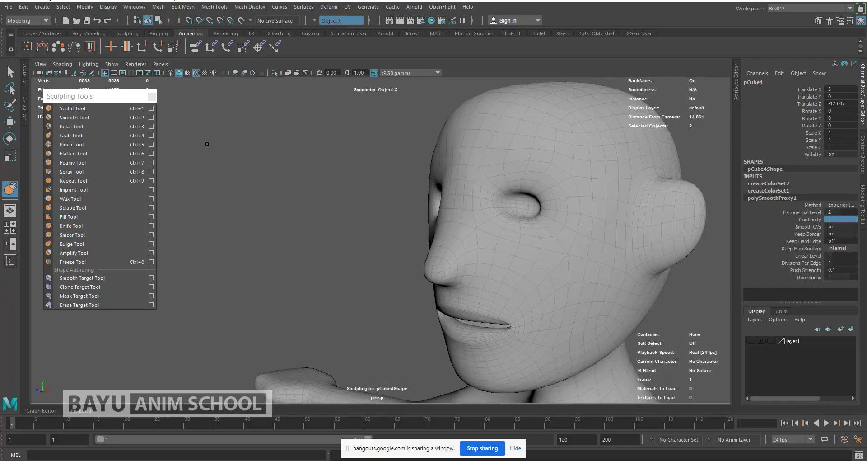
{"action": "left_click", "coordinate": [151, 109]}
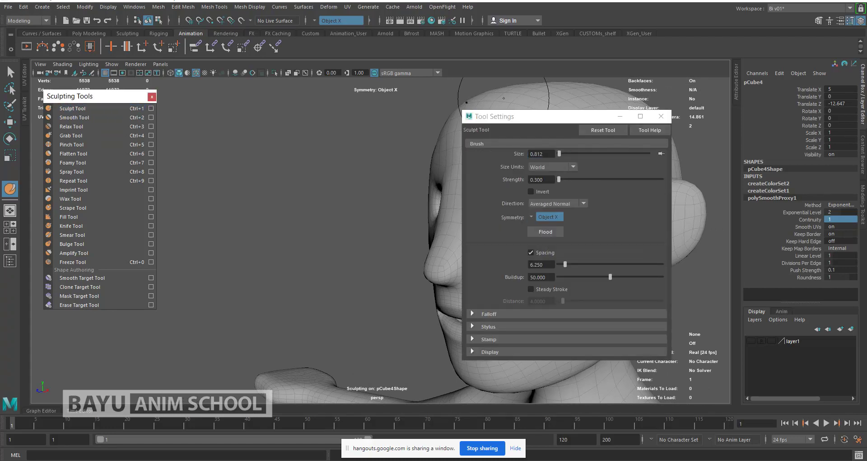
{"action": "left_click_drag", "start_coordinate": [567, 121], "coordinate": [616, 96]}
{"action": "mouse_move", "coordinate": [367, 182]}
{"action": "left_mouse_down", "text": "alt"}
{"action": "mouse_move", "coordinate": [348, 176]}
{"action": "mouse_move", "coordinate": [358, 178]}
{"action": "left_mouse_up", "text": "alt"}
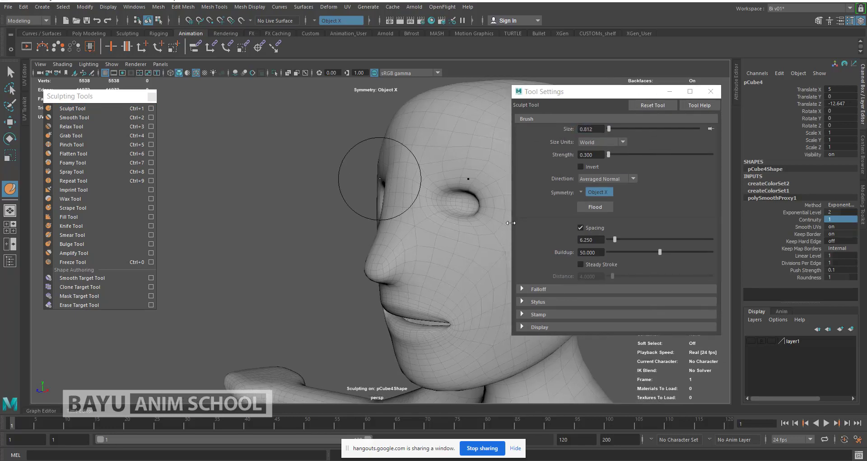
{"action": "left_click", "coordinate": [611, 179]}
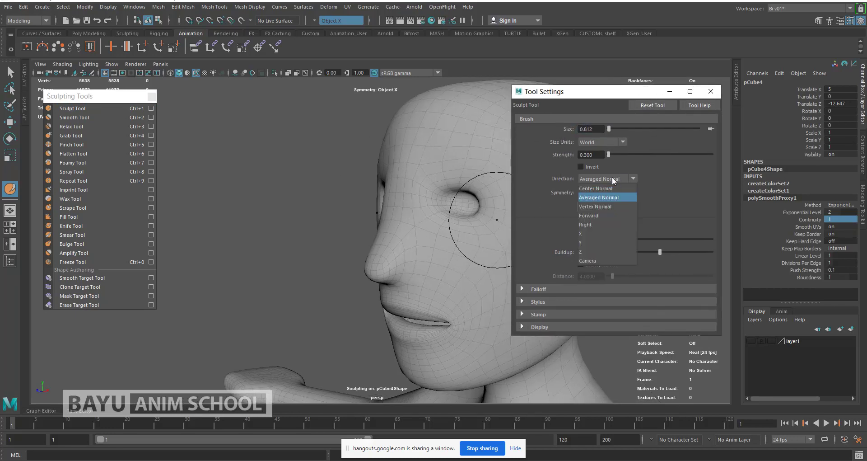
{"action": "left_click", "coordinate": [592, 250]}
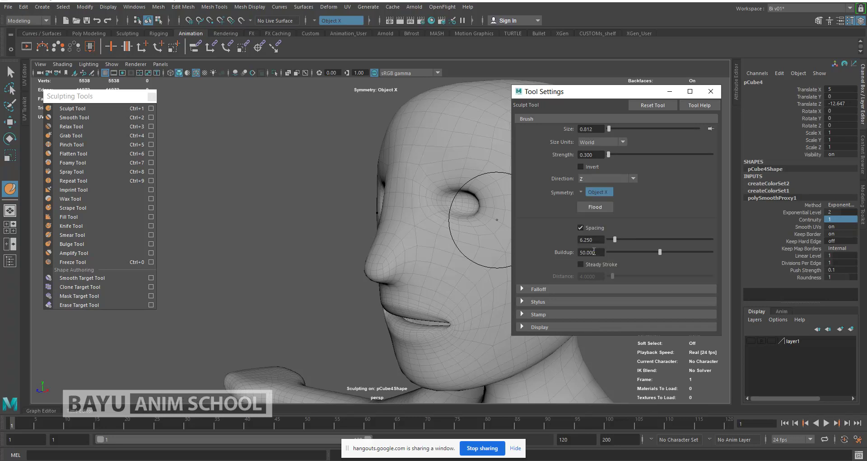
- Set the Sculpt brush size to about 0.987 and undo the trial stroke on the brow
{"action": "middle_click_drag", "start_coordinate": [315, 178], "coordinate": [232, 191], "text": "alt"}
{"action": "mouse_move", "coordinate": [329, 184]}
{"action": "left_mouse_down", "text": "alt"}
{"action": "mouse_move", "coordinate": [362, 180]}
{"action": "mouse_move", "coordinate": [351, 154]}
{"action": "mouse_move", "coordinate": [324, 152]}
{"action": "left_mouse_up", "text": "alt"}
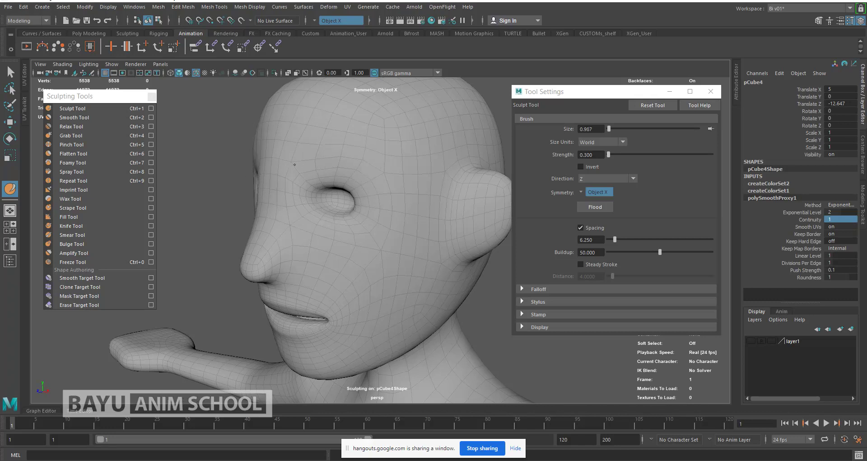
{"action": "key", "text": "ctrl+z"}
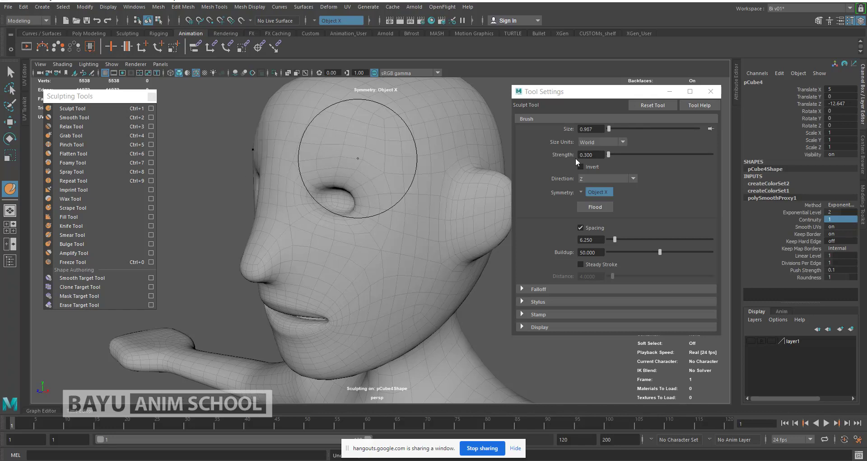
- Set the Sculpt brush strength to 0.1 and sculpt the brow above the eye with a short stroke
{"action": "double_click", "coordinate": [598, 154]}
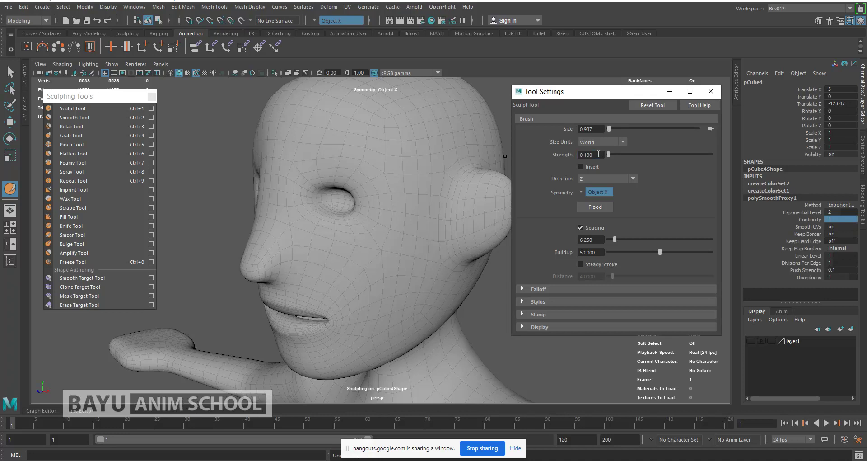
{"action": "mouse_move", "coordinate": [316, 155]}
{"action": "left_mouse_down"}
{"action": "mouse_move", "coordinate": [337, 157]}
{"action": "mouse_move", "coordinate": [319, 158]}
{"action": "left_mouse_up"}
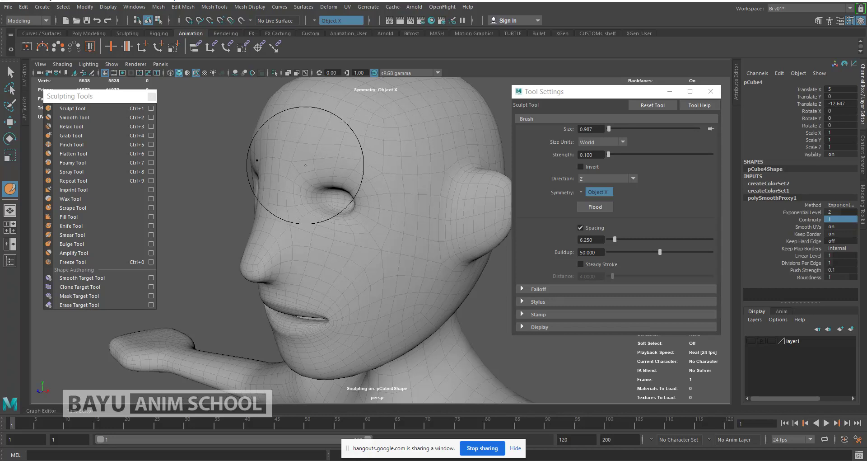
- Set the Sculpt brush size to about 1.131 and sculpt the brow area above the eye
{"action": "key", "text": "b"}
{"action": "mouse_move", "coordinate": [315, 120]}
{"action": "left_mouse_down"}
{"action": "mouse_move", "coordinate": [337, 120]}
{"action": "mouse_move", "coordinate": [349, 107]}
{"action": "mouse_move", "coordinate": [320, 121]}
{"action": "left_mouse_up"}
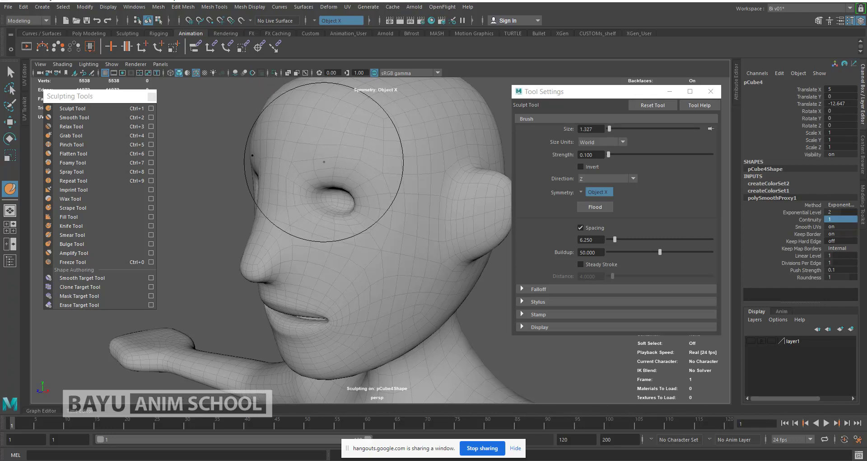
{"action": "key", "text": "b"}
{"action": "mouse_move", "coordinate": [323, 160]}
{"action": "left_mouse_down"}
{"action": "mouse_move", "coordinate": [312, 161]}
{"action": "mouse_move", "coordinate": [366, 150]}
{"action": "mouse_move", "coordinate": [334, 165]}
{"action": "mouse_move", "coordinate": [382, 176]}
{"action": "mouse_move", "coordinate": [442, 152]}
{"action": "left_mouse_up"}
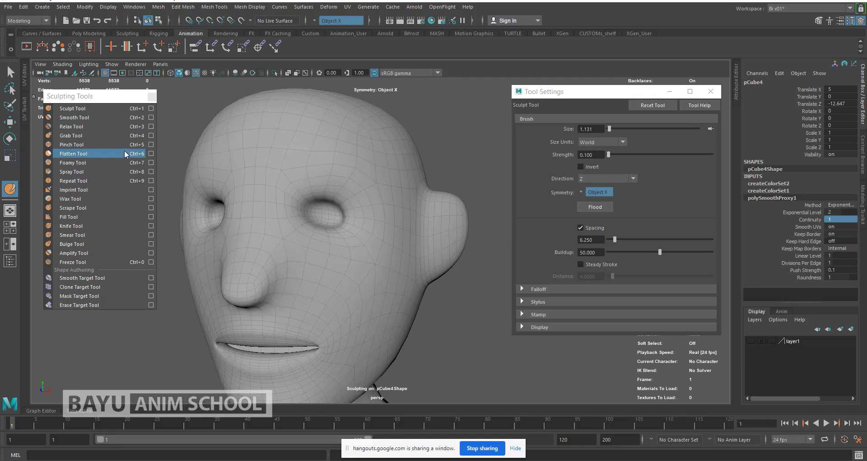
- Switch to the Grab Tool with a brush size of about 1.166 and pull the lower cheek slightly inward
{"action": "left_click", "coordinate": [96, 136]}
{"action": "mouse_move", "coordinate": [360, 229]}
{"action": "left_mouse_down", "text": "alt"}
{"action": "mouse_move", "coordinate": [397, 218]}
{"action": "mouse_move", "coordinate": [321, 281]}
{"action": "mouse_move", "coordinate": [385, 248]}
{"action": "mouse_move", "coordinate": [361, 253]}
{"action": "mouse_move", "coordinate": [372, 252]}
{"action": "left_mouse_up", "text": "alt"}
{"action": "key", "text": "b"}
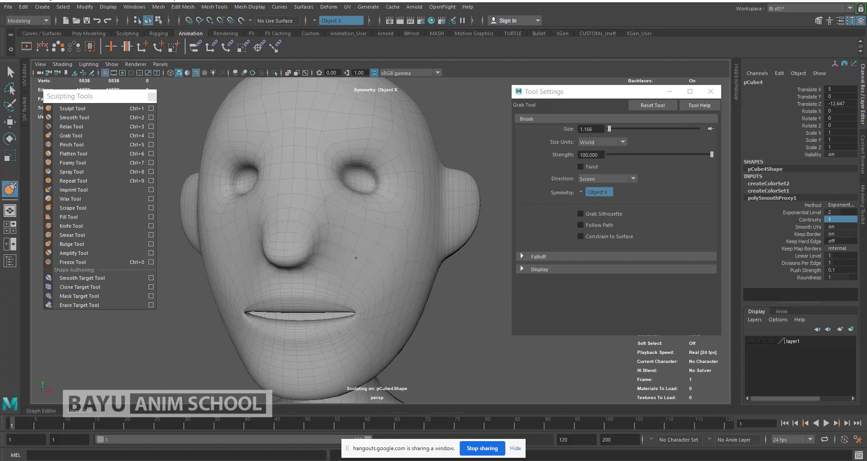
{"action": "left_click_drag", "start_coordinate": [387, 275], "coordinate": [379, 283]}
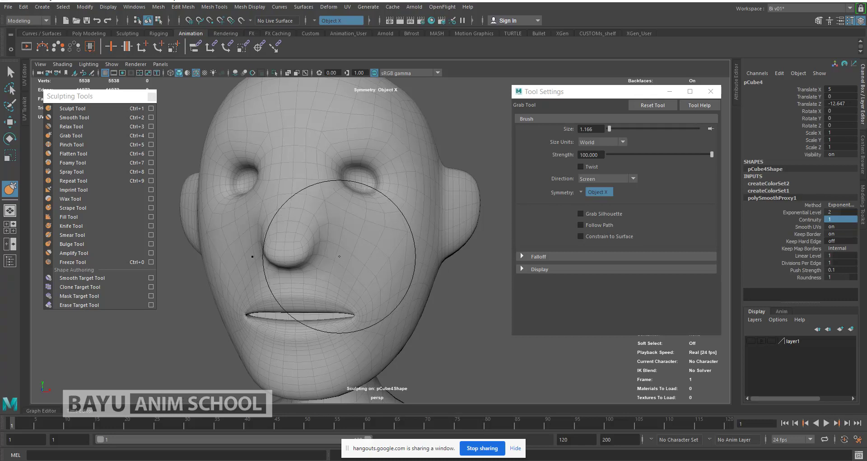
- Return to the Sculpt Tool and reduce its brush size to about 0.801 over the nose
{"action": "left_click", "coordinate": [72, 108]}
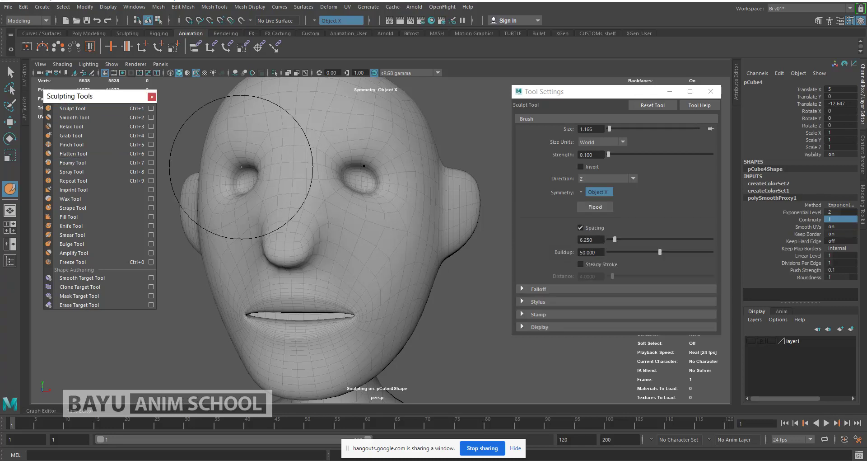
{"action": "key", "text": "b"}
{"action": "mouse_move", "coordinate": [310, 217]}
{"action": "left_mouse_down"}
{"action": "mouse_move", "coordinate": [285, 217]}
{"action": "mouse_move", "coordinate": [283, 209]}
{"action": "left_mouse_up"}
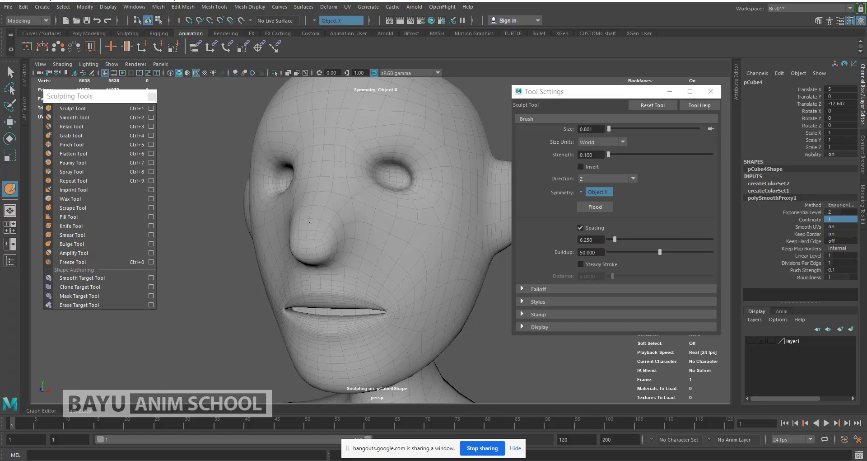
- Widen the side of the nose symmetrically using the Grab Tool with a brush size of about 0.686
{"action": "mouse_move", "coordinate": [348, 271]}
{"action": "left_mouse_down", "text": "alt"}
{"action": "mouse_move", "coordinate": [333, 242]}
{"action": "mouse_move", "coordinate": [347, 244]}
{"action": "mouse_move", "coordinate": [335, 238]}
{"action": "left_mouse_up", "text": "alt"}
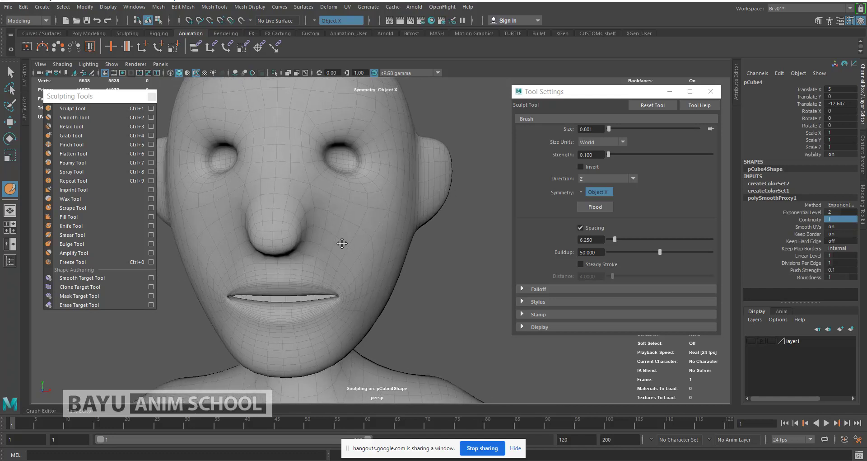
{"action": "middle_click_drag", "start_coordinate": [335, 239], "coordinate": [345, 245], "text": "alt"}
{"action": "scroll", "coordinate": [341, 243], "scroll_direction": "up", "scroll_amount": 3}
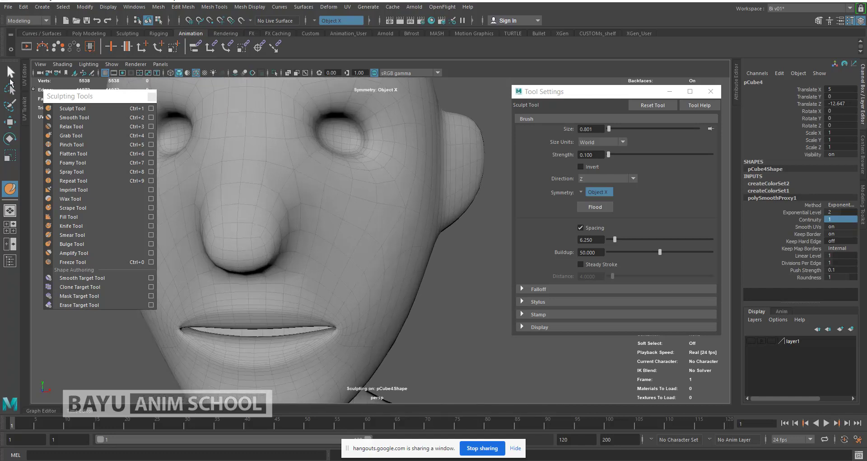
{"action": "left_click", "coordinate": [71, 136]}
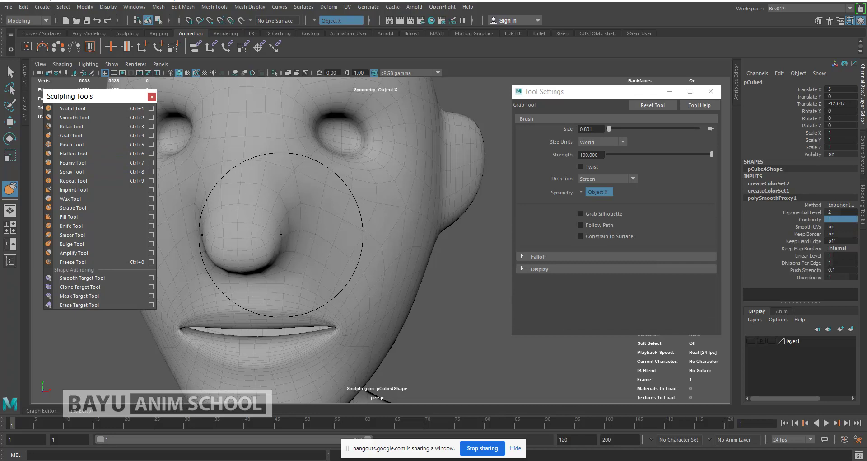
{"action": "key", "text": "b"}
{"action": "mouse_move", "coordinate": [281, 234]}
{"action": "left_mouse_down"}
{"action": "mouse_move", "coordinate": [270, 234]}
{"action": "mouse_move", "coordinate": [294, 230]}
{"action": "left_mouse_up"}
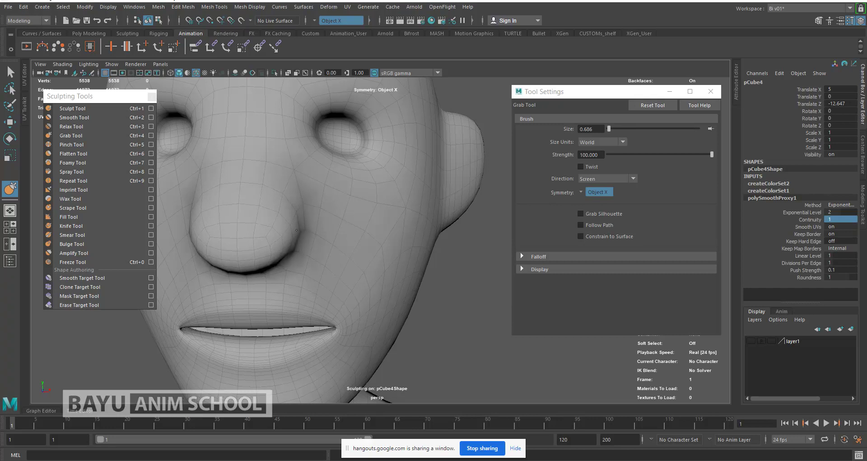
- Reshape the bridge of the nose in side view using the Grab Tool with a brush size of about 0.756
{"action": "middle_click_drag", "start_coordinate": [317, 231], "coordinate": [368, 243], "text": "alt"}
{"action": "left_click_drag", "start_coordinate": [373, 251], "coordinate": [277, 265], "text": "alt"}
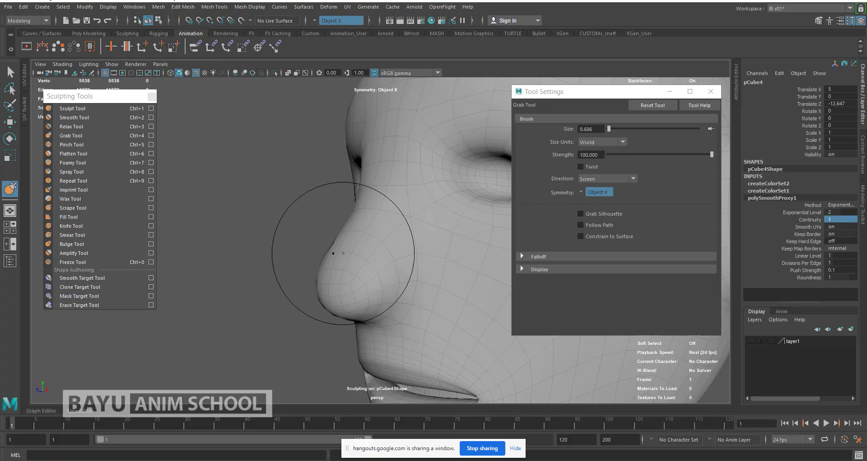
{"action": "mouse_move", "coordinate": [343, 254]}
{"action": "left_mouse_down"}
{"action": "mouse_move", "coordinate": [340, 245]}
{"action": "mouse_move", "coordinate": [344, 263]}
{"action": "left_mouse_up"}
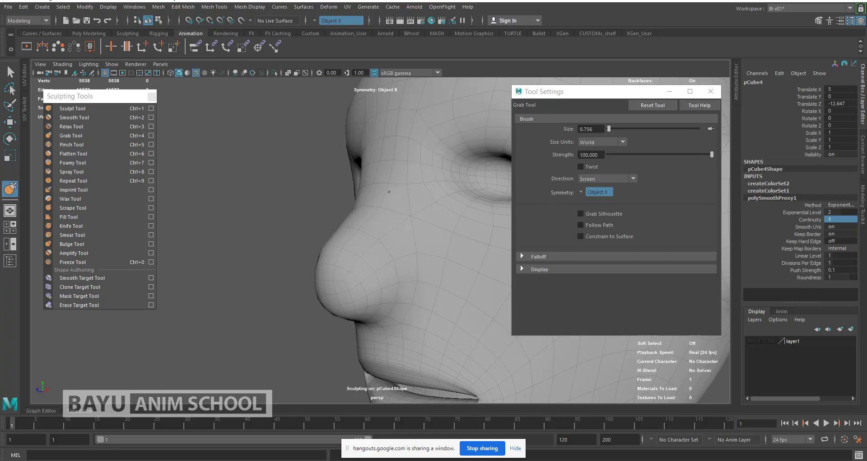
{"action": "left_click_drag", "start_coordinate": [378, 205], "coordinate": [379, 204]}
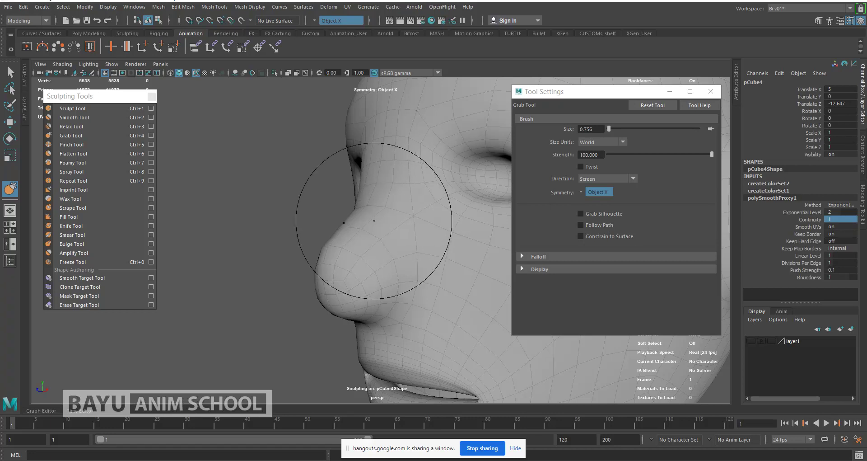
- Pull the tip of the nose forward and slightly upward in profile with the Grab Tool
{"action": "left_click_drag", "start_coordinate": [315, 232], "coordinate": [329, 238], "text": "alt"}
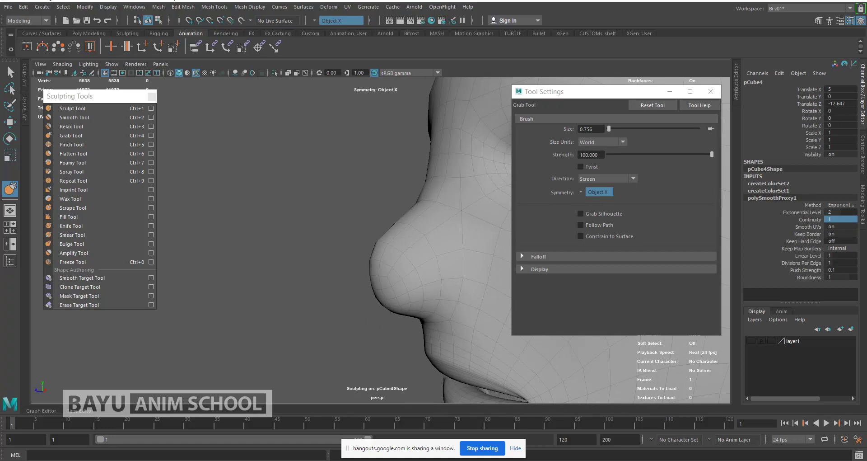
{"action": "left_click_drag", "start_coordinate": [391, 257], "coordinate": [378, 253]}
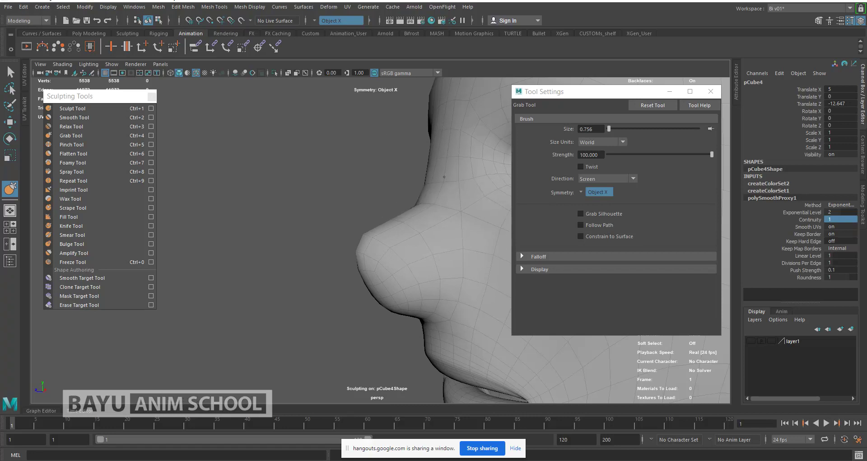
{"action": "mouse_move", "coordinate": [395, 304]}
{"action": "left_mouse_down", "text": "alt"}
{"action": "mouse_move", "coordinate": [433, 261]}
{"action": "mouse_move", "coordinate": [395, 267]}
{"action": "mouse_move", "coordinate": [405, 265]}
{"action": "left_mouse_up", "text": "alt"}
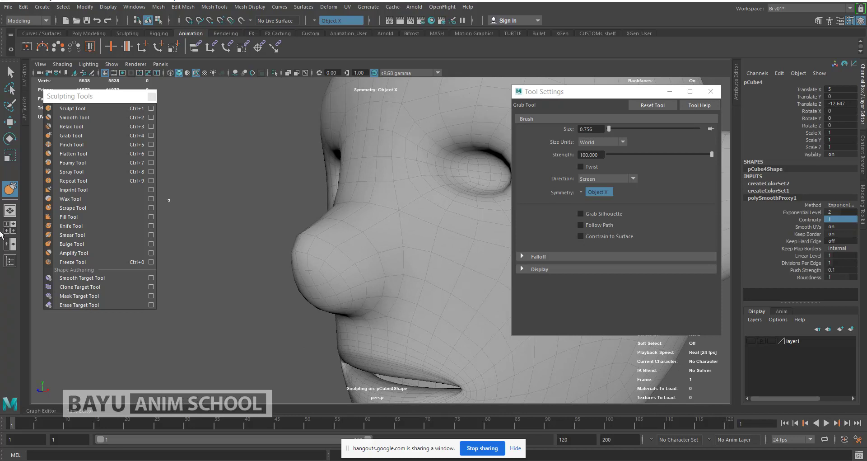
{"action": "left_click", "coordinate": [73, 145]}
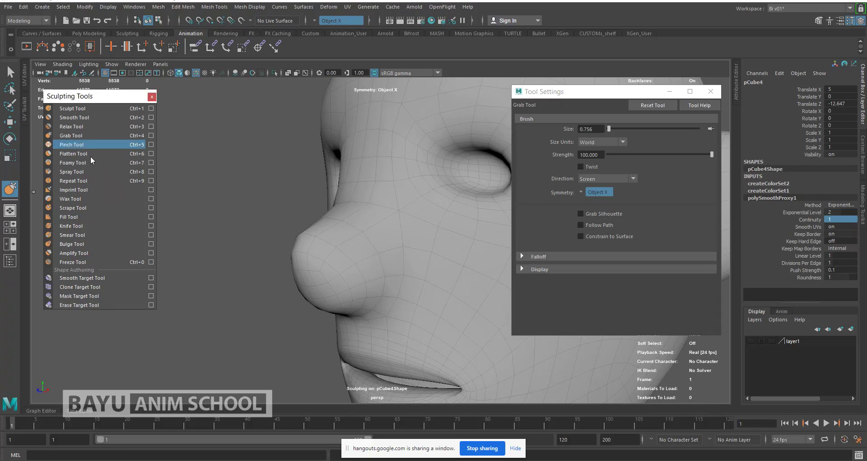
{"action": "left_click_drag", "start_coordinate": [367, 252], "coordinate": [343, 226], "text": "alt"}
{"action": "middle_click_drag", "start_coordinate": [343, 226], "coordinate": [338, 223], "text": "alt"}
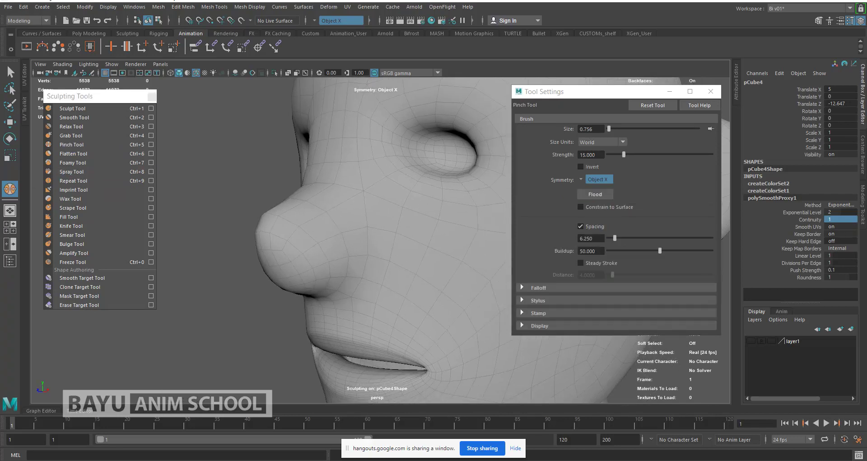
{"action": "key", "text": "b"}
{"action": "left_click_drag", "start_coordinate": [384, 254], "coordinate": [357, 258]}
- Shape the nostril wing beside the nose tip using the Grab Tool with a brush size of about 0.631
{"action": "left_click", "coordinate": [82, 136]}
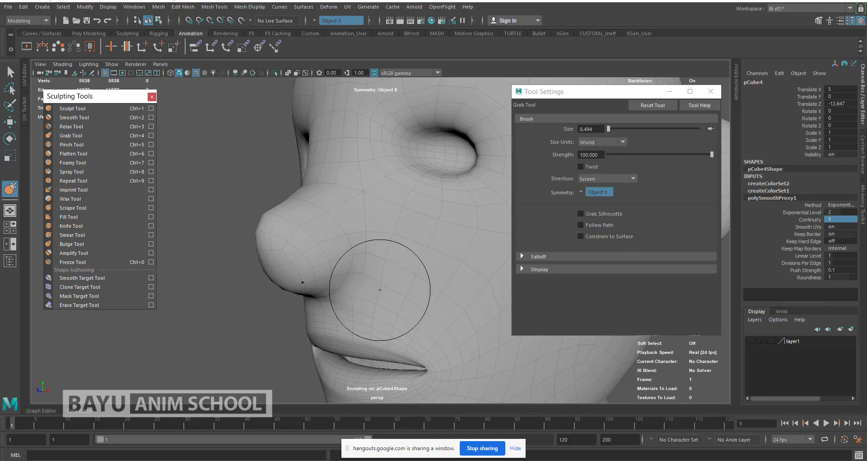
{"action": "mouse_move", "coordinate": [380, 289]}
{"action": "left_mouse_down", "text": "alt"}
{"action": "mouse_move", "coordinate": [354, 286]}
{"action": "mouse_move", "coordinate": [404, 283]}
{"action": "left_mouse_up", "text": "alt"}
{"action": "key", "text": "b"}
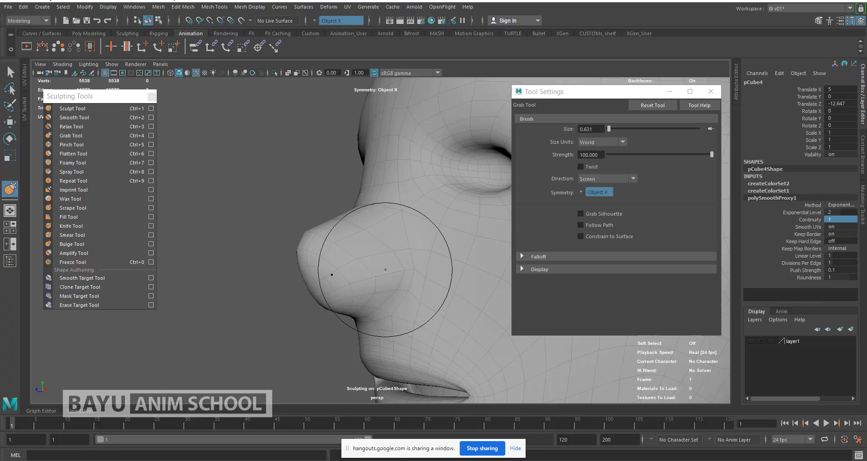
{"action": "mouse_move", "coordinate": [395, 269]}
{"action": "left_mouse_down", "text": "alt"}
{"action": "mouse_move", "coordinate": [424, 269]}
{"action": "mouse_move", "coordinate": [399, 264]}
{"action": "left_mouse_up", "text": "alt"}
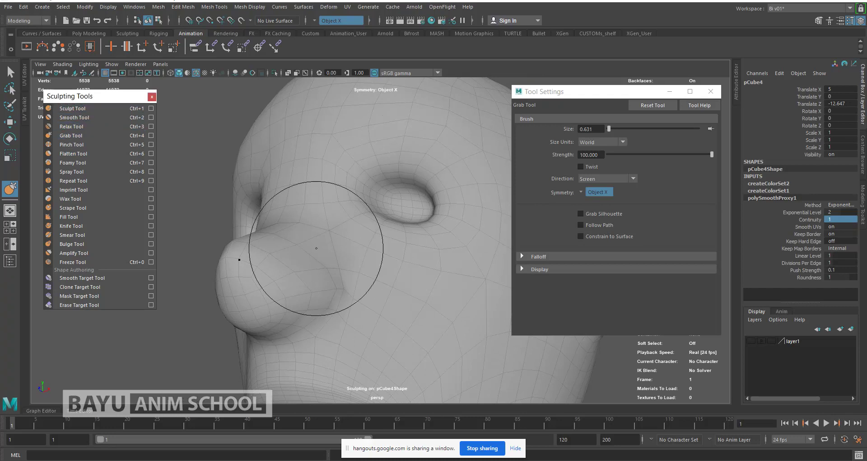
- Reduce the Grab brush size to about 0.309 and refine the lower edge of the nostril from below
{"action": "left_click_drag", "start_coordinate": [305, 252], "coordinate": [358, 217], "text": "alt"}
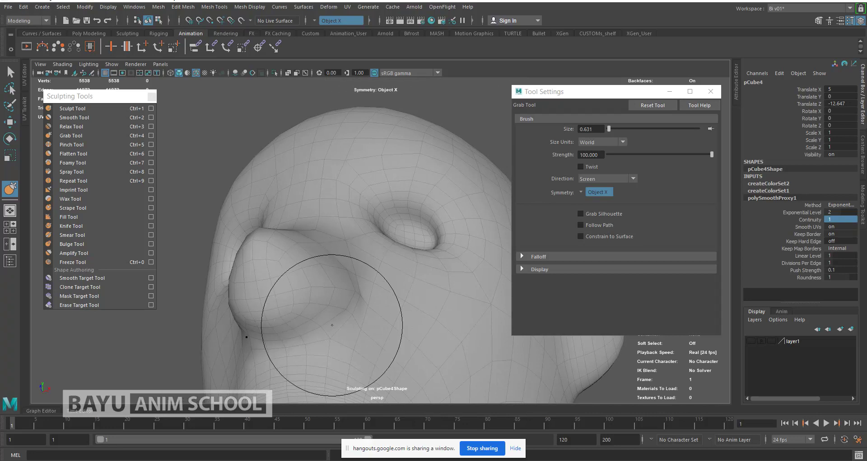
{"action": "key", "text": "b"}
{"action": "left_click_drag", "start_coordinate": [330, 329], "coordinate": [293, 331]}
{"action": "left_click_drag", "start_coordinate": [350, 290], "coordinate": [375, 286], "text": "alt"}
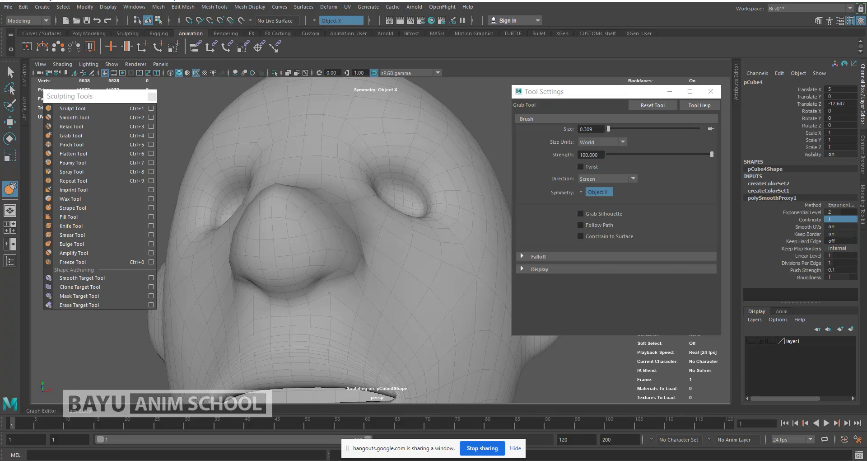
{"action": "mouse_move", "coordinate": [328, 291]}
{"action": "left_mouse_down"}
{"action": "mouse_move", "coordinate": [365, 289]}
{"action": "mouse_move", "coordinate": [316, 297]}
{"action": "mouse_move", "coordinate": [263, 286]}
{"action": "mouse_move", "coordinate": [257, 312]}
{"action": "mouse_move", "coordinate": [214, 227]}
{"action": "left_mouse_up"}
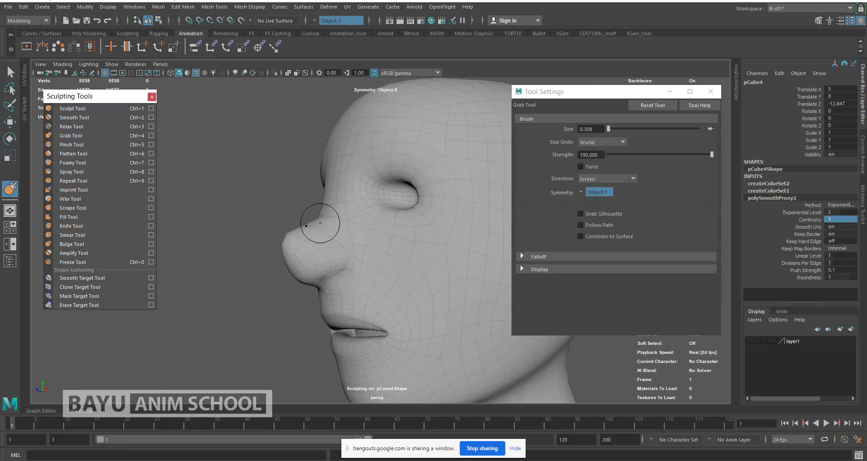
- Enlarge the Grab brush to about 0.744 and smooth out the nose bridge's profile
{"action": "key", "text": "b"}
{"action": "left_click_drag", "start_coordinate": [324, 221], "coordinate": [341, 216]}
{"action": "key", "text": "b"}
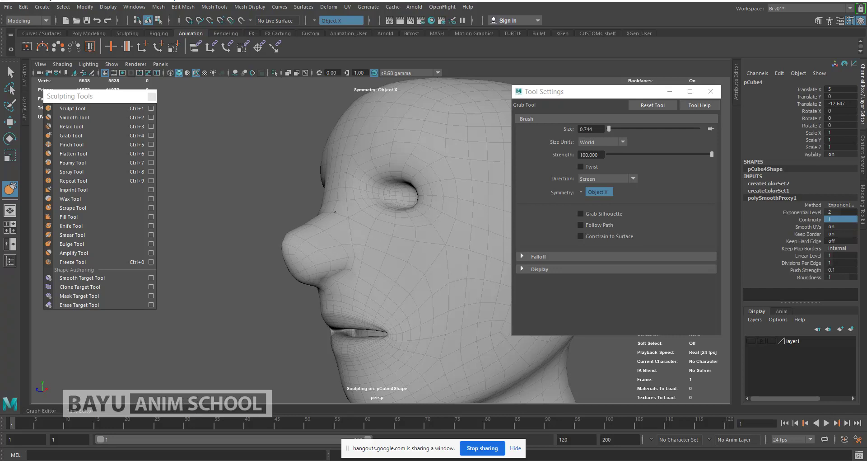
- Build up the cheek using the Sculpt Tool with Averaged Normal direction and a brush size of about 0.856
{"action": "left_click_drag", "start_coordinate": [316, 208], "coordinate": [354, 208], "text": "alt"}
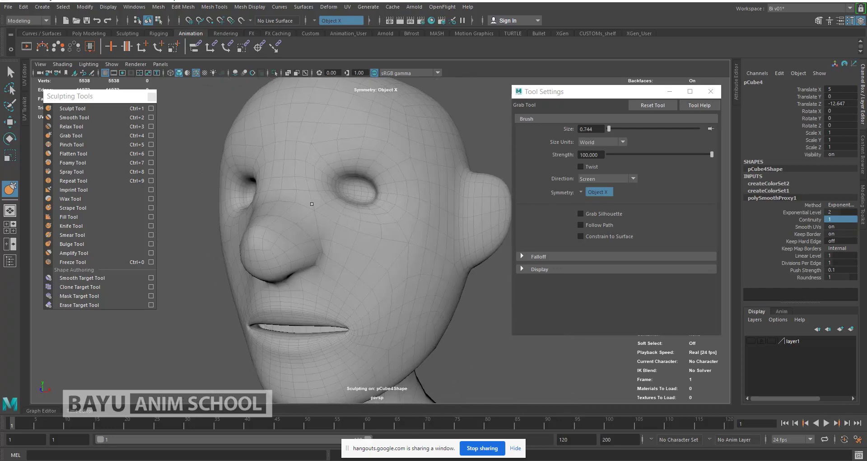
{"action": "left_click", "coordinate": [595, 179]}
{"action": "left_click", "coordinate": [609, 198]}
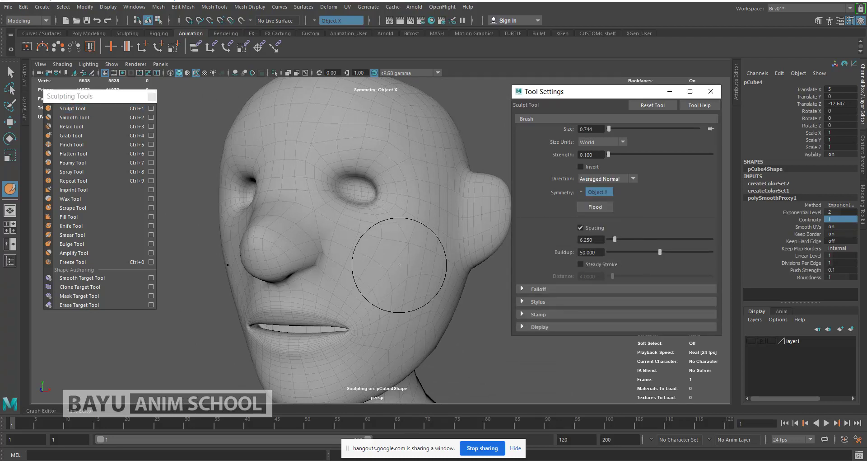
{"action": "mouse_move", "coordinate": [398, 263]}
{"action": "left_mouse_down"}
{"action": "mouse_move", "coordinate": [391, 255]}
{"action": "mouse_move", "coordinate": [398, 248]}
{"action": "left_mouse_up"}
{"action": "key", "text": "b"}
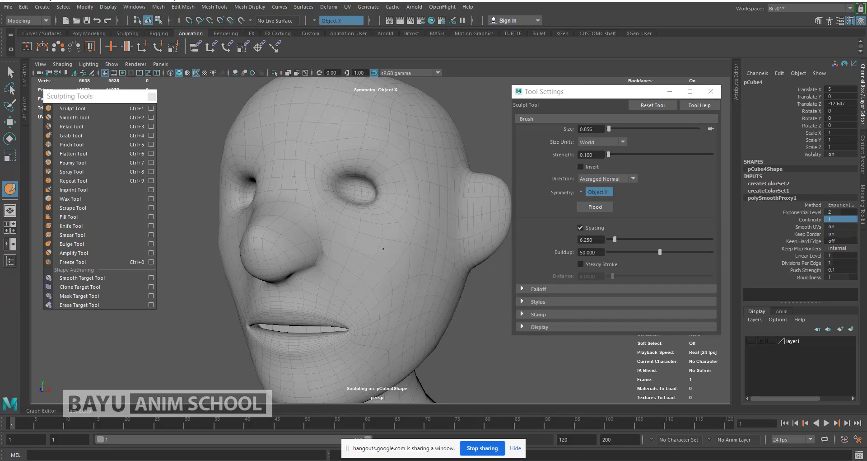
{"action": "left_click_drag", "start_coordinate": [384, 262], "coordinate": [384, 262]}
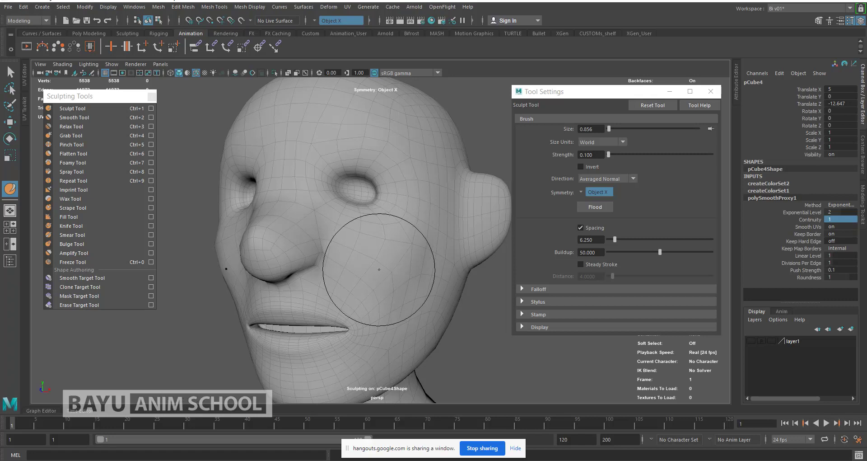
{"action": "mouse_move", "coordinate": [367, 262]}
{"action": "left_mouse_down", "text": "alt"}
{"action": "mouse_move", "coordinate": [410, 270]}
{"action": "mouse_move", "coordinate": [373, 264]}
{"action": "mouse_move", "coordinate": [392, 262]}
{"action": "left_mouse_up", "text": "alt"}
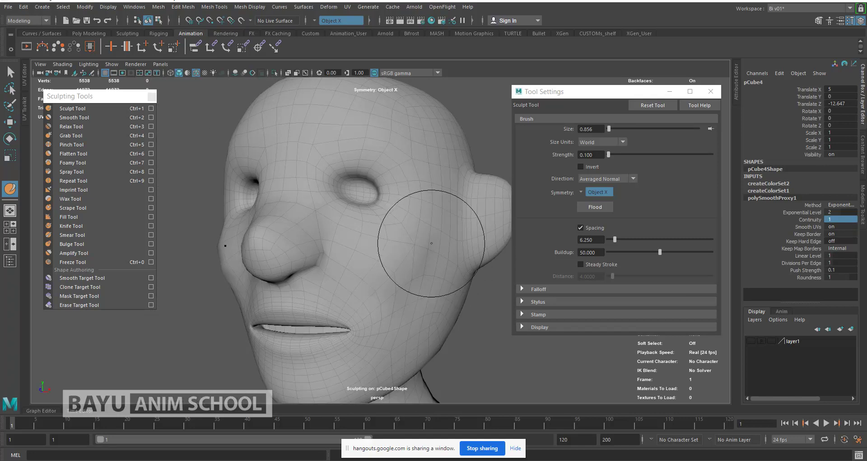
- Shrink the Sculpt brush to about 0.425 over the upper lip and set its direction to Z
{"action": "left_click_drag", "start_coordinate": [370, 277], "coordinate": [341, 239], "text": "alt"}
{"action": "right_click_drag", "start_coordinate": [372, 256], "coordinate": [367, 268], "text": "alt"}
{"action": "middle_click_drag", "start_coordinate": [367, 268], "coordinate": [362, 207], "text": "alt"}
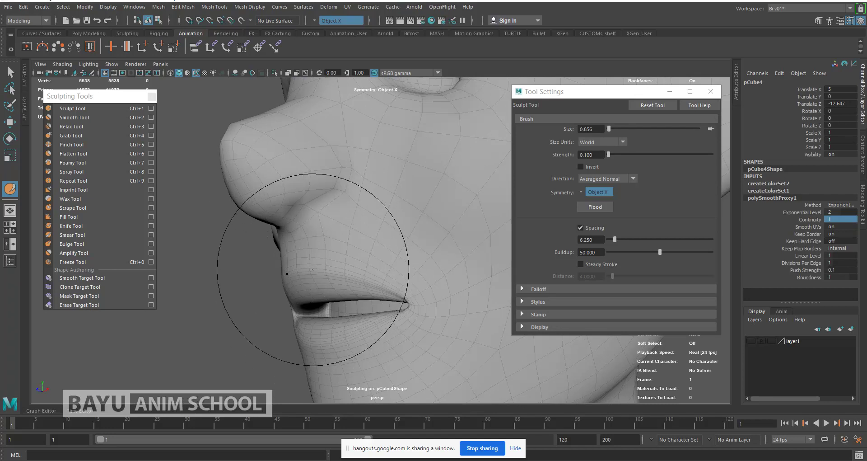
{"action": "key", "text": "b"}
{"action": "left_click_drag", "start_coordinate": [325, 260], "coordinate": [278, 261]}
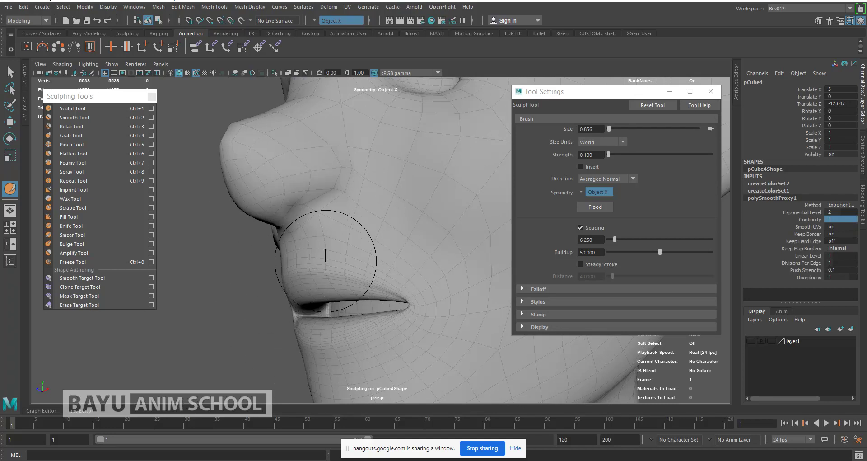
{"action": "left_click", "coordinate": [99, 109]}
{"action": "left_click", "coordinate": [601, 180]}
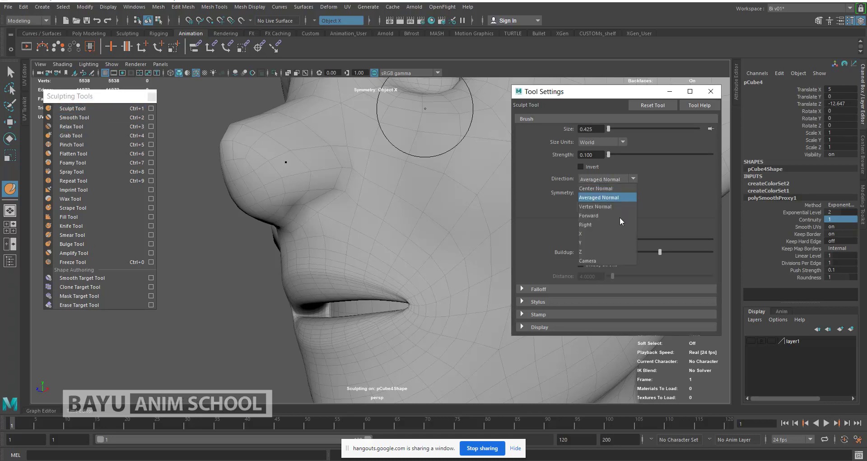
{"action": "left_click", "coordinate": [608, 252]}
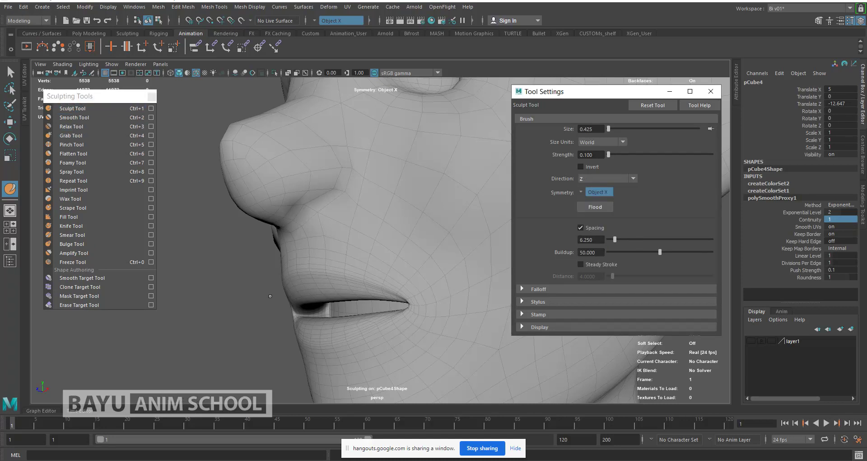
{"action": "mouse_move", "coordinate": [308, 251]}
{"action": "left_mouse_down", "text": "alt"}
{"action": "mouse_move", "coordinate": [315, 254]}
{"action": "mouse_move", "coordinate": [304, 256]}
{"action": "mouse_move", "coordinate": [307, 266]}
{"action": "left_mouse_up", "text": "alt"}
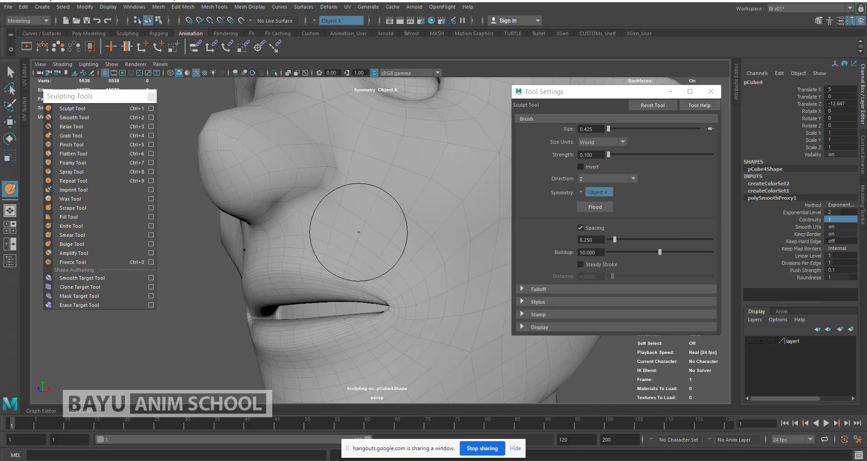
- Enlarge the Sculpt brush to about 0.555, set its direction to Averaged Normal, and build up the cheek beside the mouth corner
{"action": "mouse_move", "coordinate": [345, 276]}
{"action": "left_mouse_down", "text": "alt"}
{"action": "mouse_move", "coordinate": [337, 273]}
{"action": "mouse_move", "coordinate": [383, 251]}
{"action": "left_mouse_up", "text": "alt"}
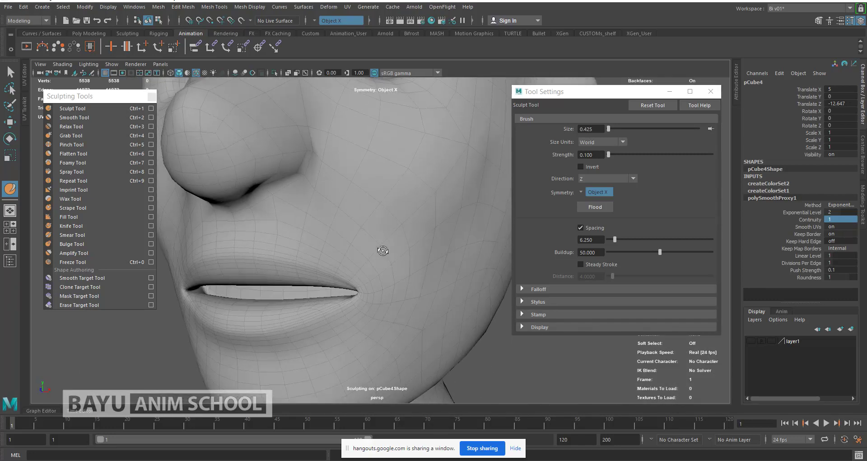
{"action": "left_click", "coordinate": [87, 109]}
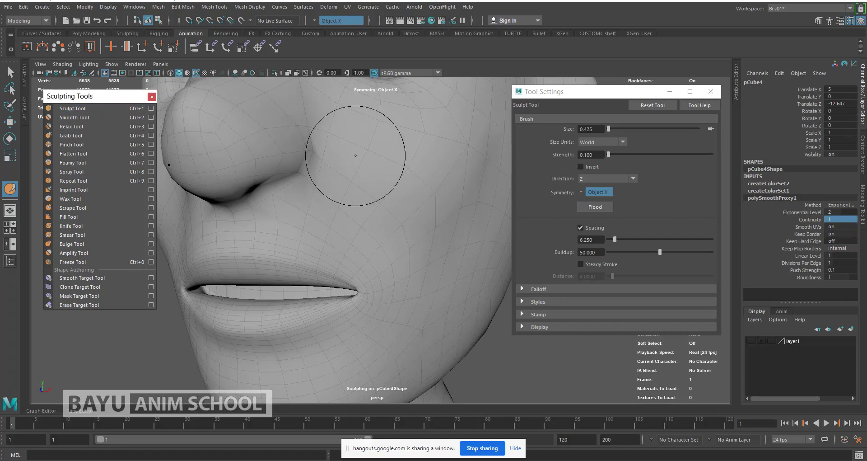
{"action": "scroll", "coordinate": [356, 156], "scroll_direction": "down", "scroll_amount": 1}
{"action": "mouse_move", "coordinate": [375, 167]}
{"action": "left_mouse_down", "text": "alt"}
{"action": "mouse_move", "coordinate": [362, 153]}
{"action": "mouse_move", "coordinate": [381, 167]}
{"action": "left_mouse_up", "text": "alt"}
{"action": "key", "text": "b"}
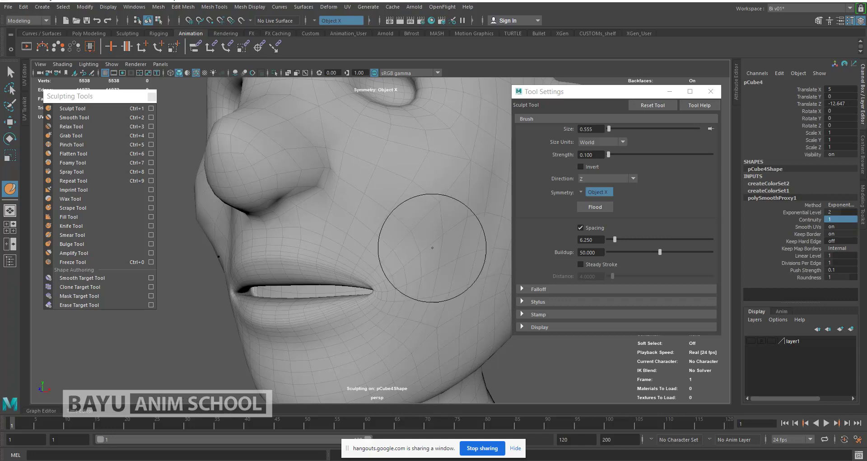
{"action": "left_click_drag", "start_coordinate": [436, 224], "coordinate": [438, 235]}
{"action": "left_click_drag", "start_coordinate": [439, 299], "coordinate": [443, 300]}
{"action": "key", "text": "ctrl+z"}
{"action": "left_click", "coordinate": [589, 177]}
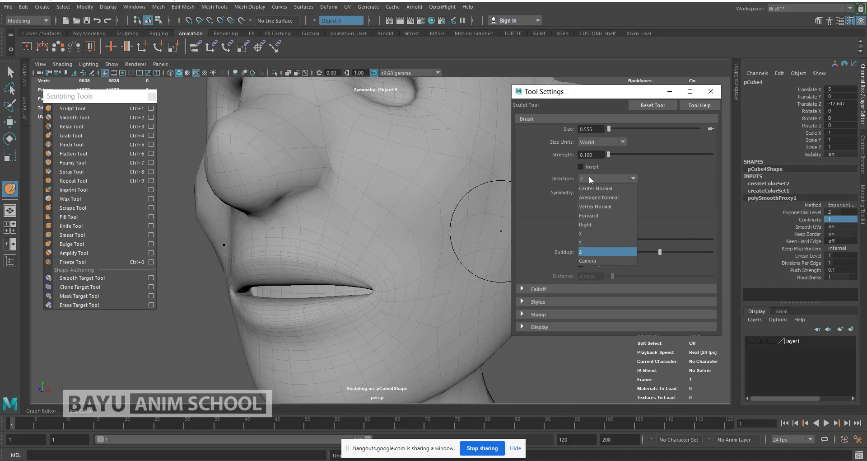
{"action": "left_click", "coordinate": [596, 199]}
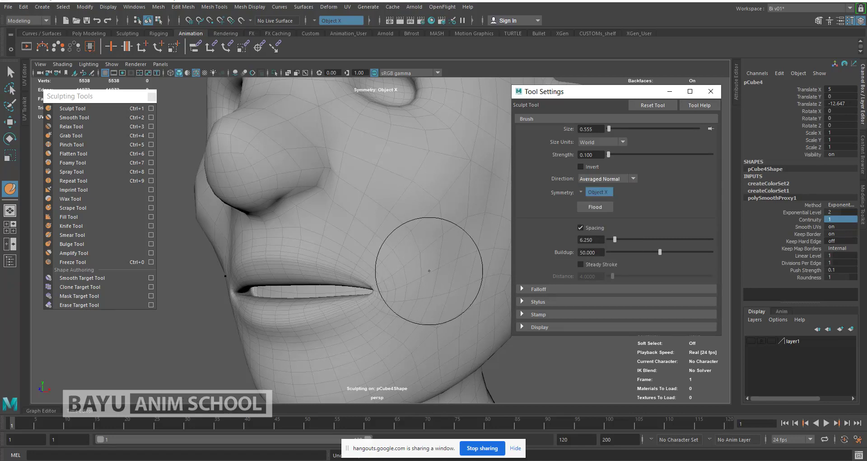
{"action": "left_click_drag", "start_coordinate": [422, 251], "coordinate": [434, 260]}
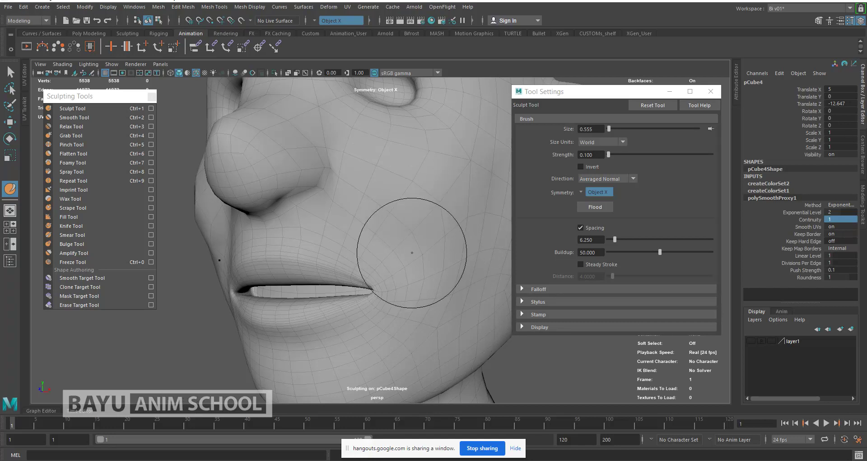
- Enlarge the Sculpt brush to about 1.557 and build up the cheek between the nose and the ear
{"action": "right_click_drag", "start_coordinate": [420, 253], "coordinate": [398, 247], "text": "alt"}
{"action": "mouse_move", "coordinate": [399, 254]}
{"action": "left_mouse_down", "text": "alt"}
{"action": "mouse_move", "coordinate": [422, 271]}
{"action": "mouse_move", "coordinate": [389, 257]}
{"action": "left_mouse_up", "text": "alt"}
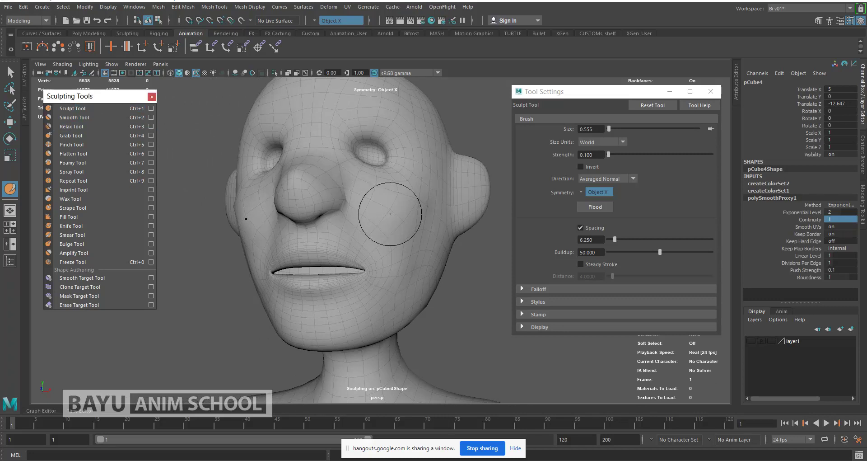
{"action": "middle_click_drag", "start_coordinate": [389, 212], "coordinate": [377, 217], "text": "alt"}
{"action": "mouse_move", "coordinate": [376, 238]}
{"action": "left_mouse_down", "text": "alt"}
{"action": "mouse_move", "coordinate": [373, 246]}
{"action": "mouse_move", "coordinate": [338, 251]}
{"action": "left_mouse_up", "text": "alt"}
{"action": "left_click_drag", "start_coordinate": [397, 232], "coordinate": [554, 181], "text": "alt"}
{"action": "key", "text": "b"}
{"action": "left_click_drag", "start_coordinate": [416, 222], "coordinate": [474, 222]}
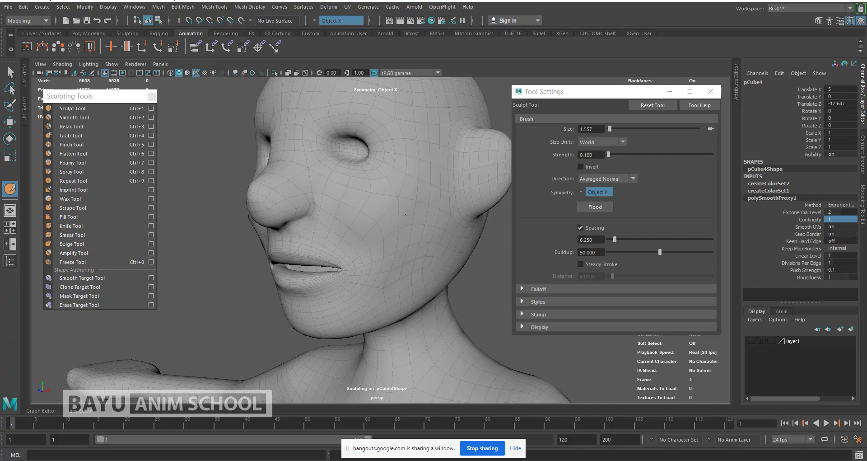
- Smooth the cheek beside the nose and mouth using the Smooth Tool at a brush size of about 1.557
{"action": "mouse_move", "coordinate": [381, 234]}
{"action": "left_mouse_down", "text": "alt"}
{"action": "mouse_move", "coordinate": [413, 240]}
{"action": "mouse_move", "coordinate": [363, 244]}
{"action": "mouse_move", "coordinate": [360, 236]}
{"action": "mouse_move", "coordinate": [388, 229]}
{"action": "mouse_move", "coordinate": [340, 239]}
{"action": "left_mouse_up", "text": "alt"}
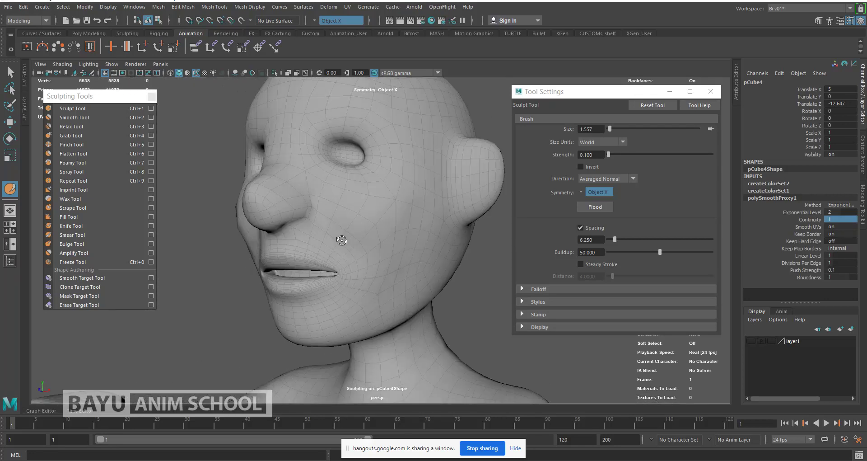
{"action": "left_click", "coordinate": [73, 117]}
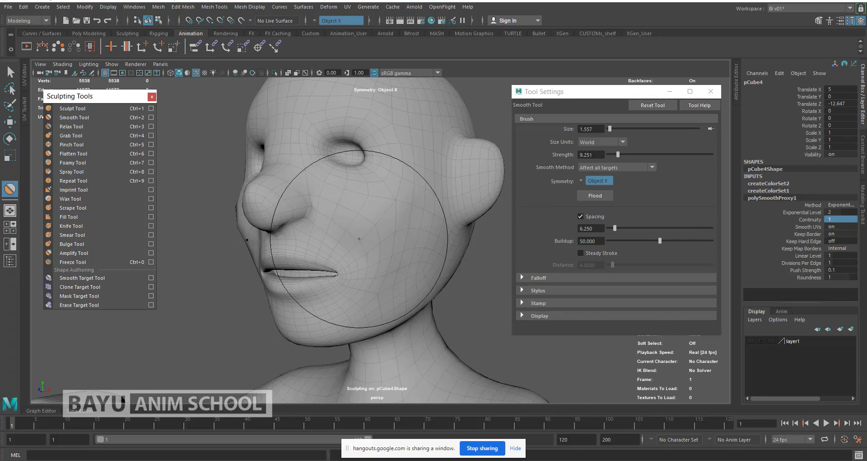
{"action": "left_click_drag", "start_coordinate": [359, 239], "coordinate": [359, 211]}
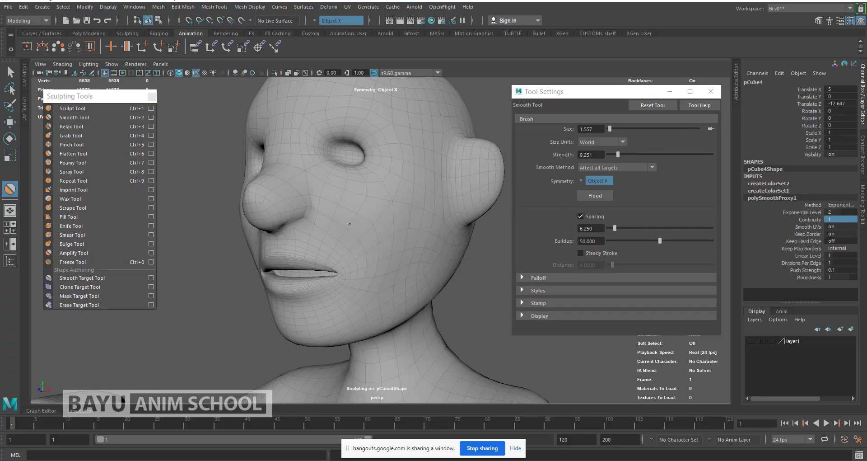
- Sculpt the lower edge of the jaw from below using the Sculpt Tool with a brush size of about 1.235
{"action": "mouse_move", "coordinate": [397, 223]}
{"action": "left_mouse_down", "text": "alt"}
{"action": "mouse_move", "coordinate": [417, 217]}
{"action": "mouse_move", "coordinate": [451, 238]}
{"action": "mouse_move", "coordinate": [441, 242]}
{"action": "mouse_move", "coordinate": [397, 209]}
{"action": "mouse_move", "coordinate": [380, 235]}
{"action": "mouse_move", "coordinate": [358, 172]}
{"action": "mouse_move", "coordinate": [343, 194]}
{"action": "mouse_move", "coordinate": [404, 217]}
{"action": "mouse_move", "coordinate": [403, 226]}
{"action": "left_mouse_up", "text": "alt"}
{"action": "middle_click_drag", "start_coordinate": [402, 226], "coordinate": [414, 174], "text": "alt"}
{"action": "left_click", "coordinate": [78, 111]}
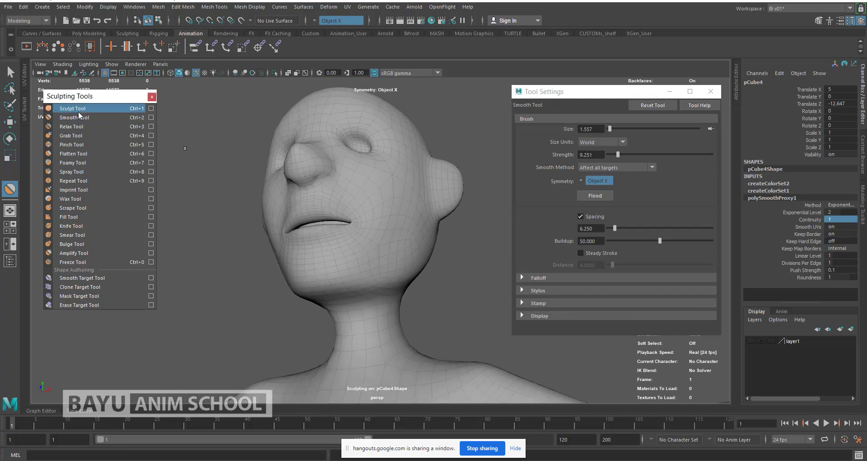
{"action": "left_click", "coordinate": [78, 110]}
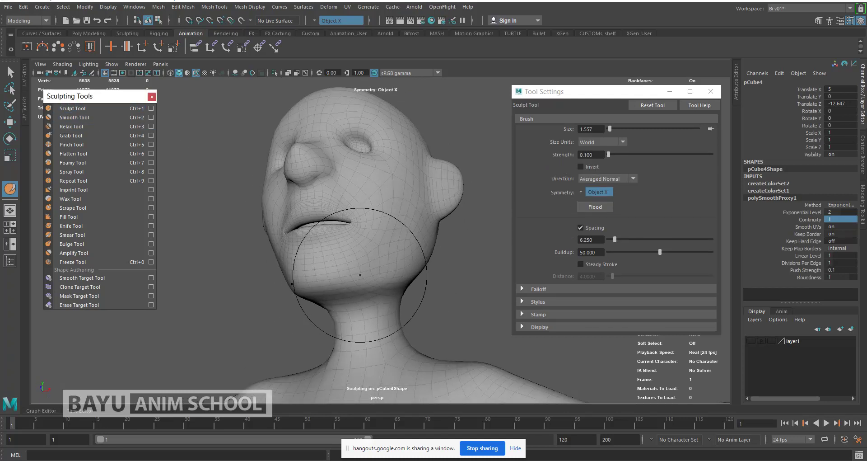
{"action": "left_click_drag", "start_coordinate": [362, 276], "coordinate": [333, 251], "text": "alt"}
{"action": "middle_click_drag", "start_coordinate": [381, 287], "coordinate": [360, 265], "text": "alt"}
{"action": "scroll", "coordinate": [357, 265], "scroll_direction": "up", "scroll_amount": 1}
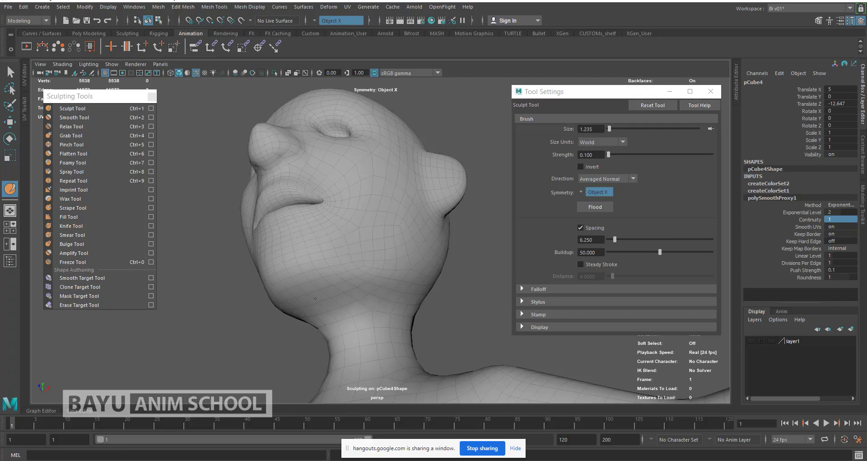
{"action": "left_click_drag", "start_coordinate": [320, 299], "coordinate": [313, 296]}
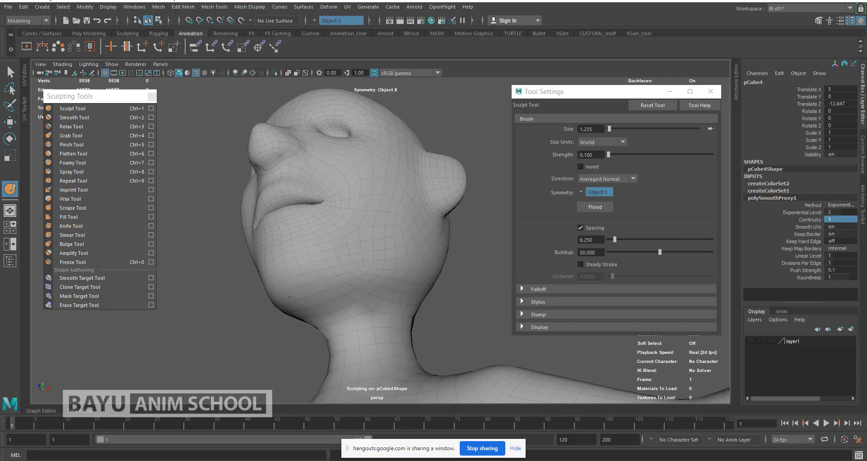
- Widen the eye openings using the Pinch Tool with Invert enabled and a brush size of about 0.891
{"action": "mouse_move", "coordinate": [339, 262]}
{"action": "left_mouse_down", "text": "alt"}
{"action": "mouse_move", "coordinate": [388, 278]}
{"action": "mouse_move", "coordinate": [369, 271]}
{"action": "left_mouse_up", "text": "alt"}
{"action": "middle_click_drag", "start_coordinate": [382, 223], "coordinate": [380, 271], "text": "alt"}
{"action": "mouse_move", "coordinate": [373, 253]}
{"action": "left_mouse_down", "text": "alt"}
{"action": "mouse_move", "coordinate": [348, 213]}
{"action": "mouse_move", "coordinate": [368, 213]}
{"action": "mouse_move", "coordinate": [356, 218]}
{"action": "left_mouse_up", "text": "alt"}
{"action": "scroll", "coordinate": [349, 212], "scroll_direction": "up", "scroll_amount": 4}
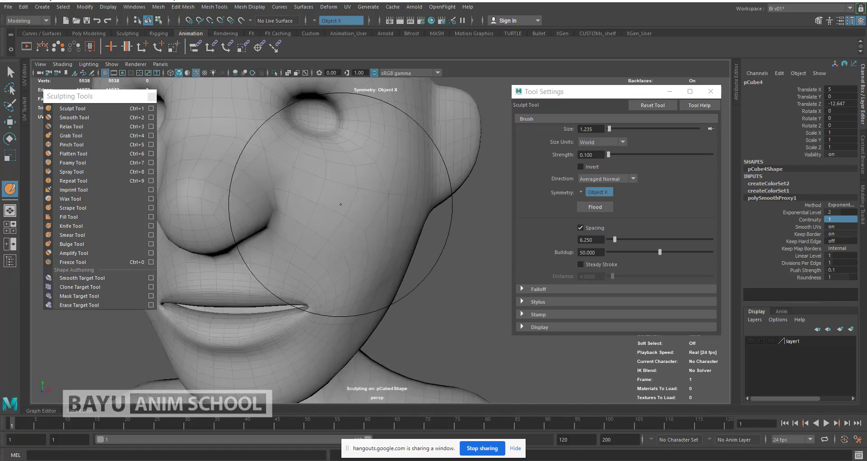
{"action": "middle_click_drag", "start_coordinate": [352, 184], "coordinate": [374, 237], "text": "alt"}
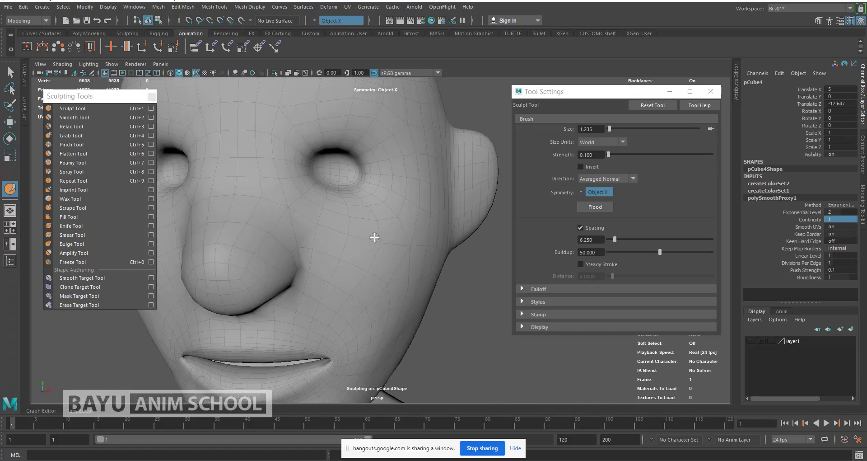
{"action": "left_click", "coordinate": [73, 145]}
{"action": "left_click", "coordinate": [581, 166]}
{"action": "scroll", "coordinate": [318, 171], "scroll_direction": "up", "scroll_amount": 3}
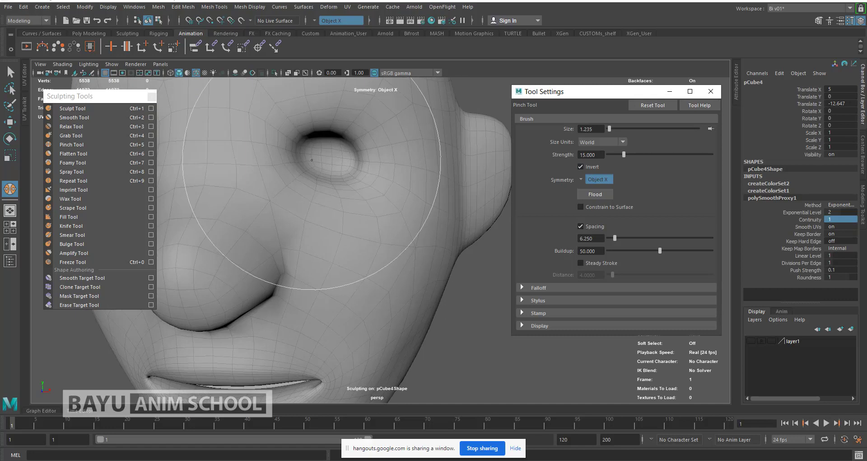
{"action": "middle_click_drag", "start_coordinate": [348, 185], "coordinate": [387, 236], "text": "alt"}
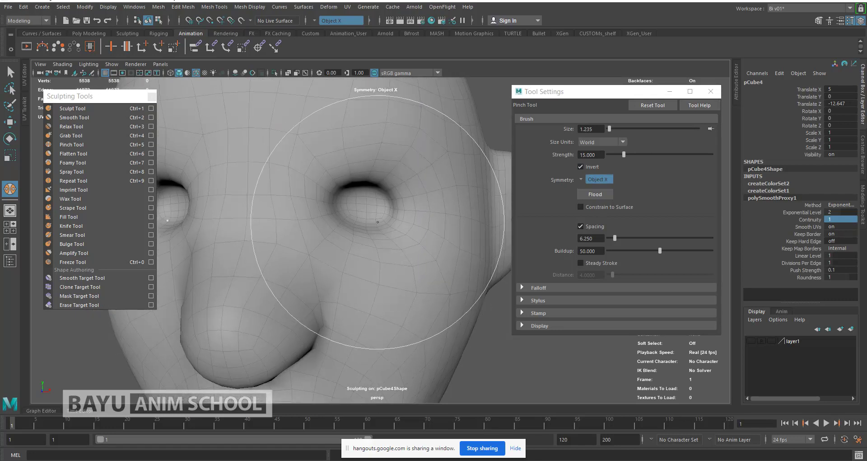
{"action": "key", "text": "b"}
{"action": "left_click_drag", "start_coordinate": [361, 187], "coordinate": [312, 196]}
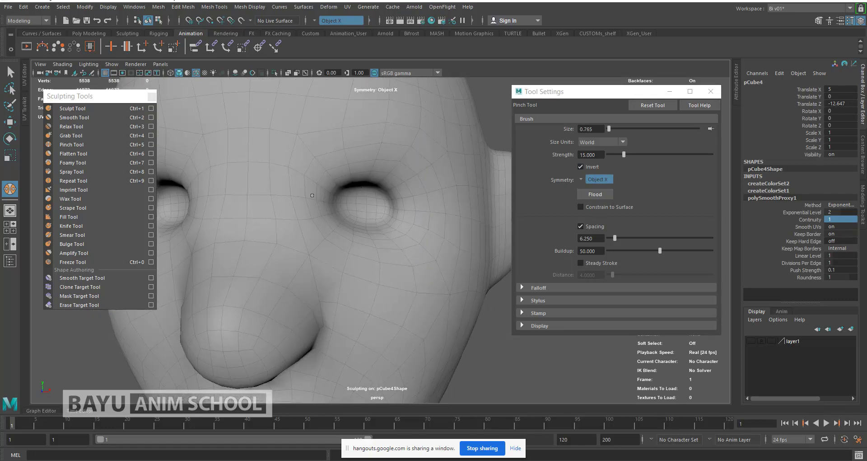
{"action": "key", "text": "b"}
{"action": "left_click_drag", "start_coordinate": [365, 210], "coordinate": [368, 203]}
{"action": "mouse_move", "coordinate": [370, 205]}
{"action": "left_mouse_down"}
{"action": "mouse_move", "coordinate": [351, 204]}
{"action": "mouse_move", "coordinate": [378, 186]}
{"action": "left_mouse_up"}
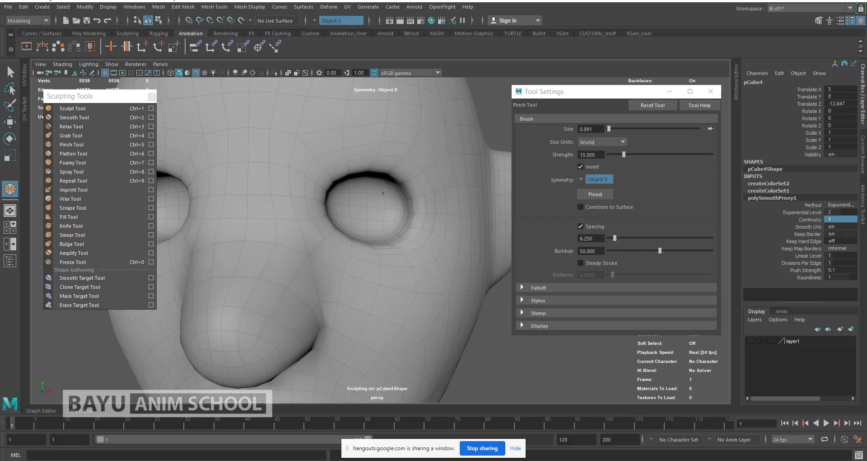
- Carve in the area around the inner eye corner using the Sculpt Tool with Invert enabled and a brush size of about 0.446
{"action": "left_click", "coordinate": [95, 108]}
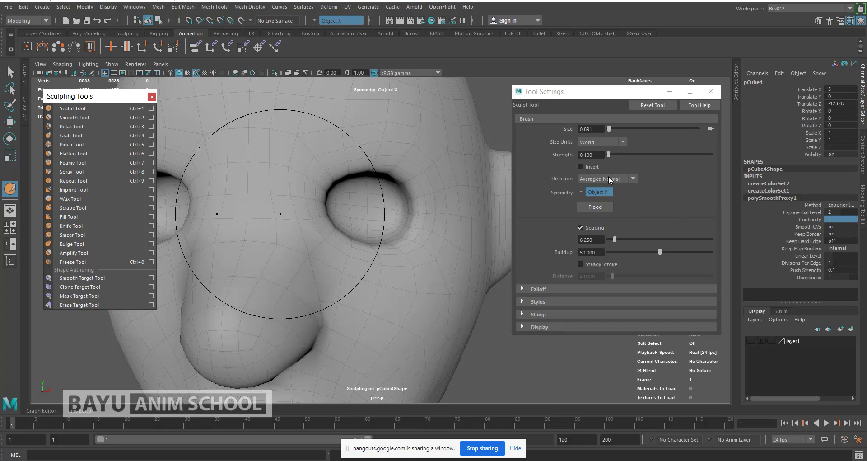
{"action": "left_click", "coordinate": [583, 166]}
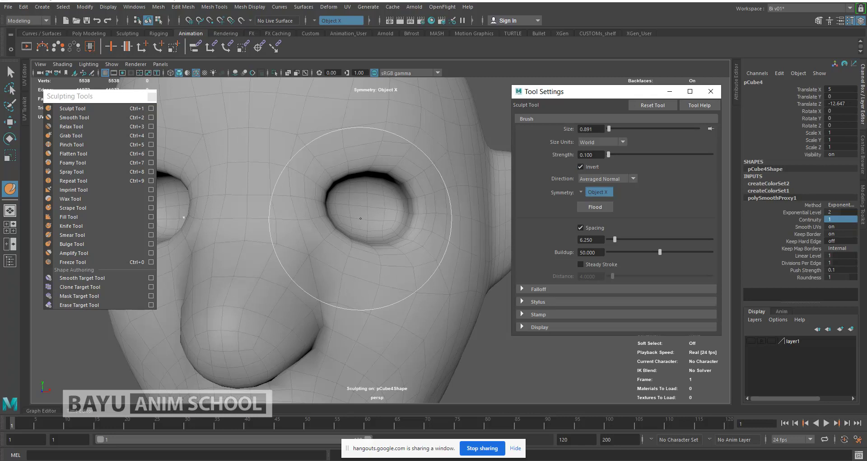
{"action": "mouse_move", "coordinate": [321, 154]}
{"action": "left_mouse_down"}
{"action": "mouse_move", "coordinate": [283, 165]}
{"action": "mouse_move", "coordinate": [306, 160]}
{"action": "left_mouse_up"}
{"action": "key", "text": "b"}
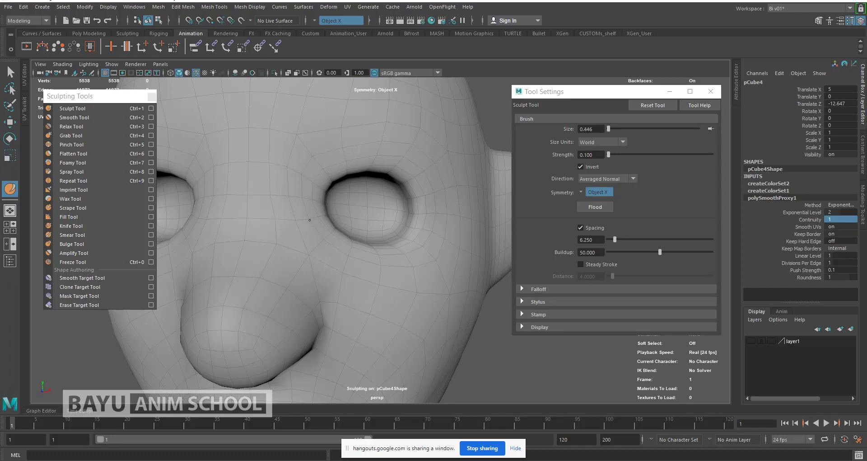
{"action": "left_click_drag", "start_coordinate": [318, 217], "coordinate": [337, 237]}
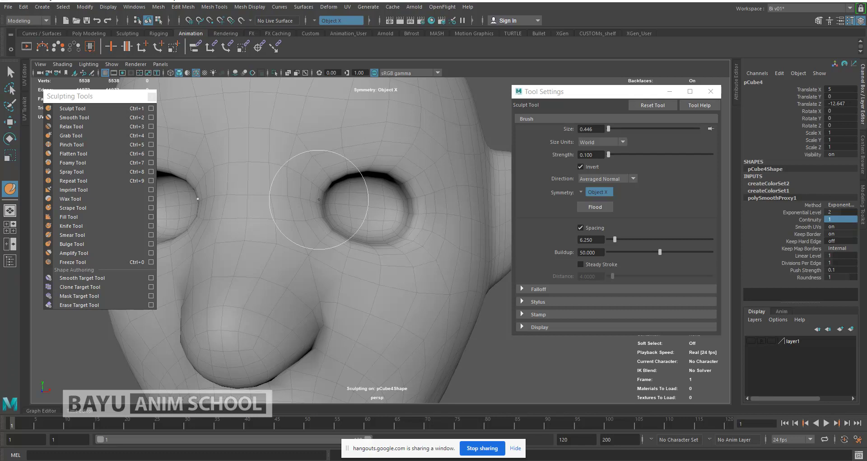
{"action": "mouse_move", "coordinate": [321, 176]}
{"action": "left_mouse_down"}
{"action": "mouse_move", "coordinate": [319, 167]}
{"action": "mouse_move", "coordinate": [303, 222]}
{"action": "mouse_move", "coordinate": [309, 261]}
{"action": "mouse_move", "coordinate": [265, 242]}
{"action": "mouse_move", "coordinate": [248, 248]}
{"action": "mouse_move", "coordinate": [274, 247]}
{"action": "left_mouse_up"}
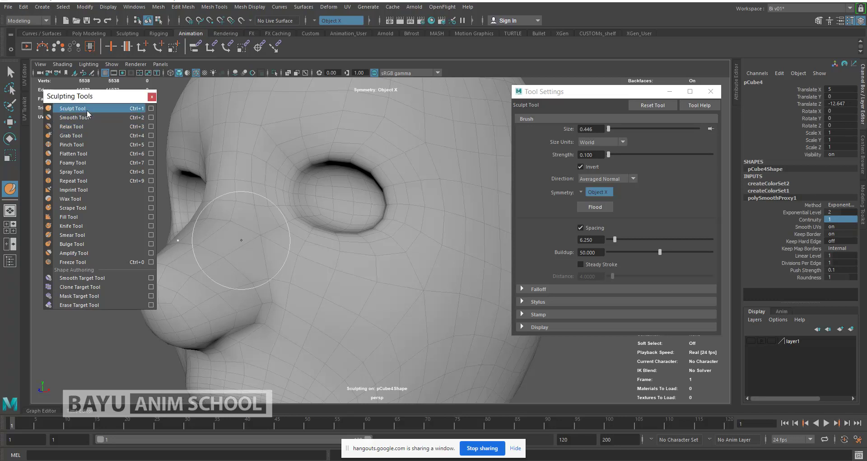
- Turn off Invert for the Sculpt Tool and build up the brow above the eye with a brush size of about 0.663
{"action": "left_click", "coordinate": [580, 166]}
{"action": "left_click_drag", "start_coordinate": [236, 232], "coordinate": [283, 236], "text": "alt"}
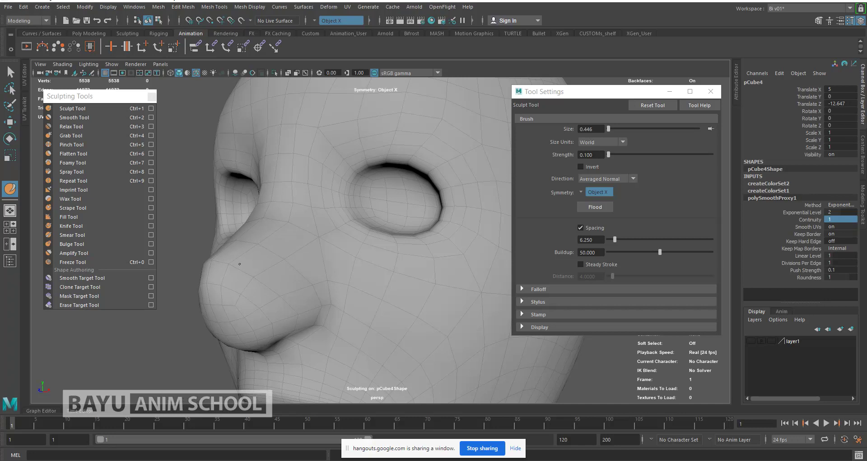
{"action": "left_click_drag", "start_coordinate": [268, 232], "coordinate": [290, 244], "text": "alt"}
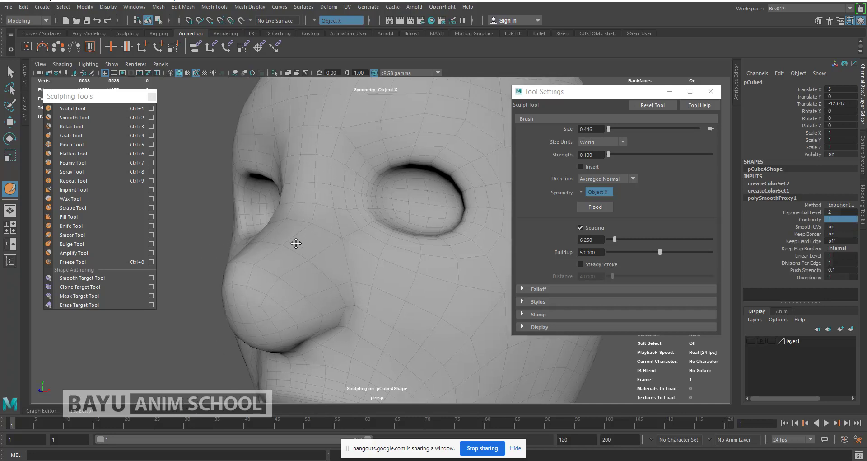
{"action": "mouse_move", "coordinate": [339, 179]}
{"action": "left_mouse_down", "text": "alt"}
{"action": "mouse_move", "coordinate": [327, 197]}
{"action": "mouse_move", "coordinate": [312, 202]}
{"action": "mouse_move", "coordinate": [309, 194]}
{"action": "left_mouse_up", "text": "alt"}
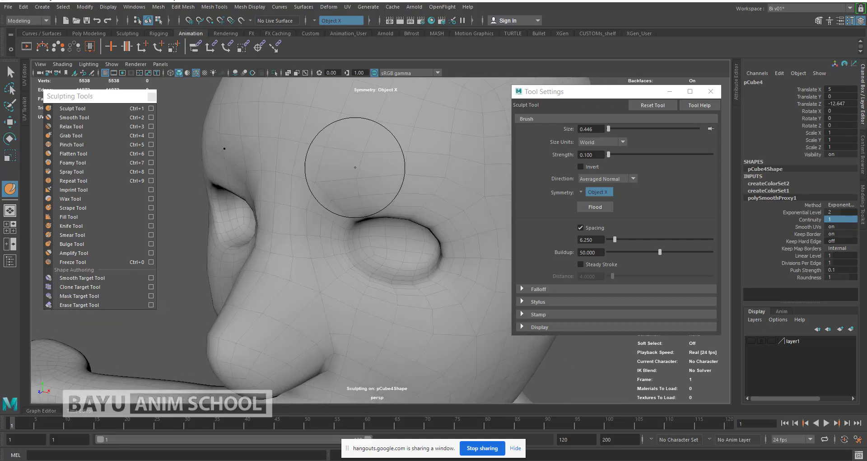
{"action": "left_click_drag", "start_coordinate": [355, 168], "coordinate": [420, 167]}
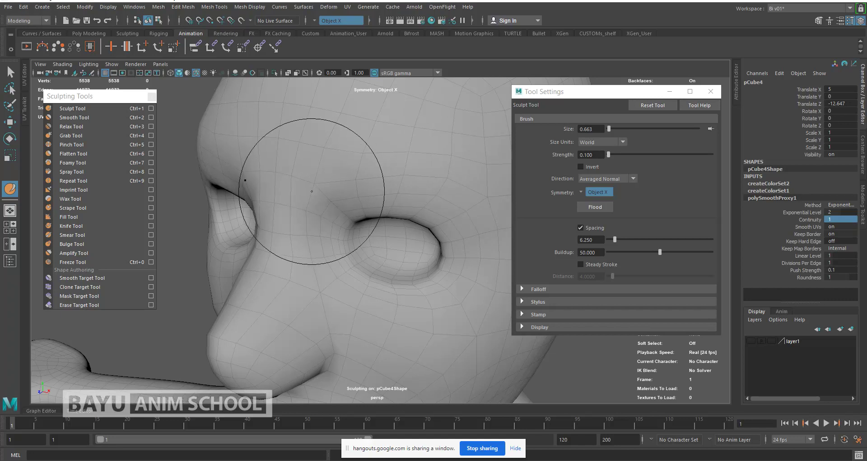
- Reshape the inner brow and the upper edge of the eye socket using the Grab Tool at a size of about 0.663
{"action": "left_click", "coordinate": [85, 135]}
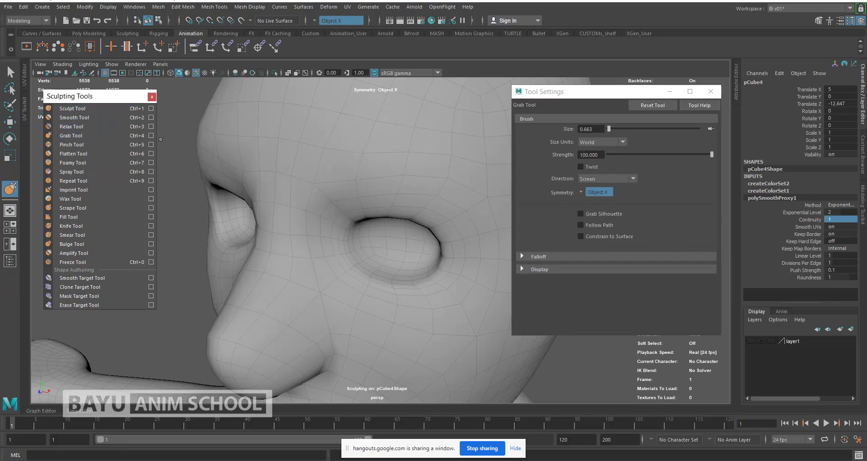
{"action": "key", "text": "space"}
{"action": "left_click", "coordinate": [351, 171]}
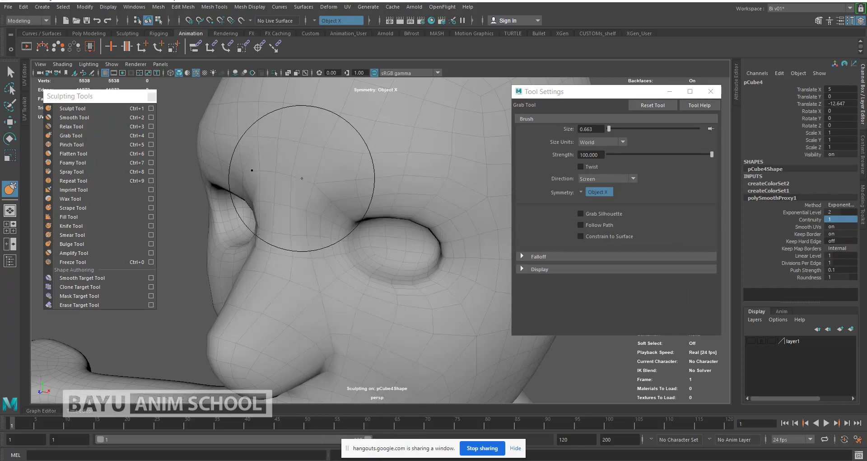
{"action": "mouse_move", "coordinate": [366, 190]}
{"action": "left_mouse_down", "text": "alt"}
{"action": "mouse_move", "coordinate": [339, 190]}
{"action": "mouse_move", "coordinate": [370, 167]}
{"action": "left_mouse_up", "text": "alt"}
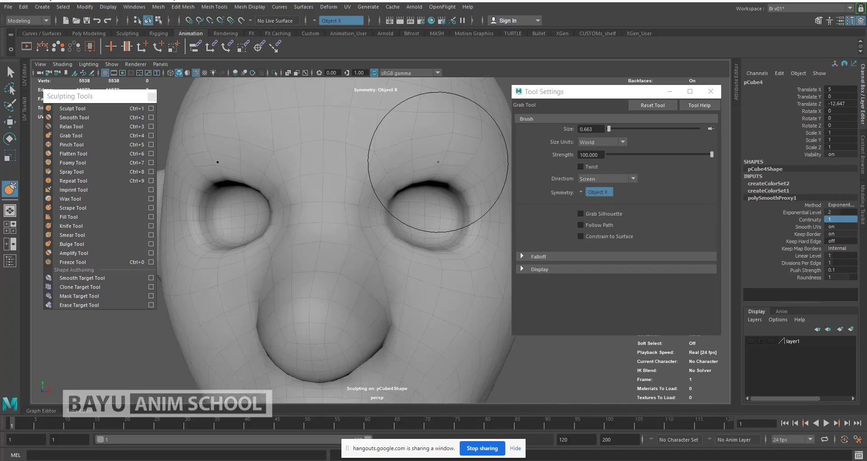
{"action": "left_click_drag", "start_coordinate": [415, 143], "coordinate": [417, 152]}
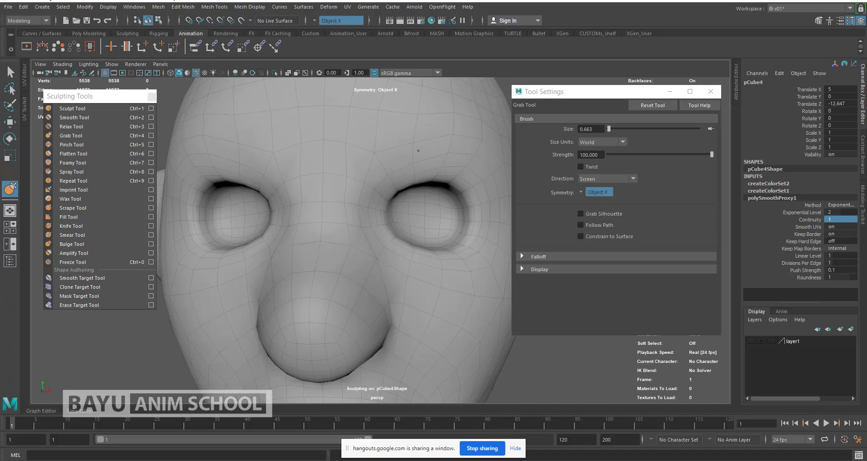
{"action": "scroll", "coordinate": [417, 152], "scroll_direction": "down", "scroll_amount": 2}
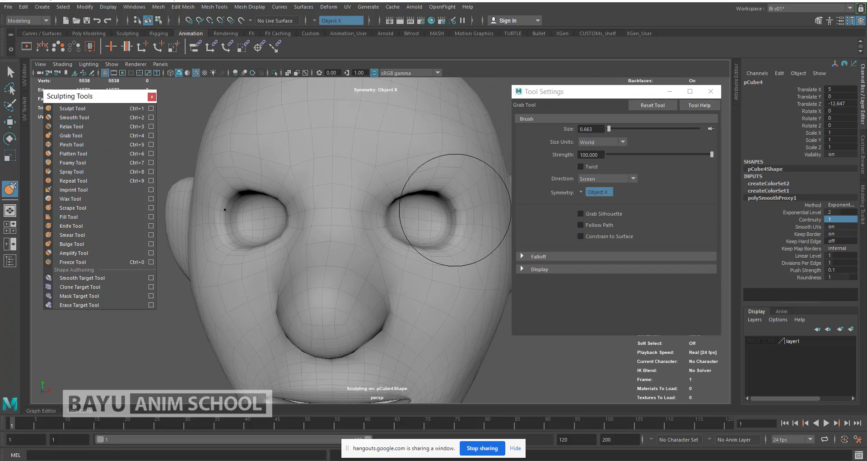
- Reshape the eye socket edges and the area below the eyes using the Grab Tool at a size of about 0.830
{"action": "key", "text": "b"}
{"action": "mouse_move", "coordinate": [415, 185]}
{"action": "left_mouse_down"}
{"action": "mouse_move", "coordinate": [435, 182]}
{"action": "mouse_move", "coordinate": [405, 188]}
{"action": "left_mouse_up"}
{"action": "key", "text": "b"}
{"action": "left_click_drag", "start_coordinate": [393, 244], "coordinate": [390, 247]}
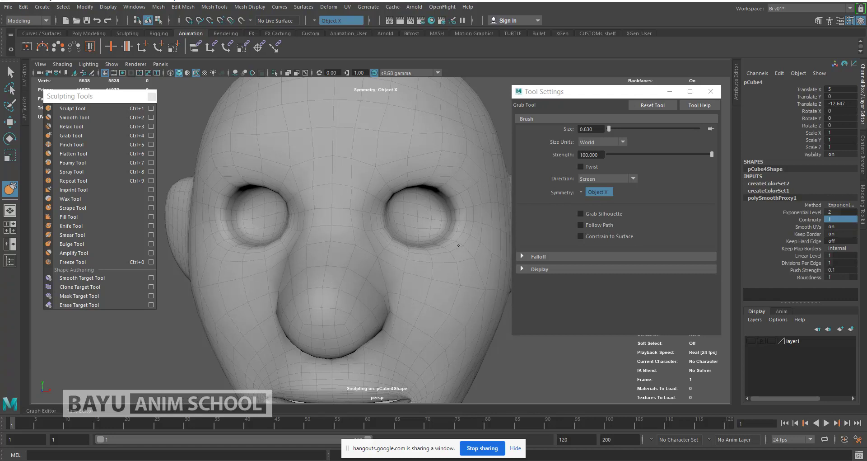
{"action": "scroll", "coordinate": [368, 217], "scroll_direction": "down", "scroll_amount": 3}
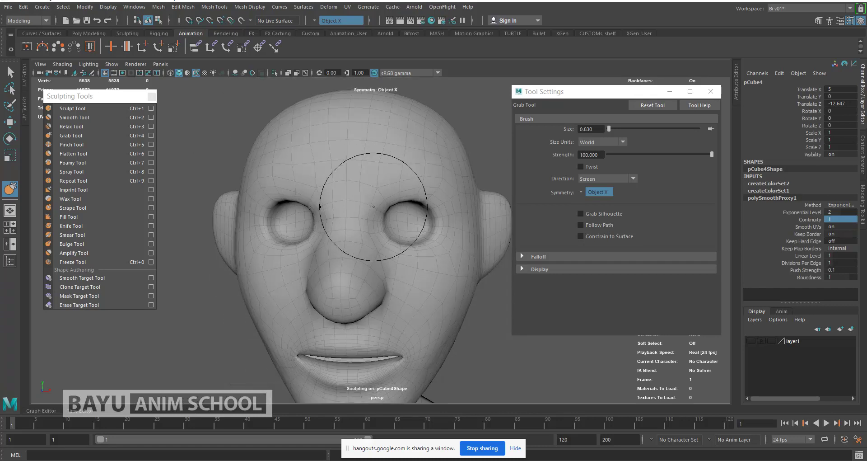
- Smooth the forehead above the brow using the Smooth Tool at a brush size of about 1.247
{"action": "left_click_drag", "start_coordinate": [380, 255], "coordinate": [235, 195], "text": "alt"}
{"action": "left_click", "coordinate": [104, 117]}
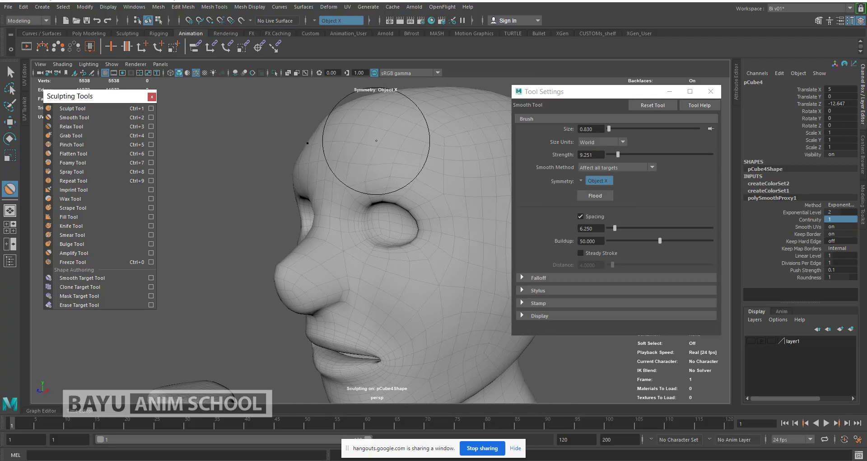
{"action": "mouse_move", "coordinate": [384, 145]}
{"action": "left_mouse_down"}
{"action": "mouse_move", "coordinate": [410, 145]}
{"action": "mouse_move", "coordinate": [427, 159]}
{"action": "mouse_move", "coordinate": [387, 163]}
{"action": "left_mouse_up"}
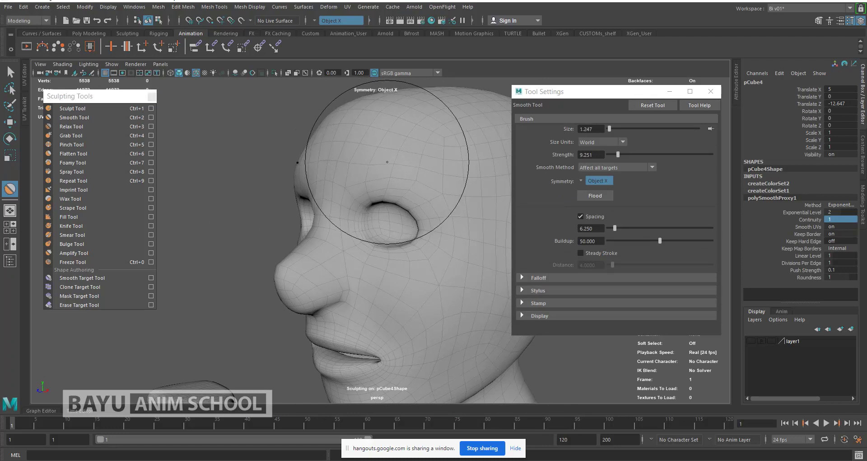
- Build up the cheek and jaw using the Sculpt Tool with Invert off and a brush size of about 1.730
{"action": "scroll", "coordinate": [387, 176], "scroll_direction": "down", "scroll_amount": 4}
{"action": "mouse_move", "coordinate": [388, 193]}
{"action": "middle_mouse_down", "text": "alt"}
{"action": "mouse_move", "coordinate": [354, 176]}
{"action": "mouse_move", "coordinate": [348, 192]}
{"action": "middle_mouse_up", "text": "alt"}
{"action": "mouse_move", "coordinate": [347, 192]}
{"action": "left_mouse_down", "text": "alt"}
{"action": "mouse_move", "coordinate": [426, 188]}
{"action": "mouse_move", "coordinate": [401, 197]}
{"action": "mouse_move", "coordinate": [365, 186]}
{"action": "mouse_move", "coordinate": [392, 189]}
{"action": "mouse_move", "coordinate": [387, 205]}
{"action": "left_mouse_up", "text": "alt"}
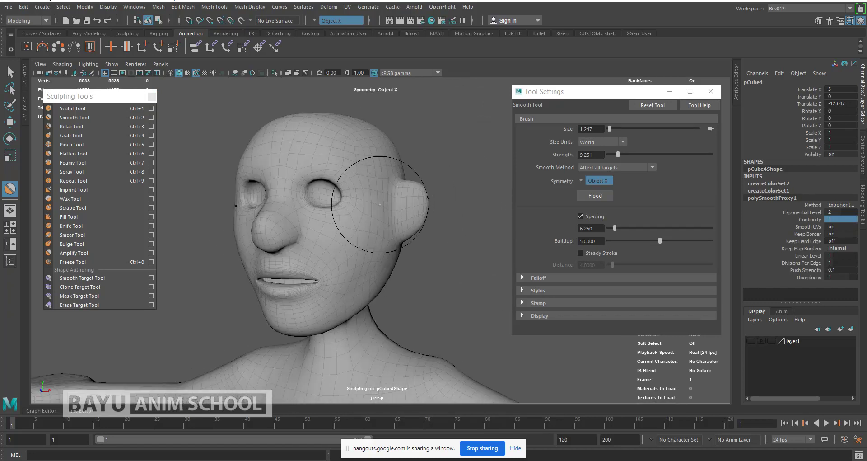
{"action": "left_click", "coordinate": [91, 112]}
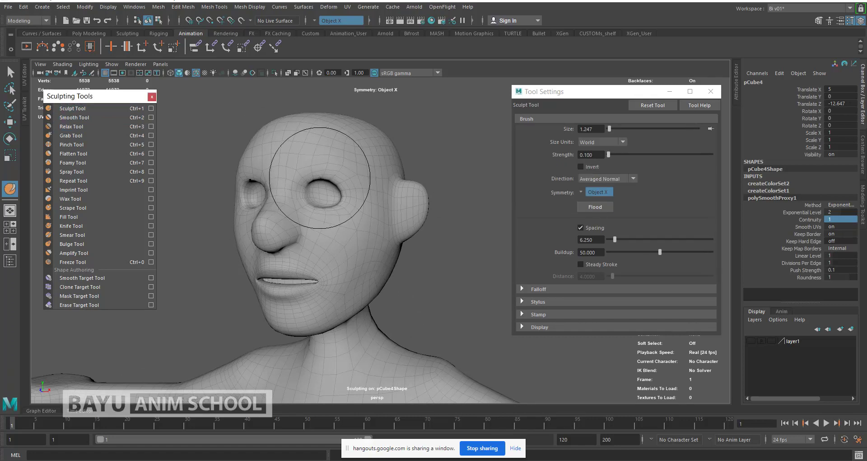
{"action": "left_click_drag", "start_coordinate": [299, 164], "coordinate": [310, 155], "text": "alt"}
{"action": "left_click_drag", "start_coordinate": [342, 204], "coordinate": [330, 206], "text": "alt"}
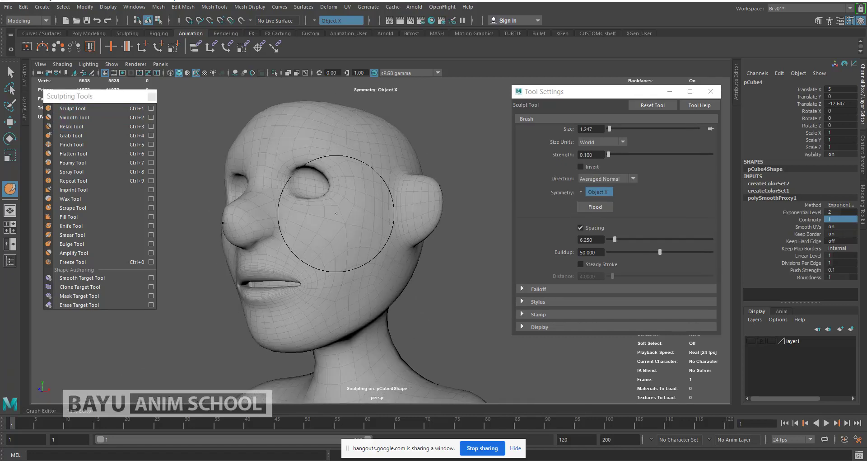
{"action": "mouse_move", "coordinate": [341, 241]}
{"action": "left_mouse_down"}
{"action": "mouse_move", "coordinate": [362, 244]}
{"action": "mouse_move", "coordinate": [362, 256]}
{"action": "left_mouse_up"}
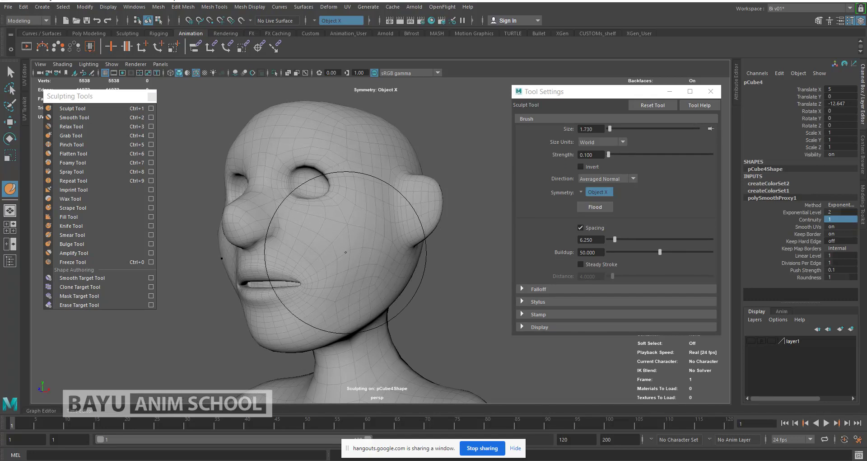
{"action": "mouse_move", "coordinate": [352, 240]}
{"action": "left_mouse_down", "text": "alt"}
{"action": "mouse_move", "coordinate": [391, 255]}
{"action": "mouse_move", "coordinate": [359, 256]}
{"action": "mouse_move", "coordinate": [384, 273]}
{"action": "left_mouse_up", "text": "alt"}
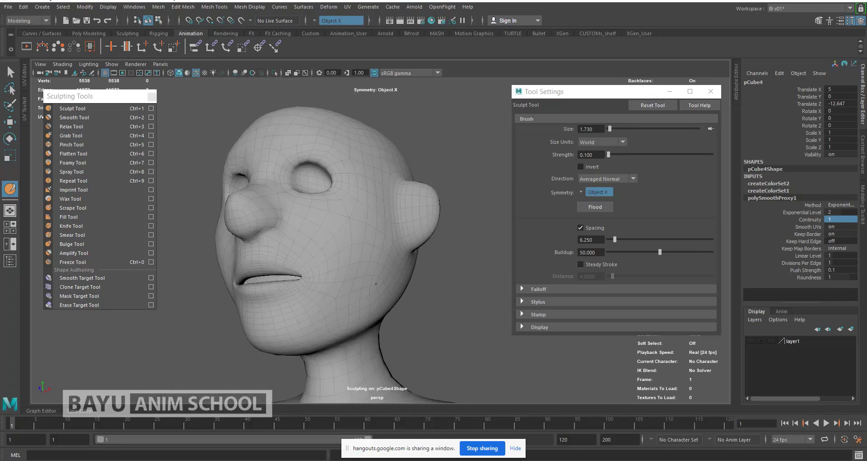
{"action": "mouse_move", "coordinate": [382, 273]}
{"action": "left_mouse_down", "text": "alt"}
{"action": "mouse_move", "coordinate": [397, 267]}
{"action": "mouse_move", "coordinate": [386, 267]}
{"action": "left_mouse_up", "text": "alt"}
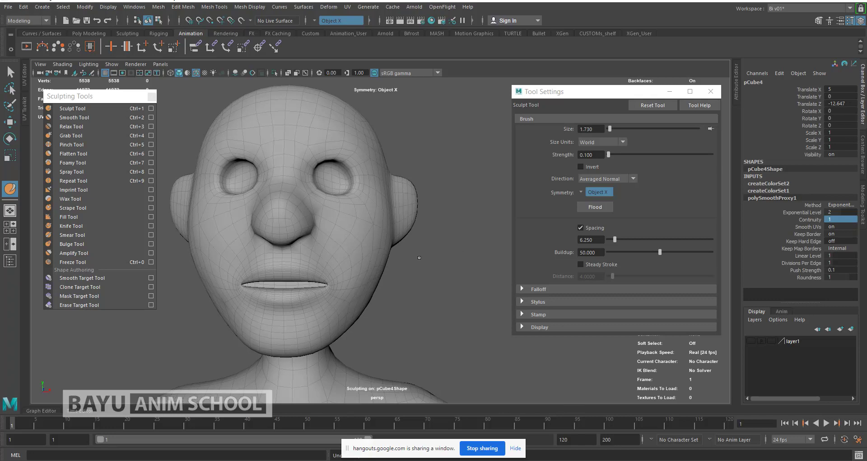
- Hollow out the front of the ear using the Sculpt Tool with Invert enabled, reducing the brush size to about 0.629
{"action": "mouse_move", "coordinate": [393, 203]}
{"action": "left_mouse_down", "text": "alt"}
{"action": "mouse_move", "coordinate": [264, 209]}
{"action": "mouse_move", "coordinate": [397, 216]}
{"action": "mouse_move", "coordinate": [391, 203]}
{"action": "mouse_move", "coordinate": [331, 207]}
{"action": "left_mouse_up", "text": "alt"}
{"action": "scroll", "coordinate": [397, 224], "scroll_direction": "up", "scroll_amount": 5}
{"action": "key", "text": "b"}
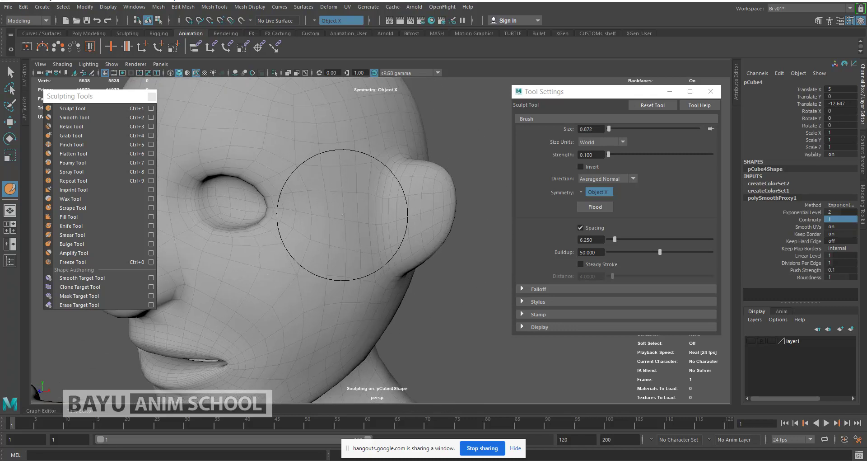
{"action": "left_click", "coordinate": [589, 169]}
{"action": "left_click_drag", "start_coordinate": [405, 212], "coordinate": [415, 205]}
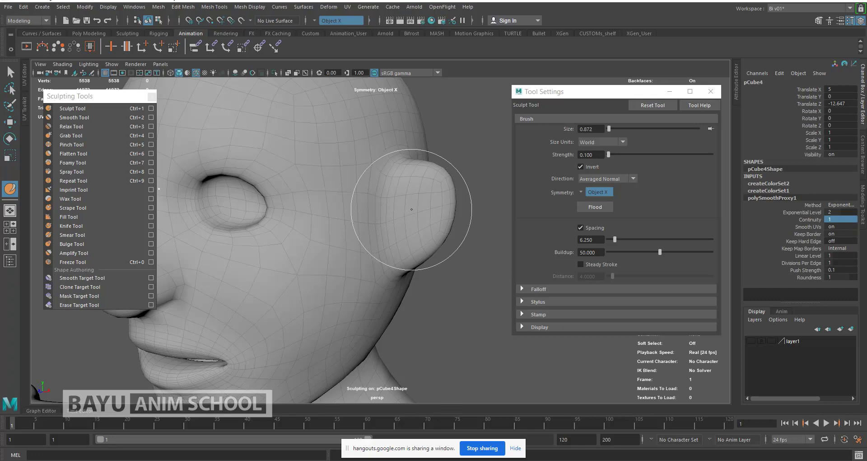
{"action": "left_click_drag", "start_coordinate": [417, 220], "coordinate": [407, 218]}
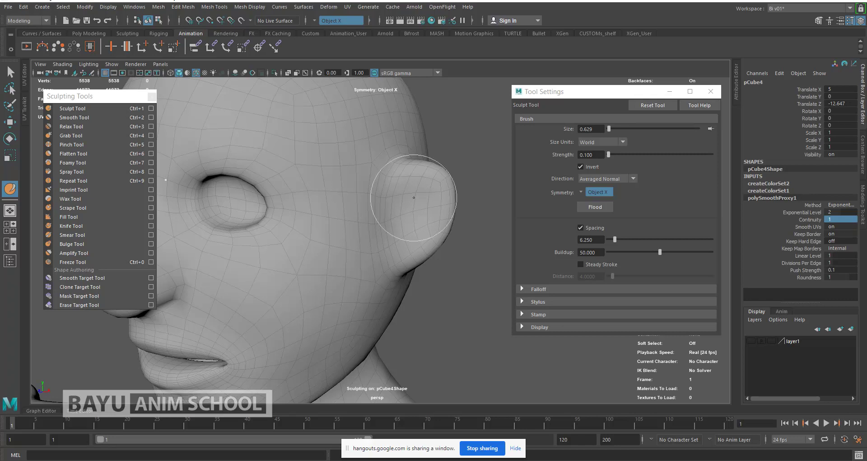
{"action": "left_click_drag", "start_coordinate": [414, 223], "coordinate": [310, 256]}
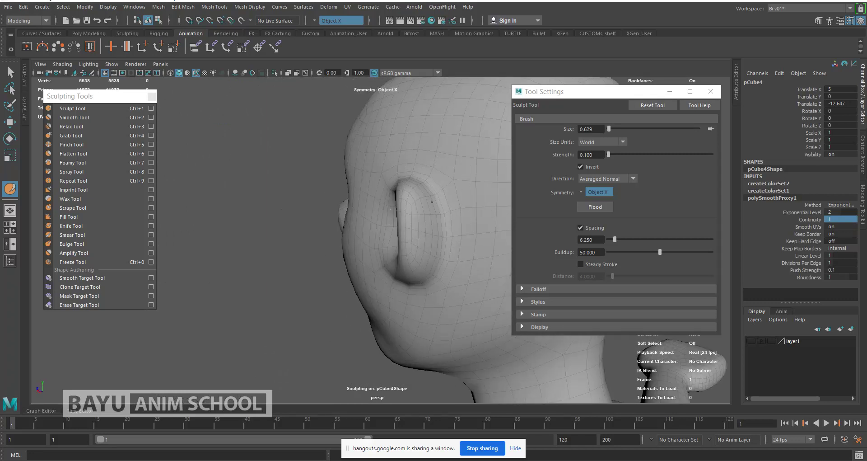
- Turn off Invert for the Sculpt Tool and build up the back of the ear at a brush size of about 0.629
{"action": "left_click", "coordinate": [584, 168]}
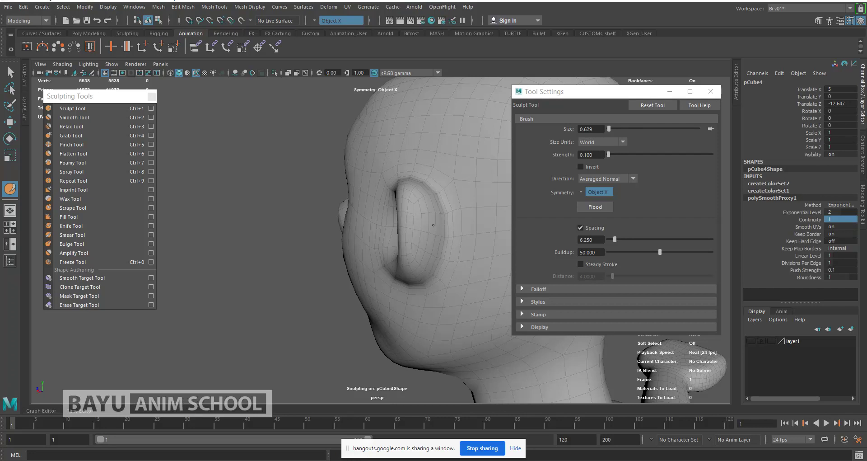
{"action": "left_click_drag", "start_coordinate": [400, 228], "coordinate": [463, 214], "text": "alt"}
{"action": "left_click_drag", "start_coordinate": [410, 188], "coordinate": [376, 187], "text": "alt"}
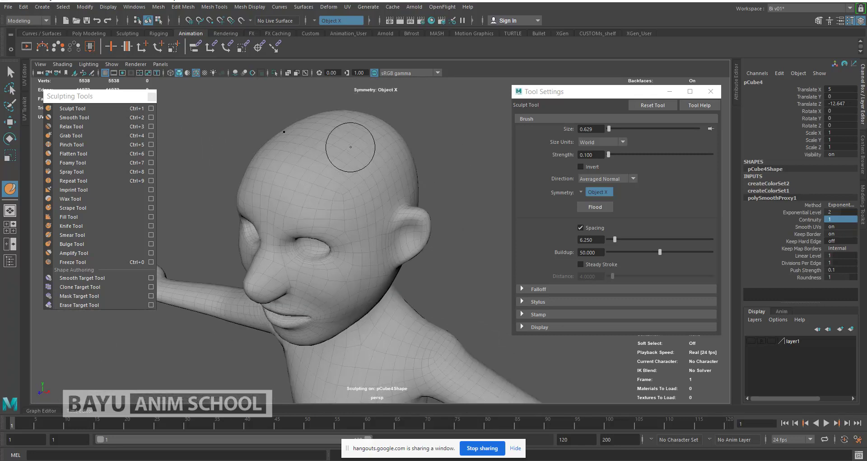
- Build up the top and back of the skull using the Sculpt Tool at a brush size of about 1.517
{"action": "left_click_drag", "start_coordinate": [348, 146], "coordinate": [349, 145]}
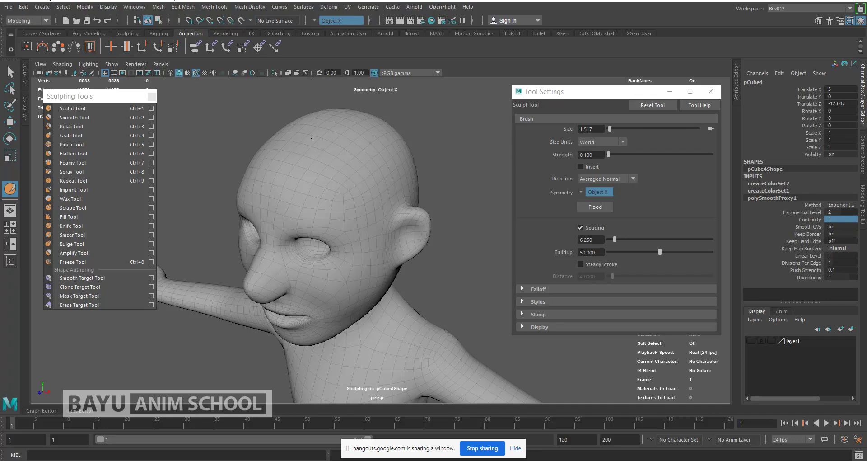
{"action": "left_click_drag", "start_coordinate": [301, 136], "coordinate": [239, 138], "text": "alt"}
{"action": "left_click_drag", "start_coordinate": [331, 155], "coordinate": [252, 149], "text": "alt"}
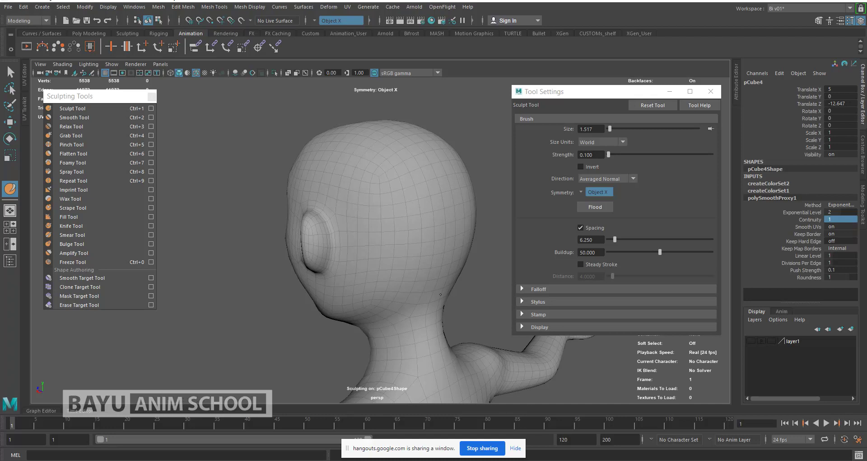
{"action": "mouse_move", "coordinate": [428, 233]}
{"action": "left_mouse_down", "text": "alt"}
{"action": "mouse_move", "coordinate": [416, 213]}
{"action": "mouse_move", "coordinate": [356, 222]}
{"action": "mouse_move", "coordinate": [422, 242]}
{"action": "mouse_move", "coordinate": [448, 213]}
{"action": "mouse_move", "coordinate": [418, 221]}
{"action": "left_mouse_up", "text": "alt"}
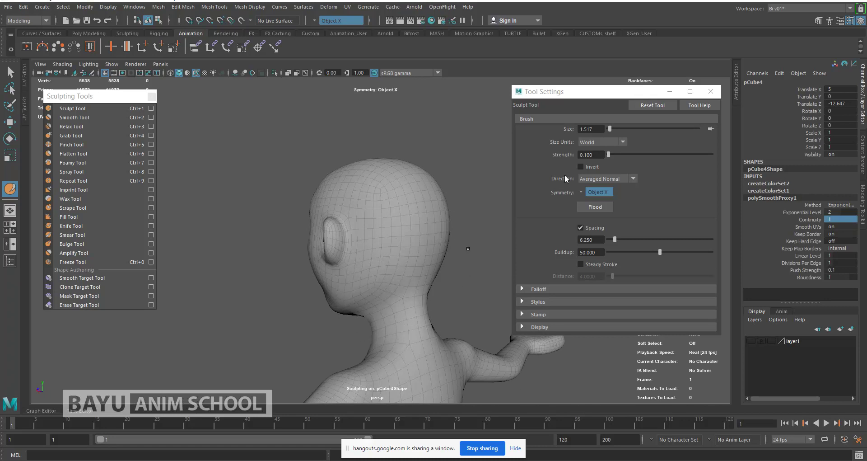
- Carve in the area behind the jaw and below the ear using the Sculpt Tool with Invert enabled at a size of about 1.517
{"action": "left_click", "coordinate": [581, 167]}
{"action": "left_click_drag", "start_coordinate": [372, 284], "coordinate": [367, 264], "text": "alt"}
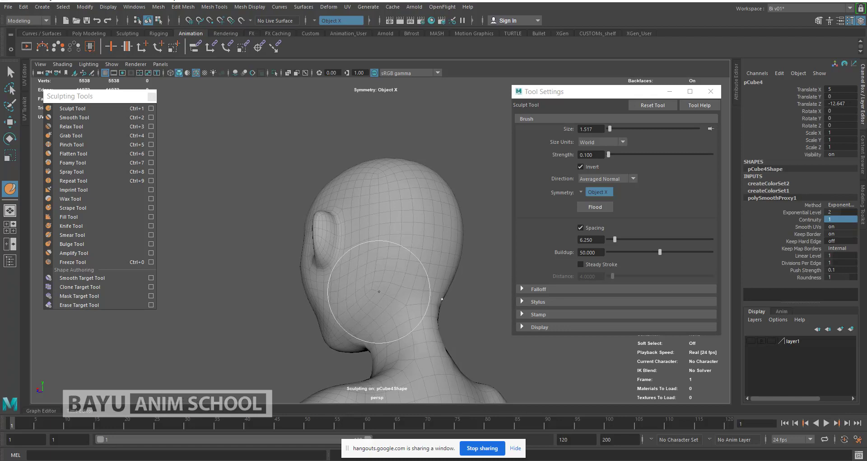
{"action": "mouse_move", "coordinate": [381, 283]}
{"action": "left_mouse_down", "text": "alt"}
{"action": "mouse_move", "coordinate": [343, 302]}
{"action": "mouse_move", "coordinate": [362, 289]}
{"action": "mouse_move", "coordinate": [403, 283]}
{"action": "left_mouse_up", "text": "alt"}
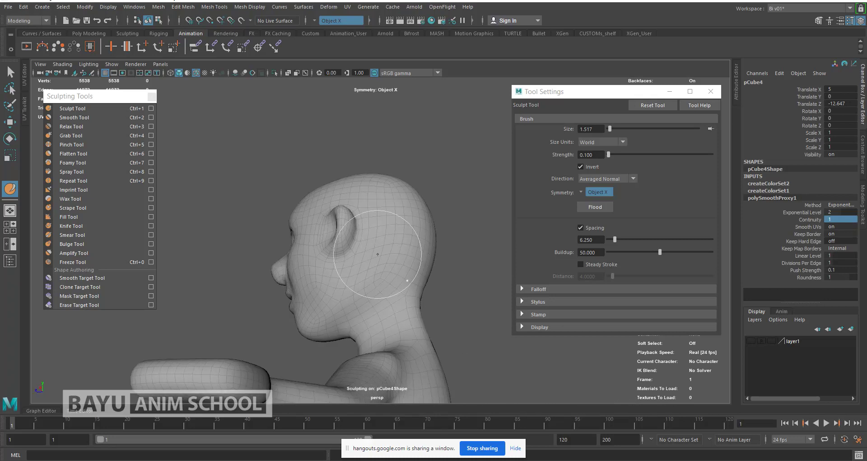
{"action": "left_click_drag", "start_coordinate": [337, 272], "coordinate": [465, 251], "text": "alt"}
{"action": "left_click_drag", "start_coordinate": [415, 271], "coordinate": [403, 259], "text": "alt"}
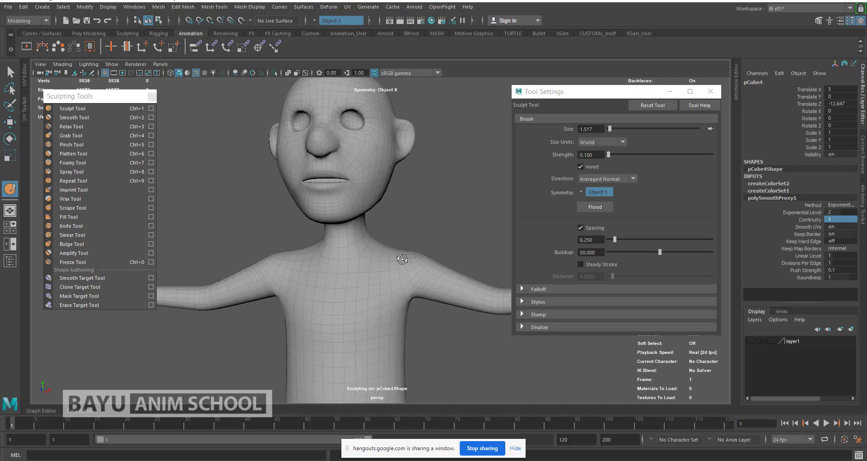
- Reshape the front and sides of the torso using the Grab Tool, enlarging the brush to about 3.016
{"action": "left_click", "coordinate": [88, 135]}
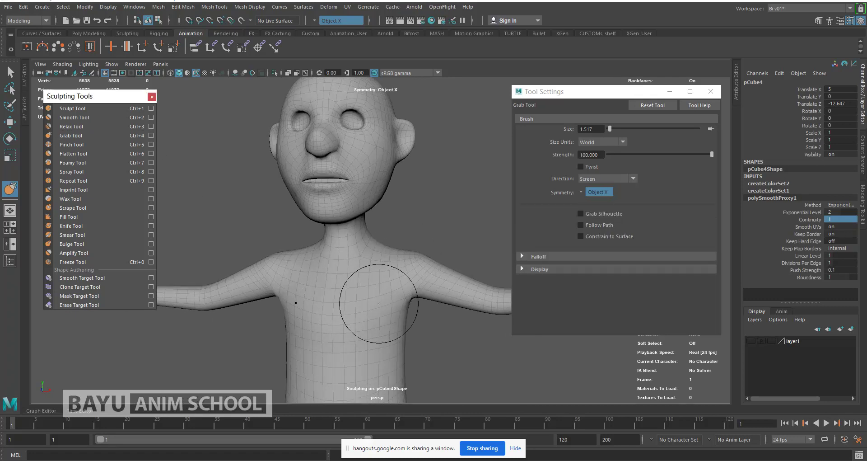
{"action": "key", "text": "b"}
{"action": "left_click_drag", "start_coordinate": [370, 302], "coordinate": [385, 302]}
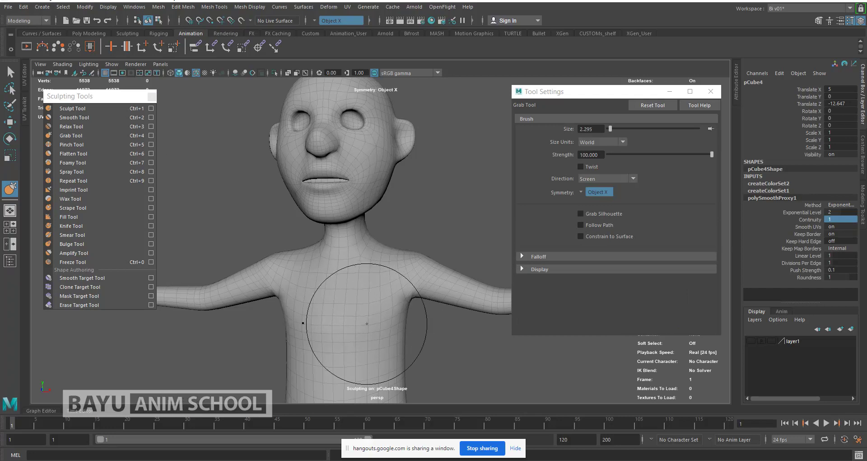
{"action": "left_click_drag", "start_coordinate": [367, 326], "coordinate": [383, 326]}
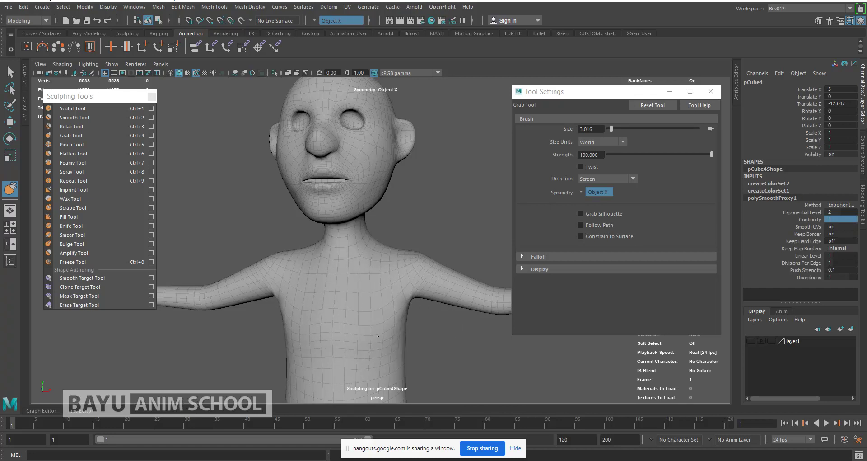
{"action": "middle_click_drag", "start_coordinate": [378, 336], "coordinate": [382, 248], "text": "alt"}
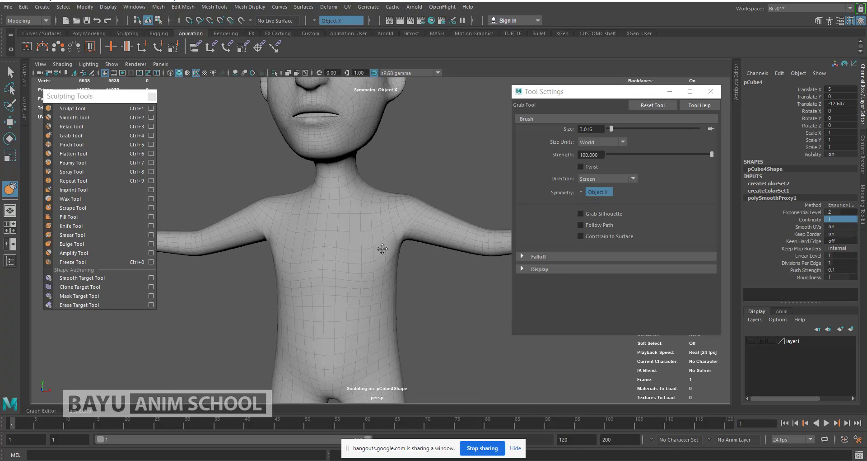
{"action": "left_click_drag", "start_coordinate": [376, 298], "coordinate": [386, 294], "text": "alt"}
{"action": "middle_click_drag", "start_coordinate": [387, 322], "coordinate": [378, 258], "text": "alt"}
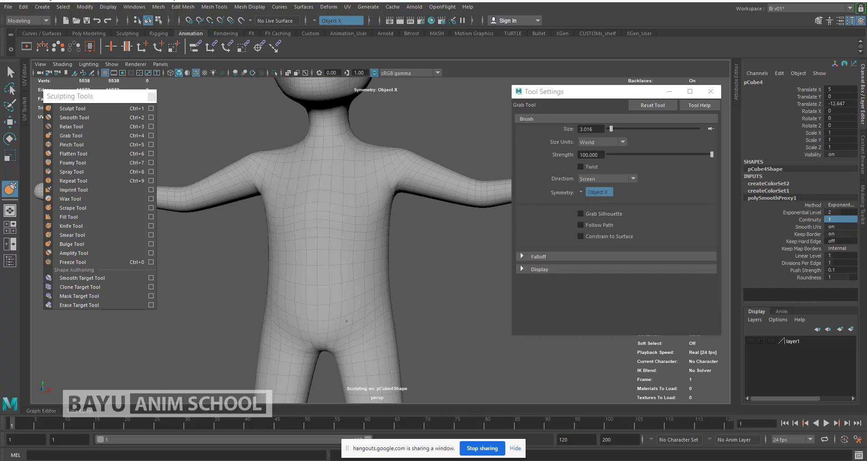
- Build up the buttocks and lower back using the Sculpt Tool with Invert off and a brush size of about 3.016
{"action": "mouse_move", "coordinate": [342, 283]}
{"action": "left_mouse_down", "text": "alt"}
{"action": "mouse_move", "coordinate": [298, 287]}
{"action": "mouse_move", "coordinate": [256, 276]}
{"action": "left_mouse_up", "text": "alt"}
{"action": "middle_click_drag", "start_coordinate": [314, 278], "coordinate": [297, 272], "text": "alt"}
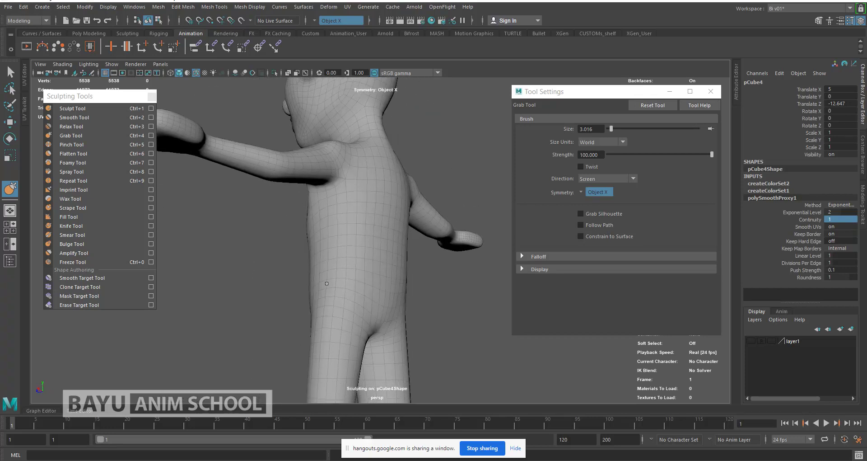
{"action": "left_click_drag", "start_coordinate": [299, 273], "coordinate": [300, 284], "text": "alt"}
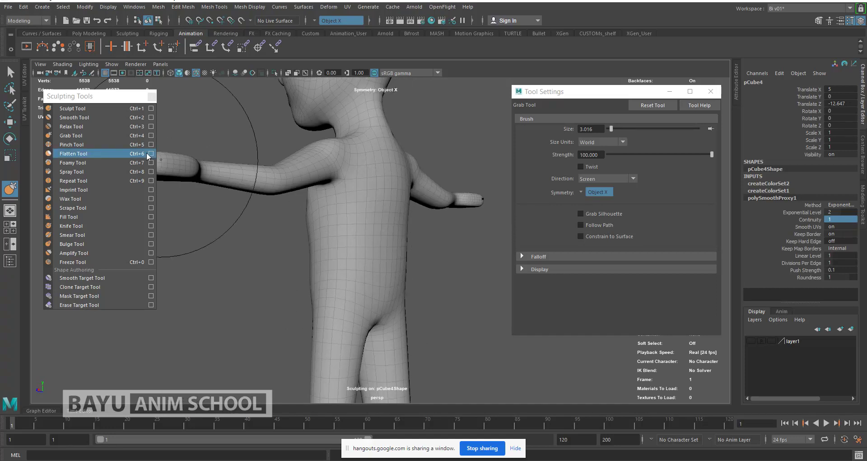
{"action": "left_click", "coordinate": [99, 110]}
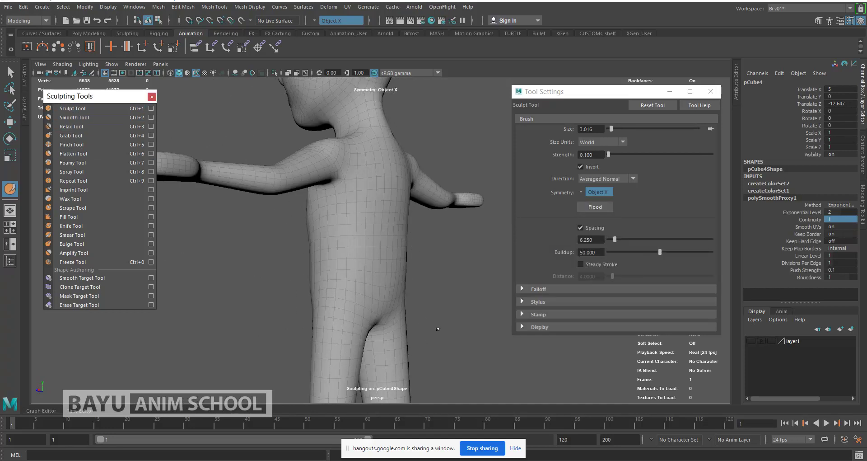
{"action": "left_click", "coordinate": [589, 169]}
{"action": "scroll", "coordinate": [445, 285], "scroll_direction": "up", "scroll_amount": 2}
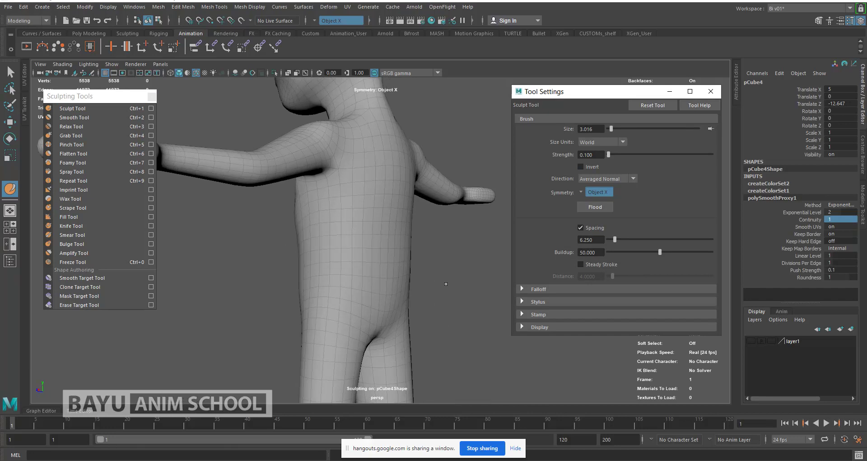
{"action": "left_click_drag", "start_coordinate": [445, 285], "coordinate": [368, 290], "text": "alt"}
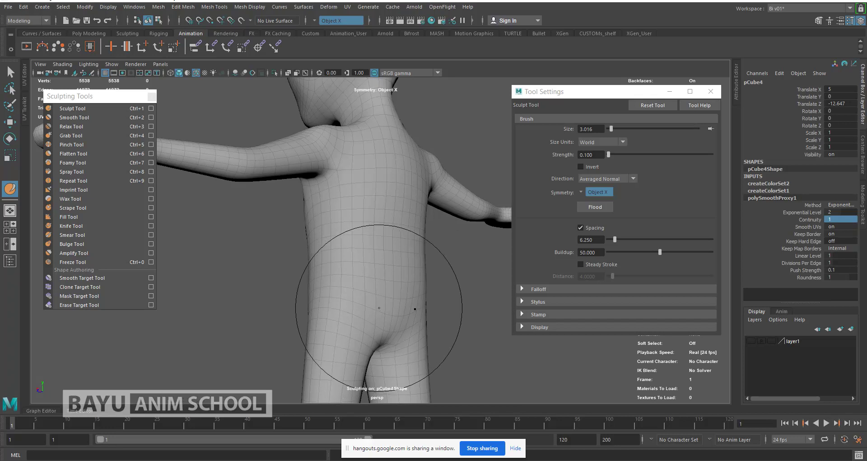
{"action": "left_click_drag", "start_coordinate": [368, 316], "coordinate": [347, 290], "text": "alt"}
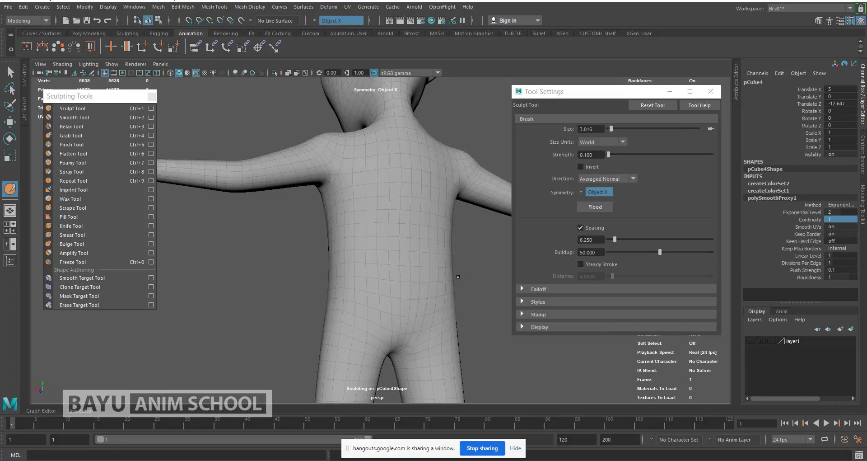
- Reshape the buttocks and hips from behind using the Grab Tool at a brush size of about 3.016
{"action": "left_click_drag", "start_coordinate": [397, 290], "coordinate": [388, 281], "text": "alt"}
{"action": "left_click", "coordinate": [97, 141]}
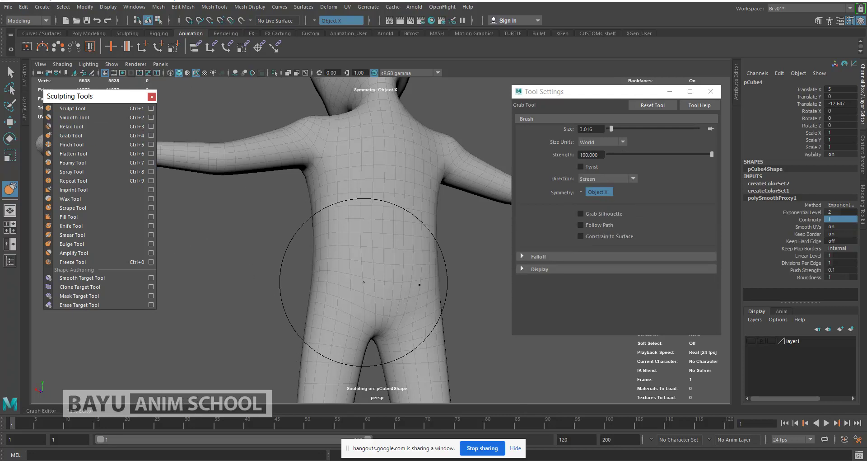
{"action": "left_click_drag", "start_coordinate": [351, 286], "coordinate": [350, 285]}
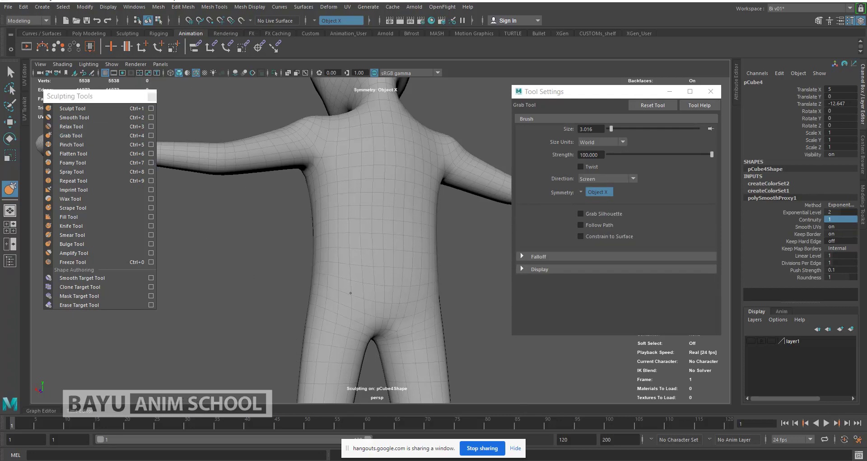
{"action": "left_click_drag", "start_coordinate": [344, 295], "coordinate": [380, 297], "text": "alt"}
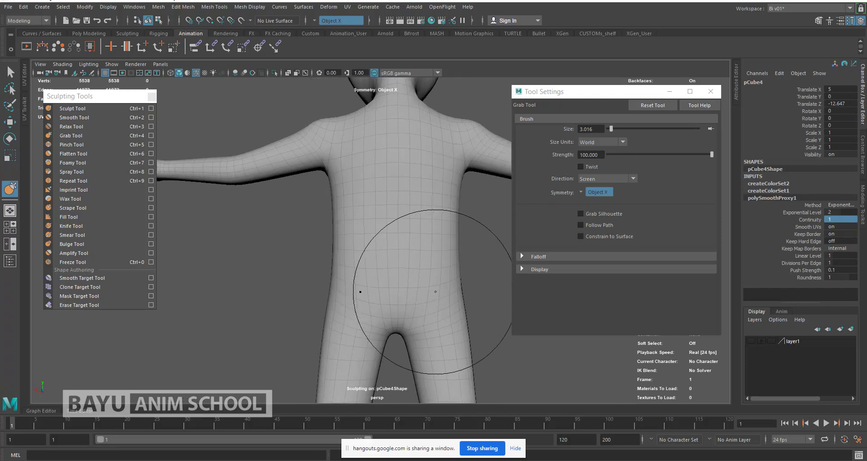
{"action": "left_click_drag", "start_coordinate": [443, 295], "coordinate": [450, 302]}
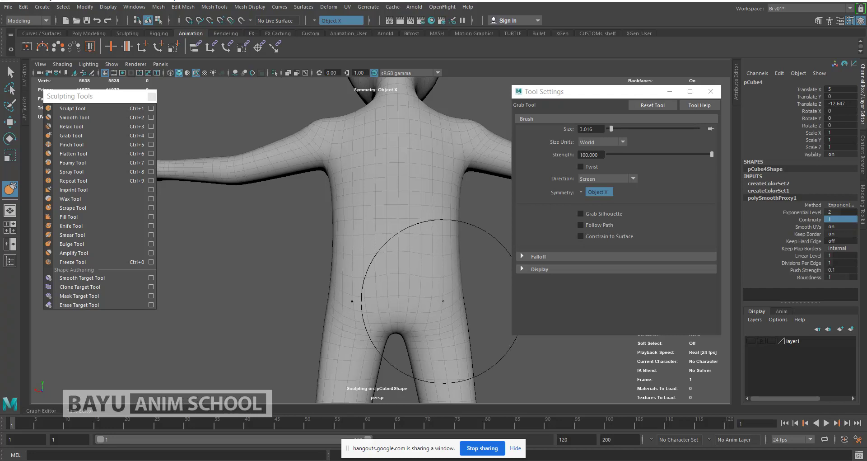
- Build up the buttocks with the Sculpt Tool, reducing the brush size to about 2.376 and setting the strength to 0.2
{"action": "left_click", "coordinate": [72, 109]}
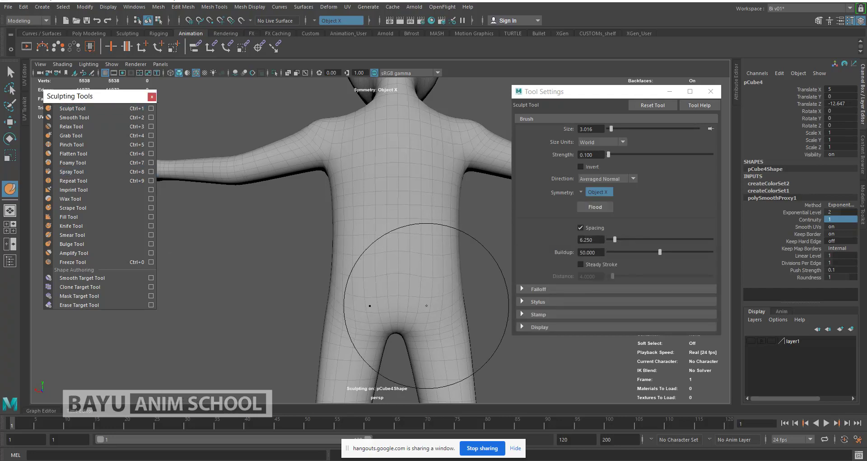
{"action": "mouse_move", "coordinate": [402, 275]}
{"action": "left_mouse_down"}
{"action": "mouse_move", "coordinate": [384, 281]}
{"action": "mouse_move", "coordinate": [377, 303]}
{"action": "mouse_move", "coordinate": [445, 304]}
{"action": "mouse_move", "coordinate": [354, 290]}
{"action": "left_mouse_up"}
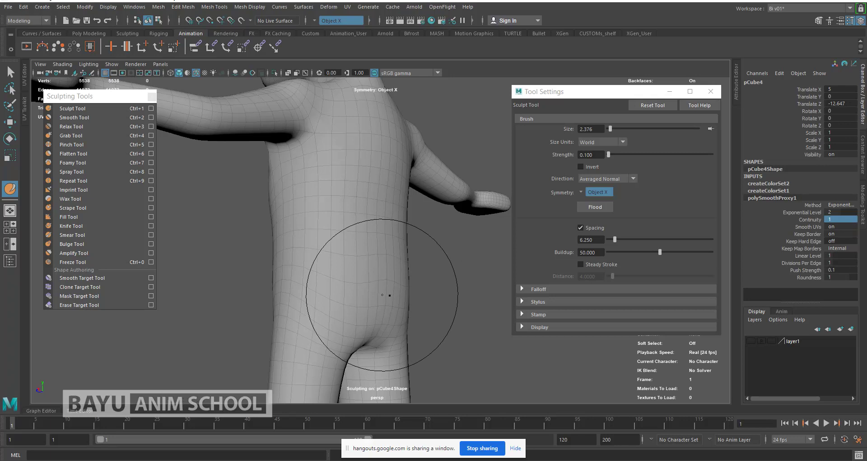
{"action": "mouse_move", "coordinate": [377, 309]}
{"action": "left_mouse_down", "text": "alt"}
{"action": "mouse_move", "coordinate": [379, 288]}
{"action": "mouse_move", "coordinate": [369, 298]}
{"action": "mouse_move", "coordinate": [358, 293]}
{"action": "left_mouse_up", "text": "alt"}
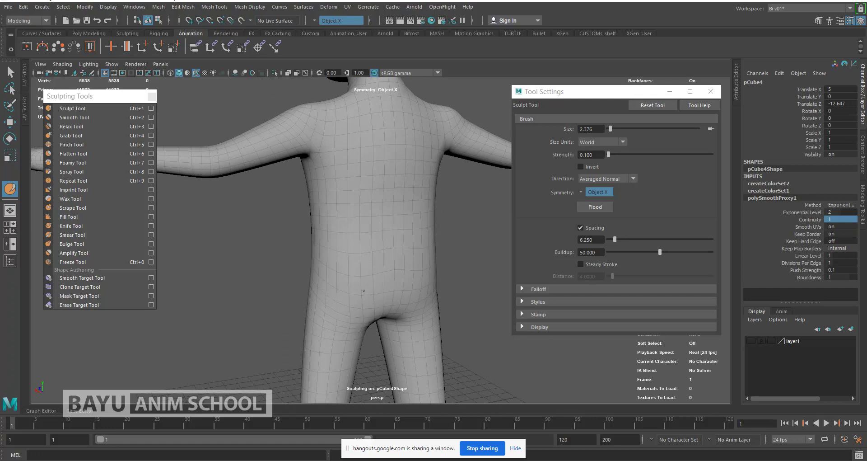
{"action": "double_click", "coordinate": [595, 154]}
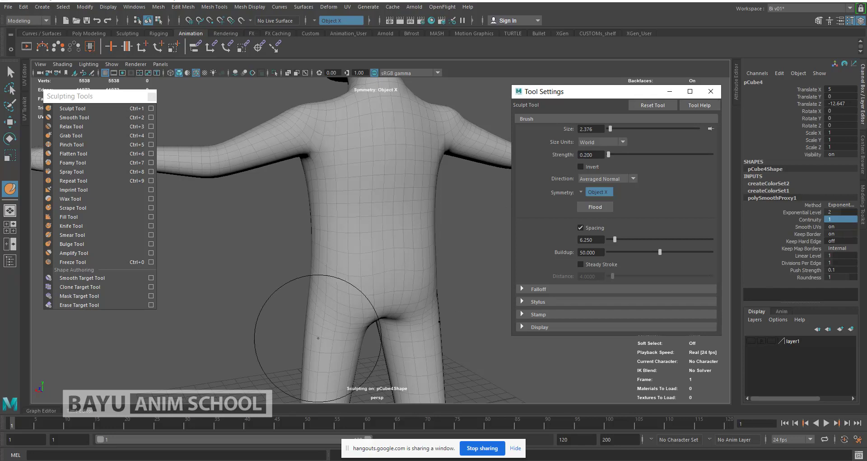
{"action": "left_click", "coordinate": [378, 283]}
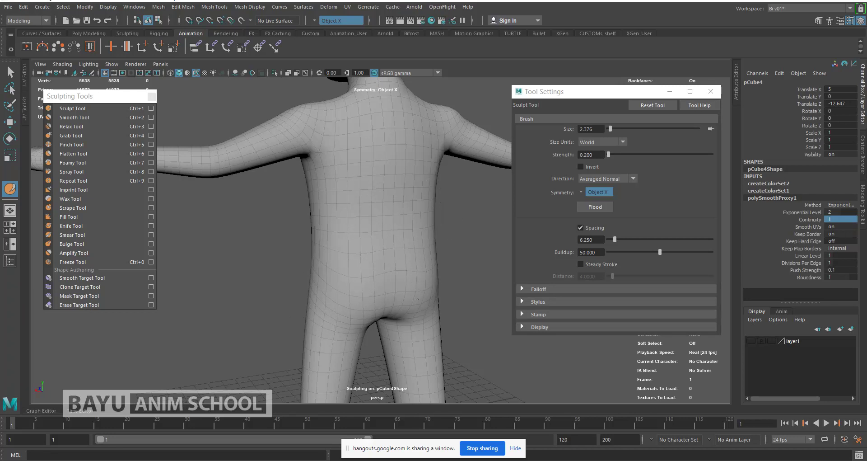
- Sculpt volume around the shoulder blades and shoulders with the Sculpt Tool, reducing the brush size to about 1.235
{"action": "left_click_drag", "start_coordinate": [397, 271], "coordinate": [413, 275], "text": "alt"}
{"action": "middle_click_drag", "start_coordinate": [365, 191], "coordinate": [362, 257], "text": "alt"}
{"action": "scroll", "coordinate": [357, 262], "scroll_direction": "up", "scroll_amount": 3}
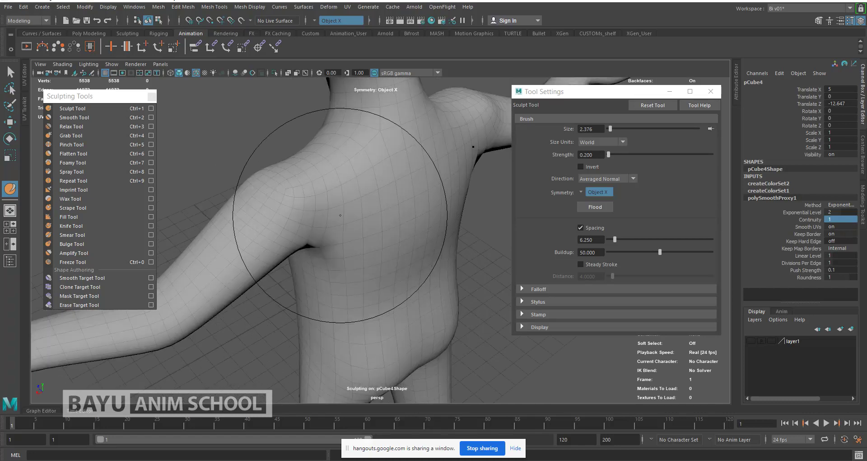
{"action": "left_click_drag", "start_coordinate": [348, 215], "coordinate": [337, 215]}
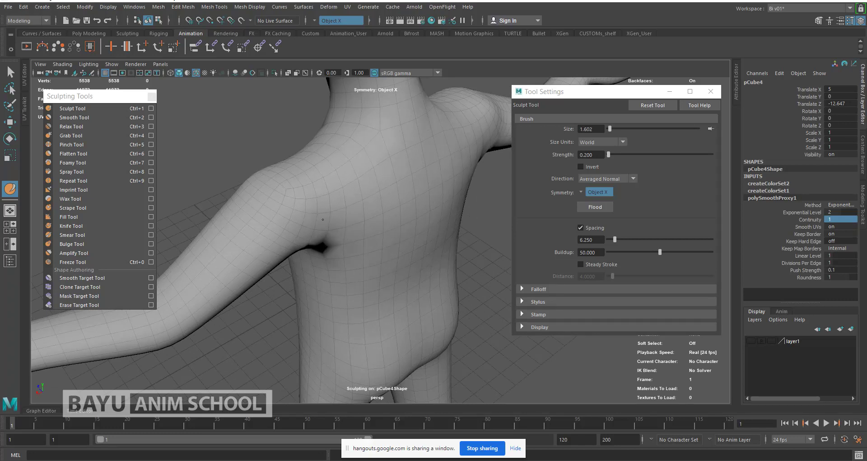
{"action": "left_click_drag", "start_coordinate": [290, 269], "coordinate": [417, 199], "text": "alt"}
{"action": "middle_click_drag", "start_coordinate": [398, 220], "coordinate": [321, 254], "text": "alt"}
{"action": "left_click_drag", "start_coordinate": [321, 253], "coordinate": [289, 254], "text": "alt"}
{"action": "left_click_drag", "start_coordinate": [384, 235], "coordinate": [341, 229], "text": "alt"}
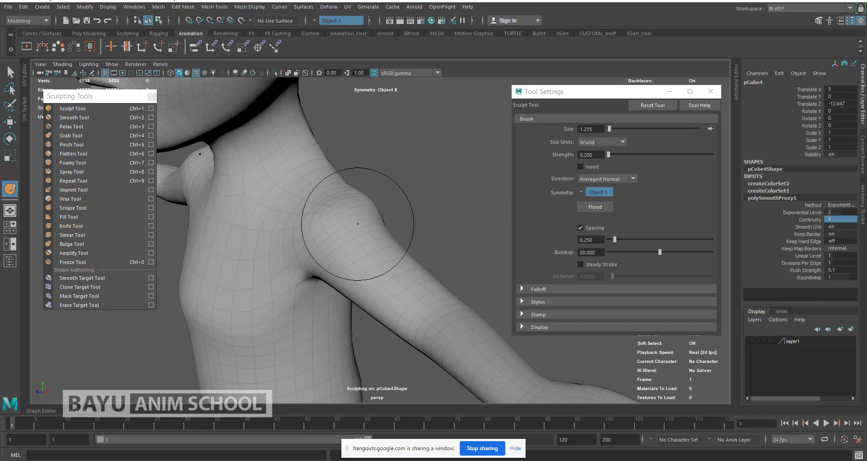
{"action": "left_click_drag", "start_coordinate": [313, 245], "coordinate": [364, 225], "text": "alt"}
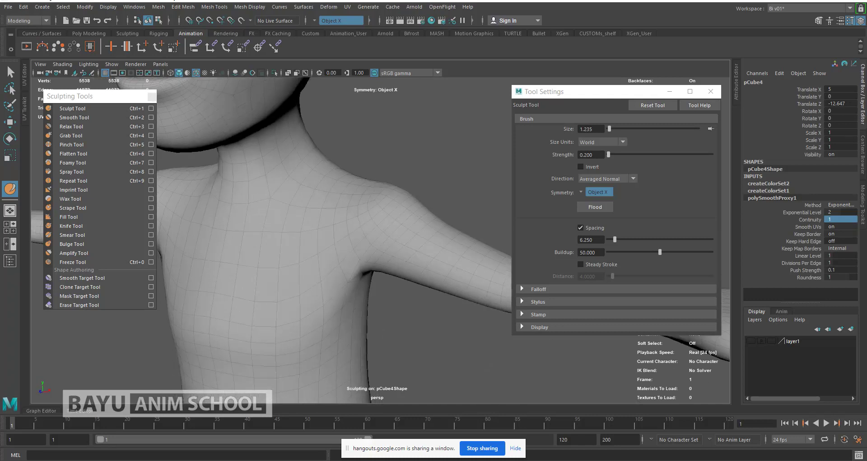
- Adjust the shape of the shoulders and upper arms using the Grab Tool at a brush size of about 1.342
{"action": "left_click", "coordinate": [72, 135]}
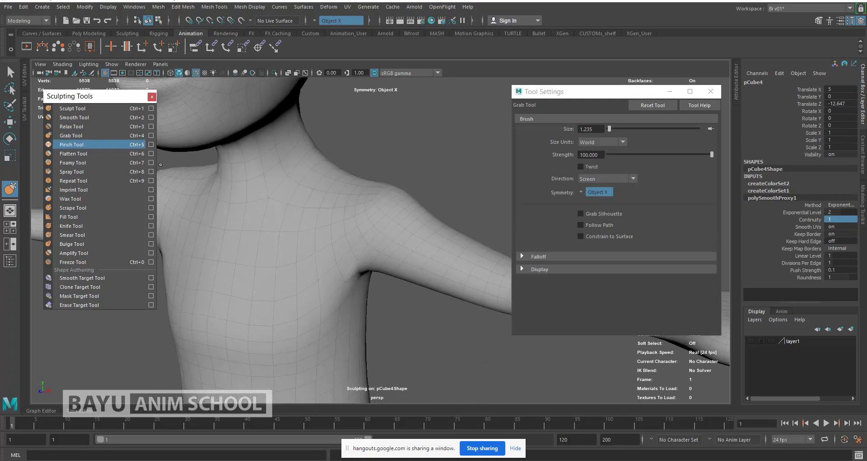
{"action": "mouse_move", "coordinate": [459, 271]}
{"action": "left_mouse_down", "text": "alt"}
{"action": "mouse_move", "coordinate": [469, 265]}
{"action": "mouse_move", "coordinate": [424, 253]}
{"action": "left_mouse_up", "text": "alt"}
{"action": "key", "text": "b"}
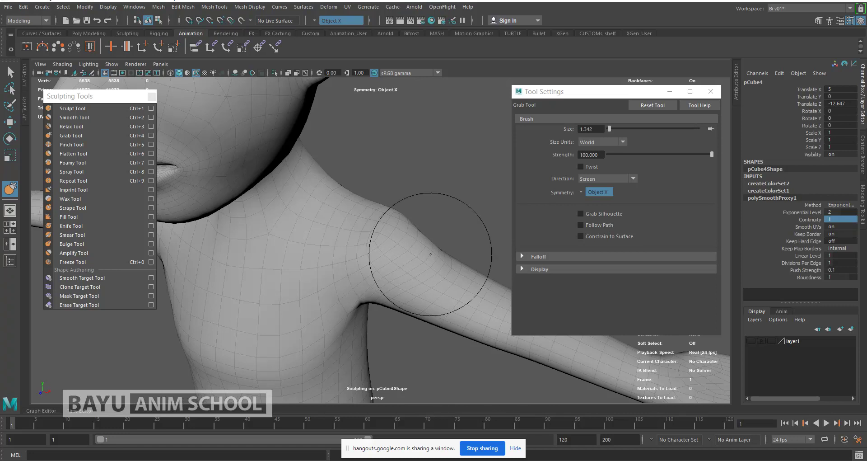
{"action": "left_click_drag", "start_coordinate": [398, 235], "coordinate": [398, 237]}
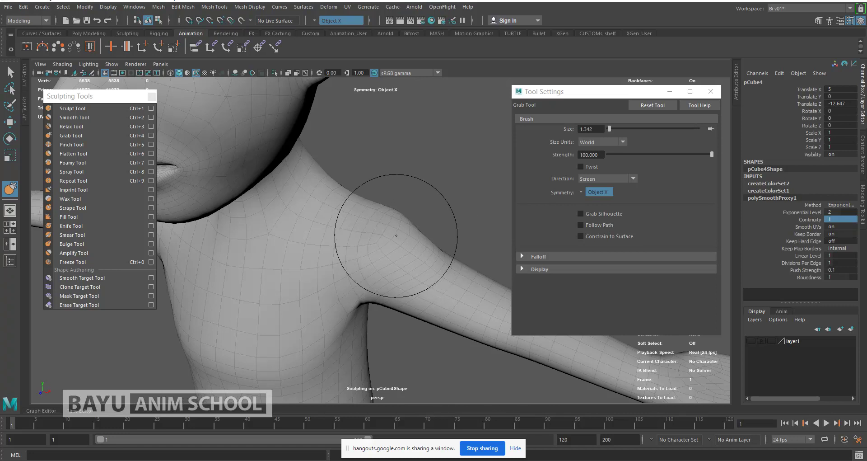
{"action": "mouse_move", "coordinate": [350, 223]}
{"action": "left_mouse_down"}
{"action": "mouse_move", "coordinate": [348, 212]}
{"action": "mouse_move", "coordinate": [339, 226]}
{"action": "mouse_move", "coordinate": [327, 225]}
{"action": "mouse_move", "coordinate": [338, 228]}
{"action": "left_mouse_up"}
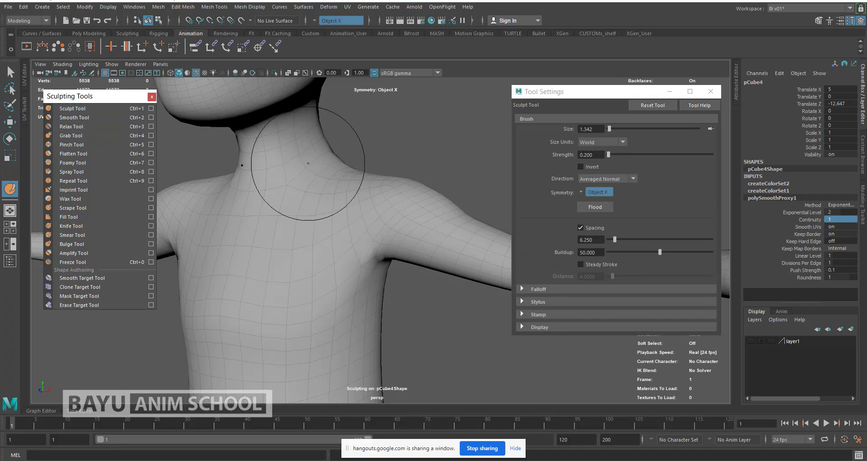
- Carve down the base of the neck using the Sculpt Tool with direction Y and Invert enabled at a size of about 1.342
{"action": "left_click", "coordinate": [617, 180]}
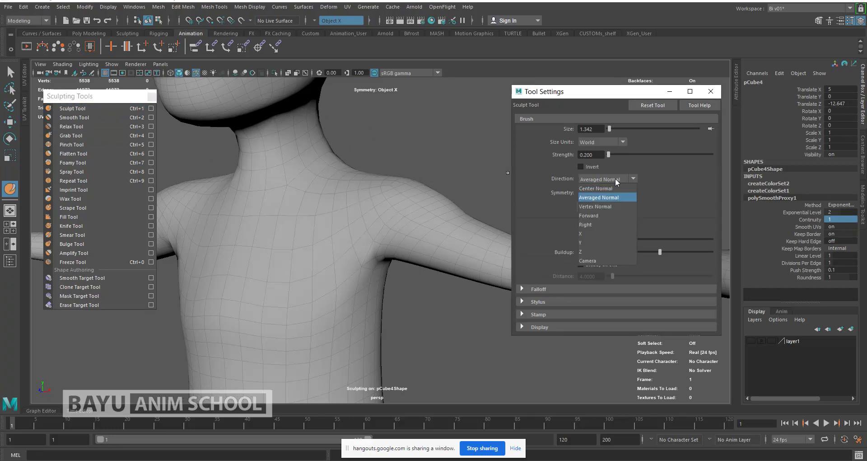
{"action": "left_click", "coordinate": [589, 243]}
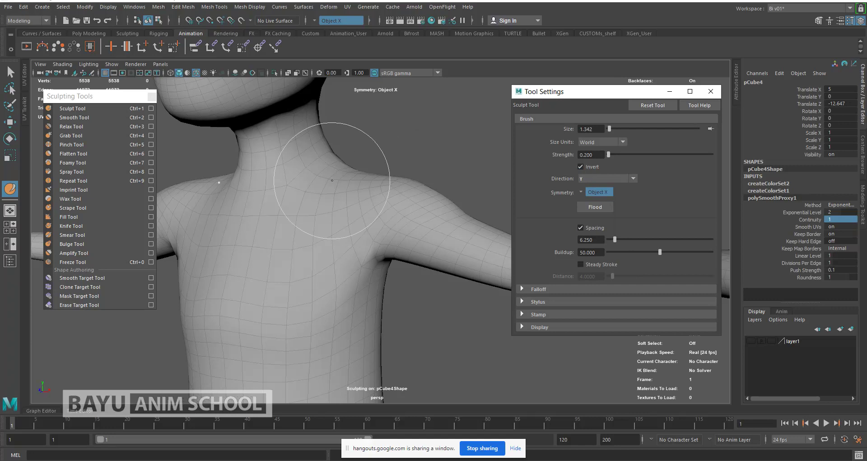
{"action": "mouse_move", "coordinate": [296, 164]}
{"action": "left_mouse_down"}
{"action": "mouse_move", "coordinate": [291, 201]}
{"action": "mouse_move", "coordinate": [312, 189]}
{"action": "mouse_move", "coordinate": [274, 180]}
{"action": "left_mouse_up"}
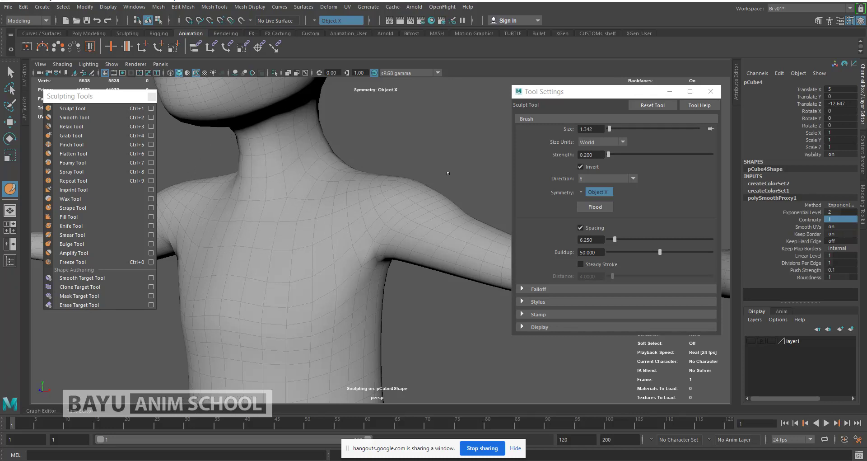
- Sculpt the upper chest below the collarbones with Invert off, reducing the brush size to about 1.092
{"action": "left_click", "coordinate": [581, 168]}
{"action": "left_click_drag", "start_coordinate": [333, 213], "coordinate": [323, 215]}
{"action": "key", "text": "b"}
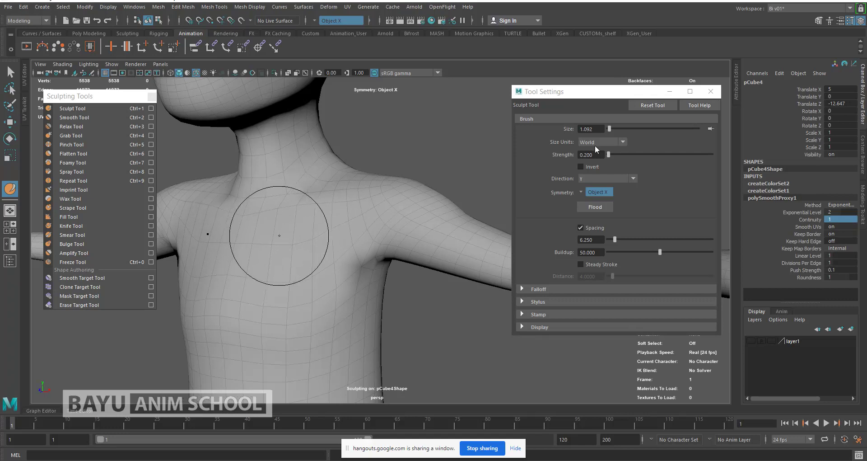
- Carve hollows between the neck and collarbones with Invert enabled and a brush size of about 1.092
{"action": "left_click", "coordinate": [581, 167]}
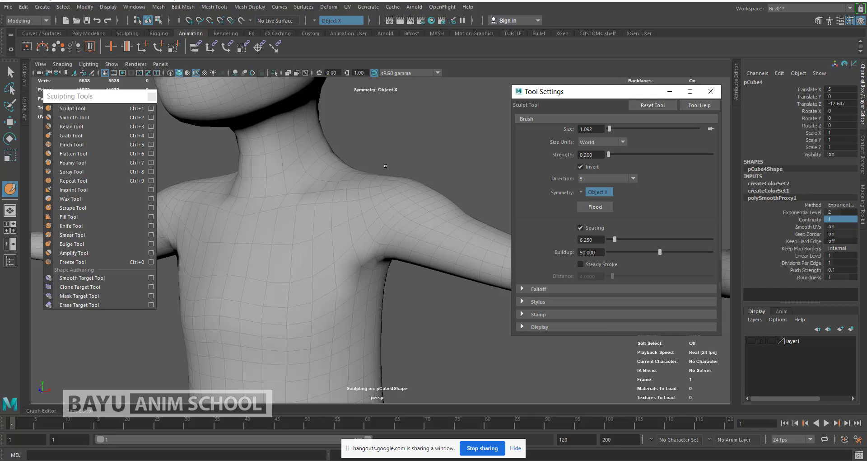
{"action": "left_click_drag", "start_coordinate": [307, 165], "coordinate": [328, 215]}
{"action": "scroll", "coordinate": [315, 180], "scroll_direction": "down", "scroll_amount": 3}
{"action": "scroll", "coordinate": [329, 215], "scroll_direction": "up", "scroll_amount": 3}
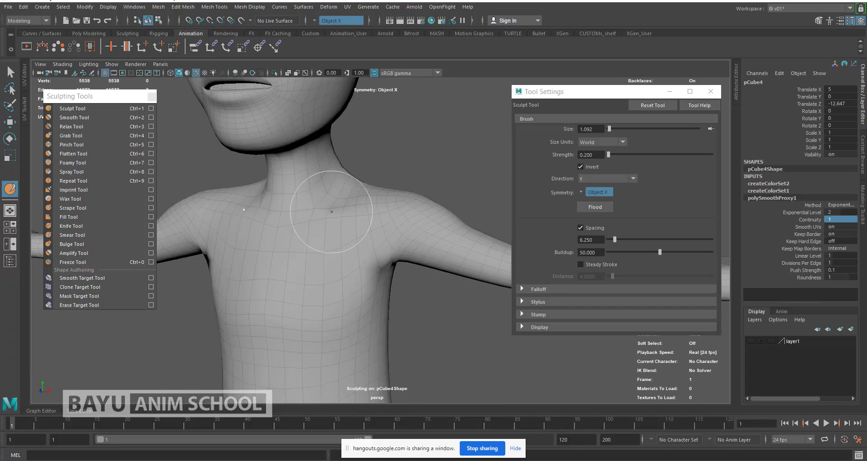
{"action": "scroll", "coordinate": [320, 215], "scroll_direction": "down", "scroll_amount": 4}
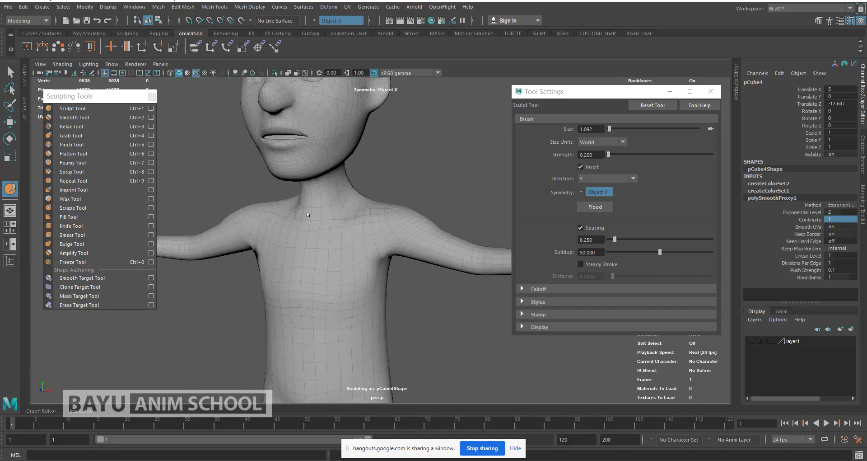
- Check the whole figure, close the sculpting tools and tool settings windows, and leave sculpting with the mesh deselected
{"action": "mouse_move", "coordinate": [350, 229]}
{"action": "left_mouse_down", "text": "alt"}
{"action": "mouse_move", "coordinate": [323, 227]}
{"action": "mouse_move", "coordinate": [318, 235]}
{"action": "left_mouse_up", "text": "alt"}
{"action": "scroll", "coordinate": [318, 235], "scroll_direction": "down", "scroll_amount": 3}
{"action": "middle_click_drag", "start_coordinate": [346, 246], "coordinate": [334, 184], "text": "alt"}
{"action": "scroll", "coordinate": [333, 183], "scroll_direction": "down", "scroll_amount": 1}
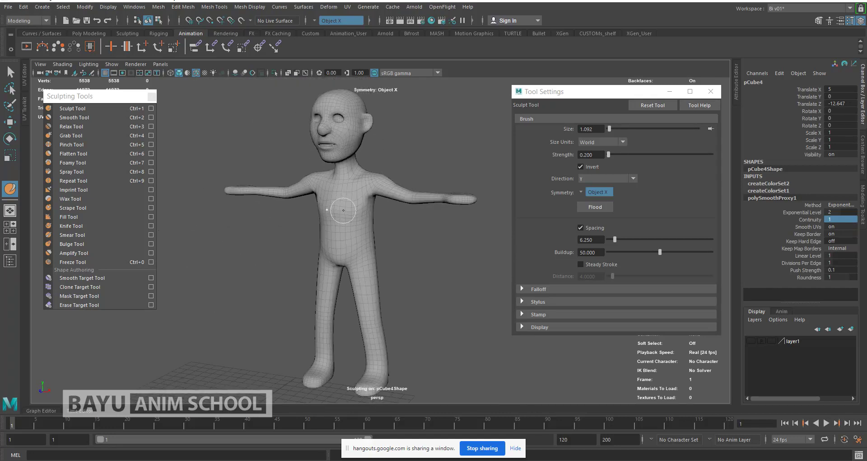
{"action": "mouse_move", "coordinate": [359, 234]}
{"action": "left_mouse_down", "text": "alt"}
{"action": "mouse_move", "coordinate": [435, 238]}
{"action": "mouse_move", "coordinate": [346, 240]}
{"action": "left_mouse_up", "text": "alt"}
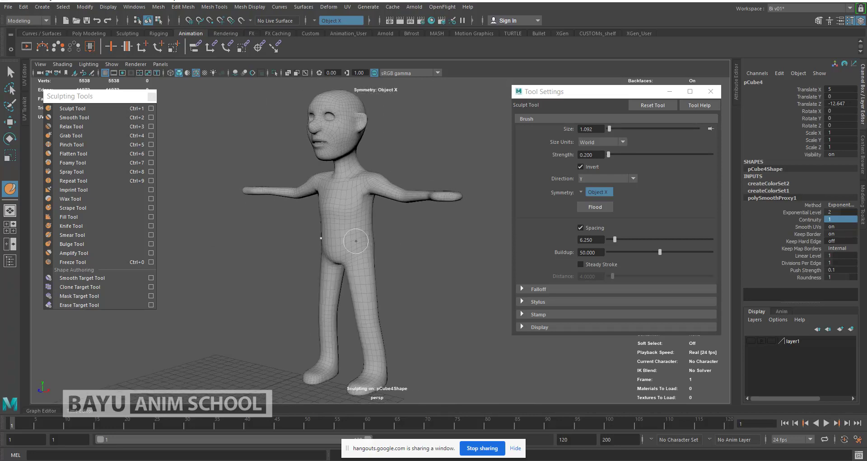
{"action": "left_click", "coordinate": [710, 91]}
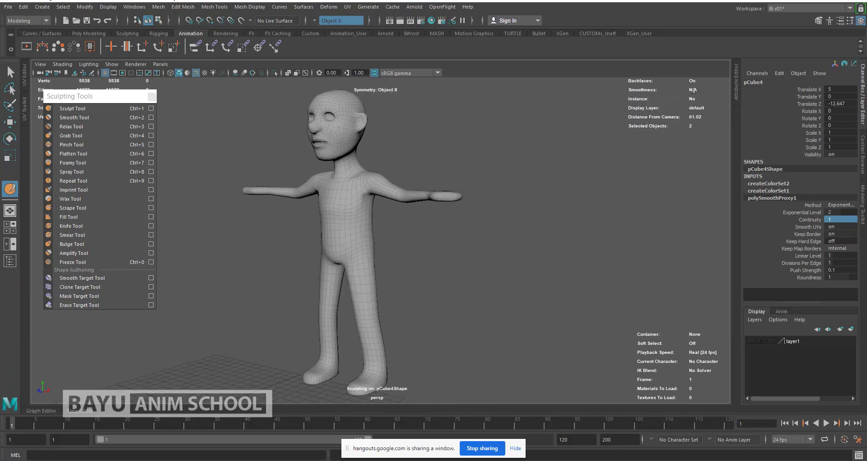
{"action": "left_click", "coordinate": [152, 95]}
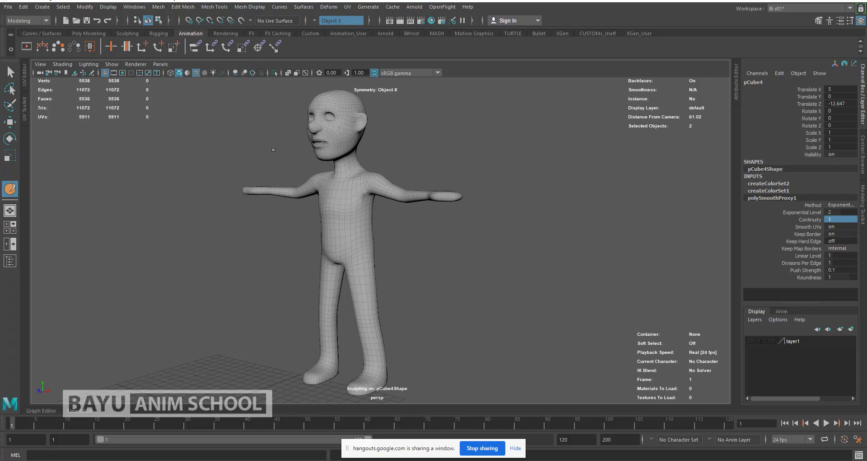
{"action": "key", "text": "w"}
{"action": "left_click", "coordinate": [548, 247]}
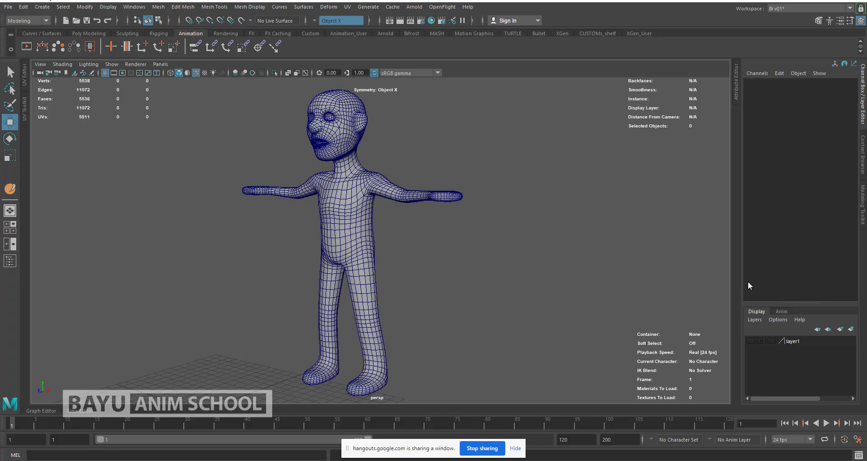
- Make layer1 visible and select the low-poly character, framing its head and upper body
{"action": "left_click", "coordinate": [754, 341]}
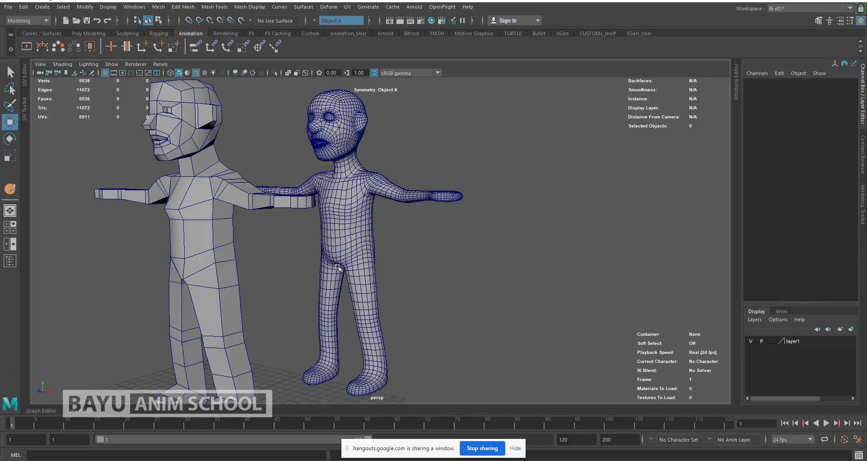
{"action": "left_click_drag", "start_coordinate": [254, 245], "coordinate": [288, 241], "text": "alt"}
{"action": "left_click", "coordinate": [295, 210]}
{"action": "middle_click_drag", "start_coordinate": [310, 230], "coordinate": [291, 296], "text": "alt"}
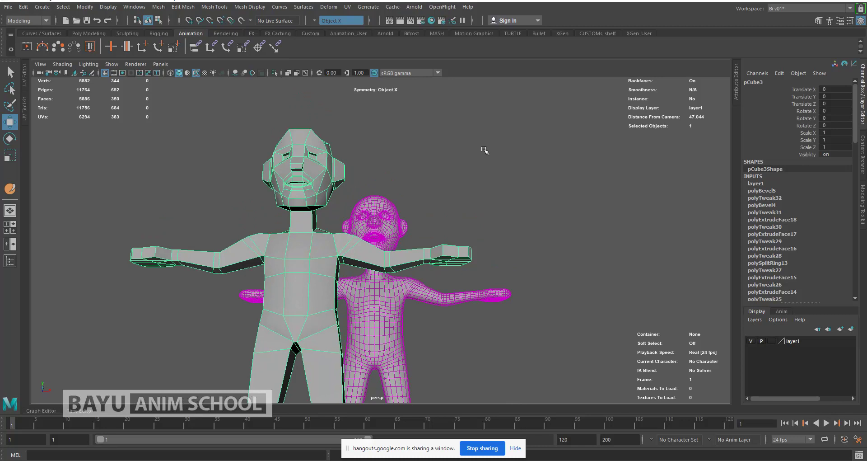
- Select all head vertices of the low-poly character in vertex mode and activate the Scale tool
{"action": "right_click_drag", "start_coordinate": [449, 148], "coordinate": [445, 150]}
{"action": "left_click_drag", "start_coordinate": [247, 107], "coordinate": [359, 222]}
{"action": "left_click_drag", "start_coordinate": [323, 245], "coordinate": [316, 250], "text": "alt"}
{"action": "key", "text": "r"}
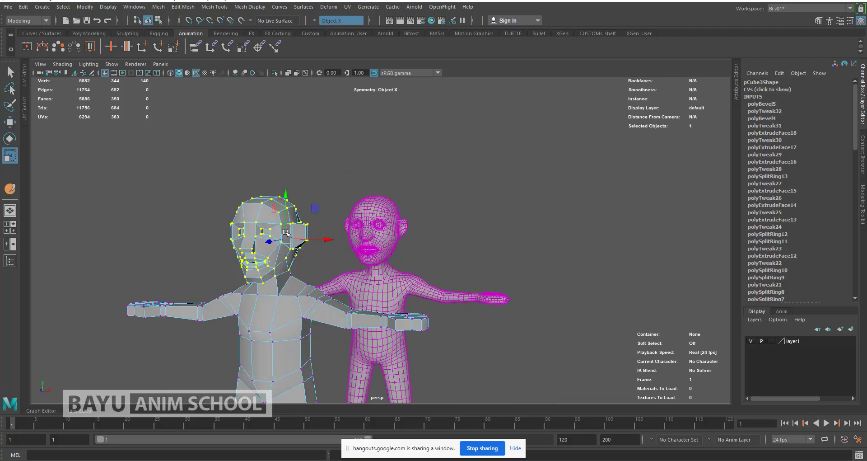
- Turn symmetry off and reselect the low-poly character's head vertices from the side view
{"action": "left_click", "coordinate": [315, 20]}
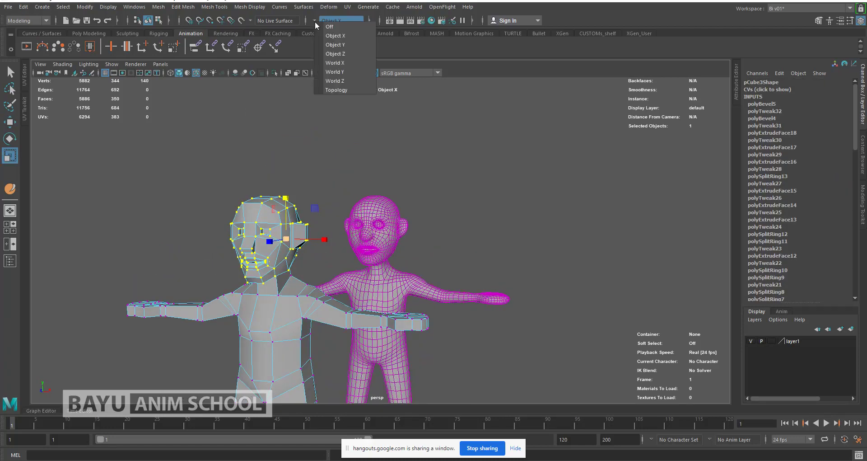
{"action": "left_click", "coordinate": [327, 26]}
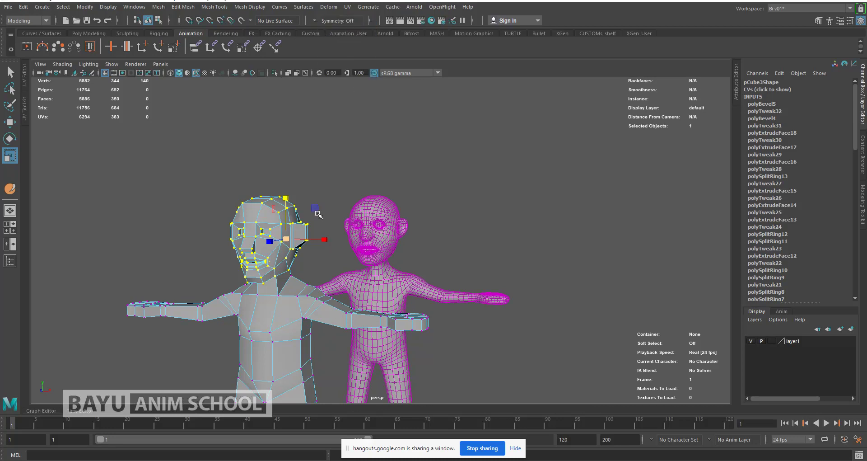
{"action": "left_click", "coordinate": [226, 194]}
{"action": "left_click_drag", "start_coordinate": [227, 186], "coordinate": [229, 179], "text": "alt"}
{"action": "left_click_drag", "start_coordinate": [210, 132], "coordinate": [294, 232]}
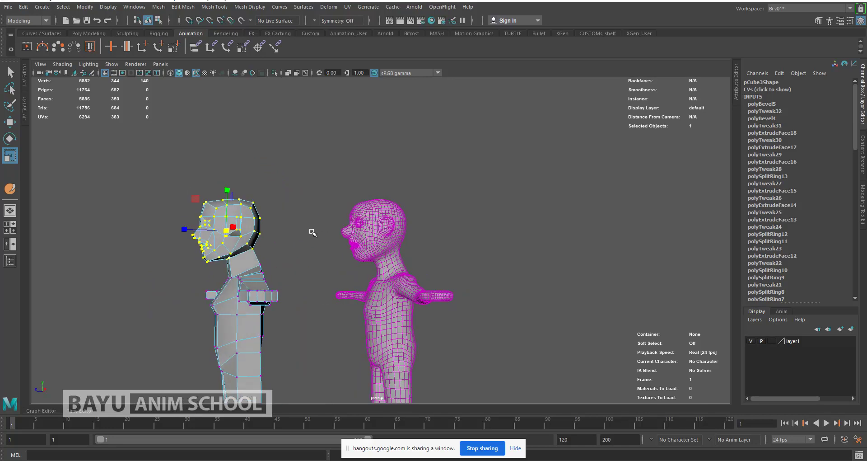
- Move the low-poly character's selected head vertices slightly down and back toward the neck, and return to object mode with nothing selected
{"action": "key", "text": "w"}
{"action": "left_click_drag", "start_coordinate": [196, 199], "coordinate": [198, 205], "text": "alt"}
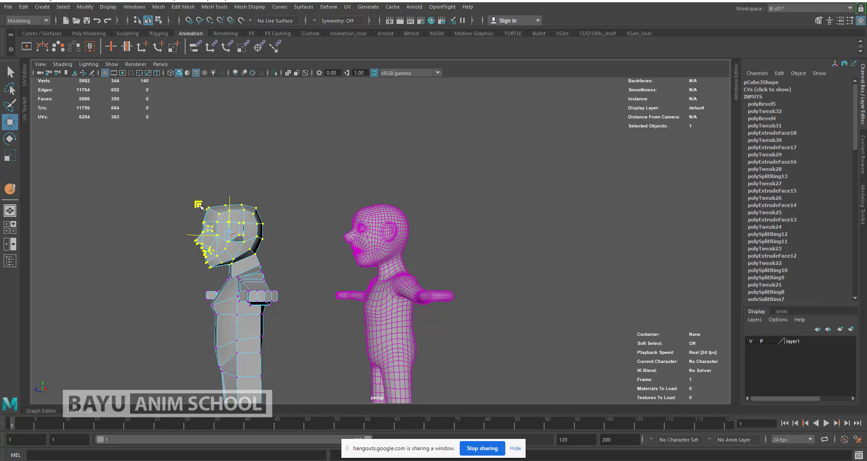
{"action": "right_click_drag", "start_coordinate": [442, 107], "coordinate": [484, 96]}
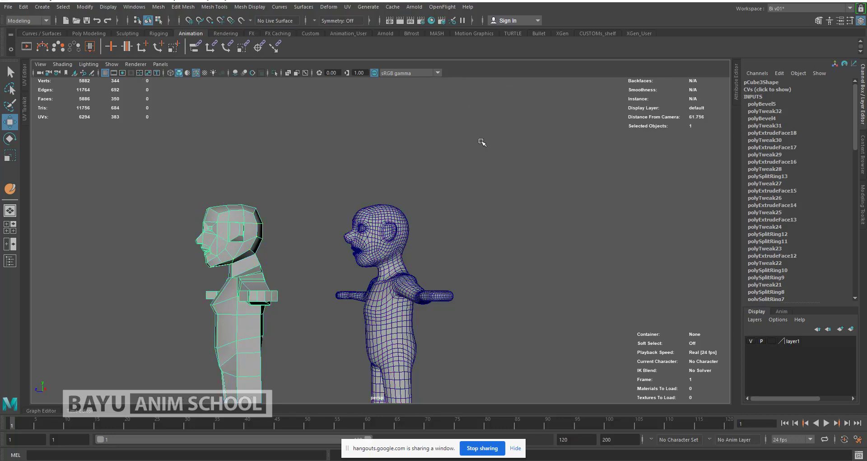
{"action": "left_click", "coordinate": [480, 141]}
- Select both the low-poly and smoothed characters, set their wireframe color to black, and deselect them
{"action": "scroll", "coordinate": [472, 167], "scroll_direction": "down", "scroll_amount": 4}
{"action": "left_click_drag", "start_coordinate": [447, 267], "coordinate": [458, 288], "text": "alt"}
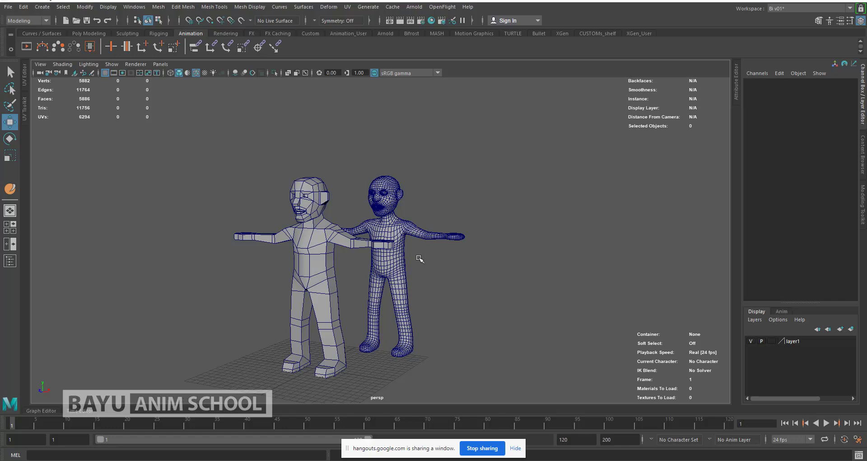
{"action": "left_click_drag", "start_coordinate": [413, 270], "coordinate": [411, 248], "text": "alt"}
{"action": "scroll", "coordinate": [415, 259], "scroll_direction": "up", "scroll_amount": 4}
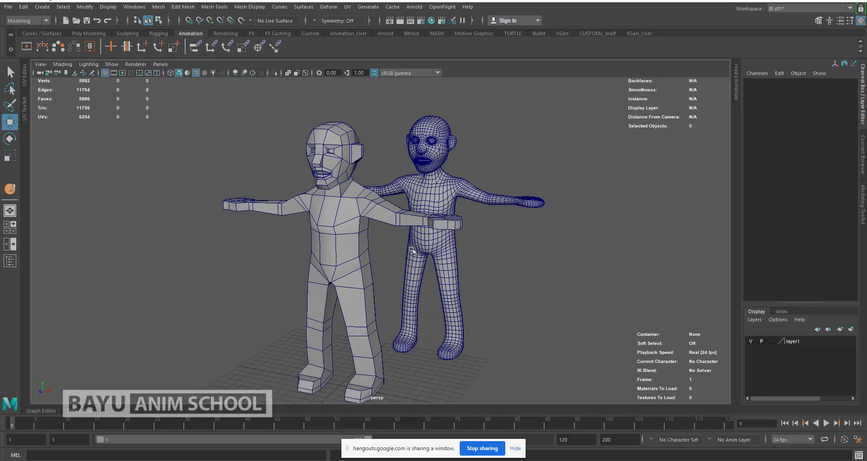
{"action": "scroll", "coordinate": [411, 248], "scroll_direction": "up", "scroll_amount": 2}
{"action": "left_click_drag", "start_coordinate": [272, 109], "coordinate": [491, 154]}
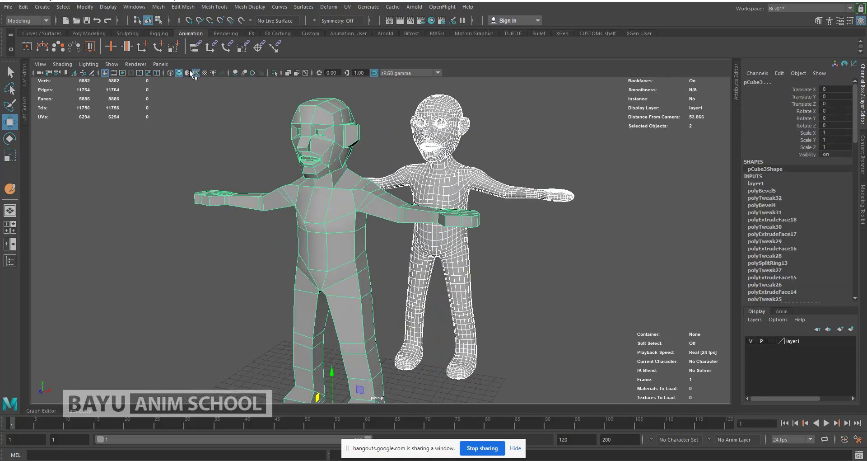
{"action": "left_click", "coordinate": [108, 7]}
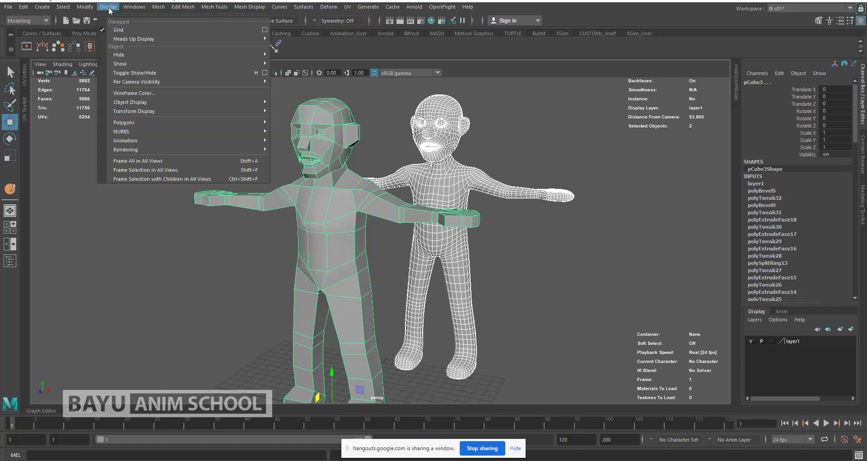
{"action": "left_click", "coordinate": [143, 94]}
{"action": "left_click", "coordinate": [75, 123]}
{"action": "left_click", "coordinate": [55, 138]}
{"action": "left_click", "coordinate": [136, 138]}
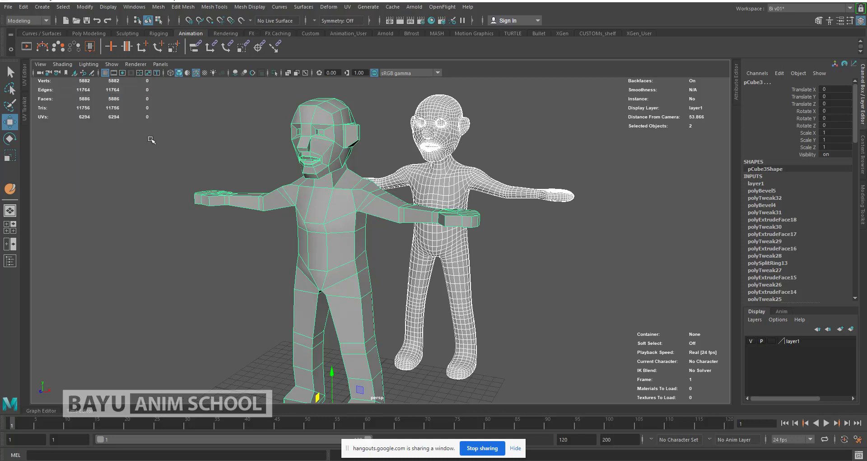
{"action": "left_click", "coordinate": [189, 150]}
- Examine the smoothed character's head topology around the eyes, nose, mouth and ear from the front and side
{"action": "mouse_move", "coordinate": [438, 173]}
{"action": "left_mouse_down", "text": "alt"}
{"action": "mouse_move", "coordinate": [348, 198]}
{"action": "mouse_move", "coordinate": [296, 185]}
{"action": "mouse_move", "coordinate": [216, 192]}
{"action": "mouse_move", "coordinate": [432, 181]}
{"action": "left_mouse_up", "text": "alt"}
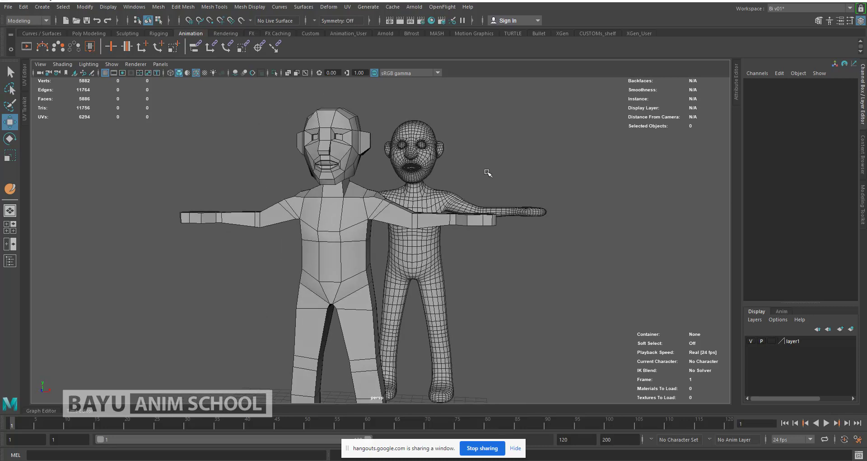
{"action": "scroll", "coordinate": [474, 199], "scroll_direction": "up", "scroll_amount": 5}
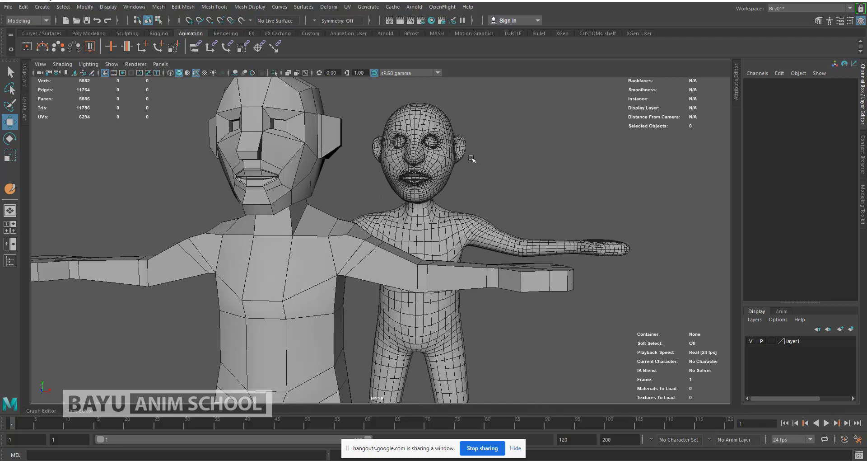
{"action": "middle_click_drag", "start_coordinate": [471, 158], "coordinate": [489, 191], "text": "alt"}
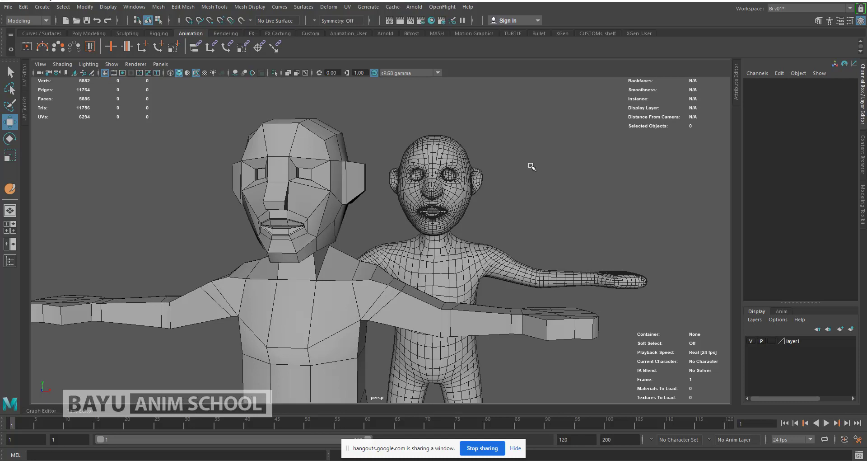
{"action": "left_click_drag", "start_coordinate": [492, 211], "coordinate": [527, 206], "text": "alt"}
{"action": "scroll", "coordinate": [496, 195], "scroll_direction": "up", "scroll_amount": 4}
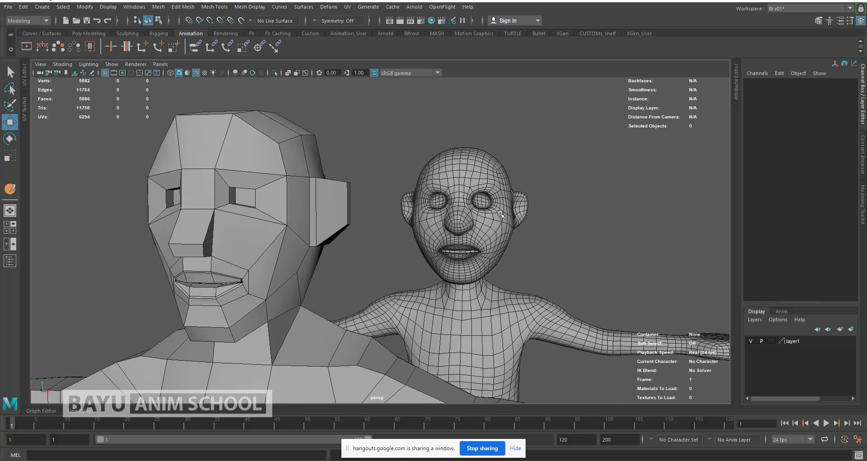
{"action": "left_click_drag", "start_coordinate": [500, 215], "coordinate": [453, 224], "text": "alt"}
{"action": "scroll", "coordinate": [432, 197], "scroll_direction": "up", "scroll_amount": 2}
{"action": "scroll", "coordinate": [432, 197], "scroll_direction": "up", "scroll_amount": 1}
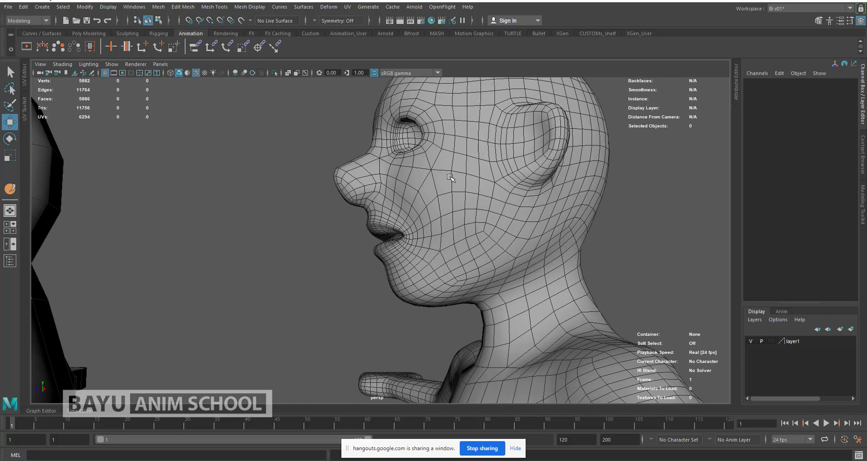
{"action": "middle_click_drag", "start_coordinate": [449, 179], "coordinate": [421, 199], "text": "alt"}
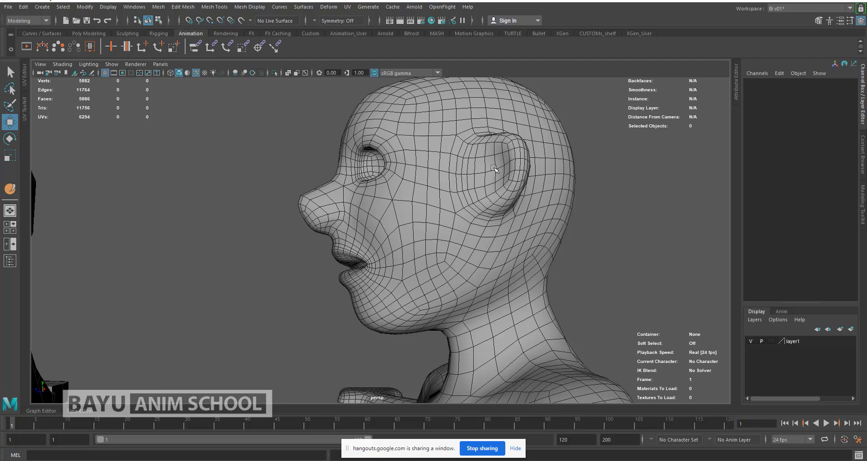
{"action": "middle_click_drag", "start_coordinate": [405, 198], "coordinate": [378, 215], "text": "alt"}
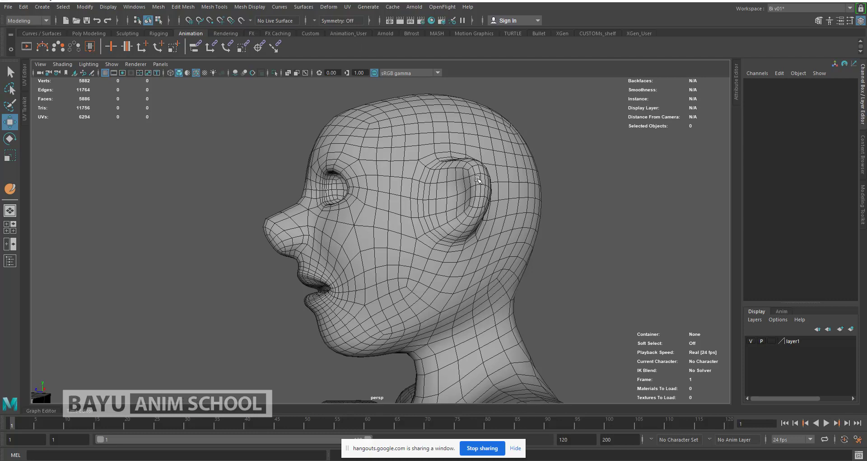
{"action": "left_click_drag", "start_coordinate": [447, 207], "coordinate": [429, 221], "text": "alt"}
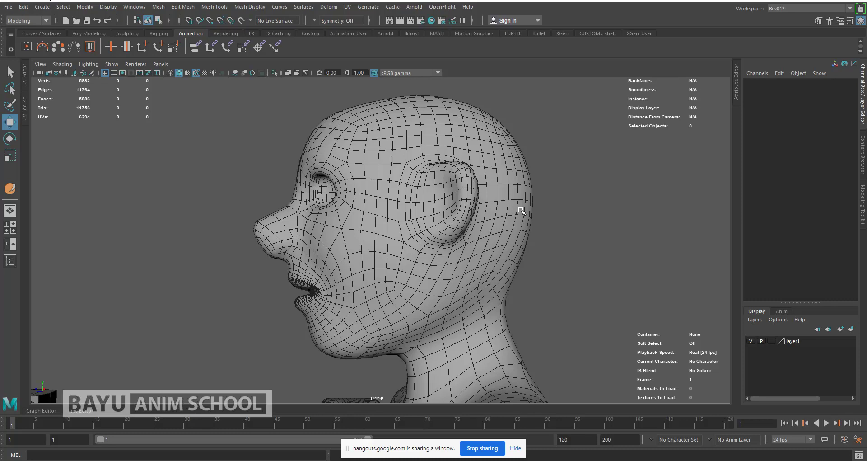
{"action": "left_click", "coordinate": [399, 221]}
{"action": "left_click", "coordinate": [556, 196]}
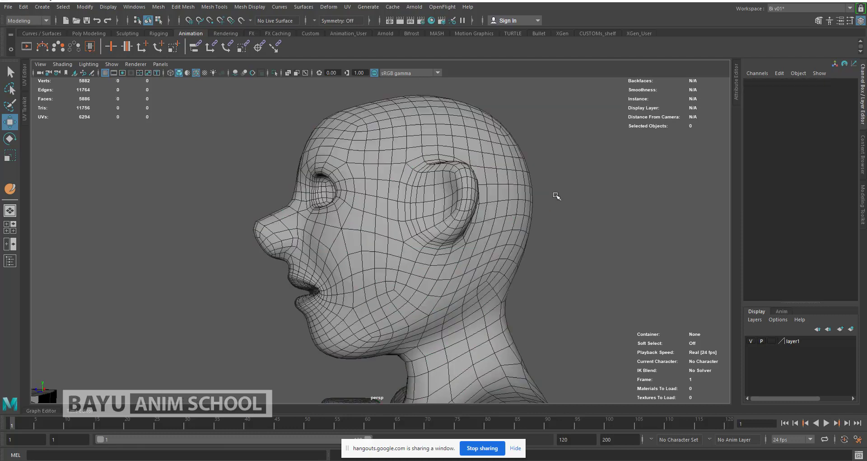